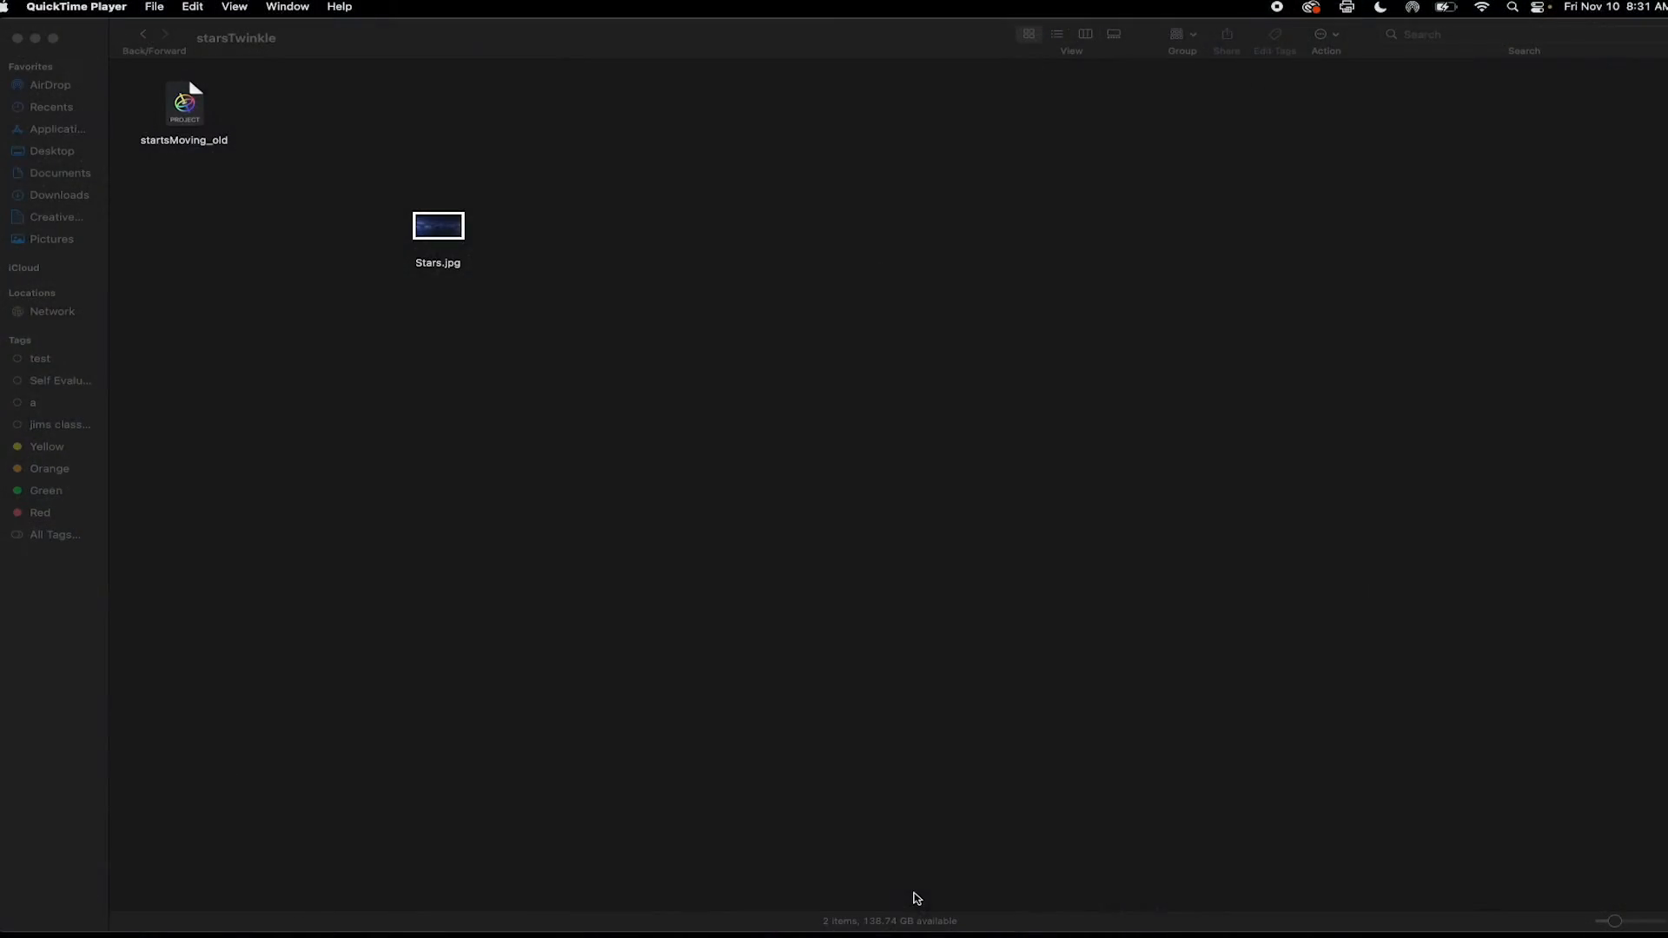
Step: Preview the Stars.jpg image in the starsTwinkle folder
{"action": "left_click", "coordinate": [439, 228]}
{"action": "key", "text": "space"}
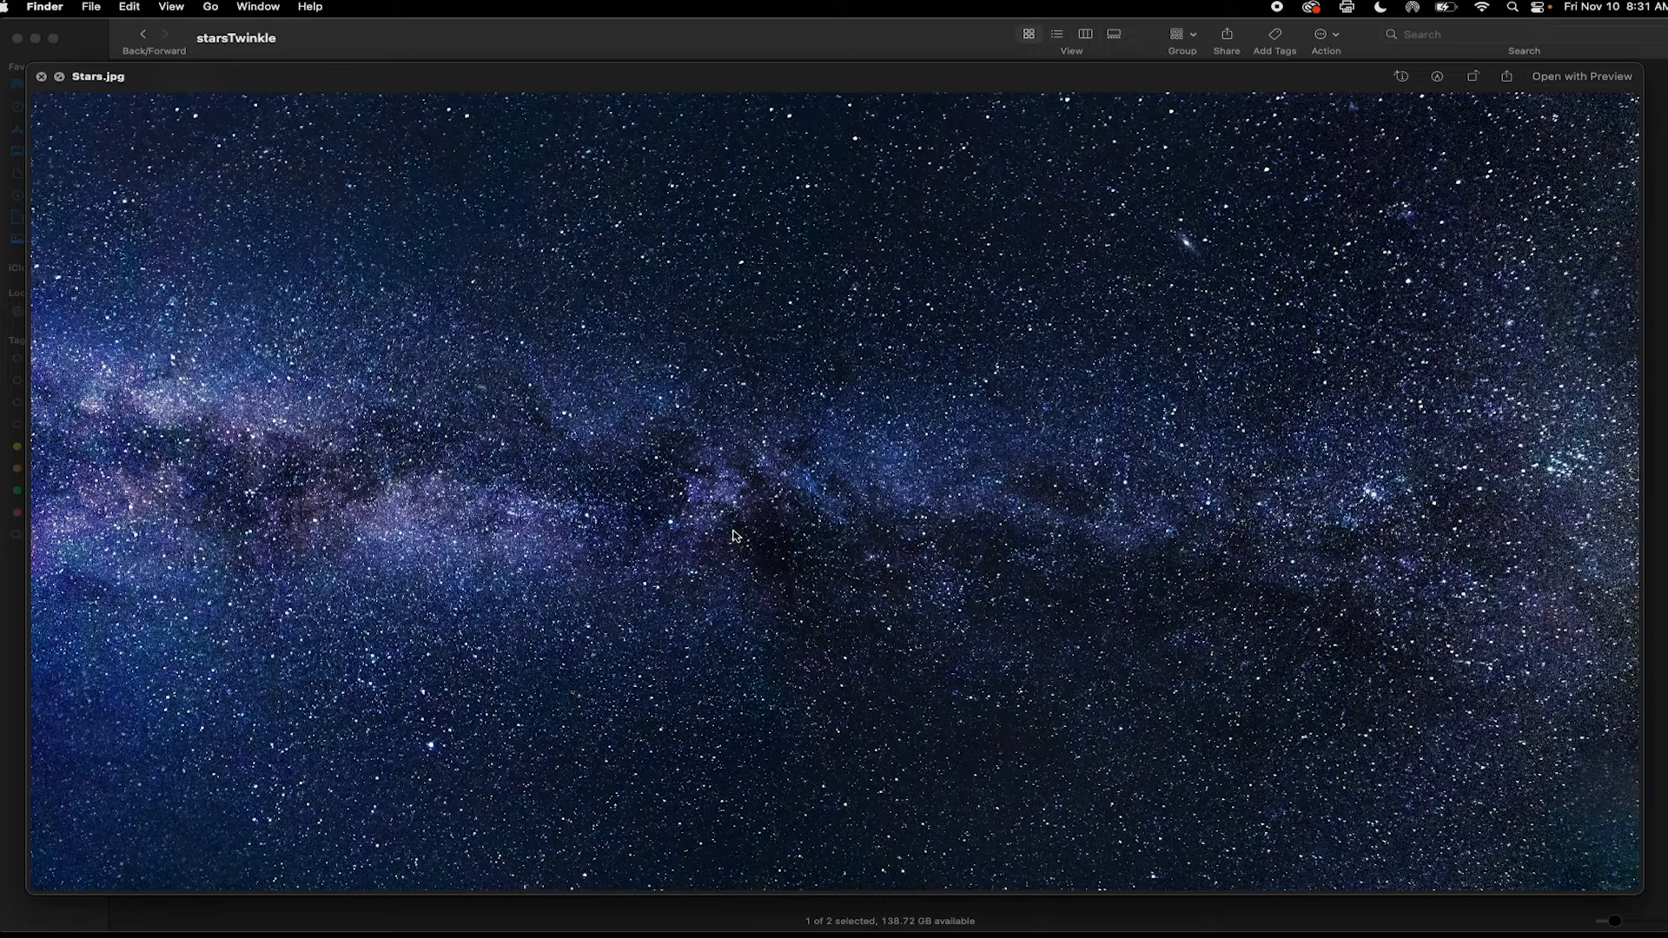
{"action": "key", "text": "space"}
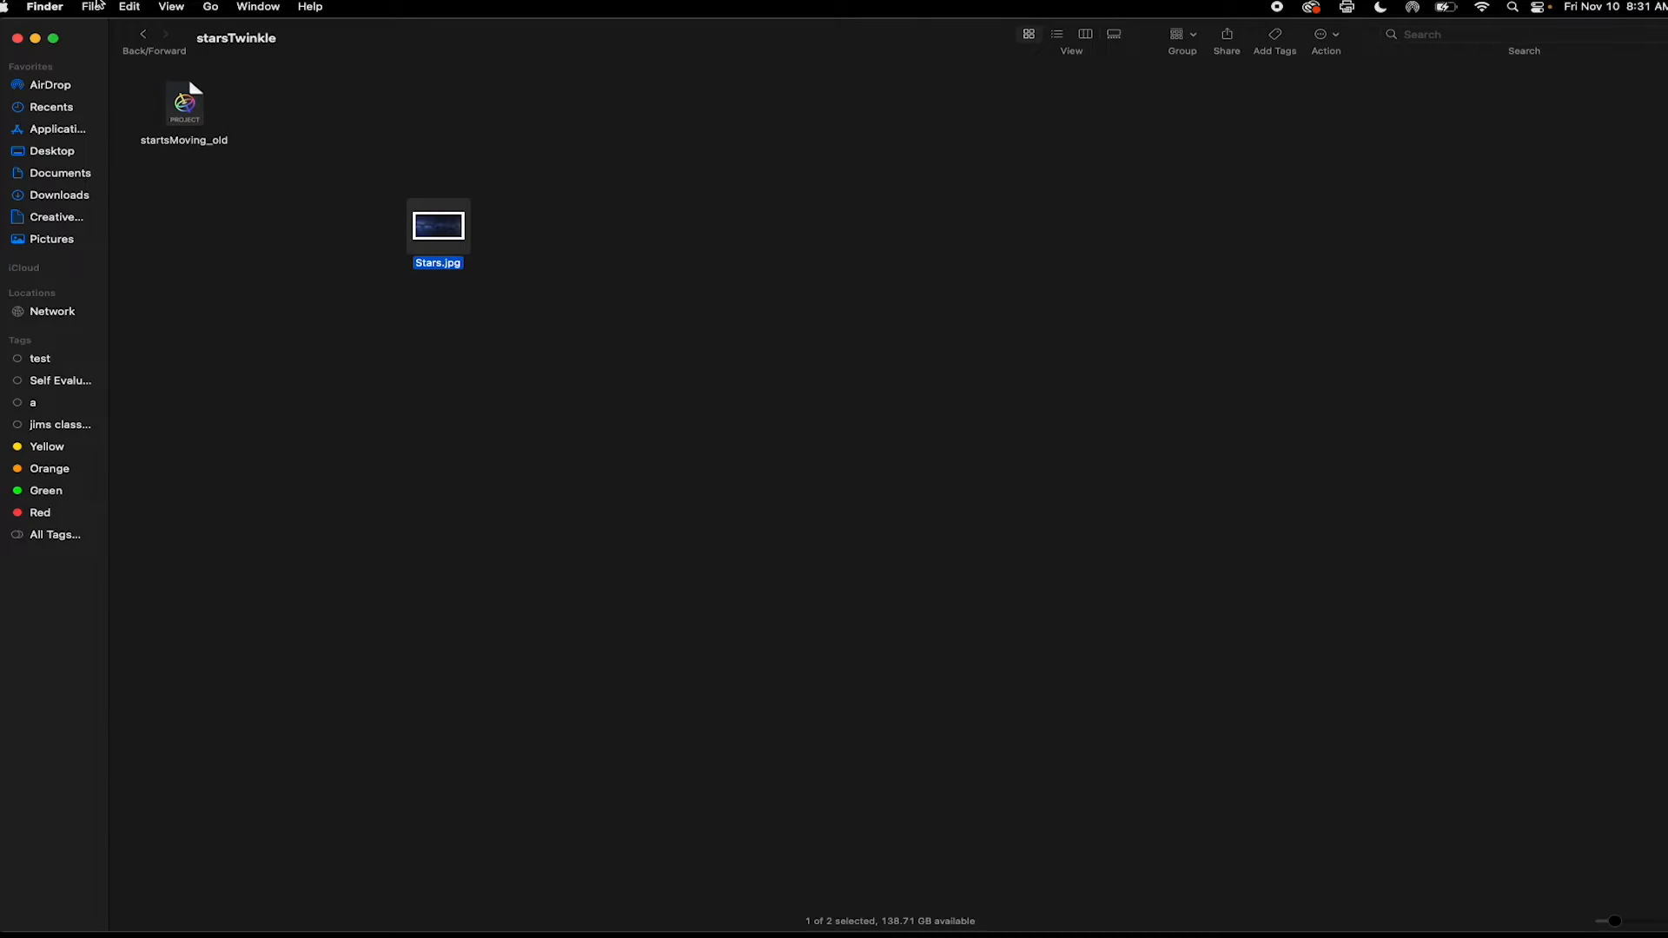
Step: Switch to Motion and create a blank Motion Project at Broadcast HD 1080, 29.97 fps, 60 seconds long
{"action": "key", "text": "super+Tab"}
{"action": "key", "text": "super+Tab"}
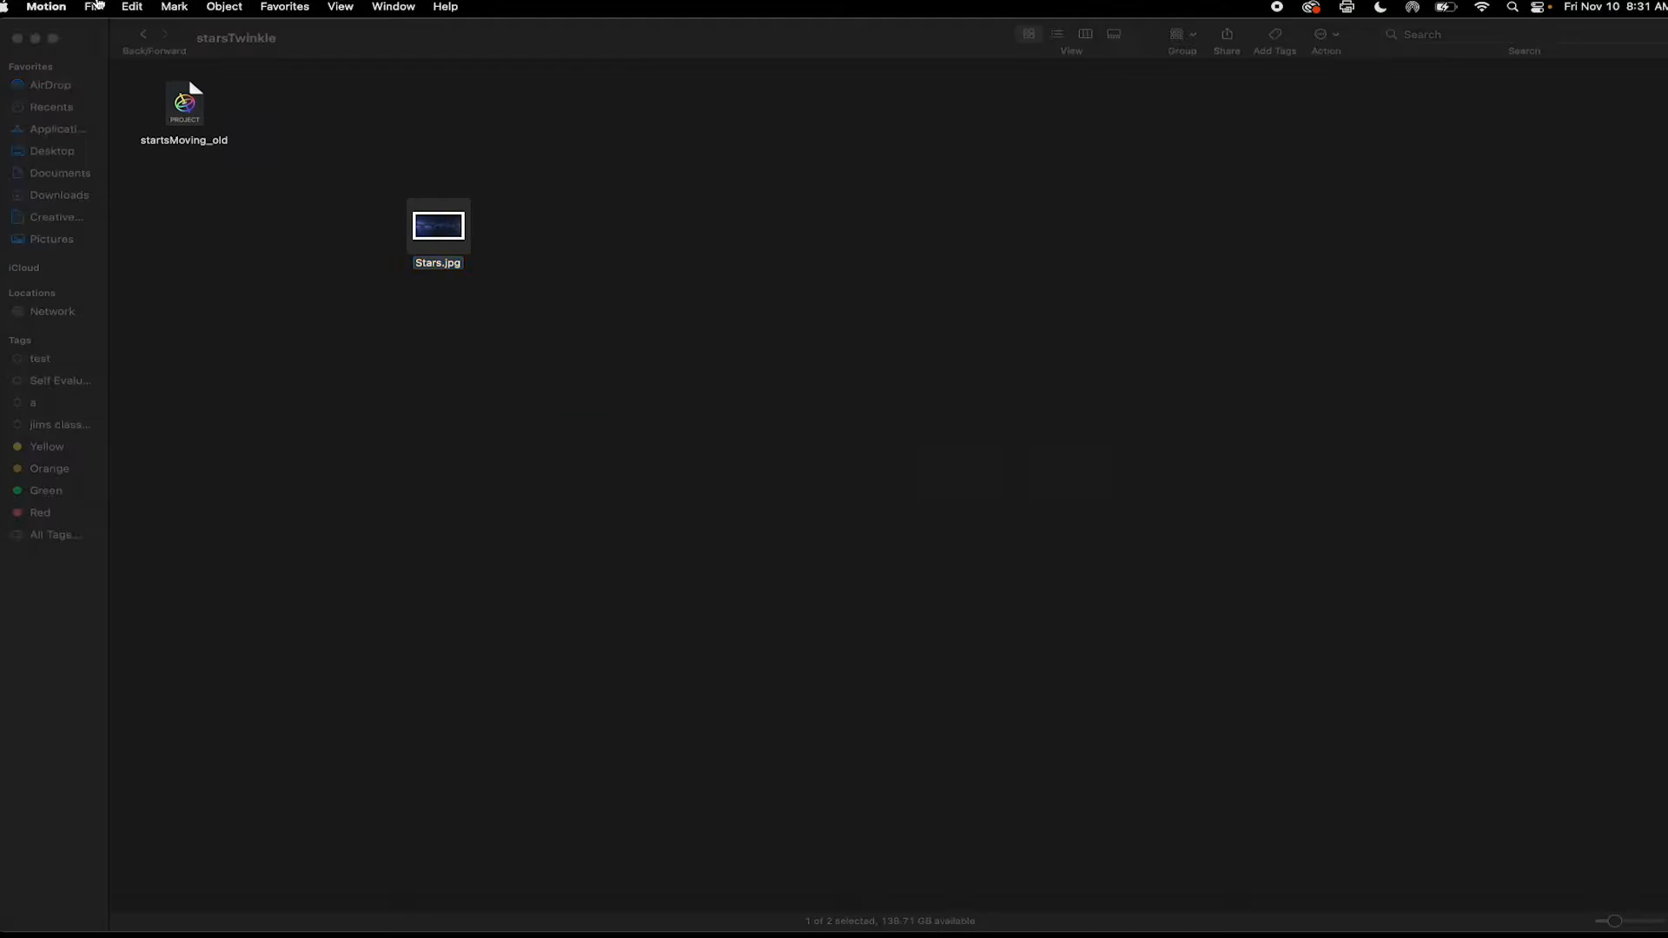
{"action": "left_click", "coordinate": [97, 5]}
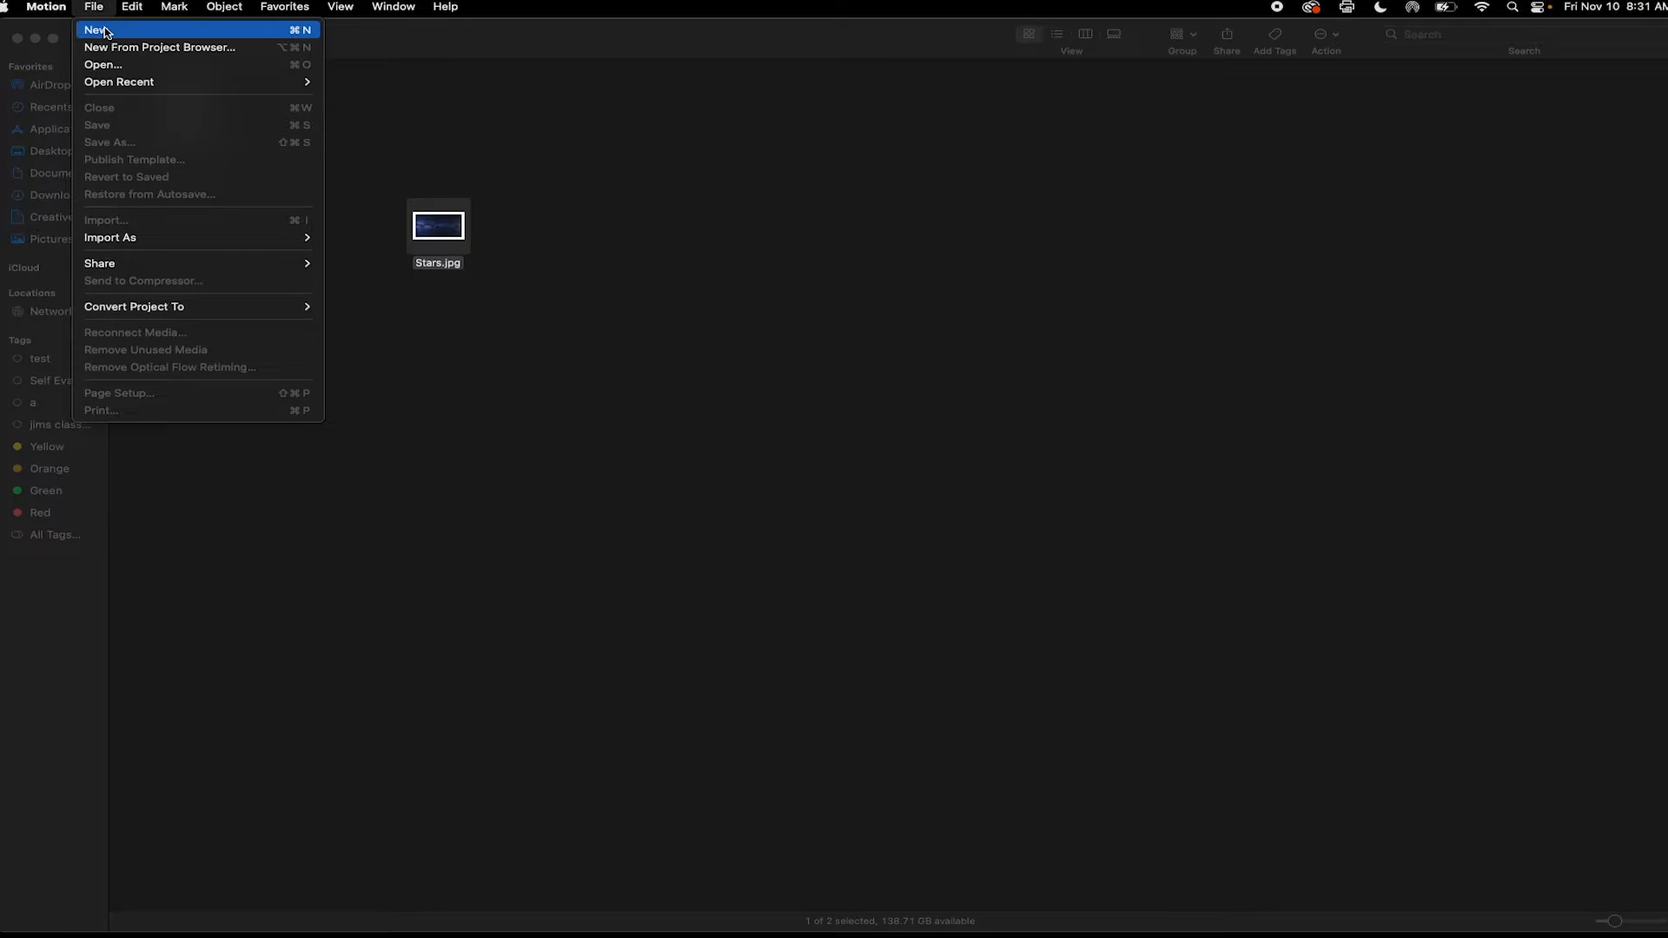
{"action": "left_click", "coordinate": [106, 27]}
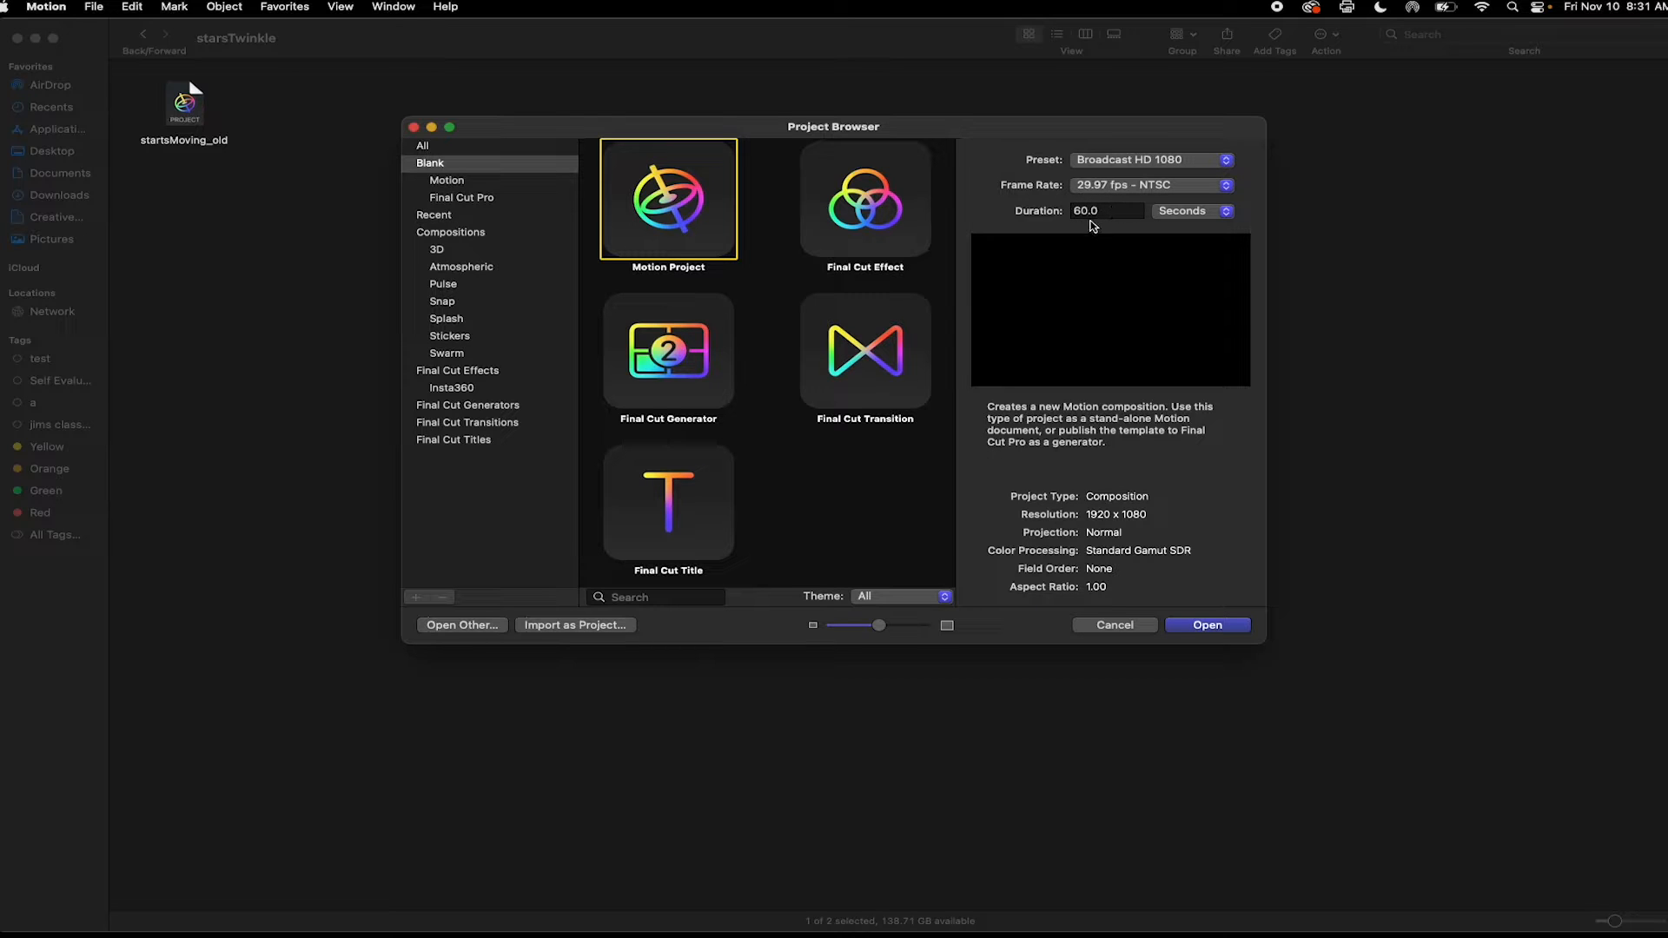
{"action": "left_click", "coordinate": [1217, 627]}
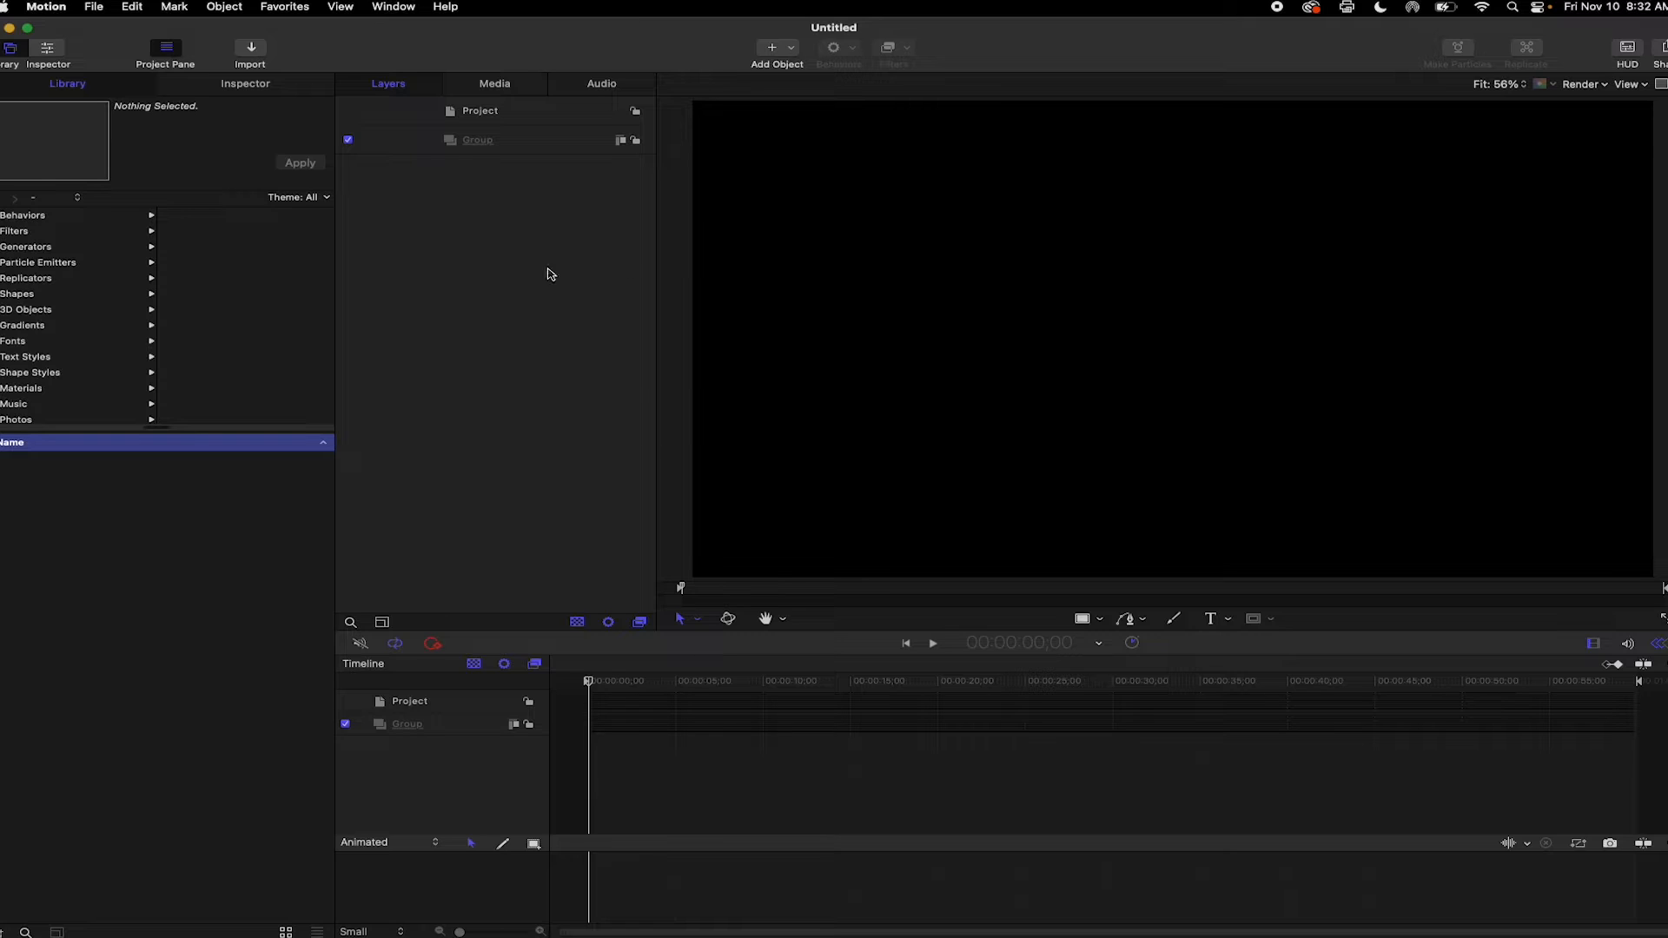
Step: Import Stars.jpg from the starsTwinkle folder into the project and show the image's transform and blending properties
{"action": "left_click", "coordinate": [252, 48]}
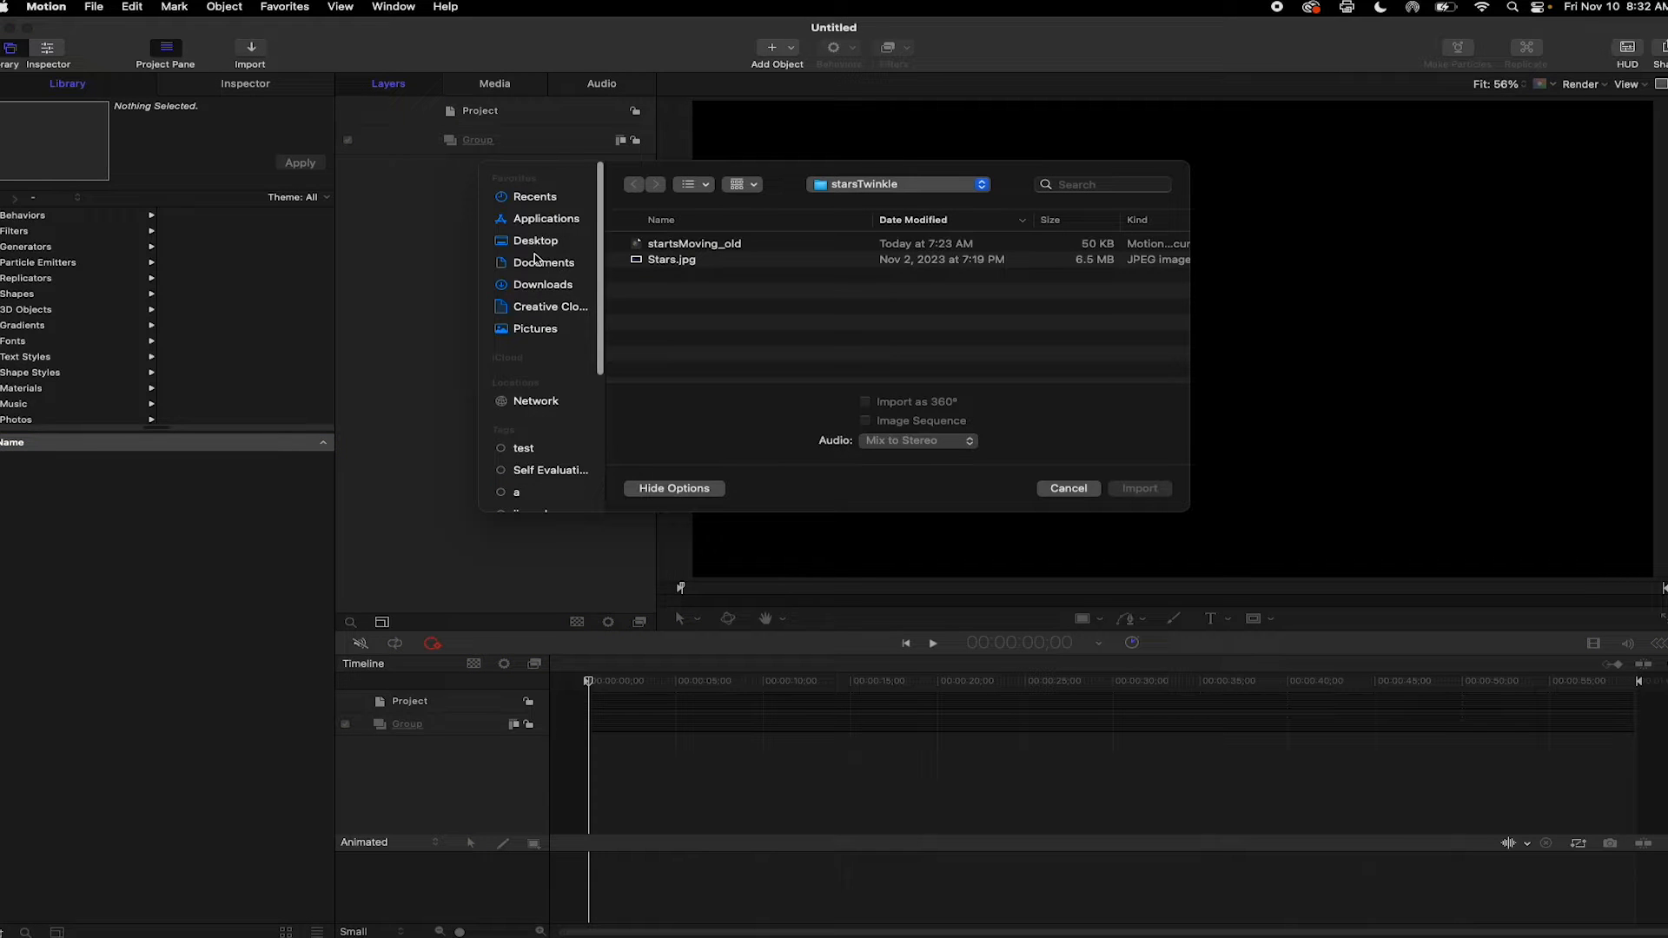
{"action": "left_click", "coordinate": [736, 264]}
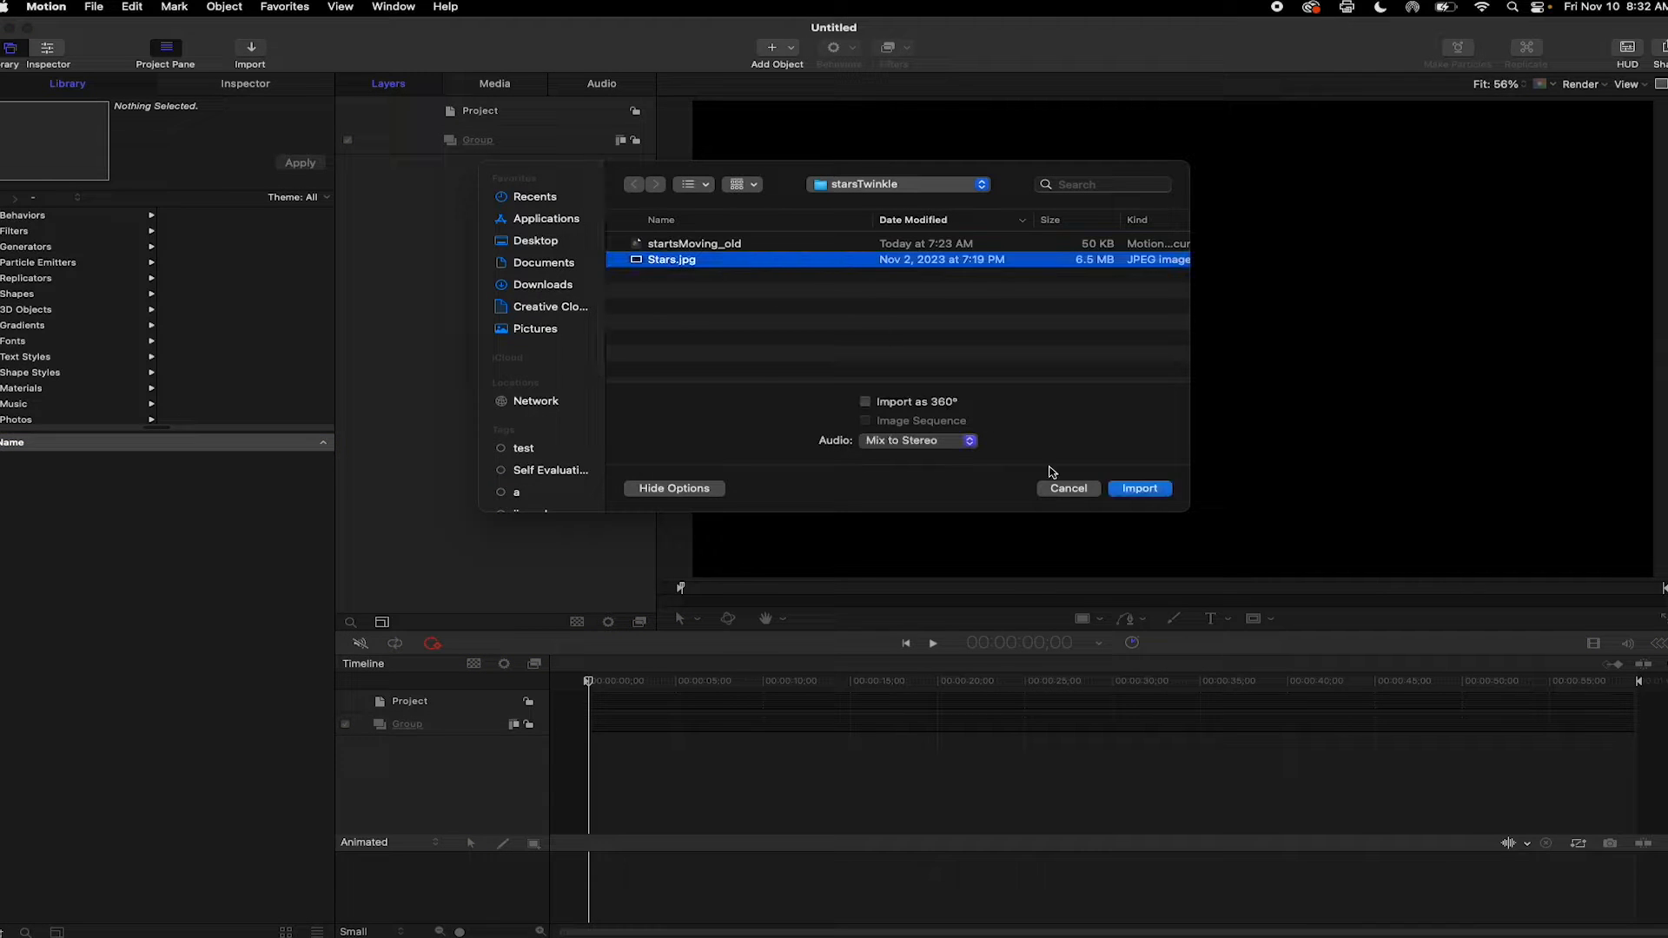
{"action": "left_click", "coordinate": [1127, 489]}
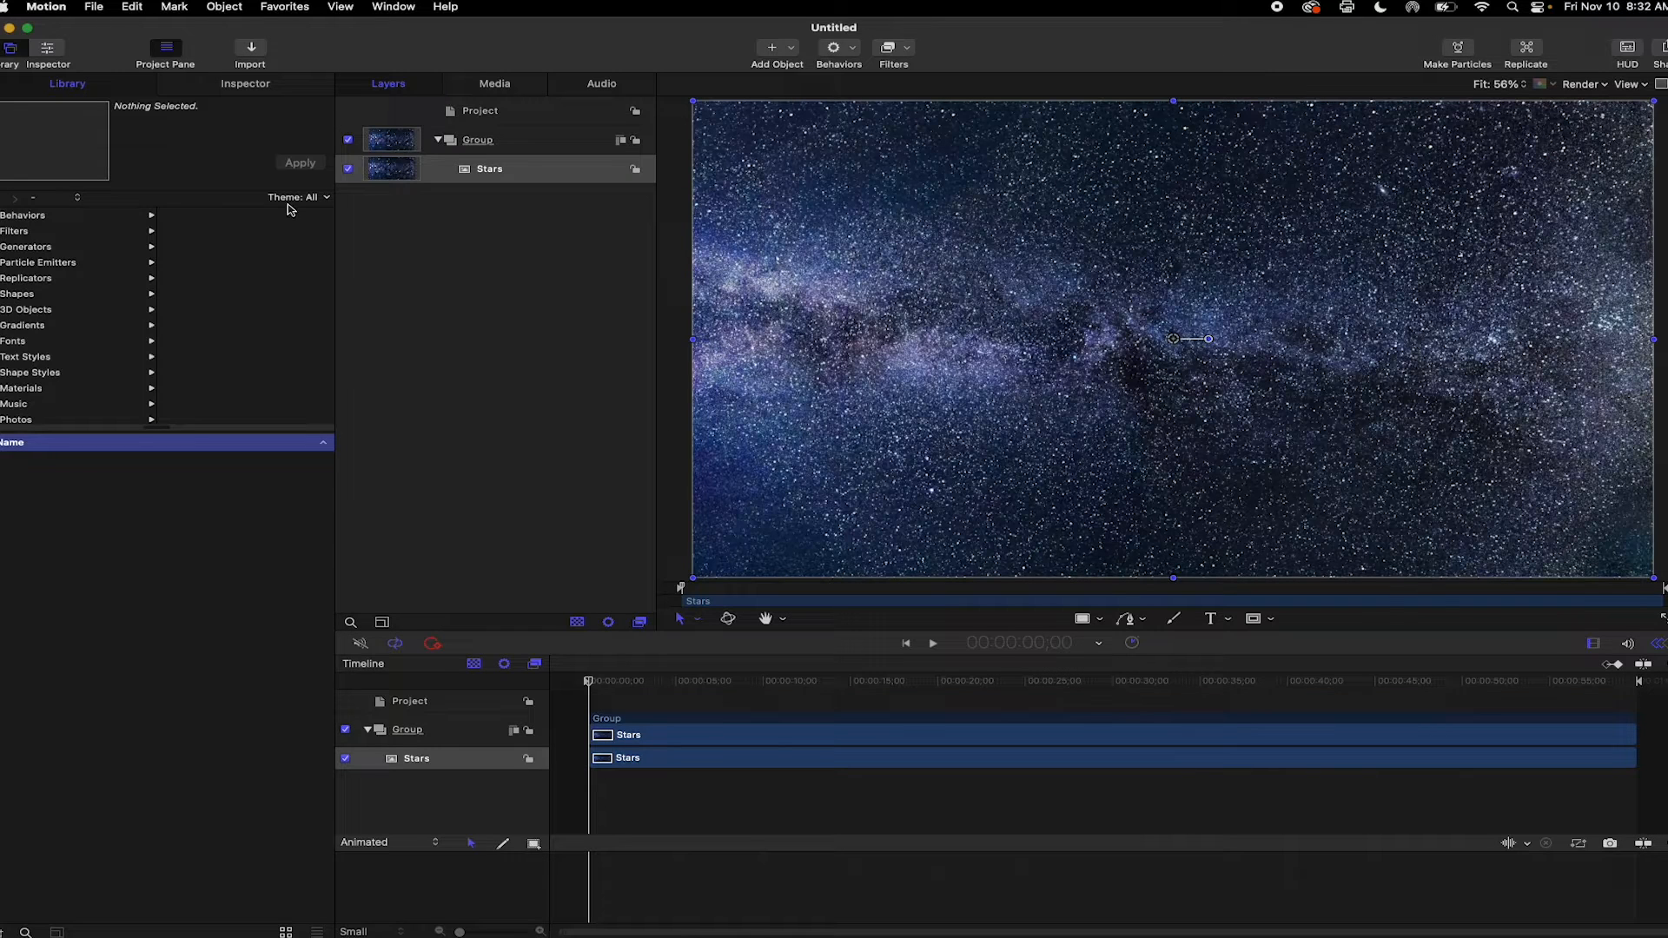
{"action": "left_click", "coordinate": [276, 85]}
{"action": "left_click", "coordinate": [34, 207]}
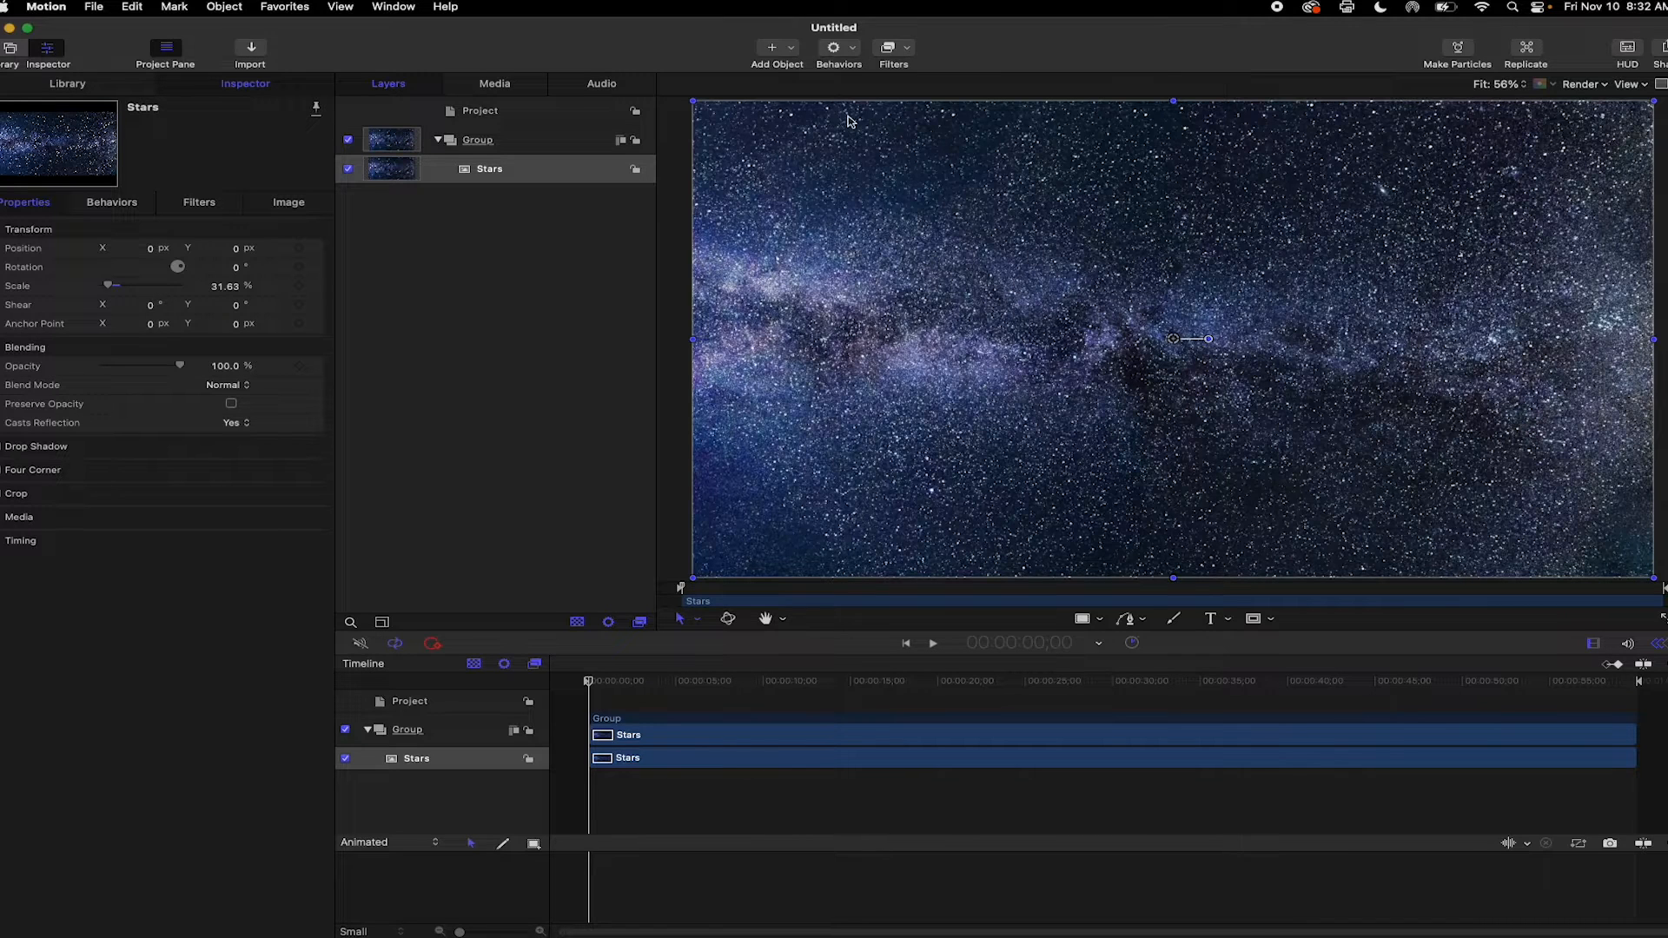
Step: Rename the group containing the Stars image as "stars orig"
{"action": "left_click", "coordinate": [498, 148]}
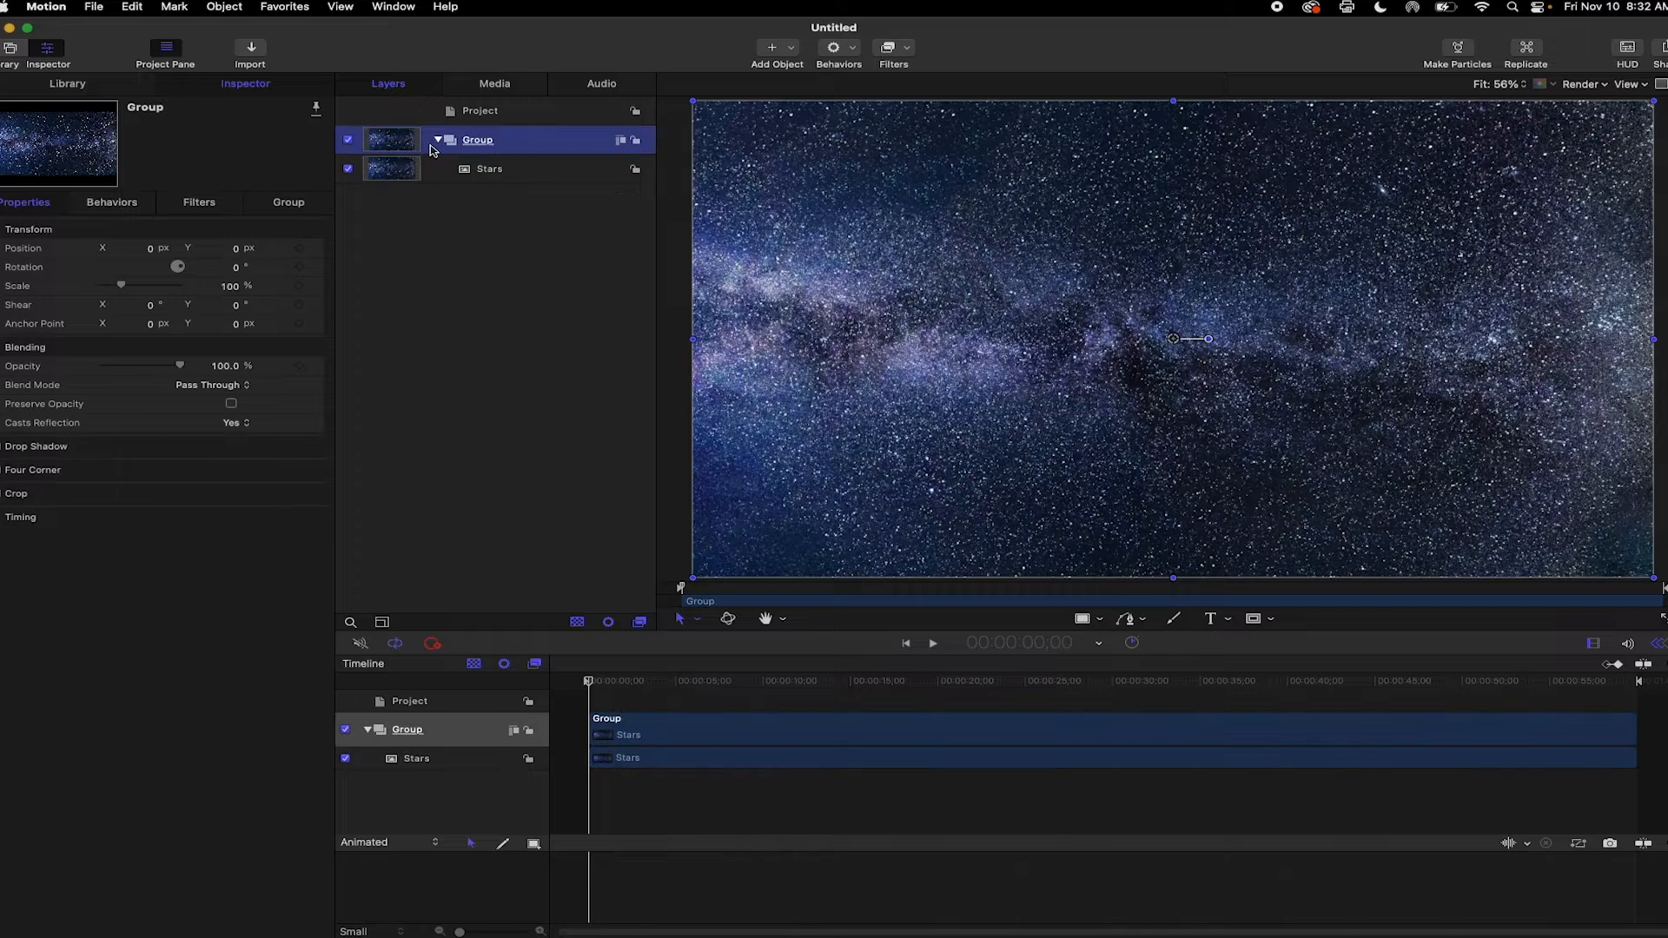
{"action": "left_click", "coordinate": [438, 141]}
{"action": "left_click", "coordinate": [438, 141]}
{"action": "double_click", "coordinate": [475, 141]}
{"action": "type", "text": "star"}
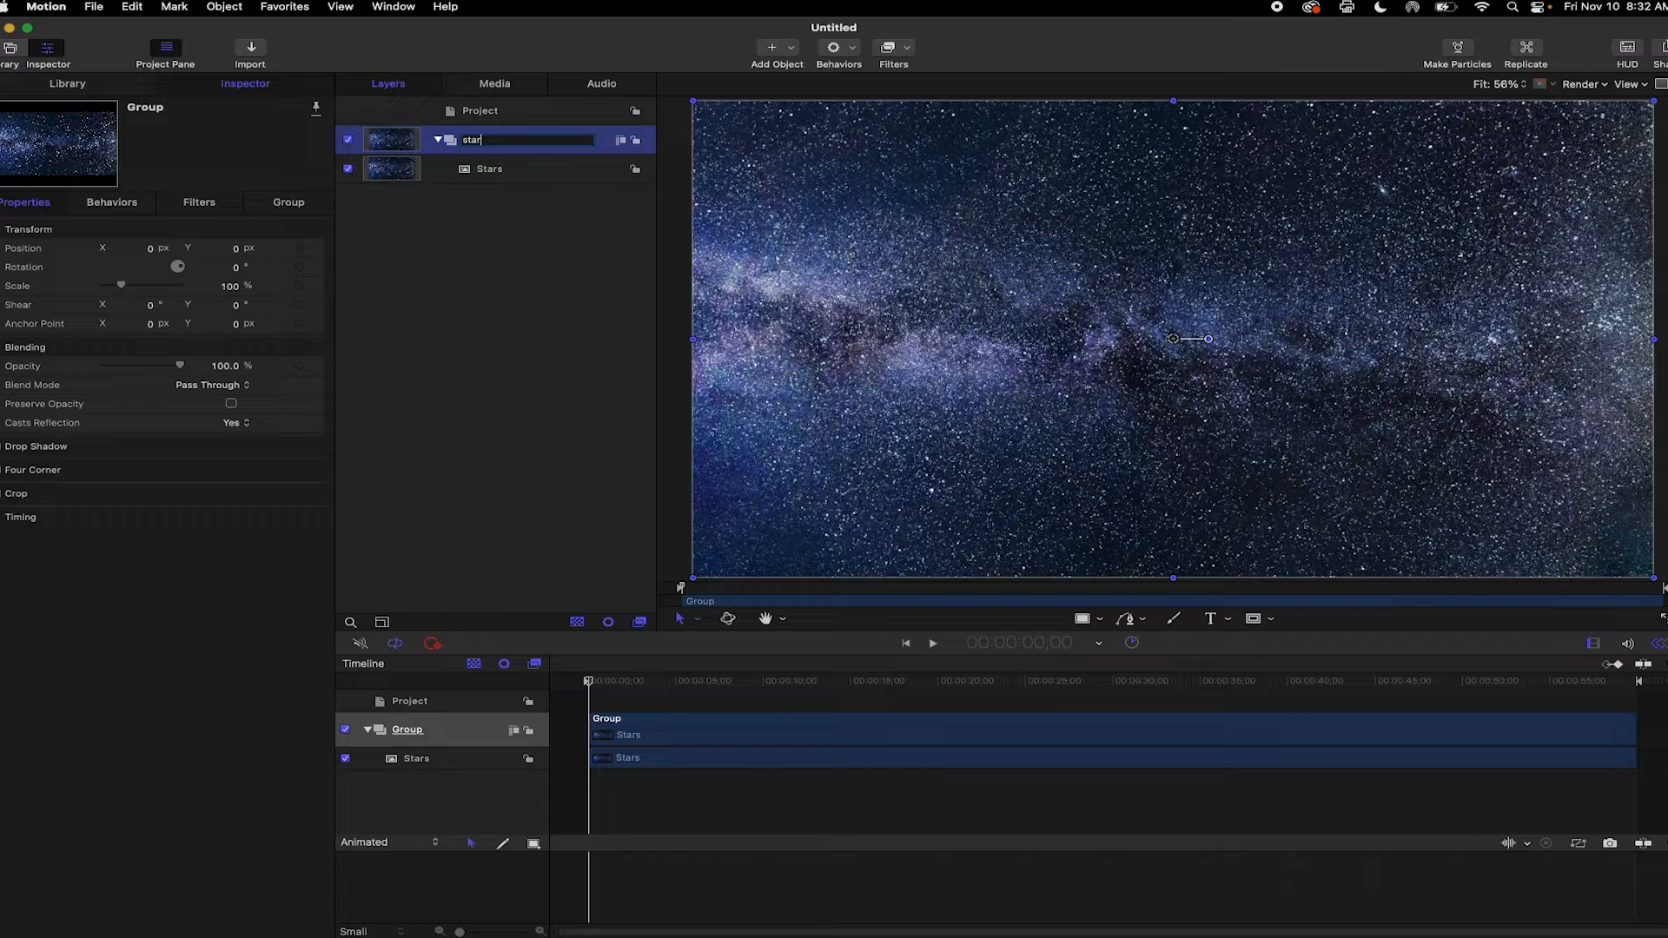
{"action": "type", "text": "s orig"}
{"action": "key", "text": "Return"}
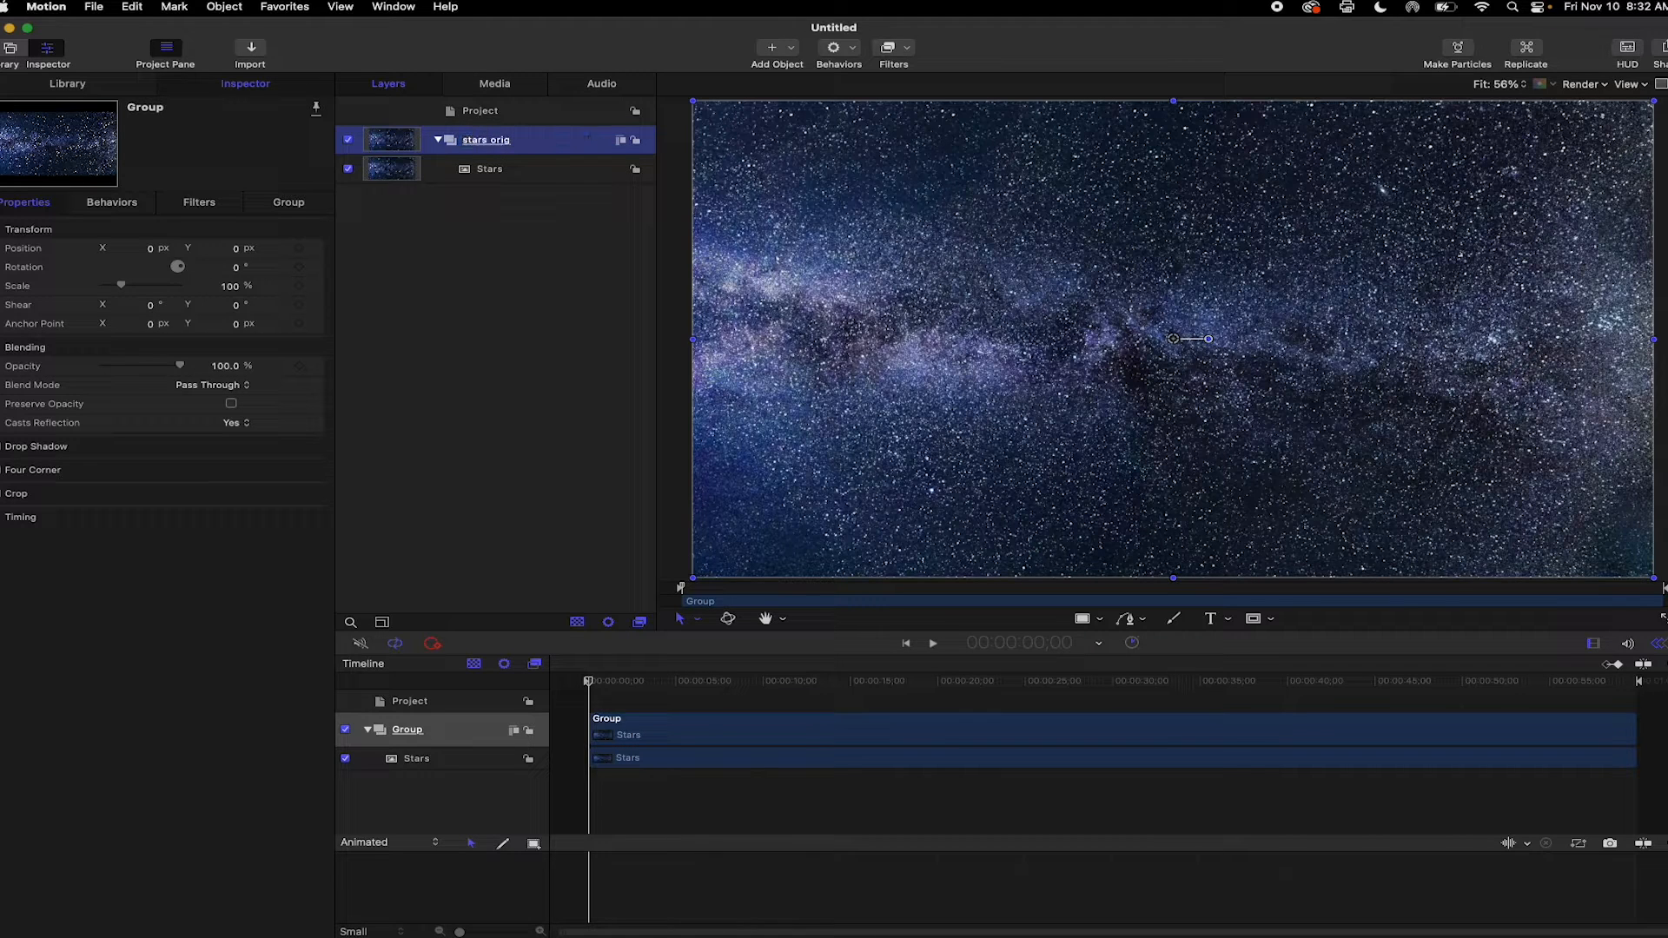
Step: Duplicate the stars orig group and hide the original group
{"action": "left_click", "coordinate": [438, 141]}
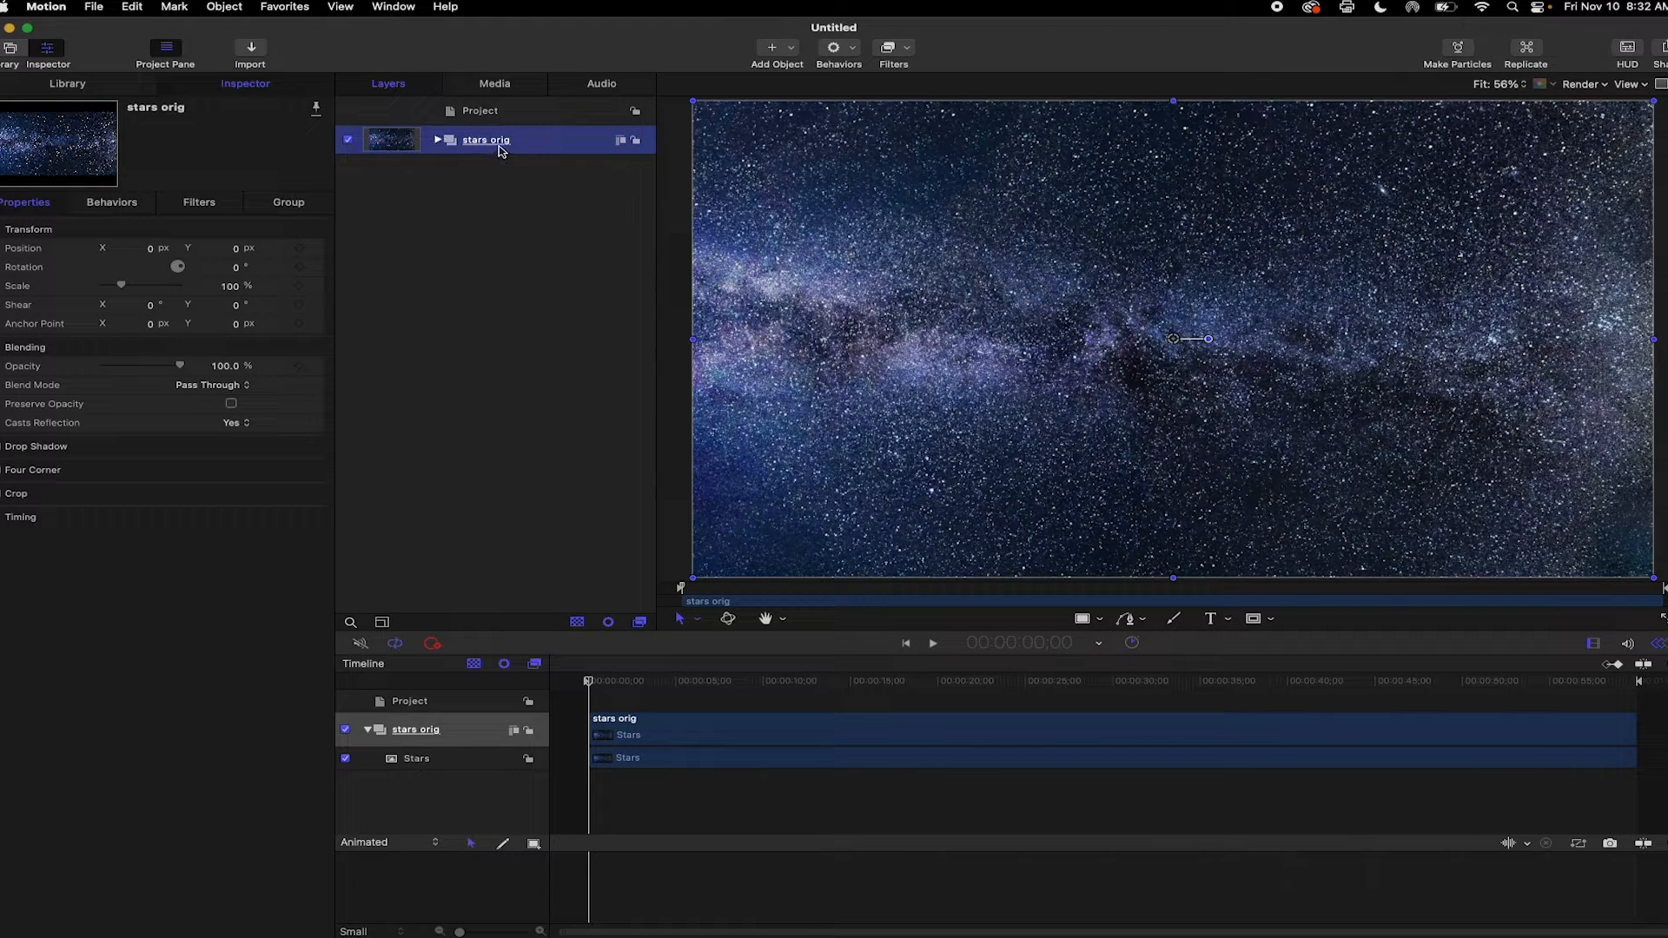
{"action": "right_click", "coordinate": [504, 150]}
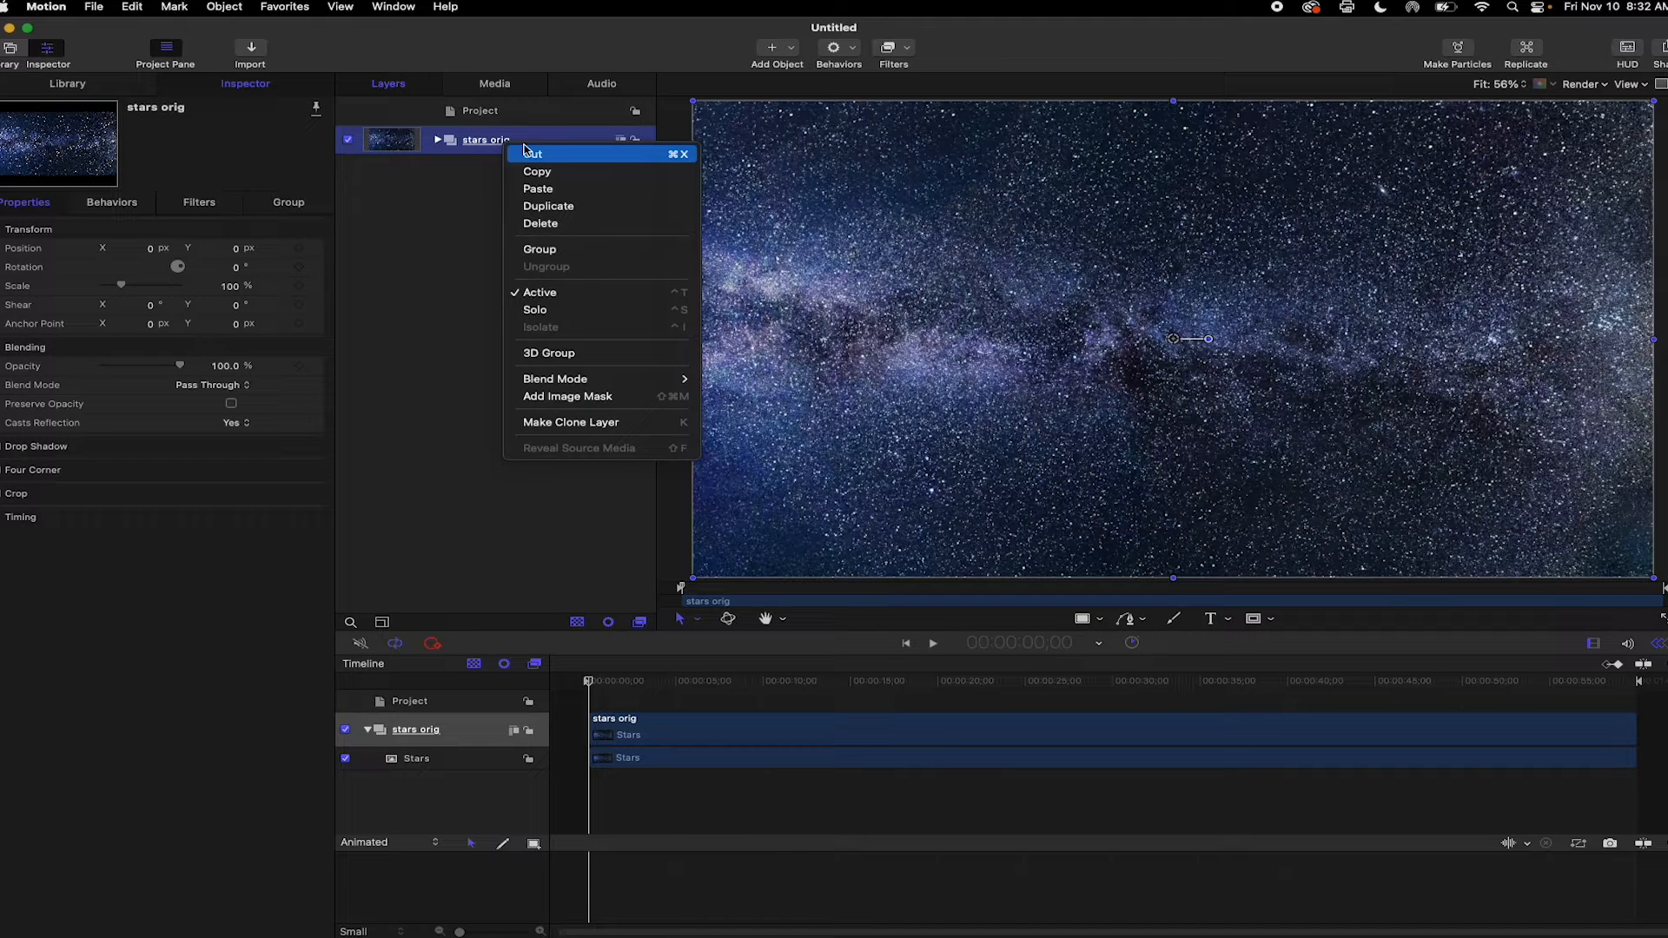
{"action": "left_click", "coordinate": [587, 208]}
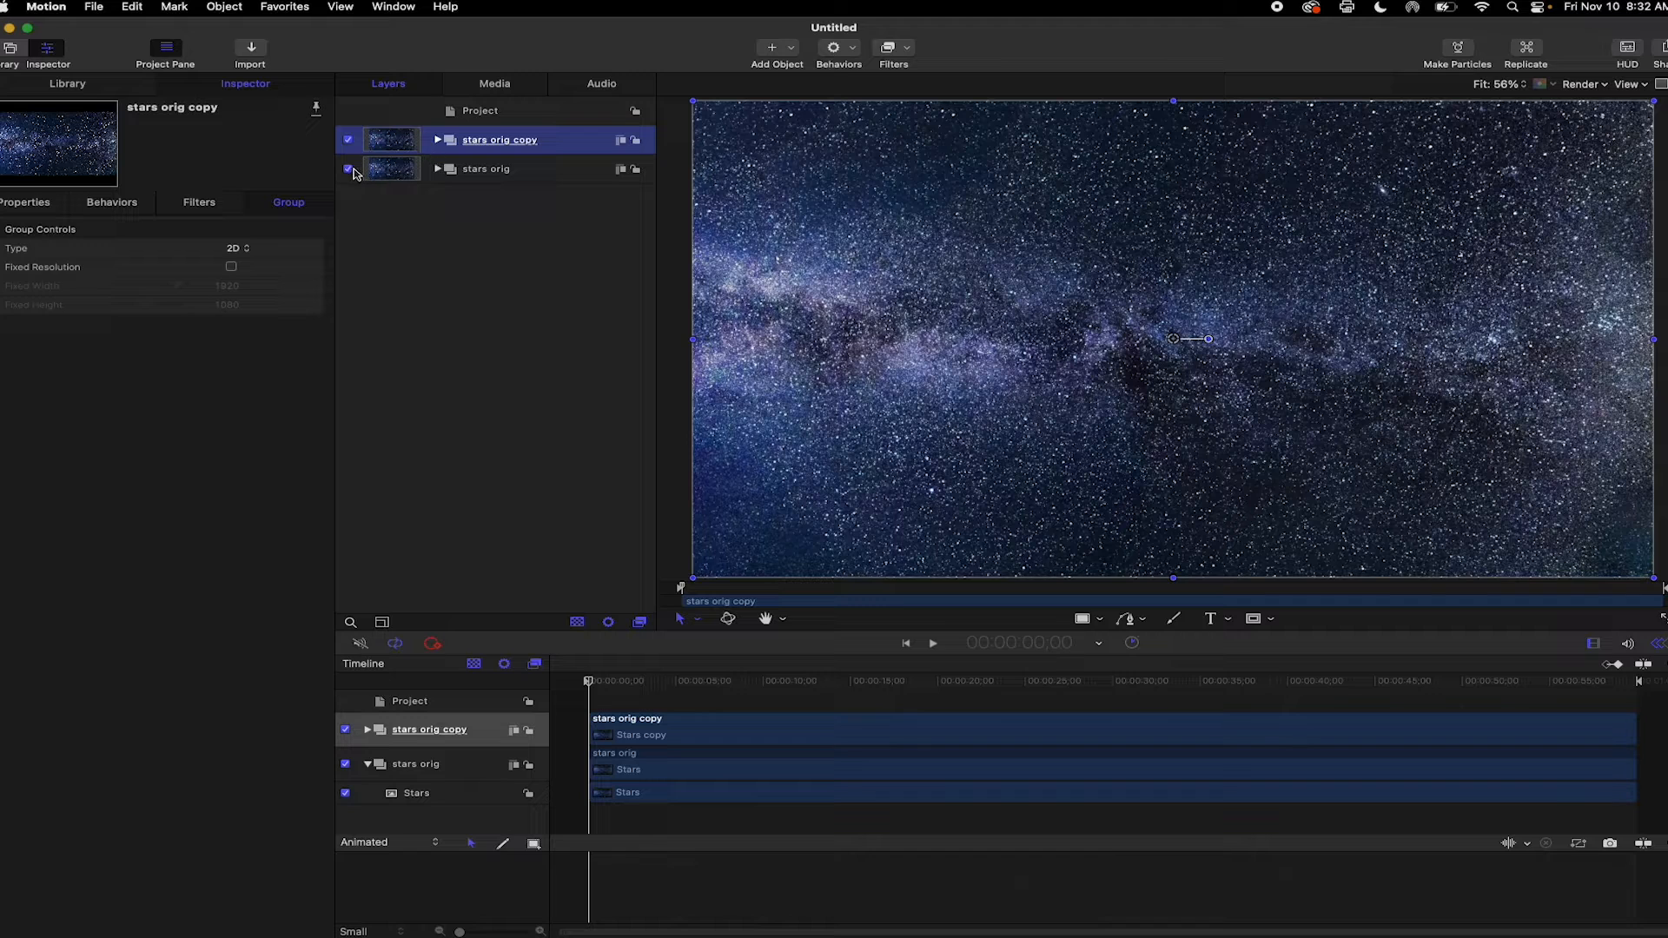
{"action": "left_click", "coordinate": [347, 170]}
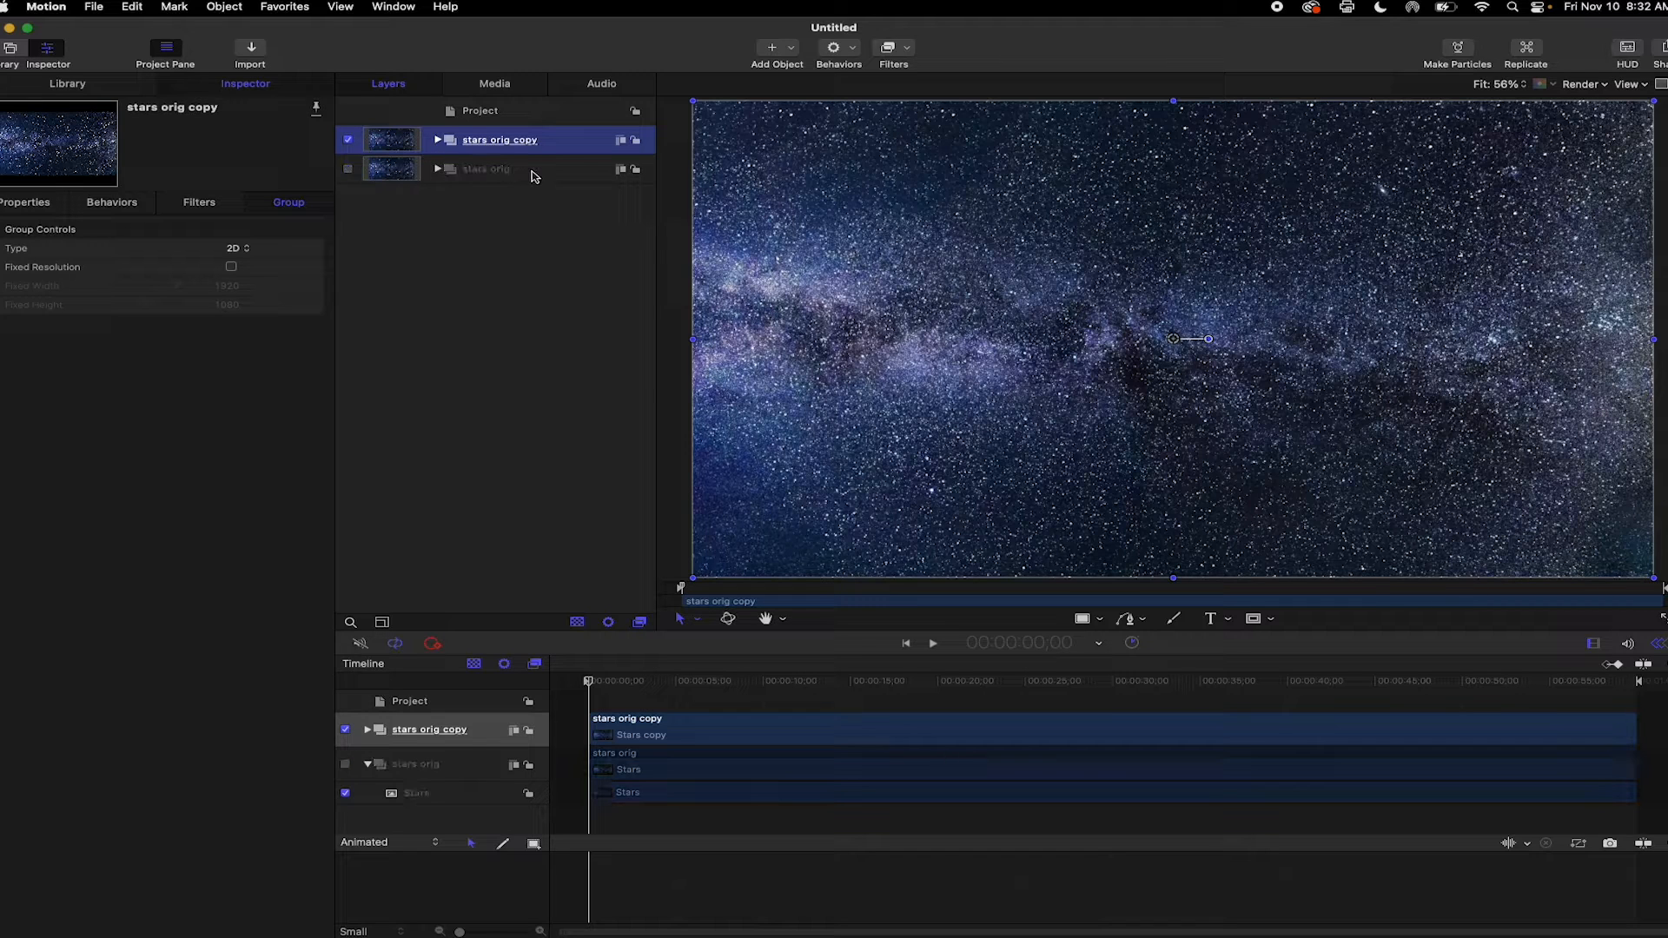
Step: Set the blend mode of the Stars copy layer inside the duplicated group to Screen
{"action": "left_click", "coordinate": [438, 143]}
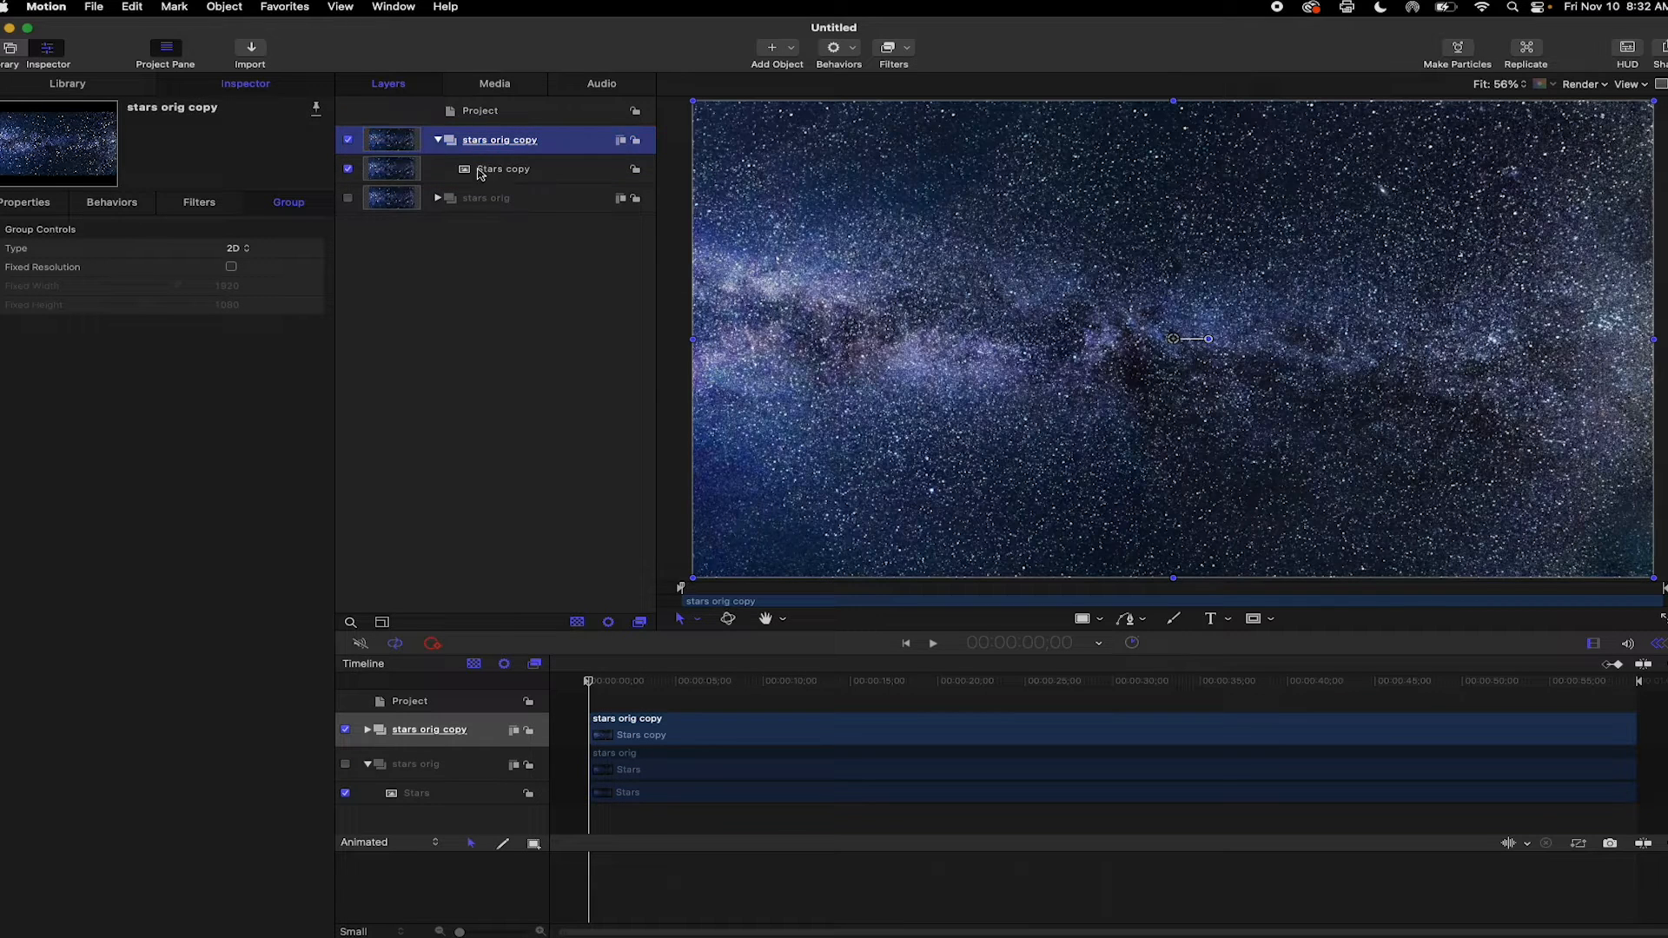
{"action": "left_click", "coordinate": [503, 171]}
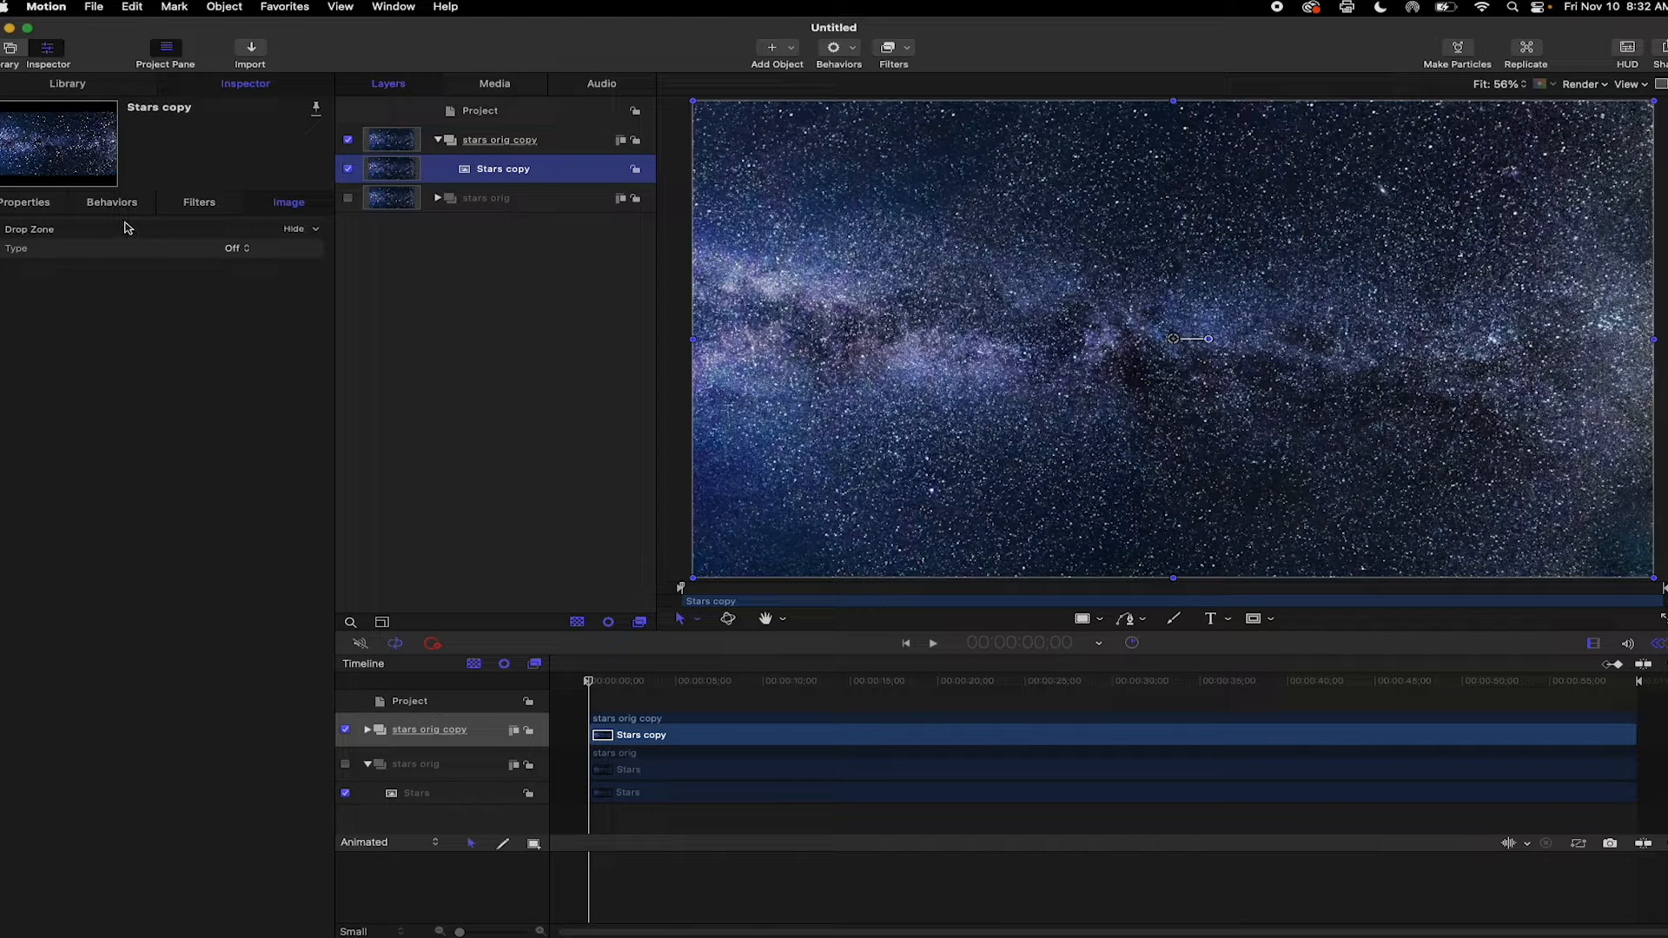
{"action": "left_click", "coordinate": [38, 206]}
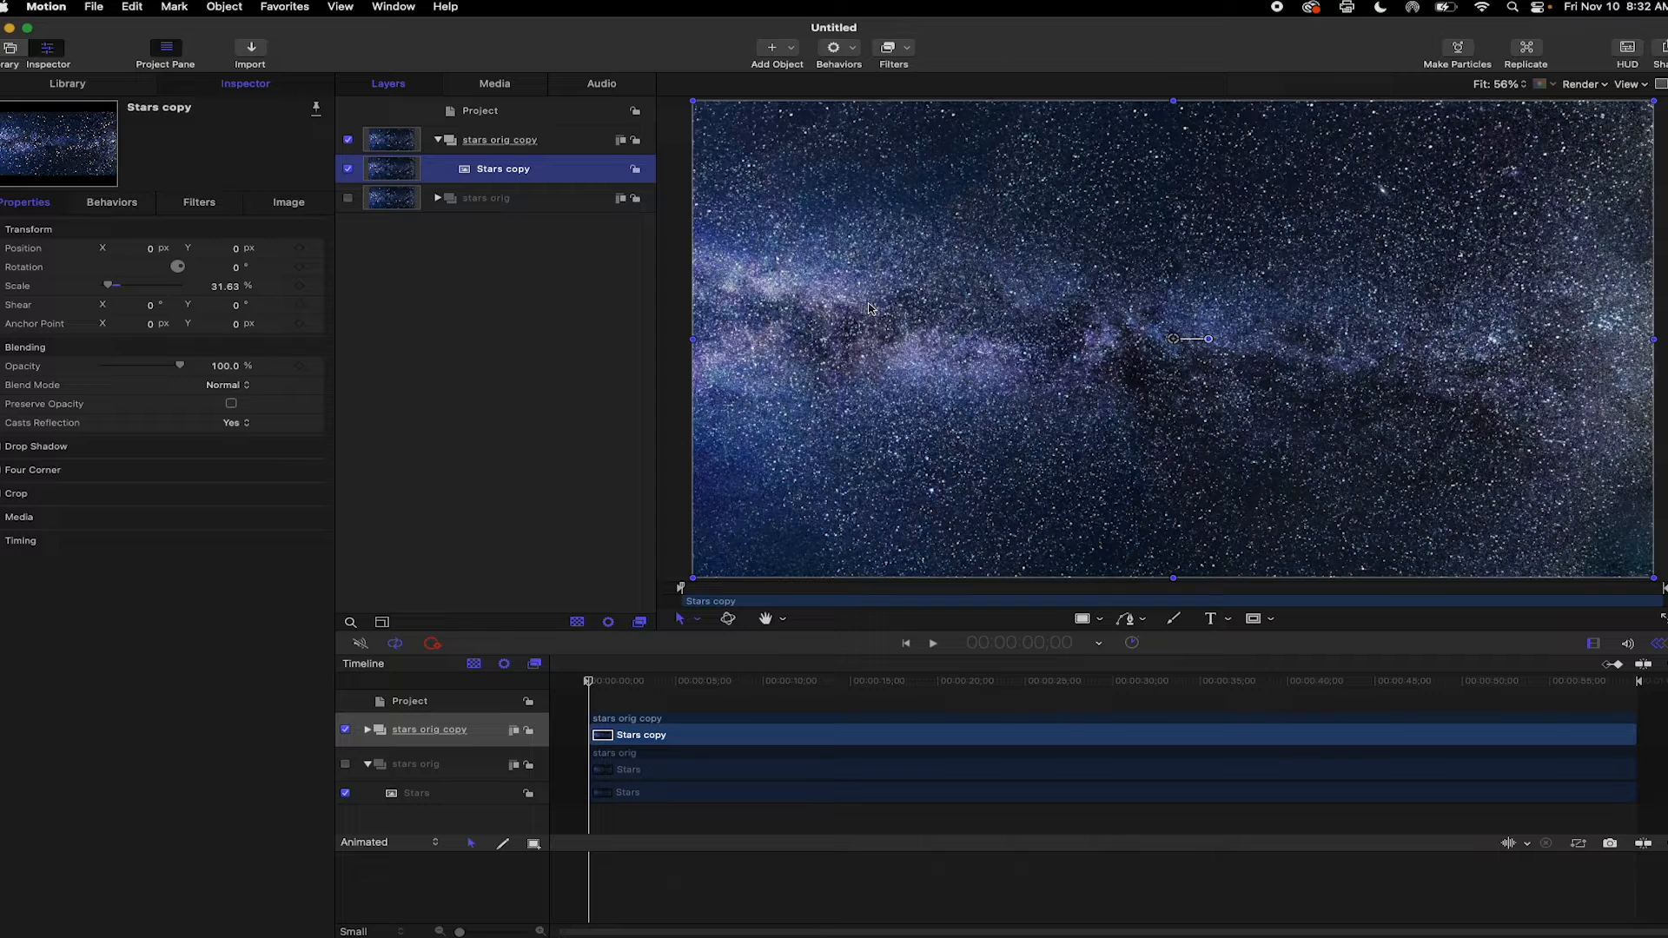
{"action": "left_click", "coordinate": [237, 385]}
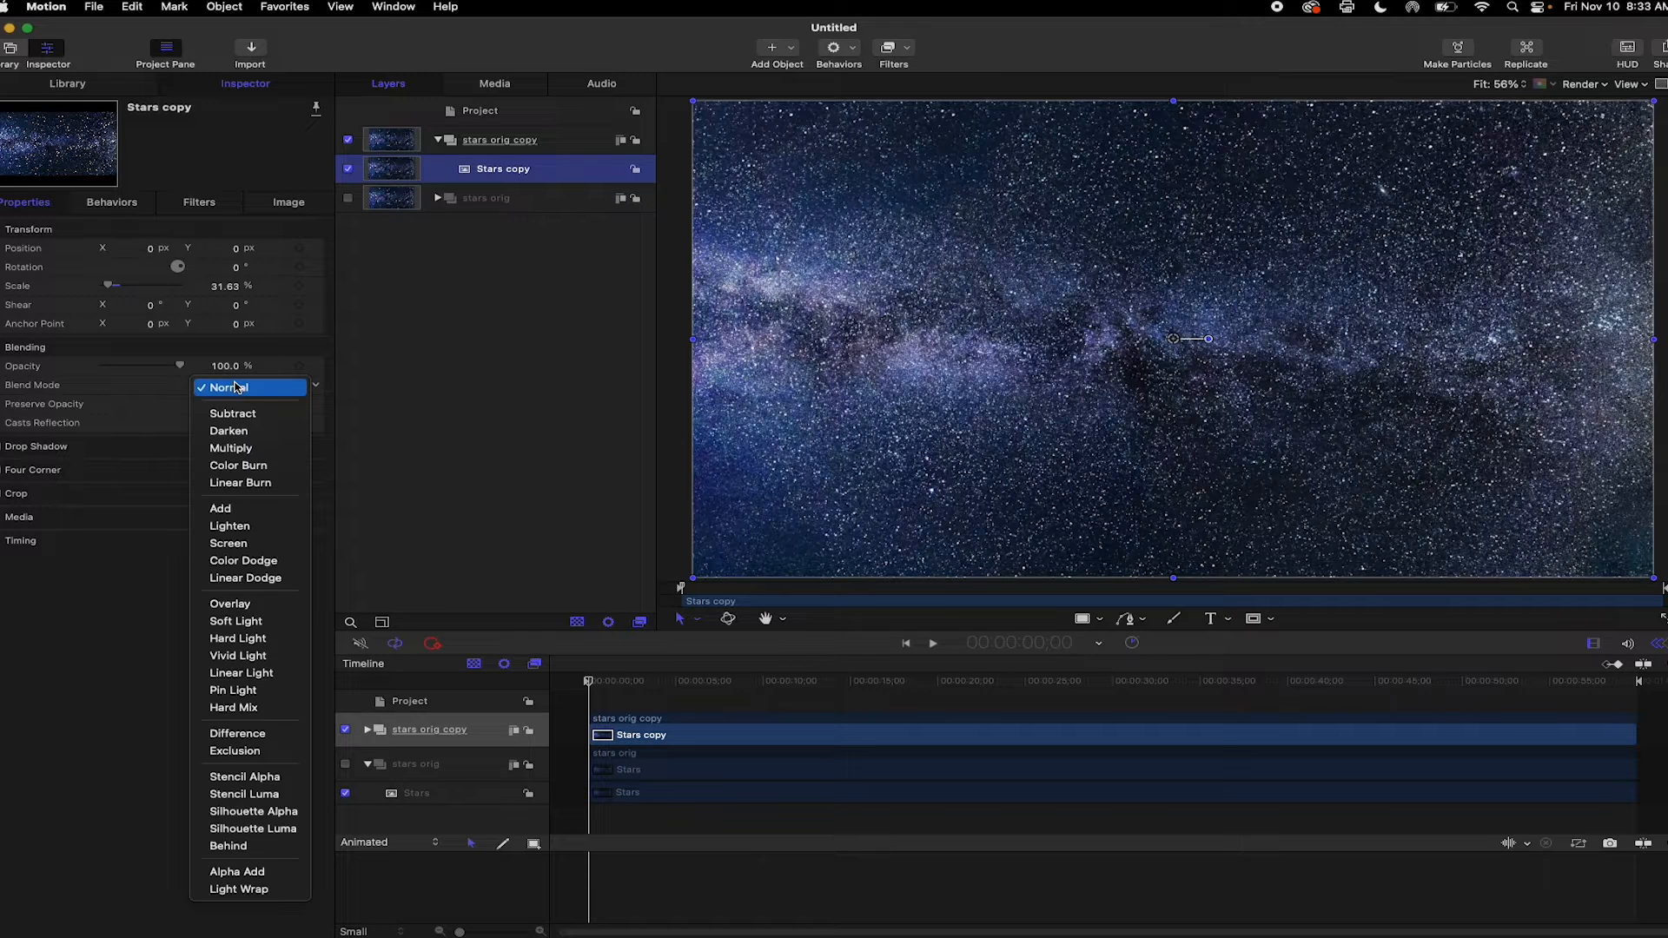
{"action": "left_click", "coordinate": [286, 551]}
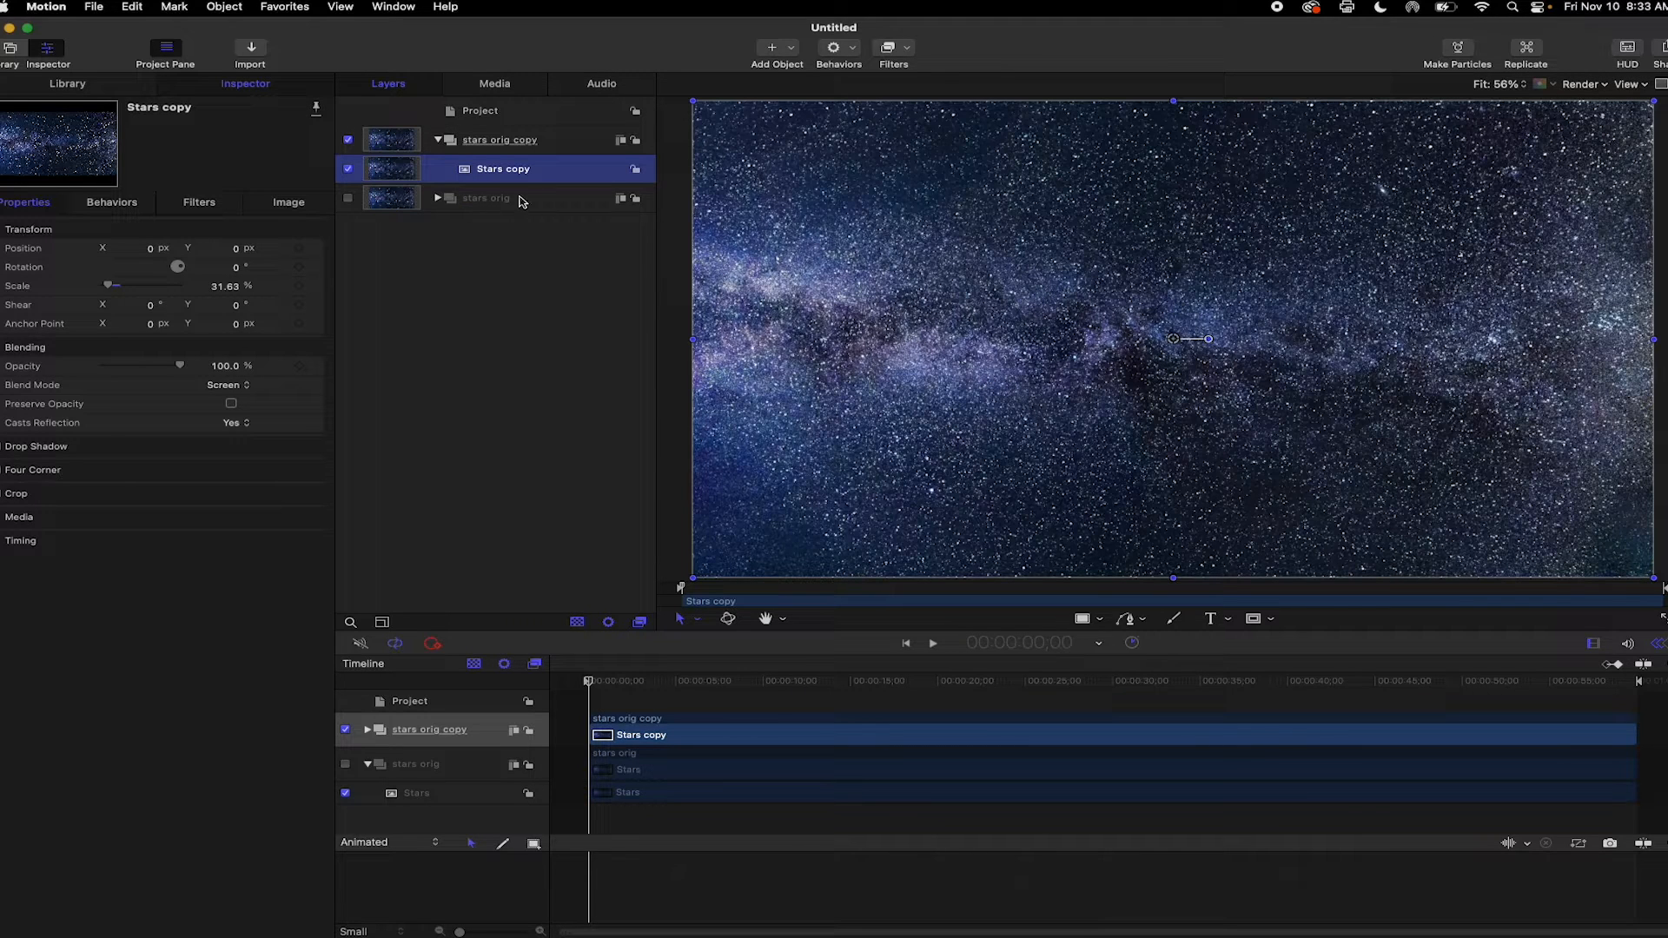
Step: Add a Levels filter to Stars copy and set its RGB input black point to 0.74 and midtone to 0.50
{"action": "left_click", "coordinate": [910, 50]}
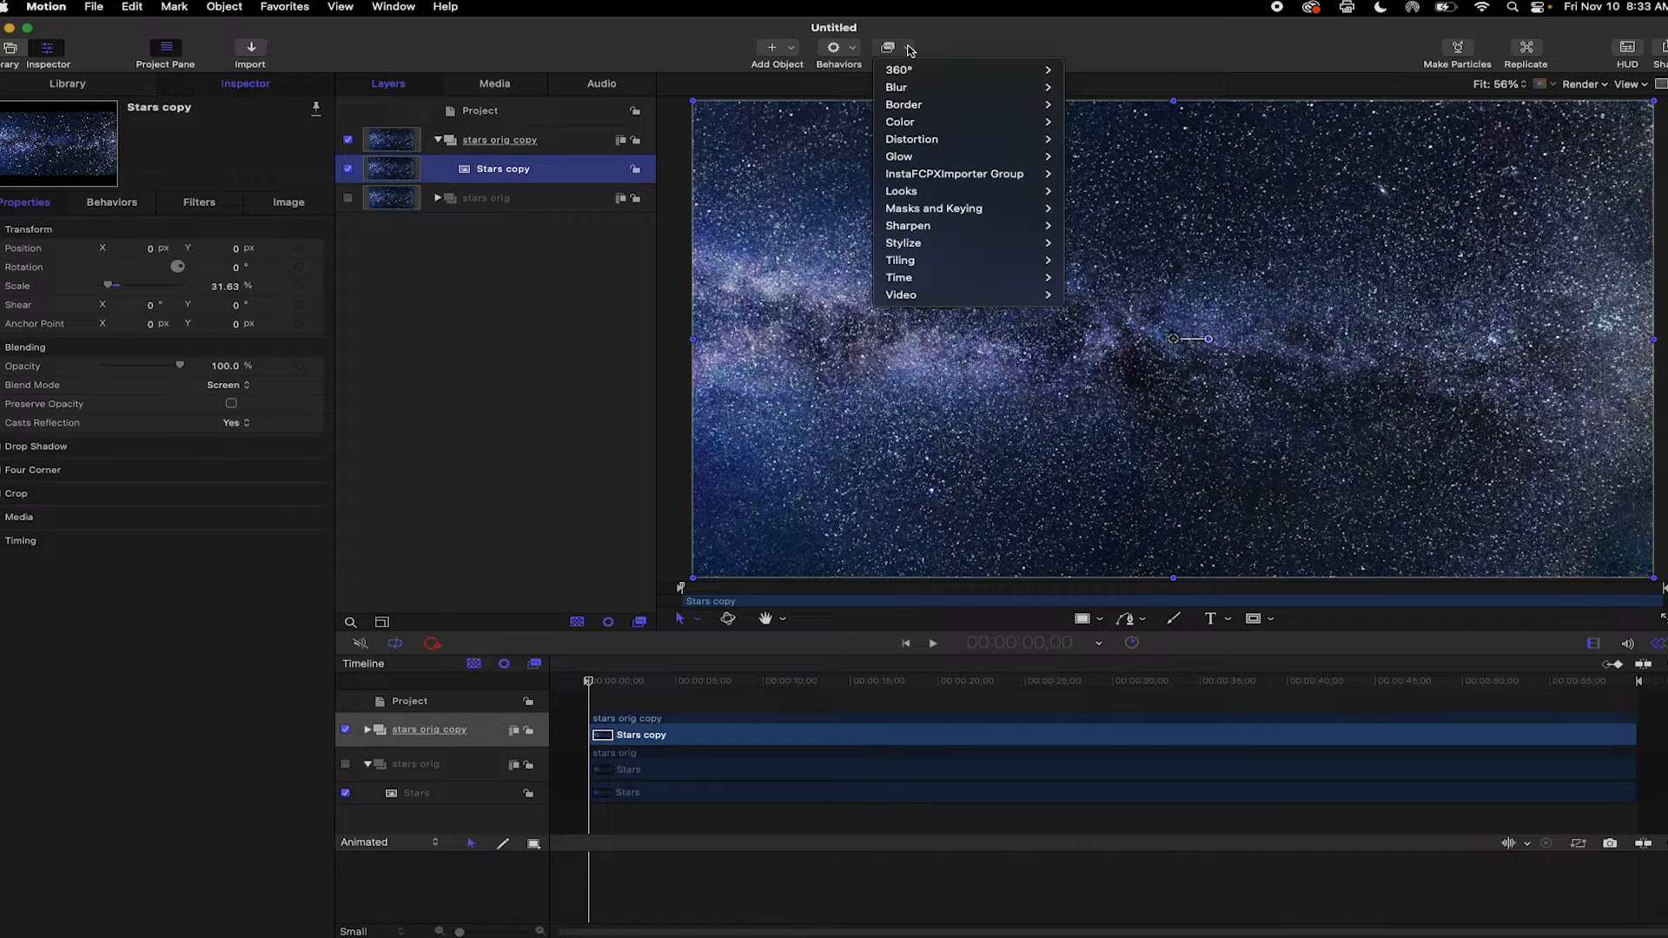
{"action": "mouse_move", "coordinate": [950, 121]}
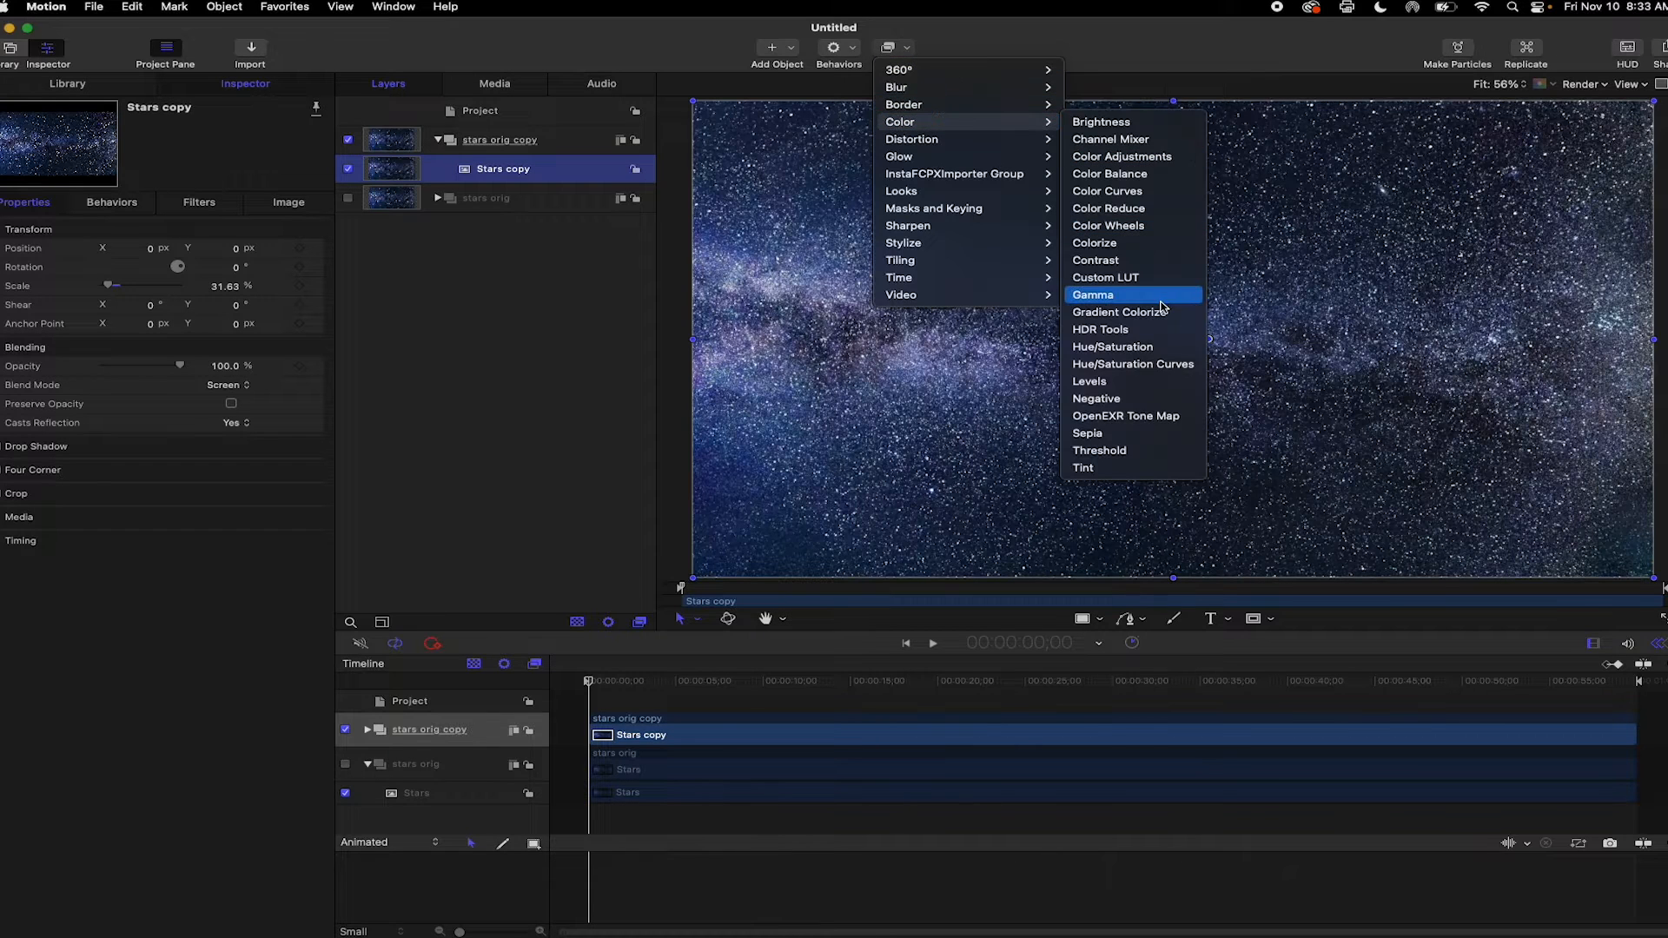
{"action": "left_click", "coordinate": [1155, 382]}
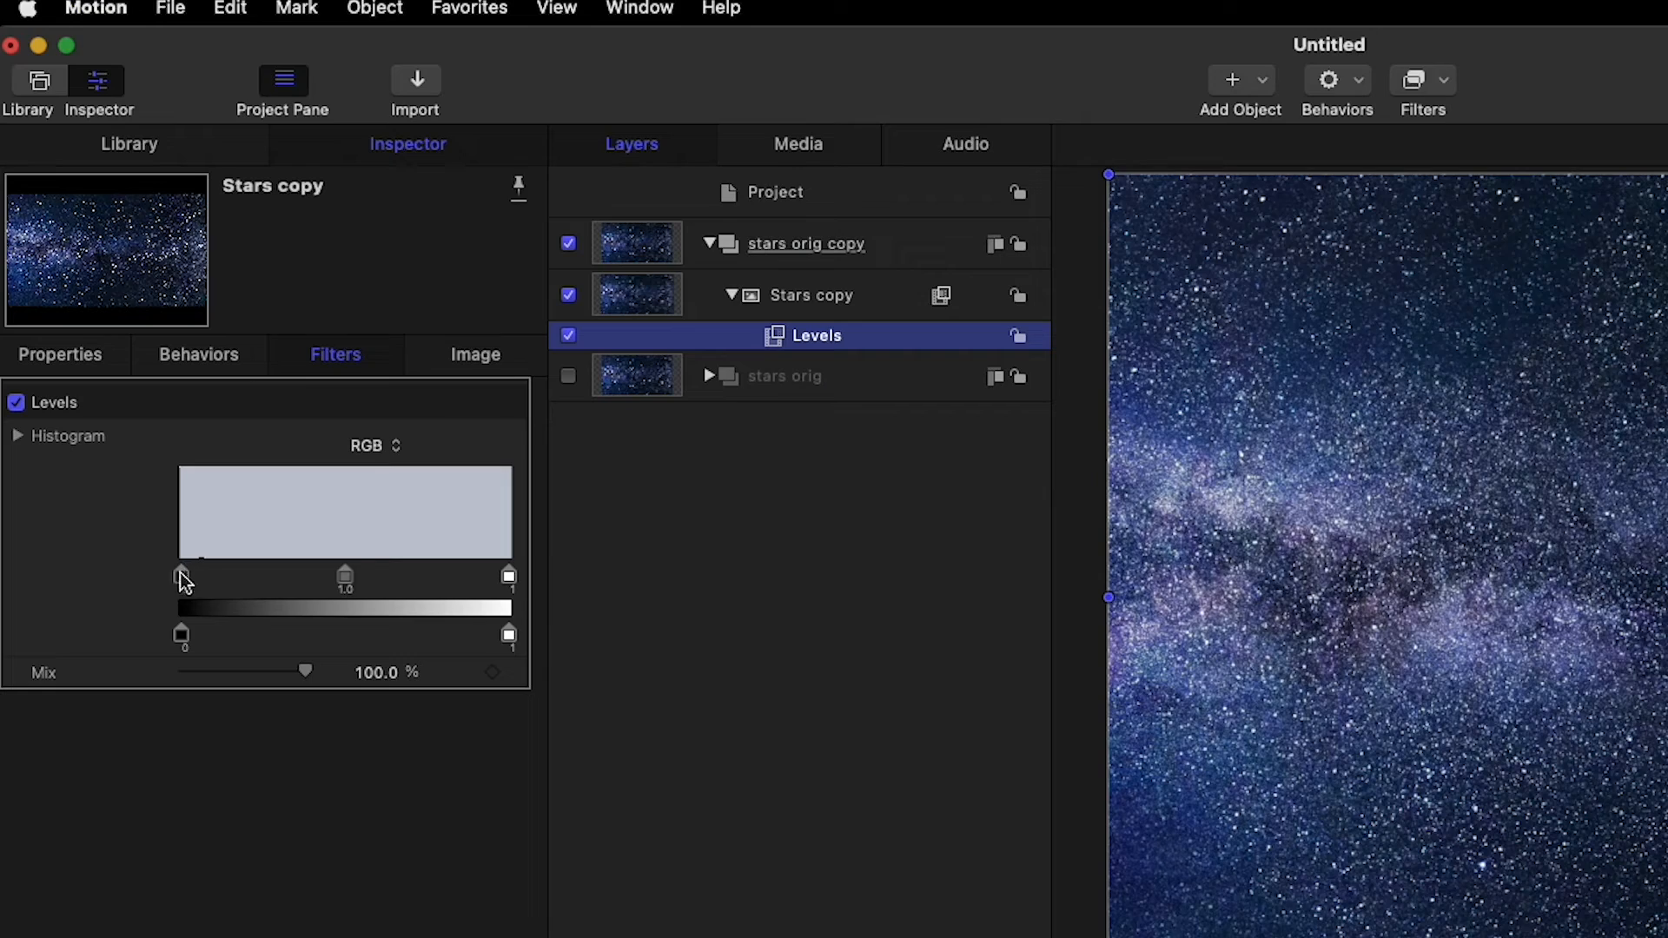
{"action": "left_click_drag", "start_coordinate": [183, 578], "coordinate": [415, 581]}
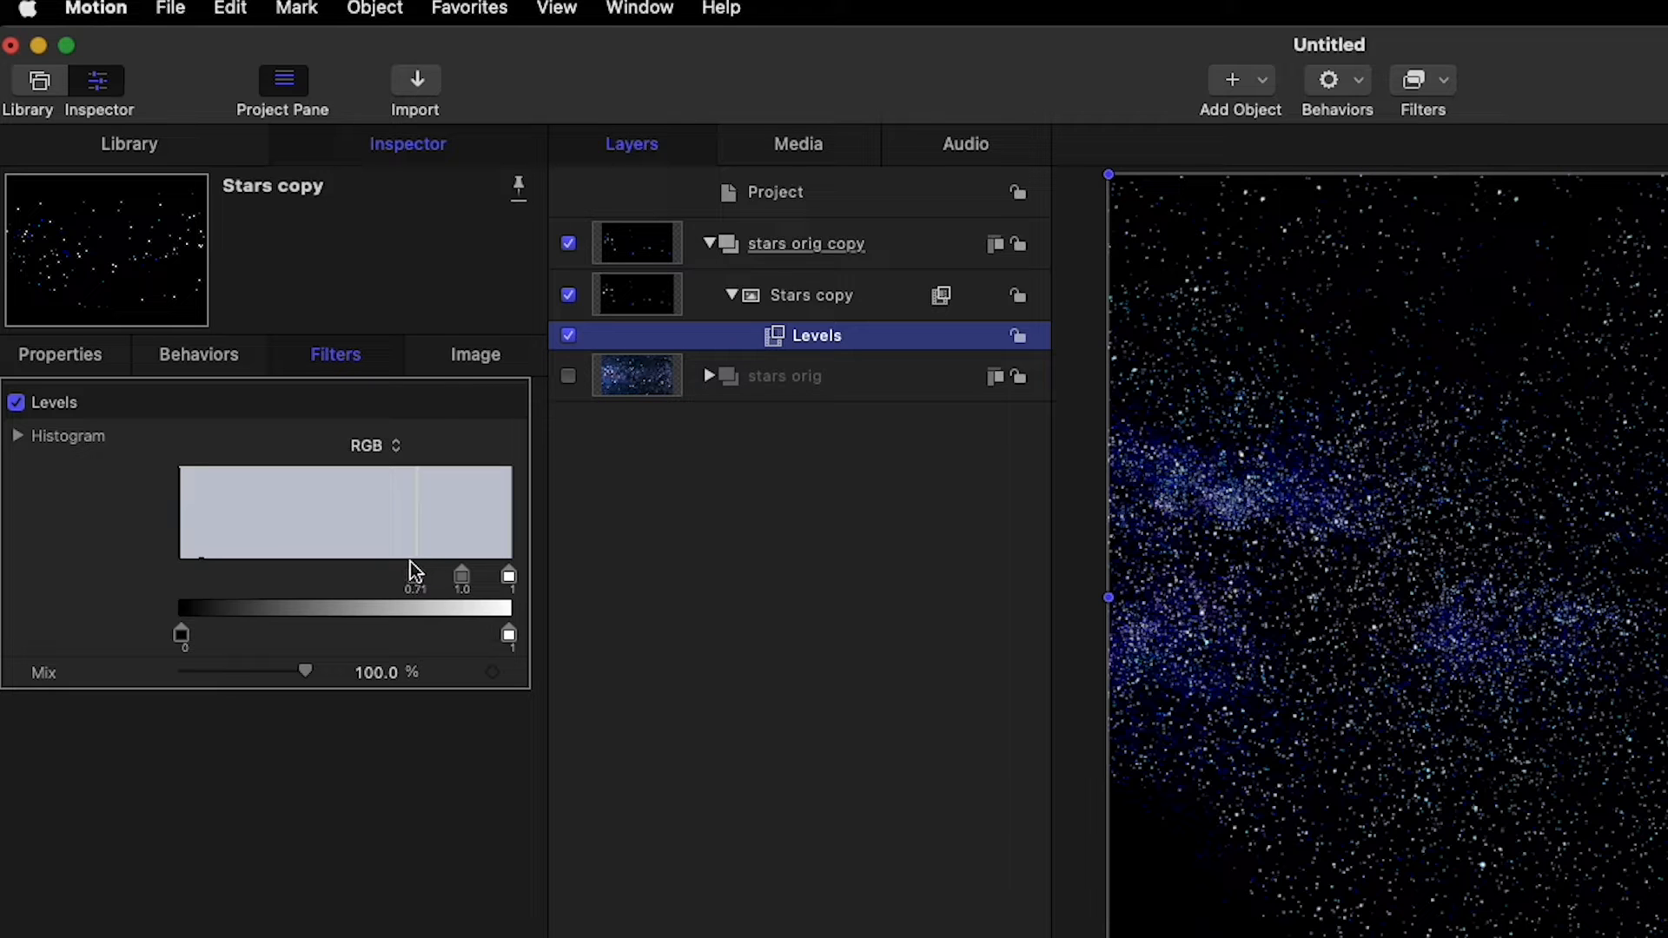
{"action": "left_click_drag", "start_coordinate": [415, 575], "coordinate": [489, 560]}
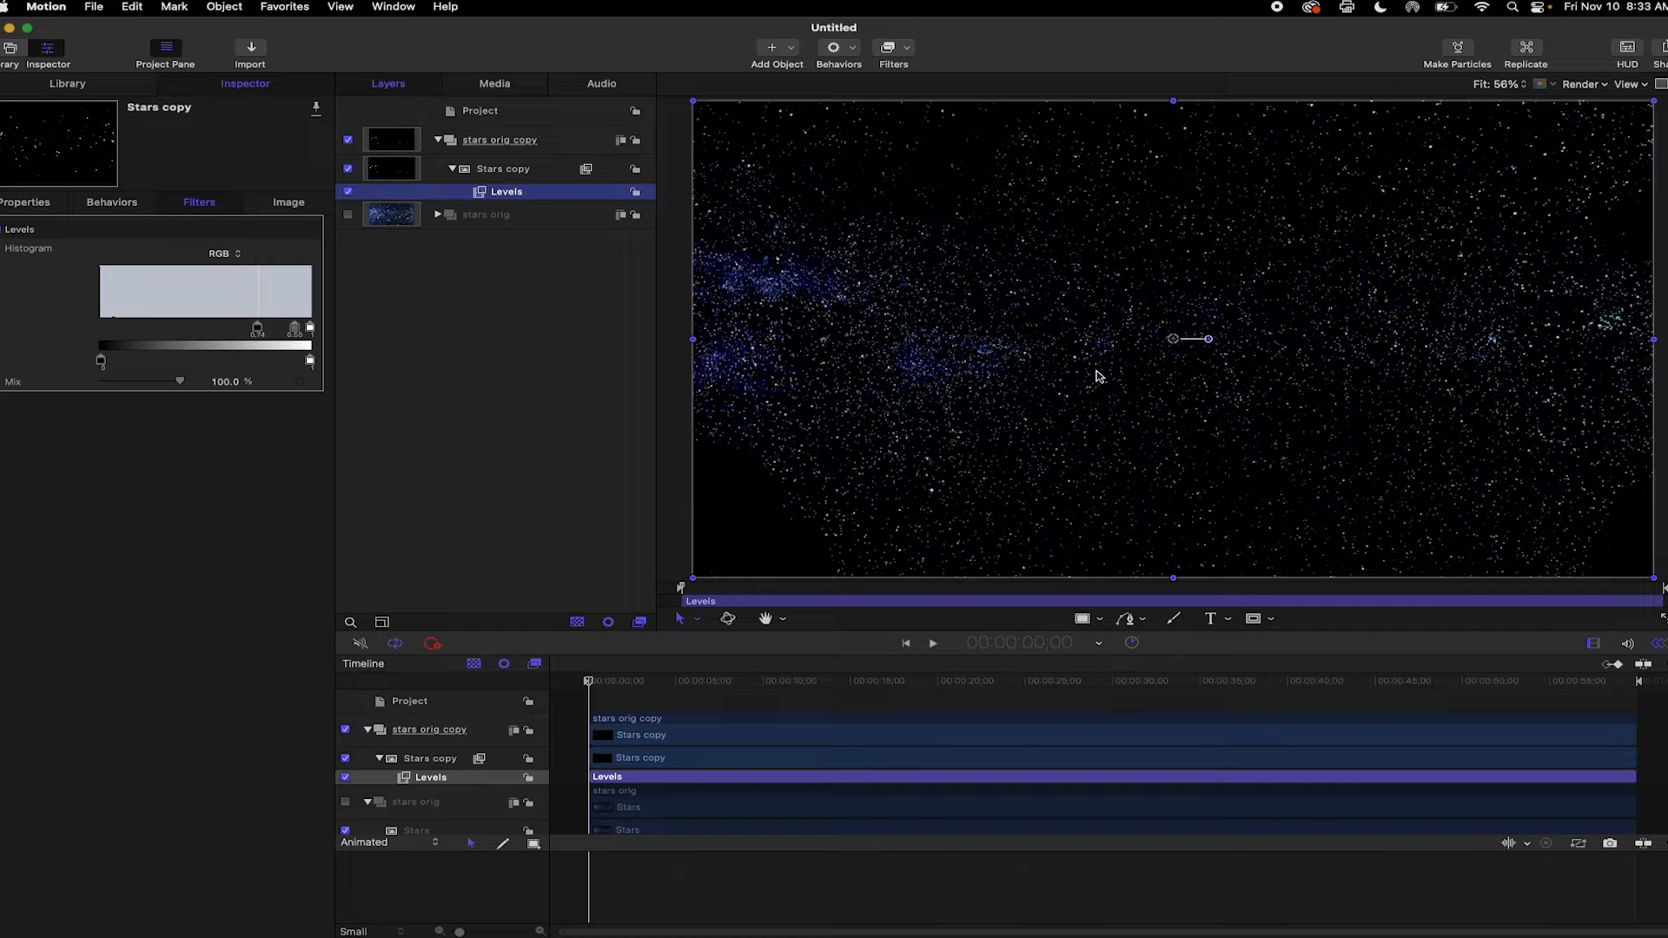
Step: Set the canvas render quality to Best and examine the isolated stars up close
{"action": "left_click", "coordinate": [1585, 84]}
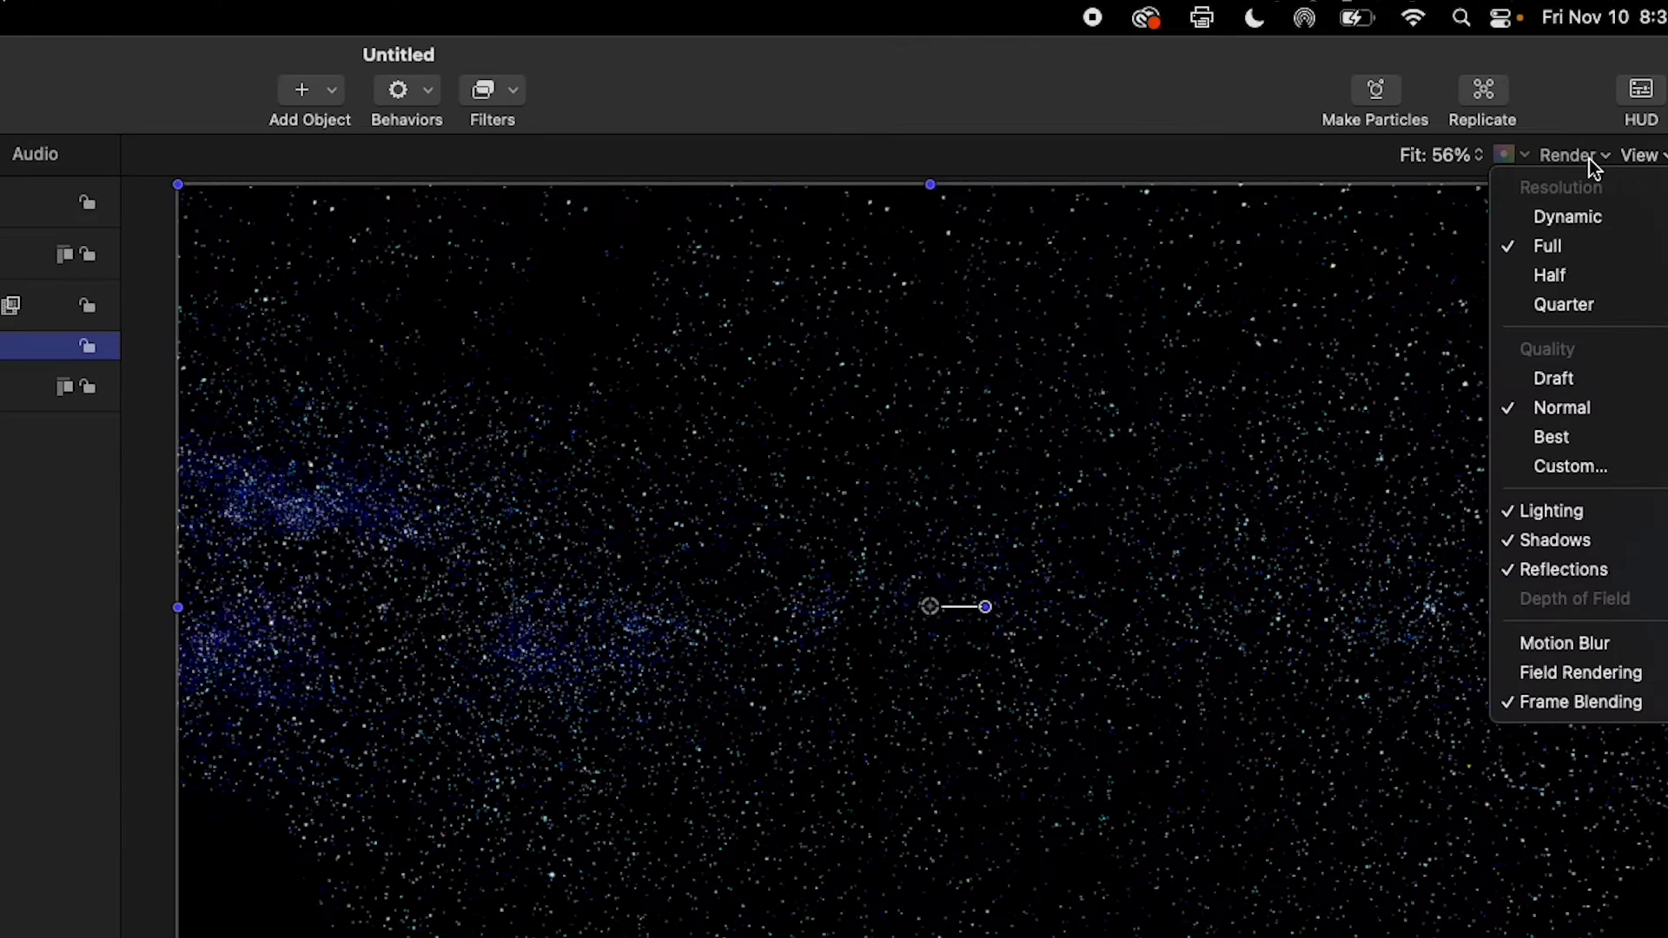
{"action": "left_click", "coordinate": [1572, 450]}
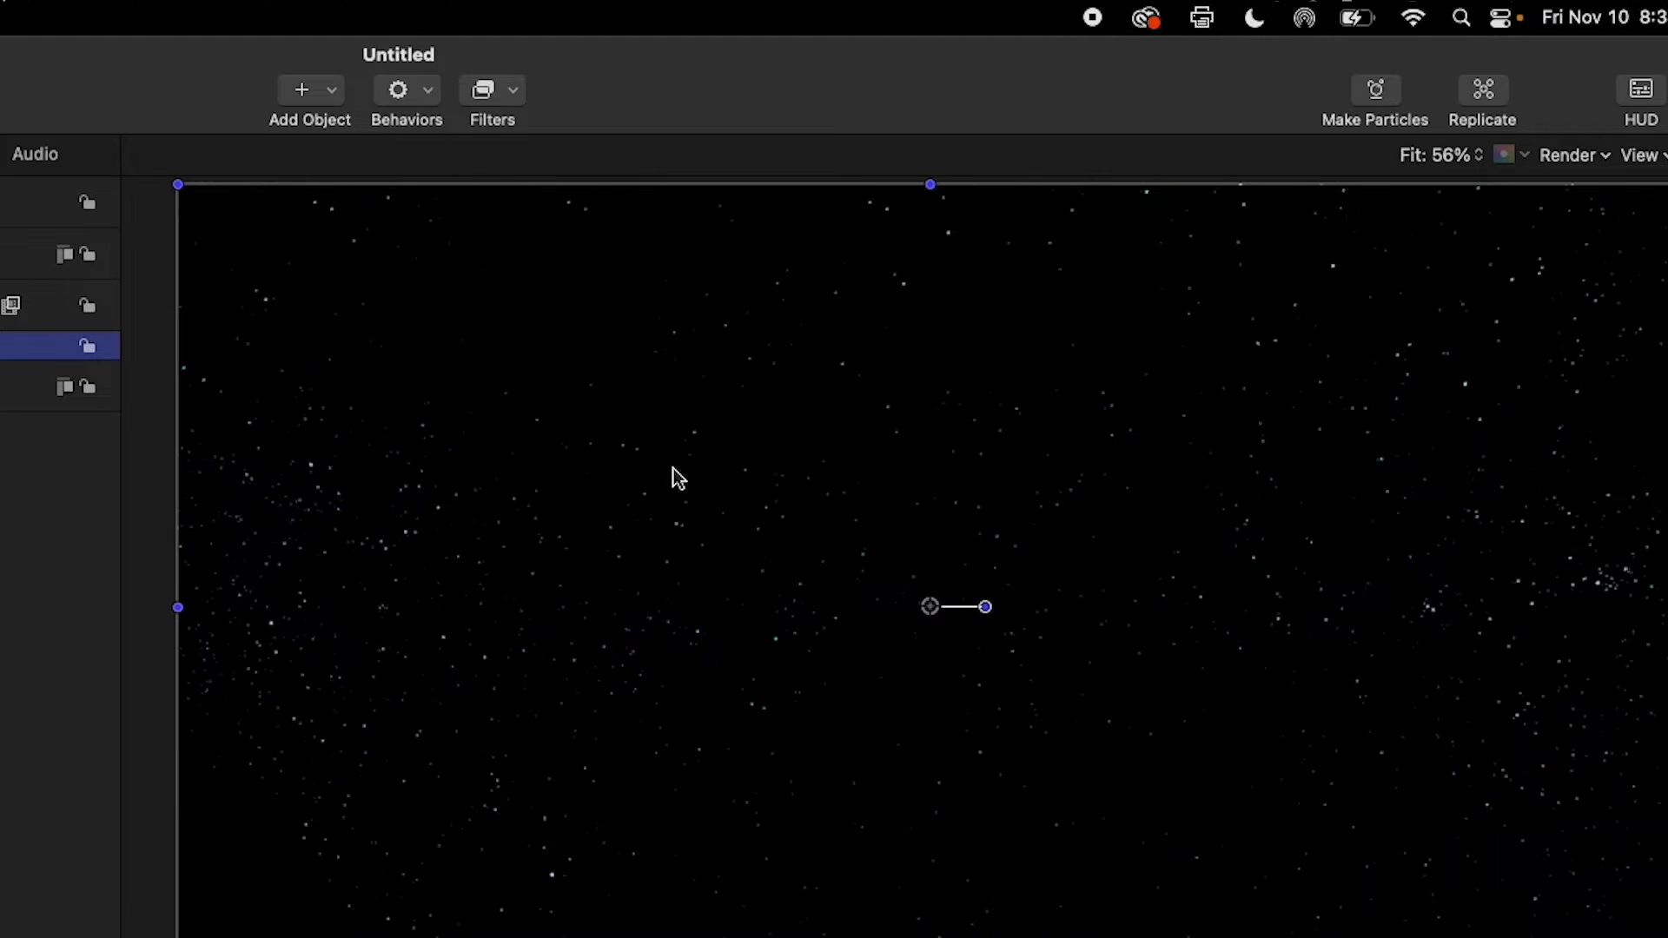
{"action": "scroll", "coordinate": [661, 643], "scroll_direction": "up", "scroll_amount": 8}
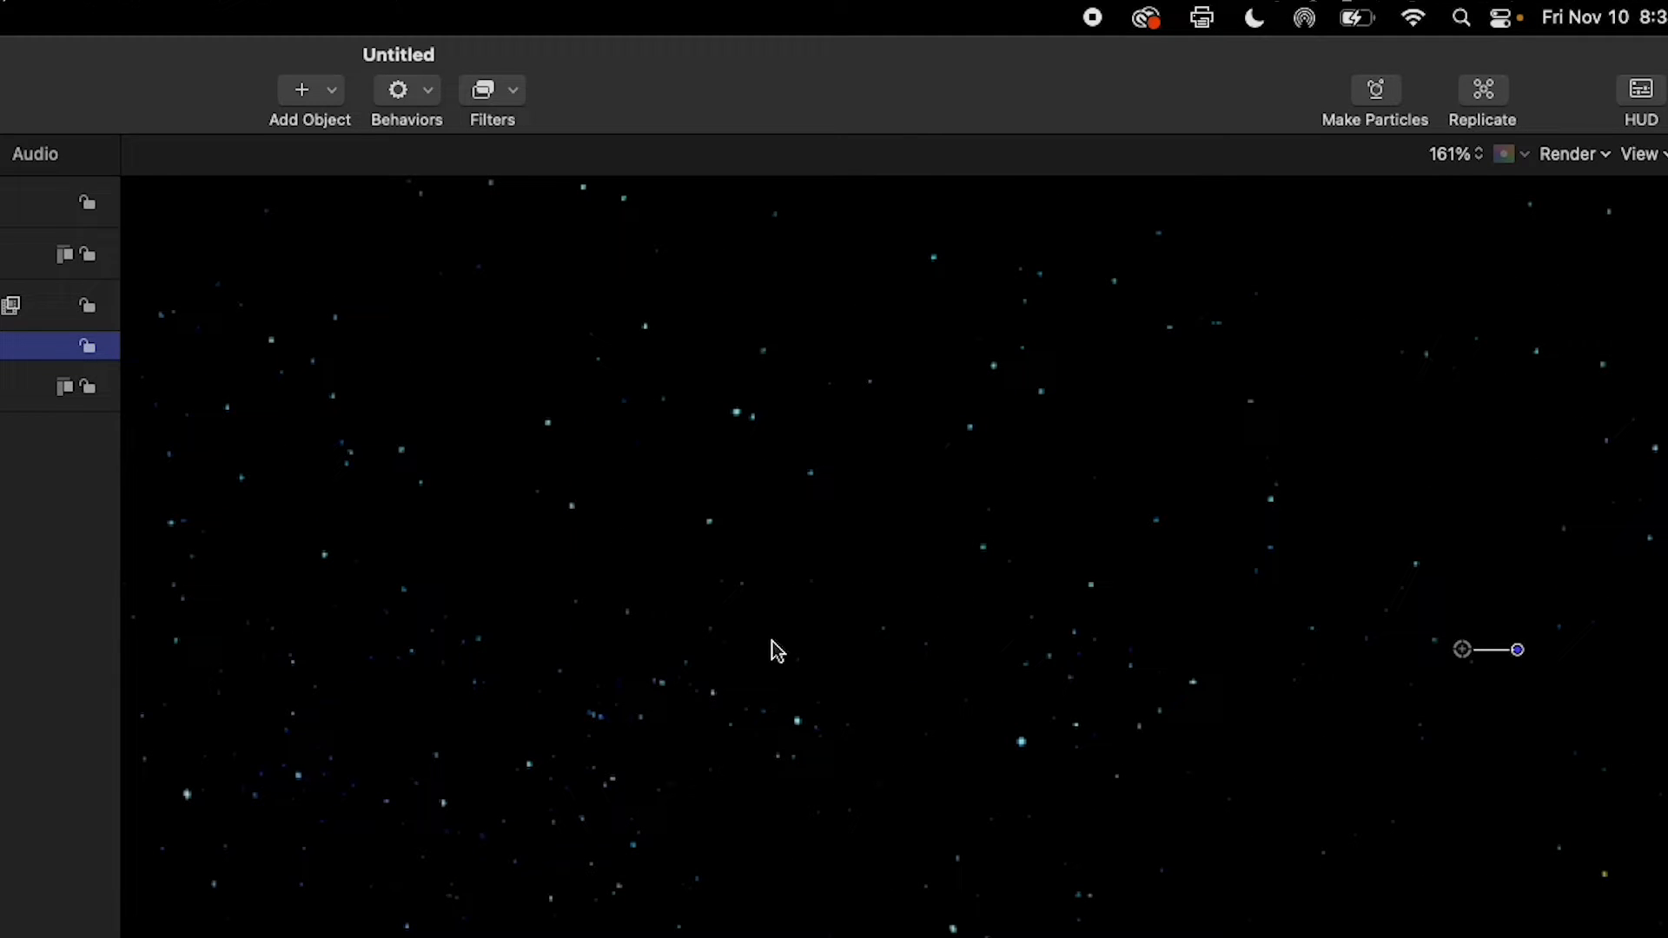
{"action": "scroll", "coordinate": [772, 643], "scroll_direction": "down", "scroll_amount": 5}
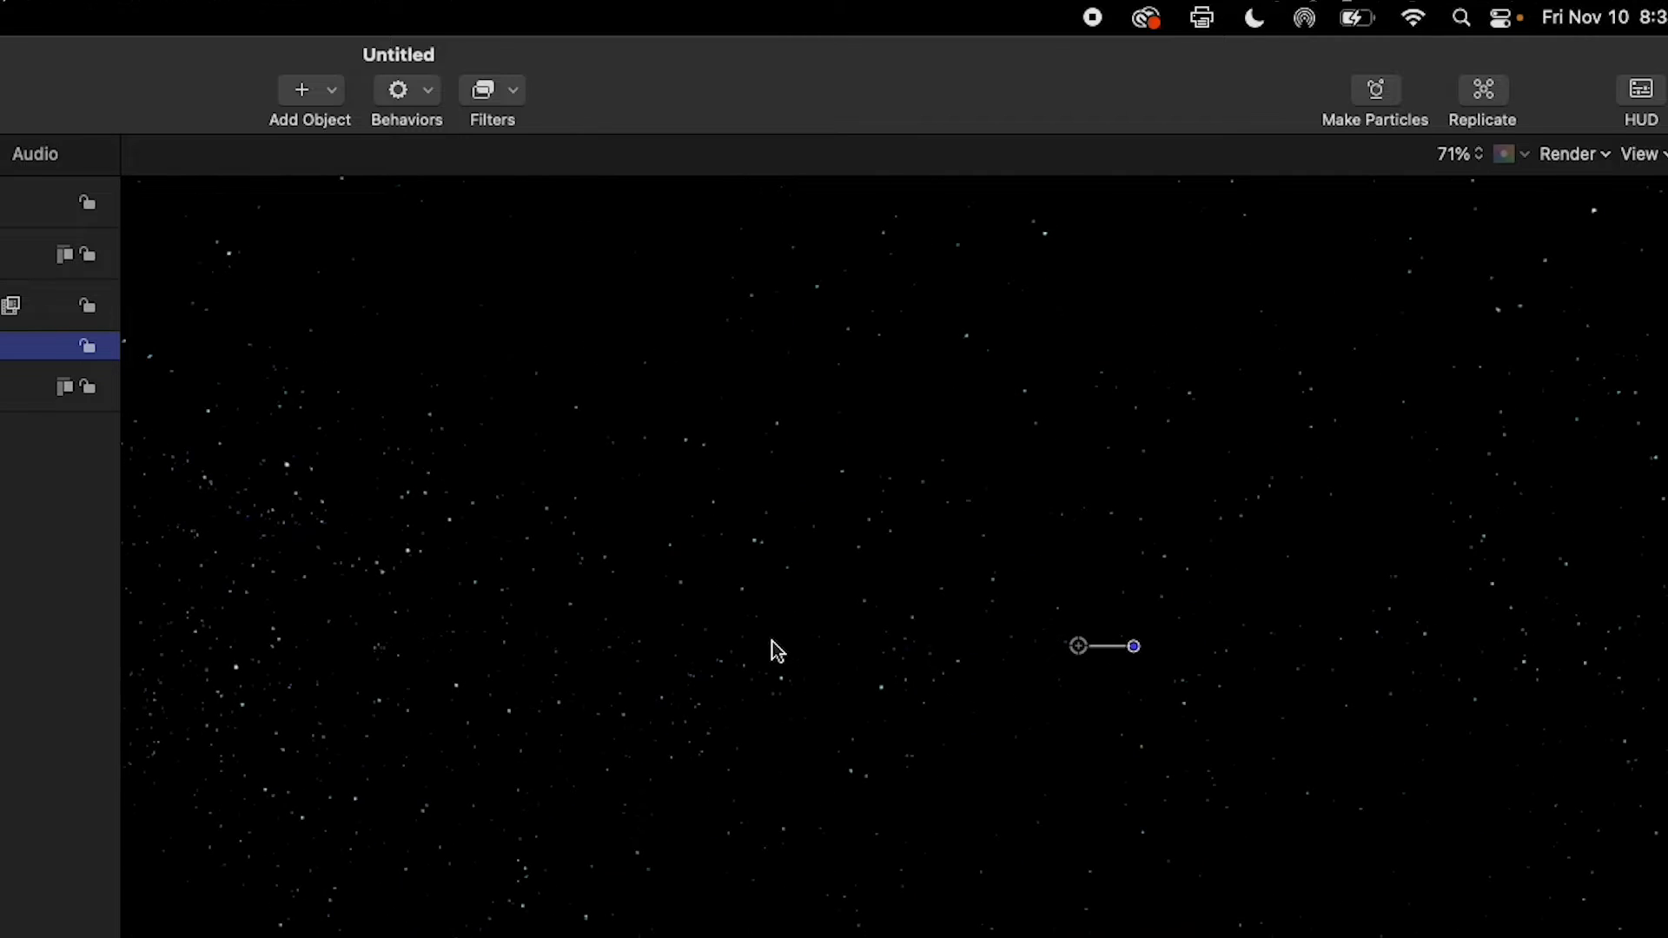
{"action": "scroll", "coordinate": [757, 634], "scroll_direction": "down", "scroll_amount": 3}
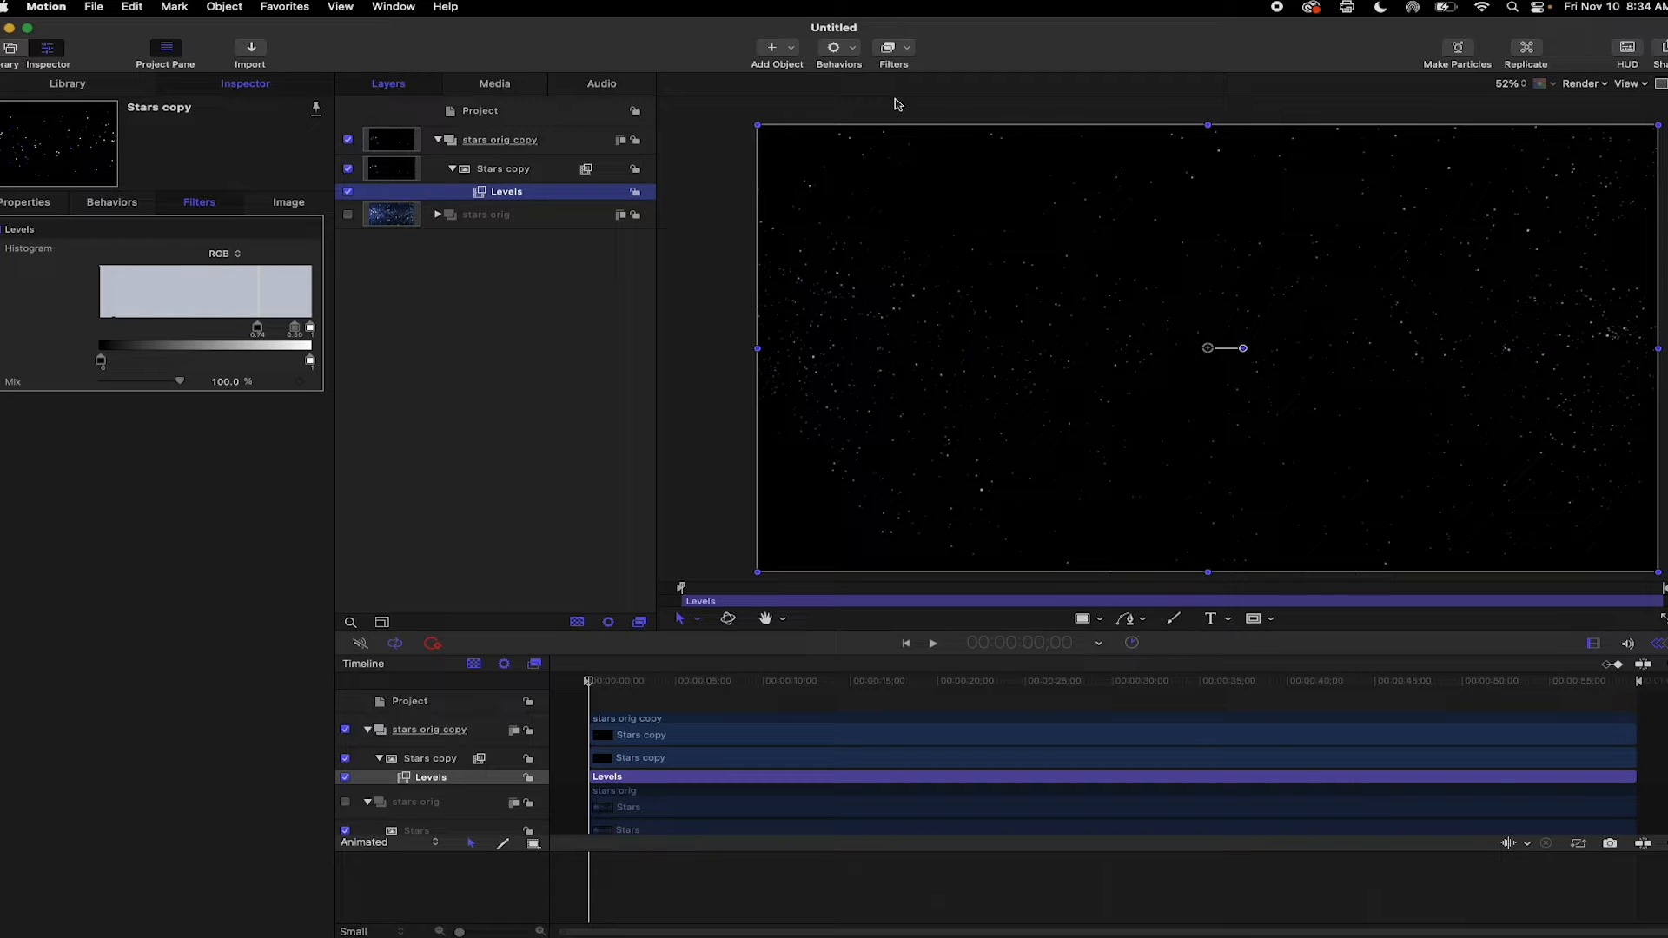
Step: Add a Luma Keyer filter to the Stars copy layer above the Levels filter
{"action": "left_click", "coordinate": [897, 55]}
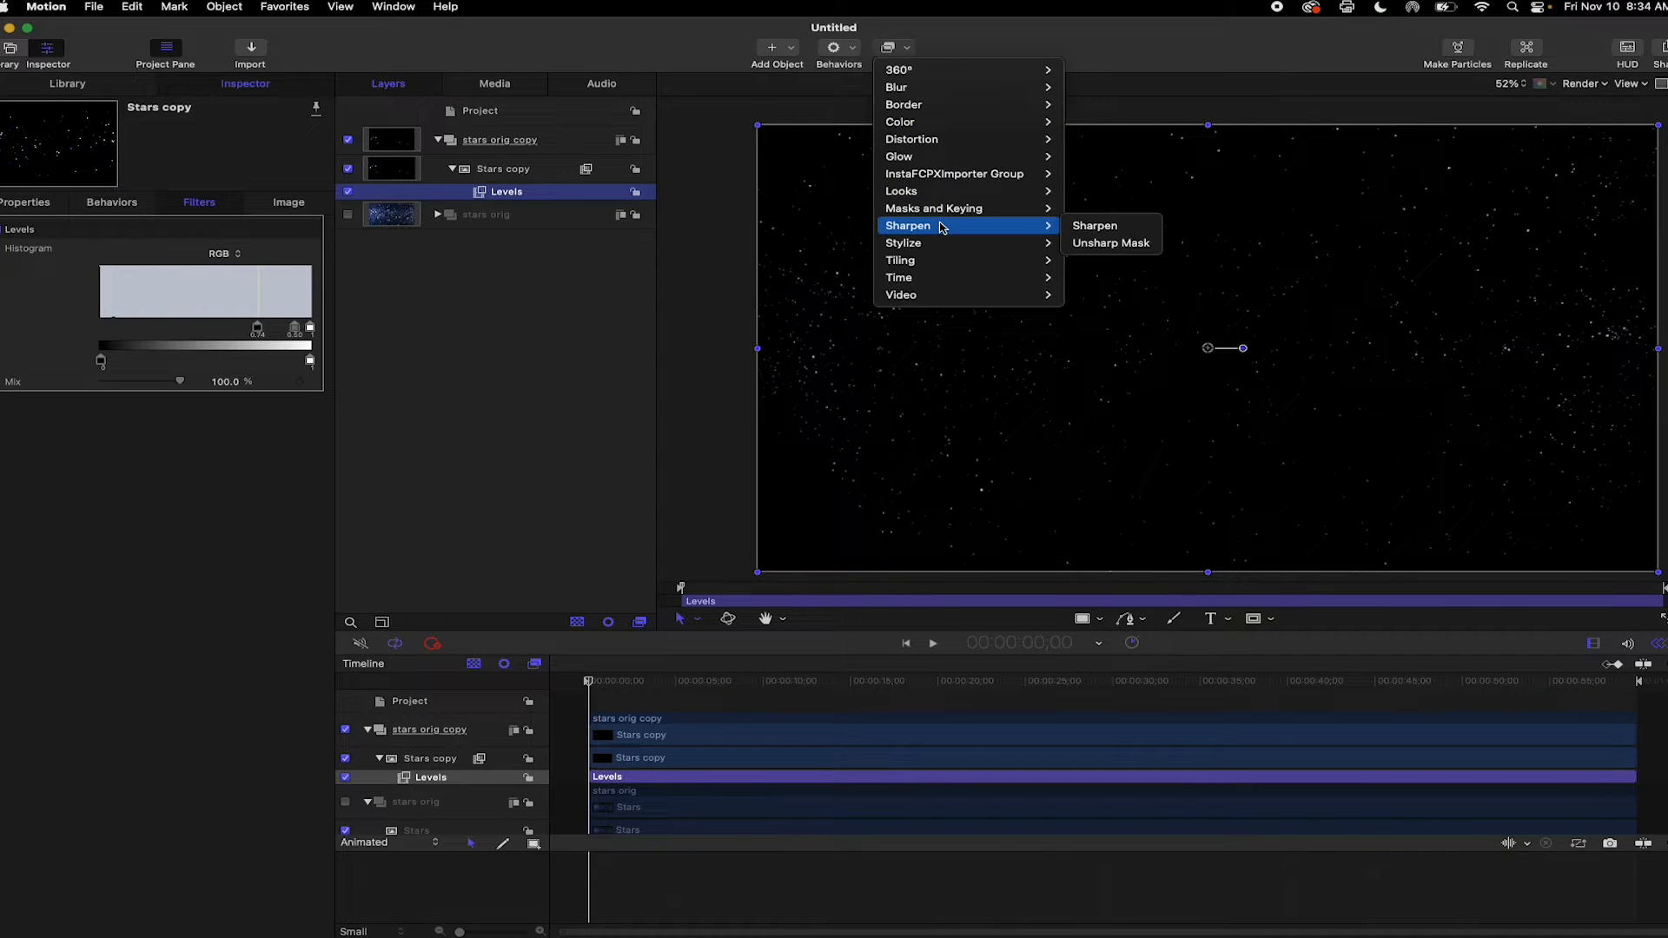
{"action": "mouse_move", "coordinate": [953, 217]}
{"action": "left_click", "coordinate": [1103, 225]}
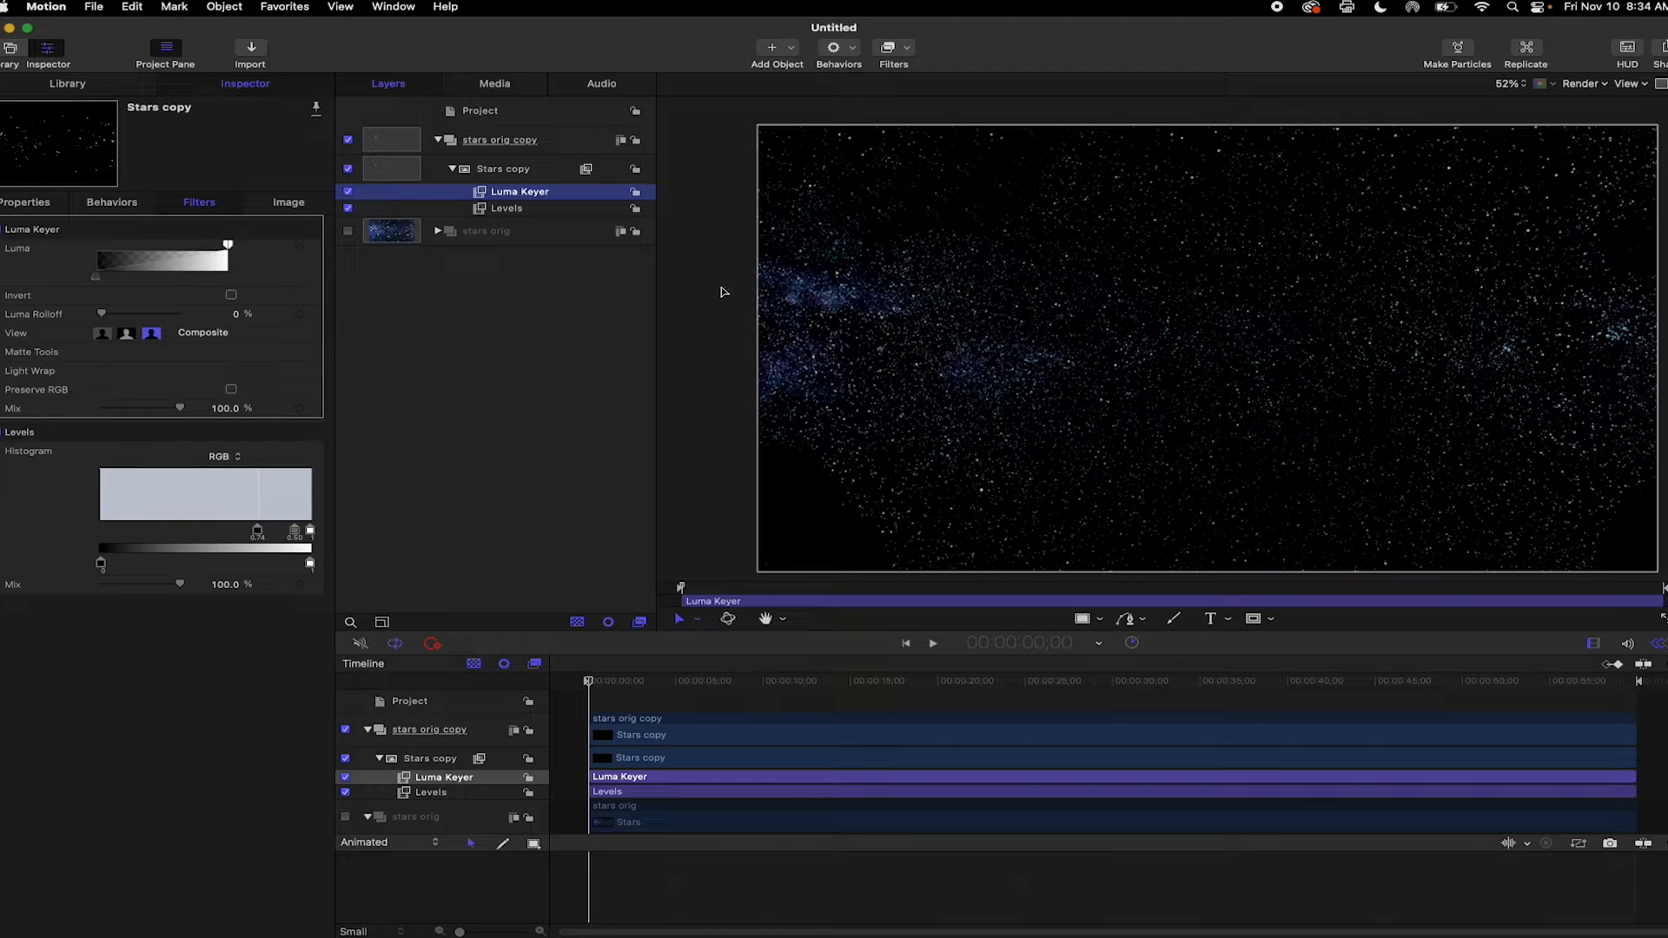
{"action": "scroll", "coordinate": [1074, 409], "scroll_direction": "up", "scroll_amount": 10}
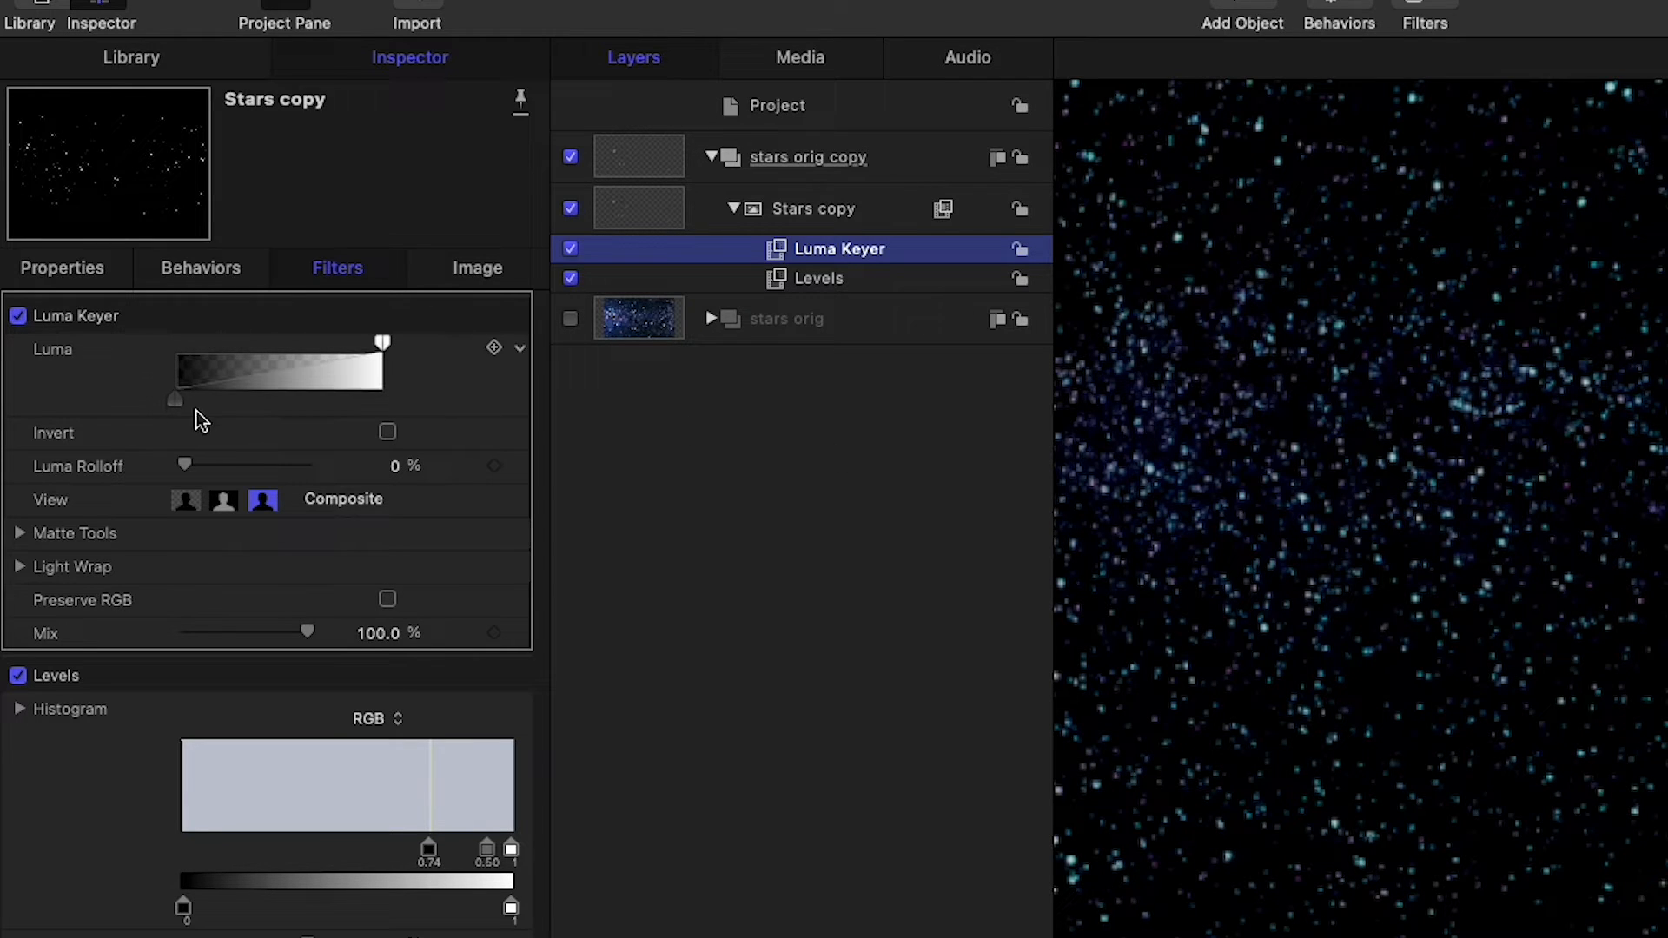
Step: Raise the Luma Keyer's lower luma limit to about mid-range and compare the result against the unkeyed and original stars
{"action": "left_click_drag", "start_coordinate": [175, 402], "coordinate": [283, 405]}
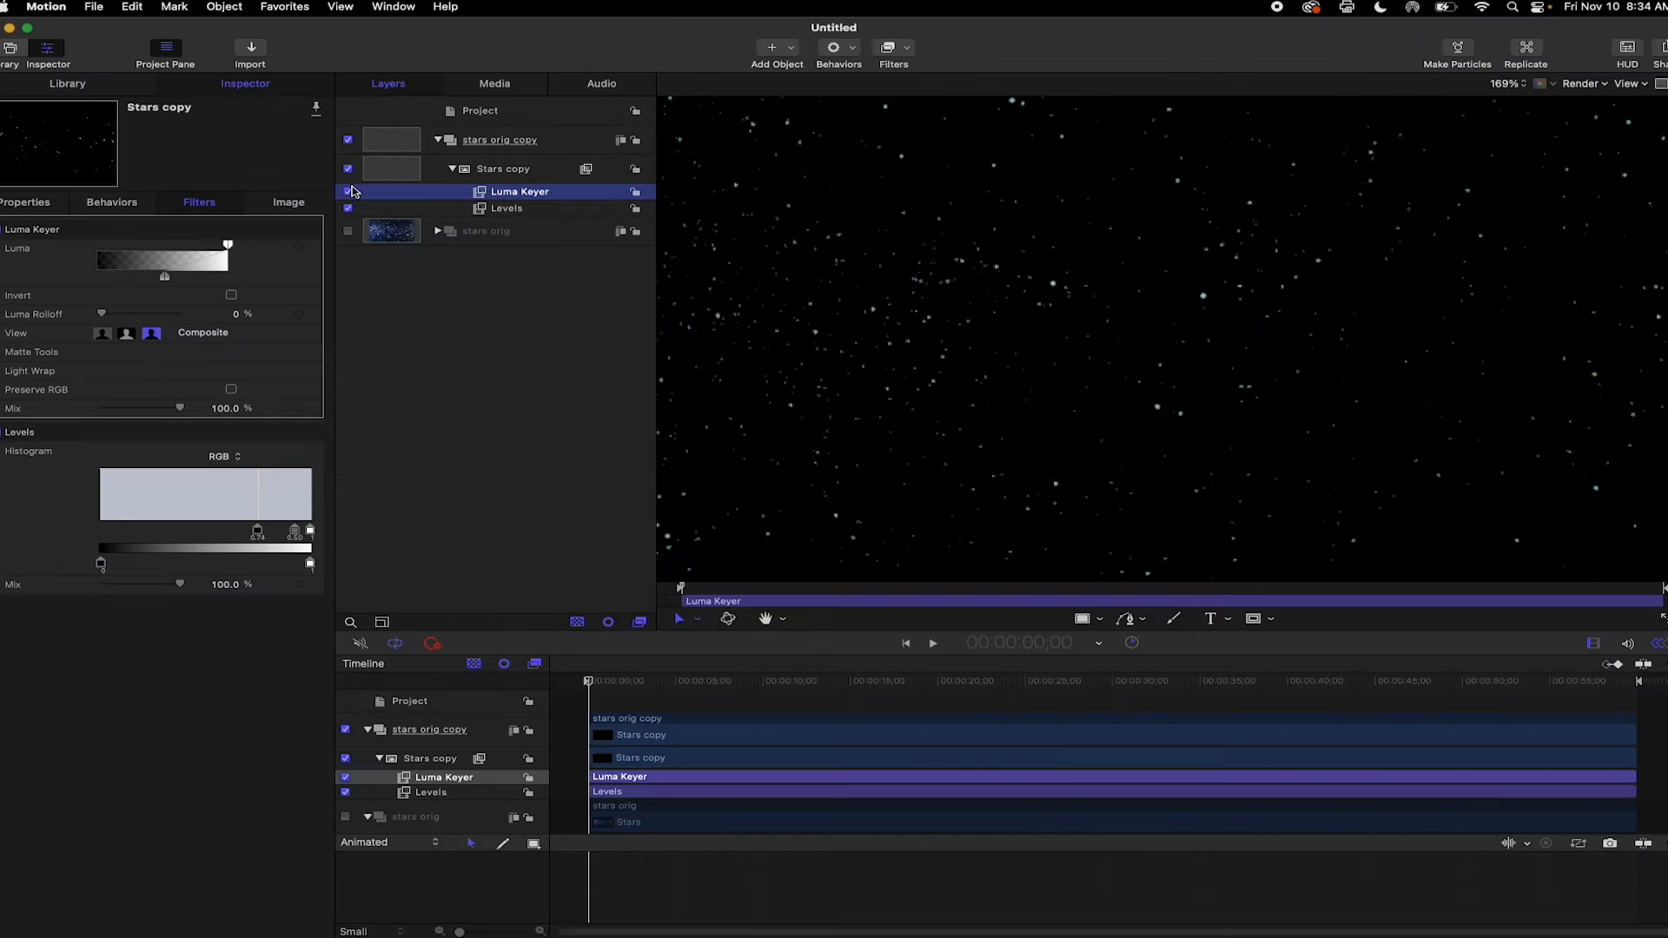
{"action": "left_click", "coordinate": [570, 248]}
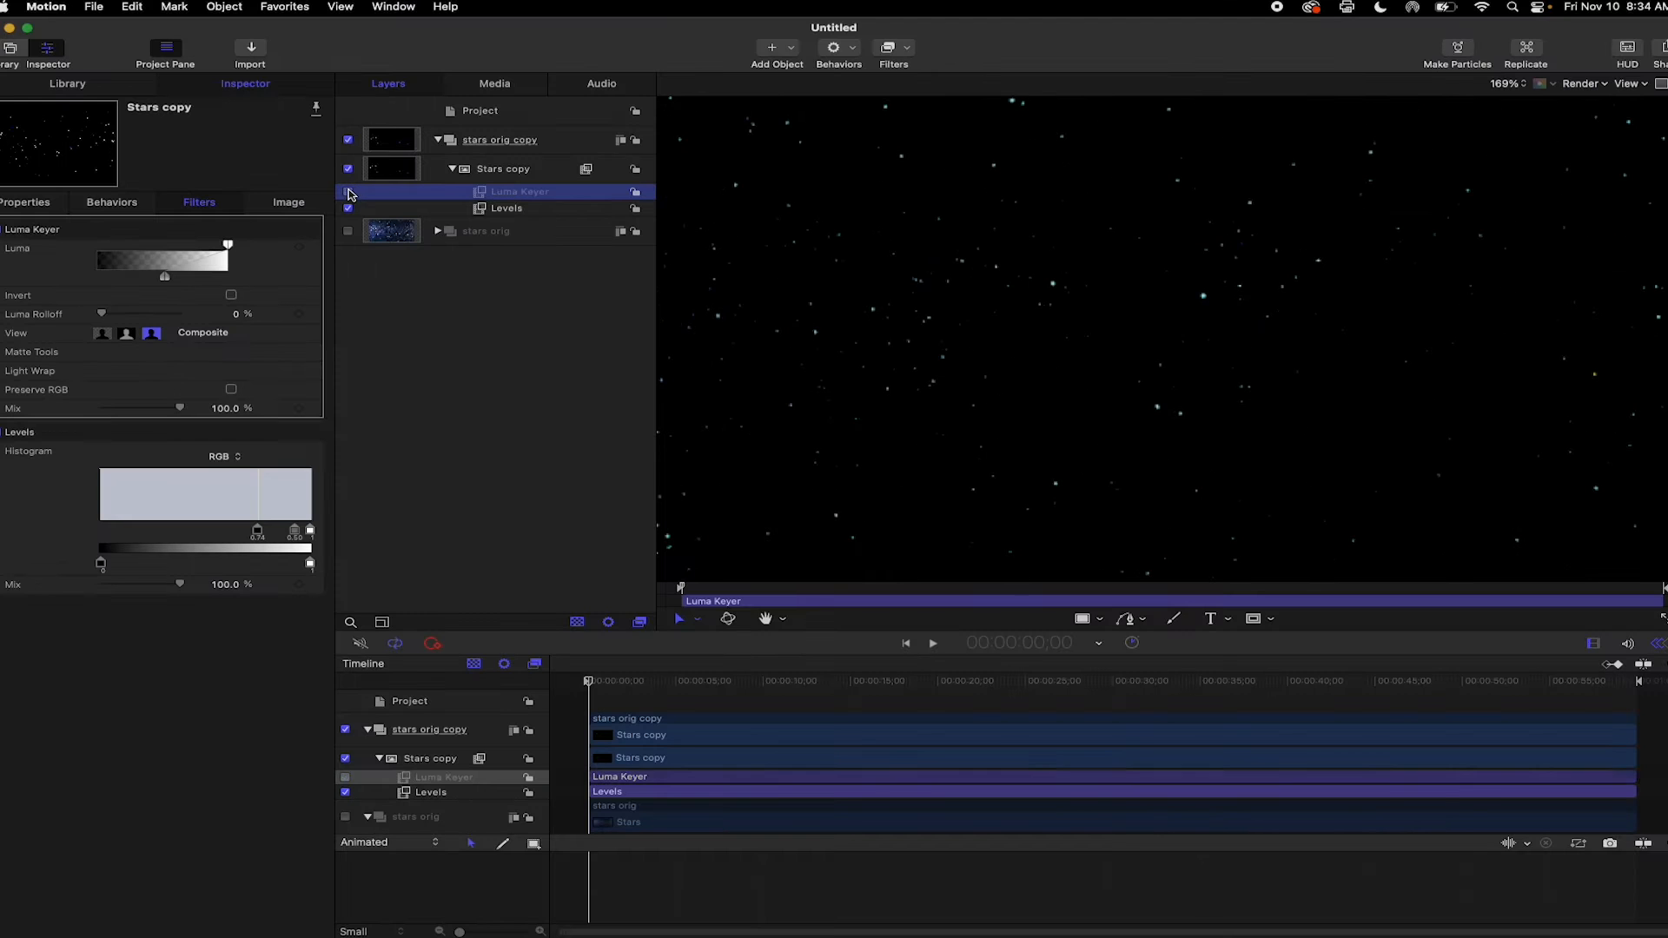
{"action": "left_click", "coordinate": [349, 192]}
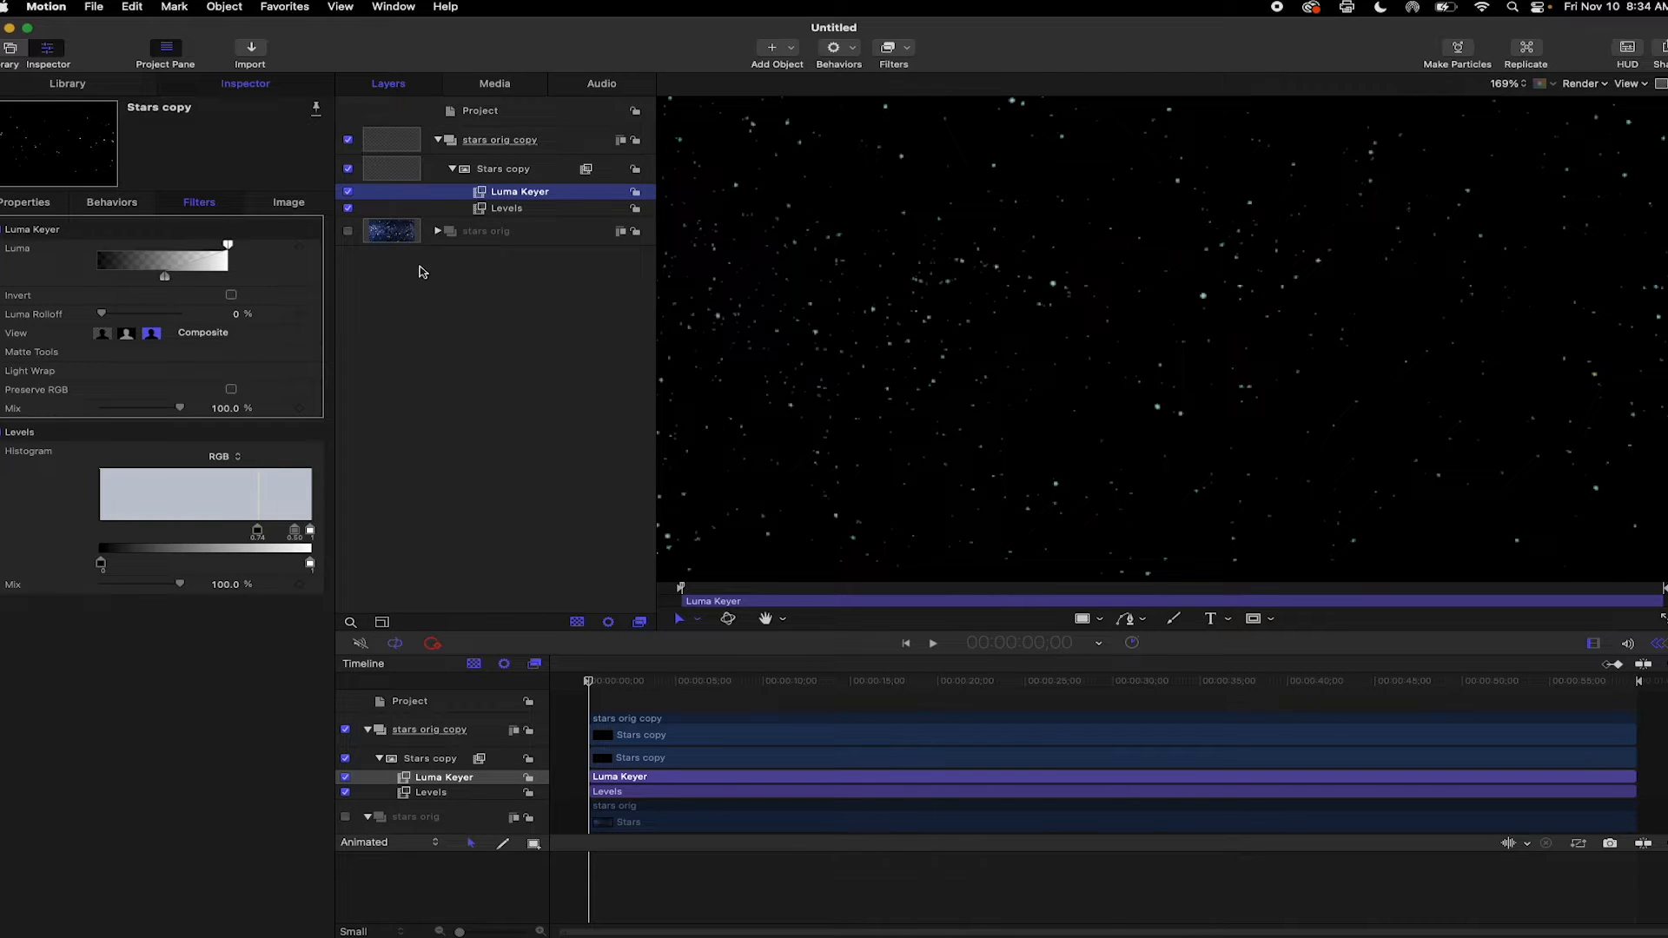
{"action": "left_click", "coordinate": [349, 232]}
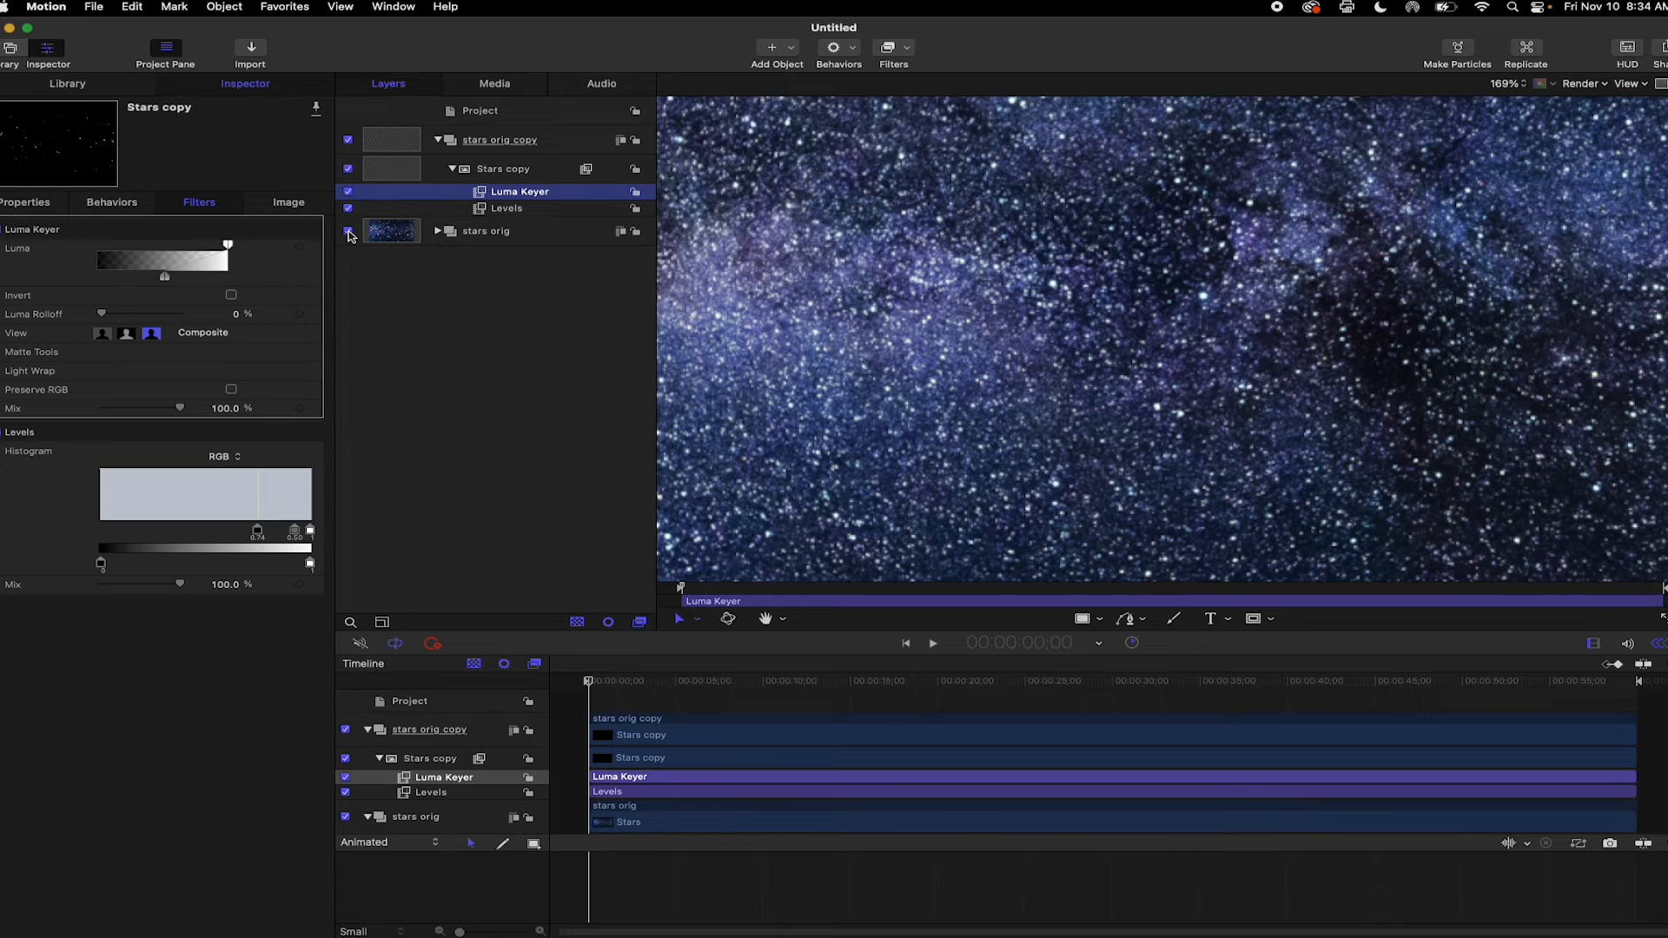
{"action": "left_click", "coordinate": [349, 232]}
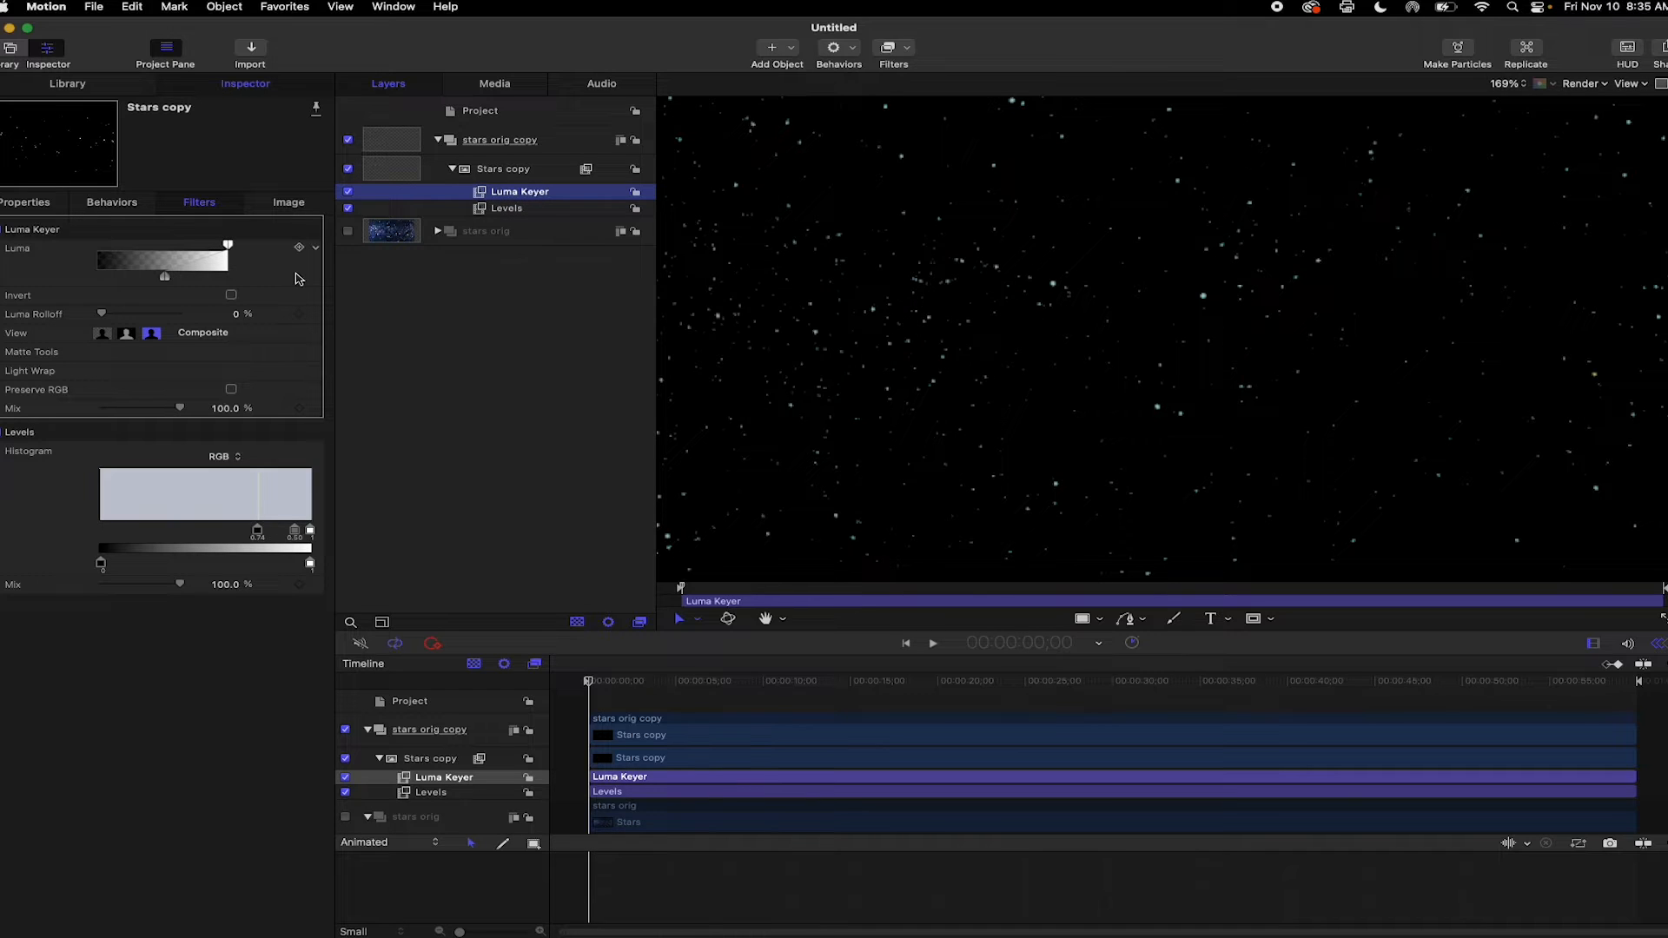
Step: Add a Glow filter to the Stars copy layer with a radius of 8 and an opacity of 3
{"action": "left_click", "coordinate": [889, 49]}
{"action": "mouse_move", "coordinate": [999, 157]}
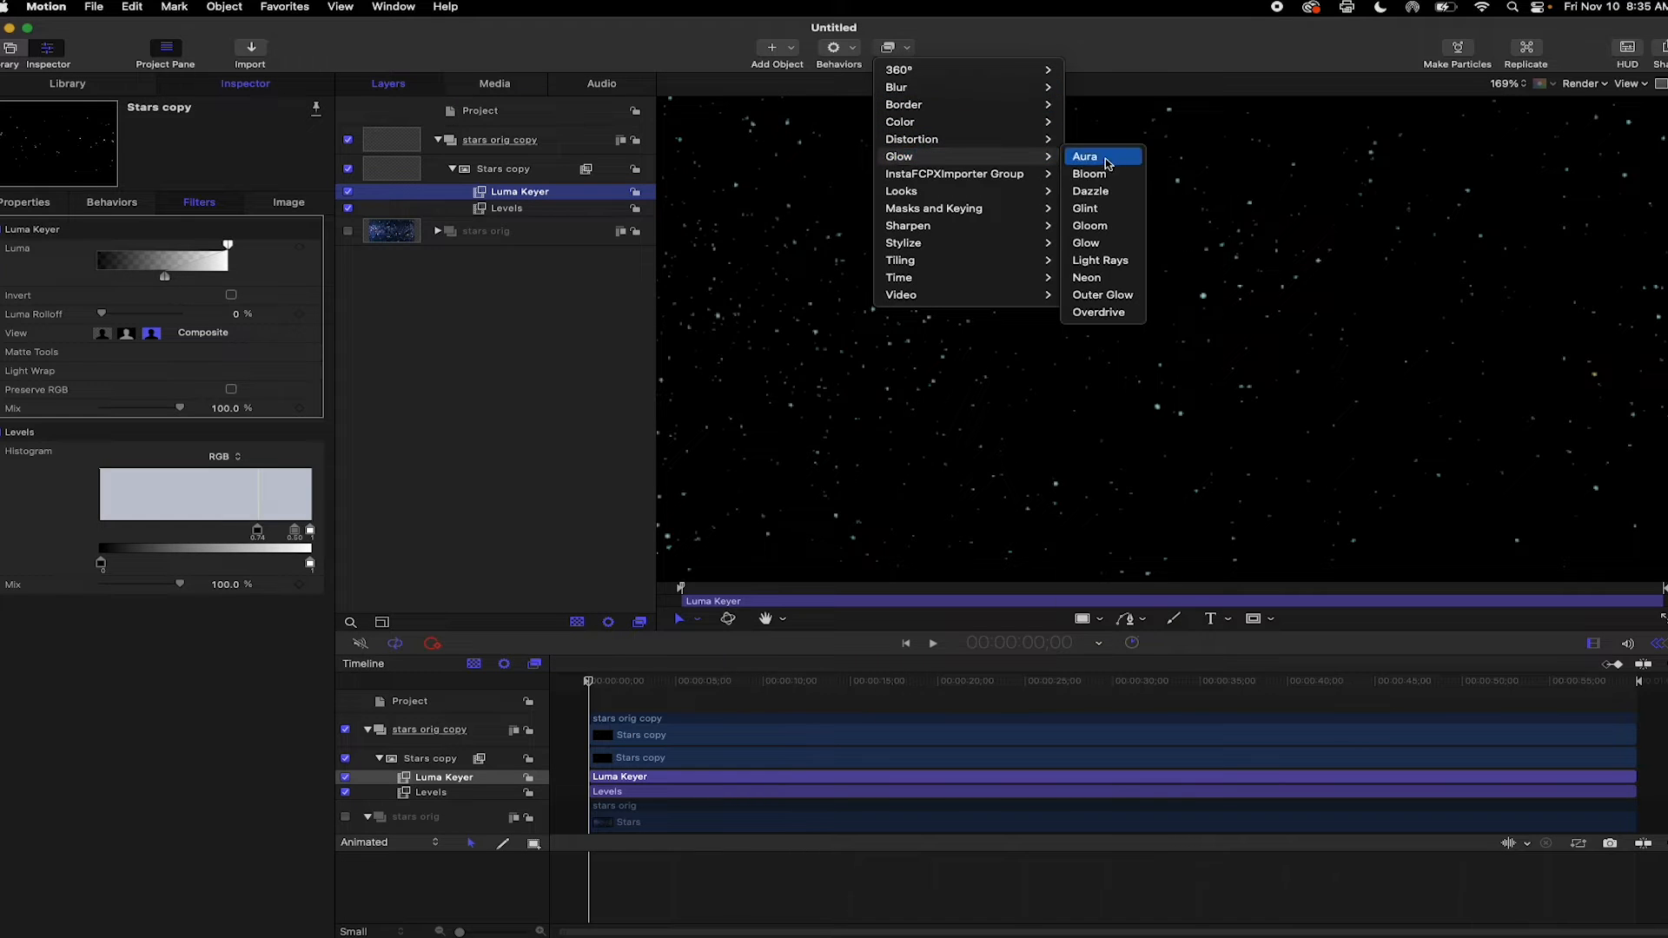
{"action": "left_click", "coordinate": [1101, 249]}
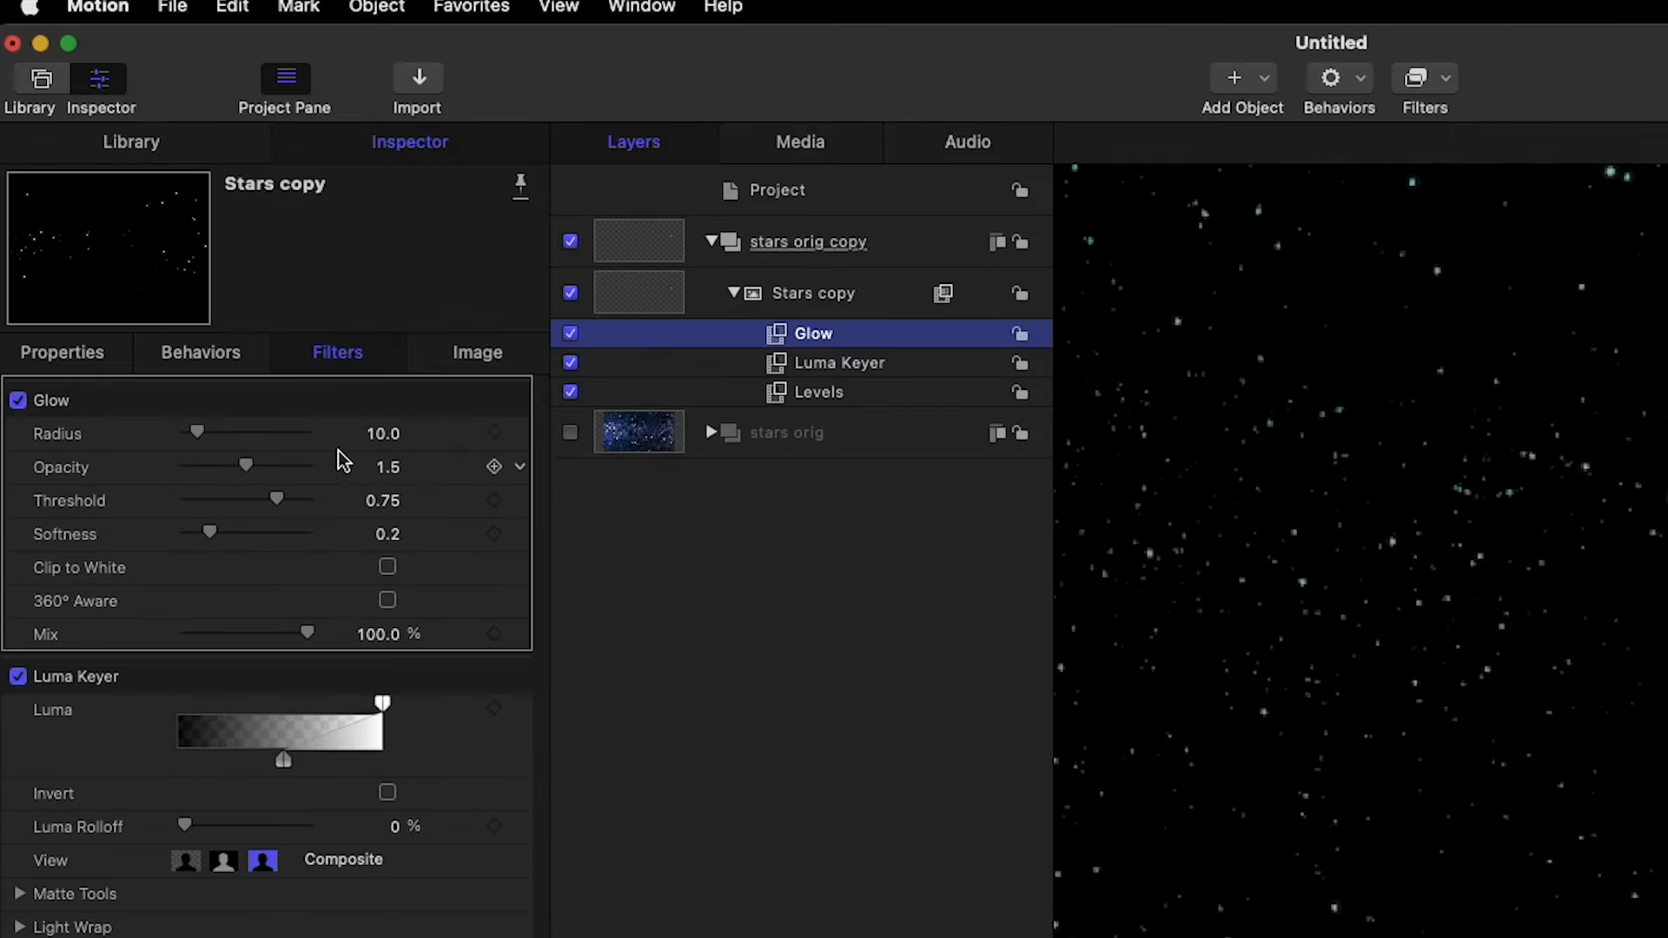
{"action": "left_click_drag", "start_coordinate": [391, 467], "coordinate": [393, 466]}
{"action": "left_click", "coordinate": [389, 434]}
{"action": "type", "text": "8"}
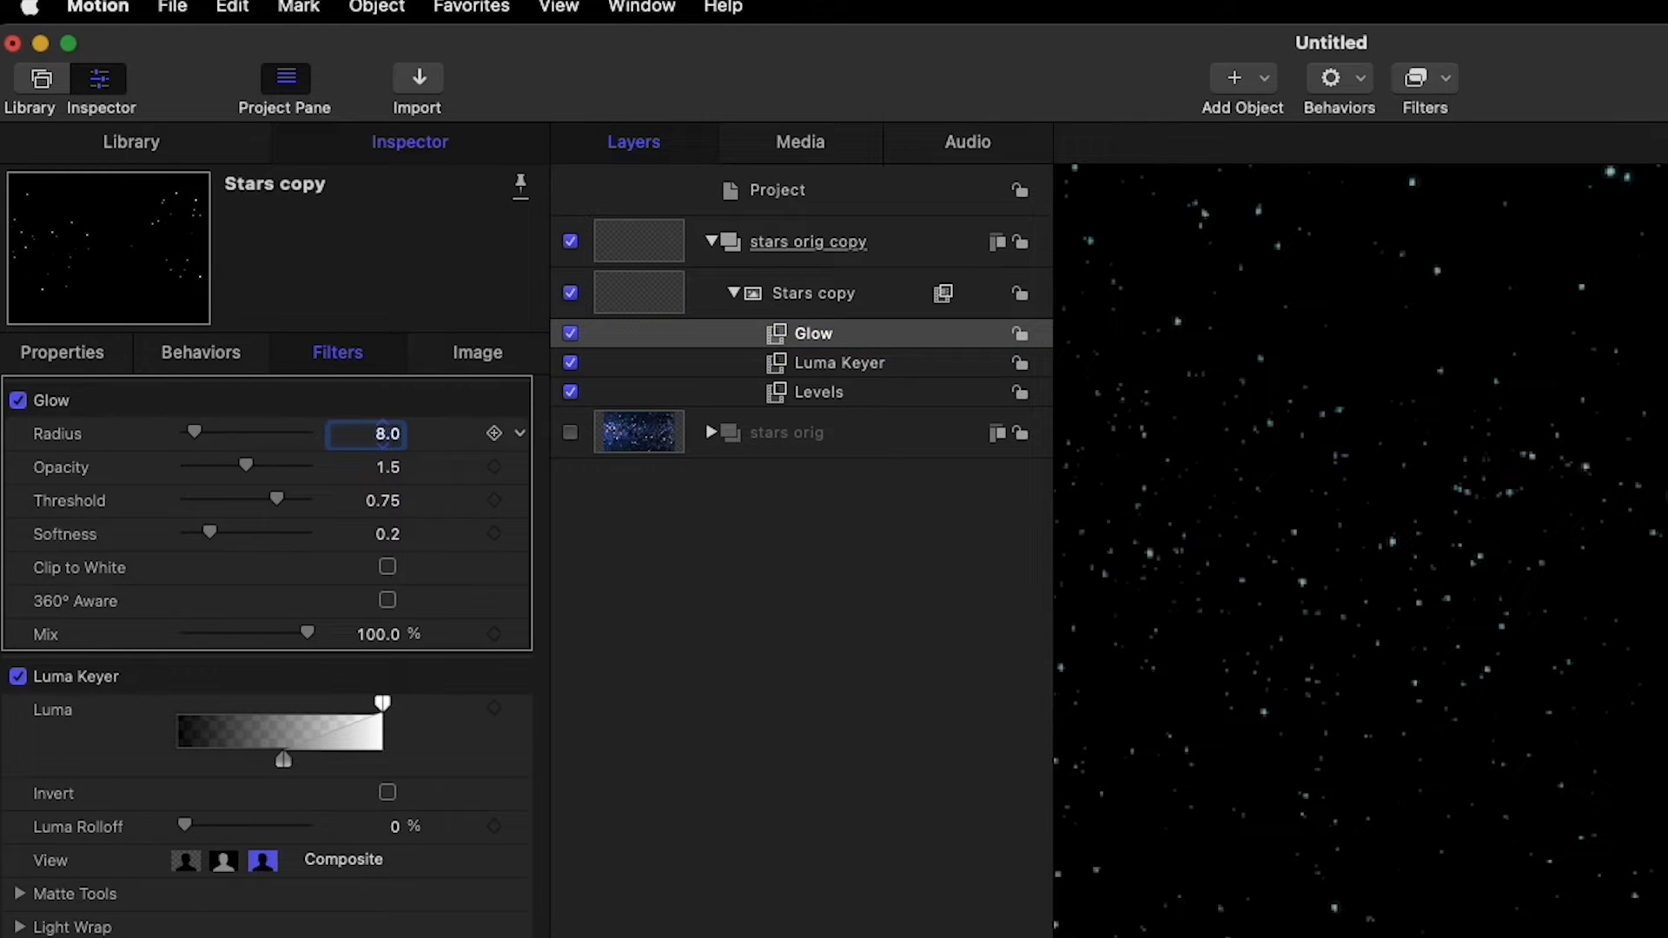
{"action": "left_click_drag", "start_coordinate": [389, 469], "coordinate": [452, 468]}
Step: Compare the isolated stars up close with the Glow filter disabled and enabled
{"action": "left_click", "coordinate": [571, 334]}
{"action": "left_click", "coordinate": [571, 335]}
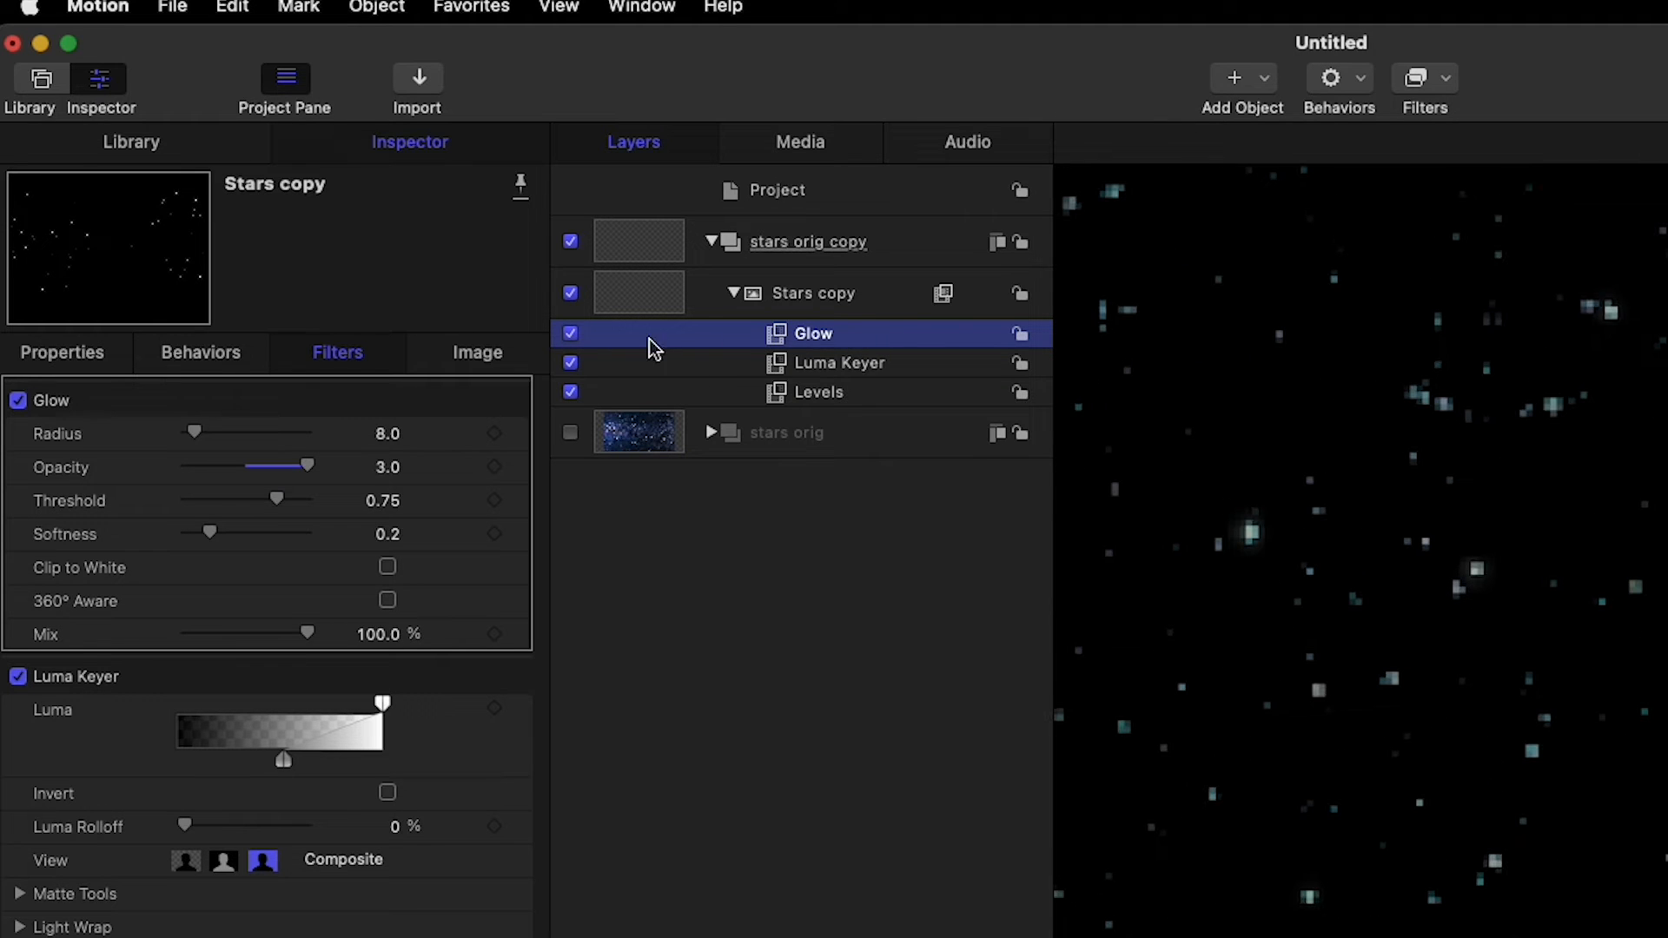
{"action": "left_click", "coordinate": [571, 336]}
{"action": "left_click", "coordinate": [570, 335]}
Step: Add an Aura filter to Stars copy with inner radius 28, outer radius 6 and brightness 100
{"action": "left_click", "coordinate": [1438, 87]}
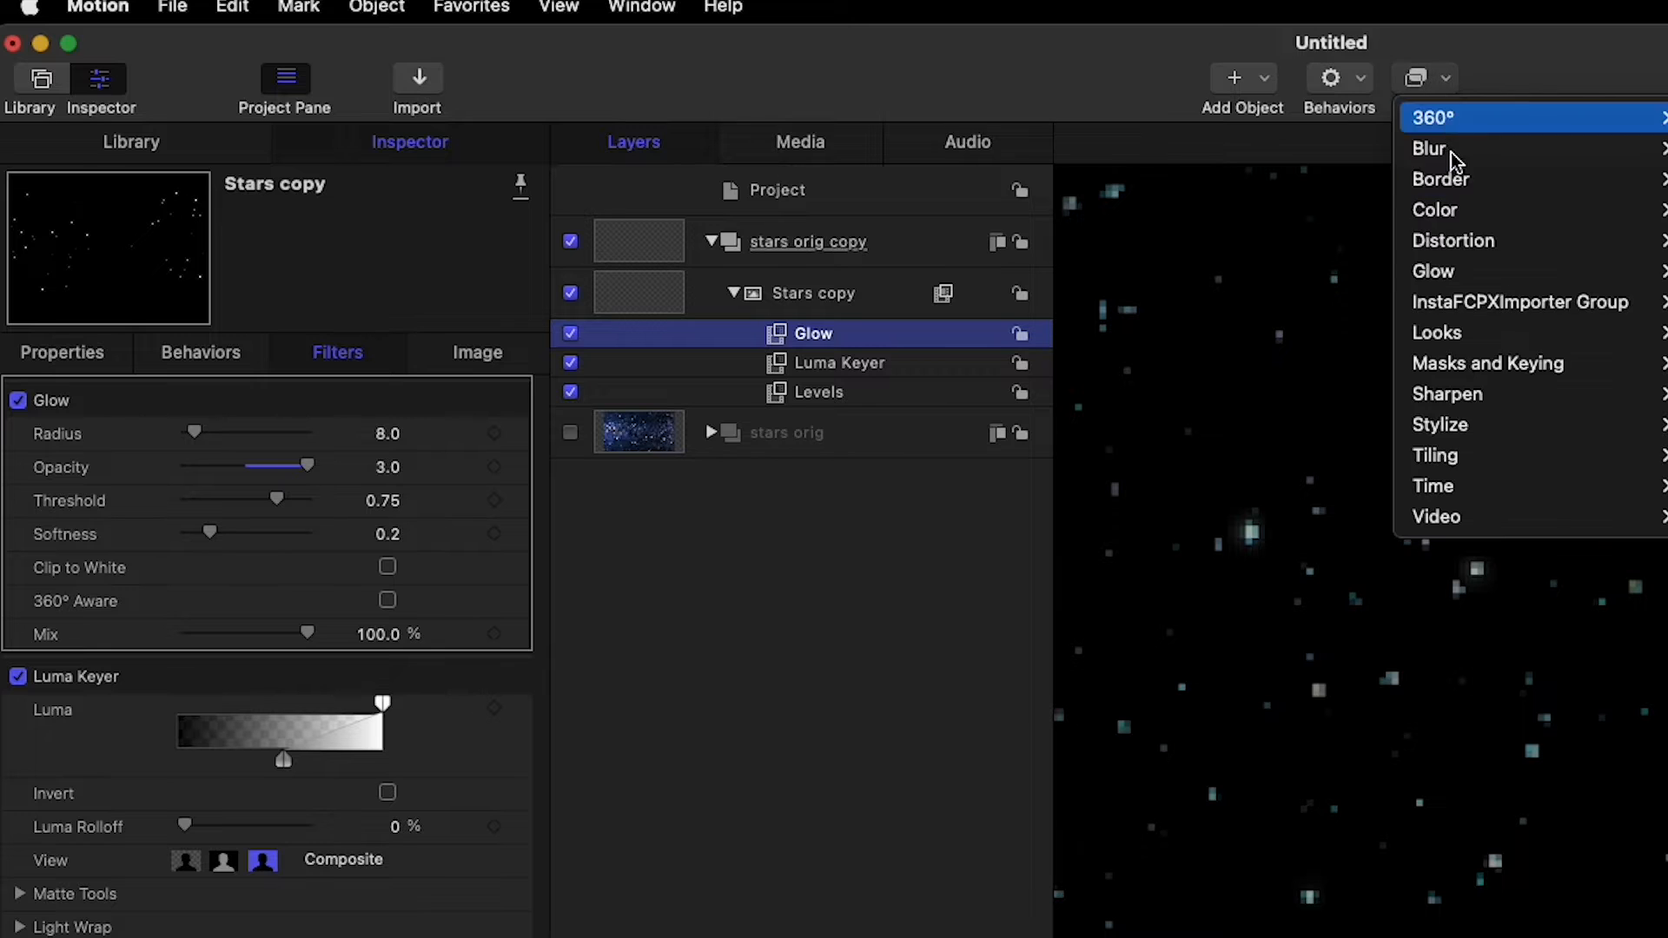
{"action": "mouse_move", "coordinate": [1478, 272]}
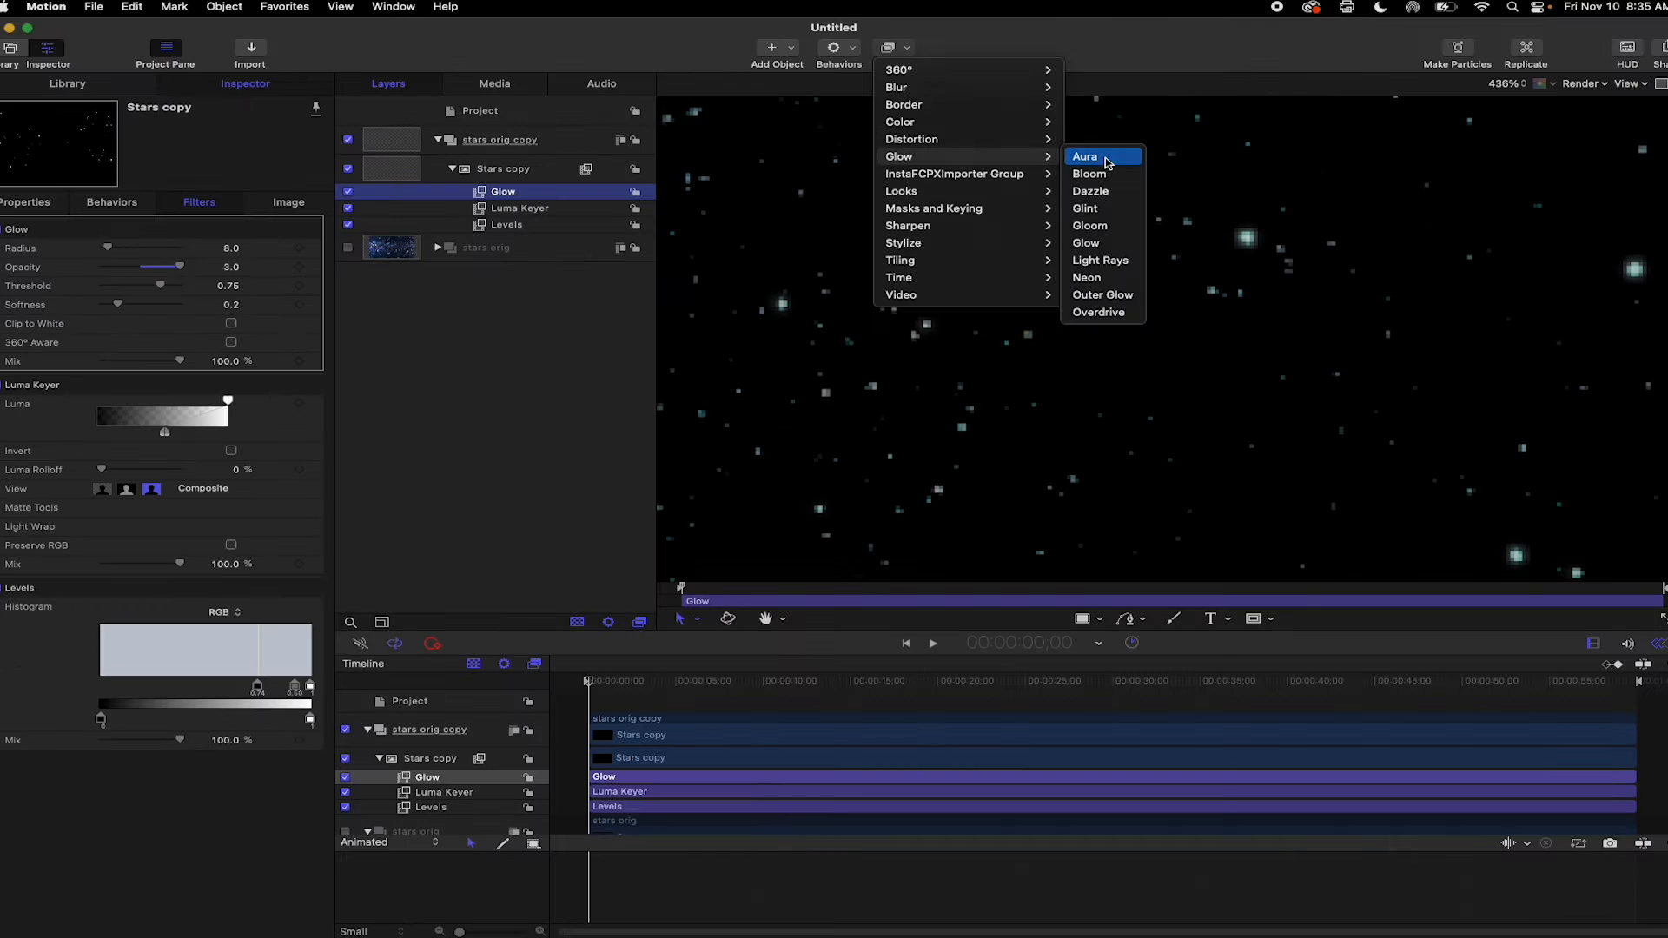
{"action": "left_click", "coordinate": [1097, 157]}
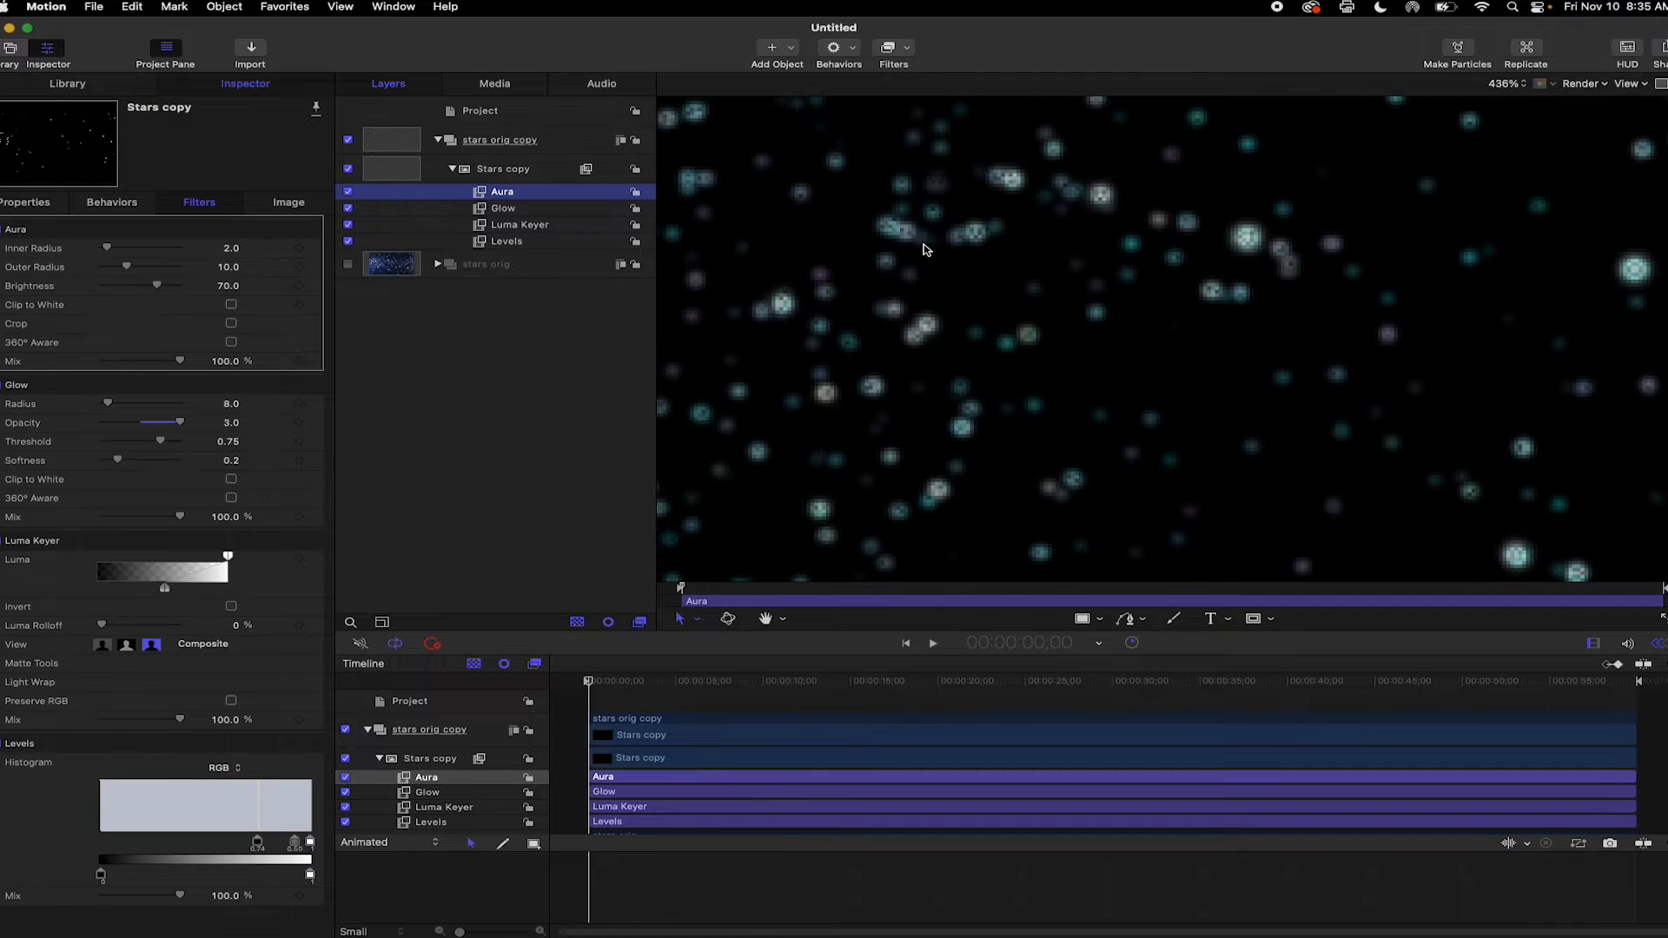
{"action": "left_click", "coordinate": [217, 248]}
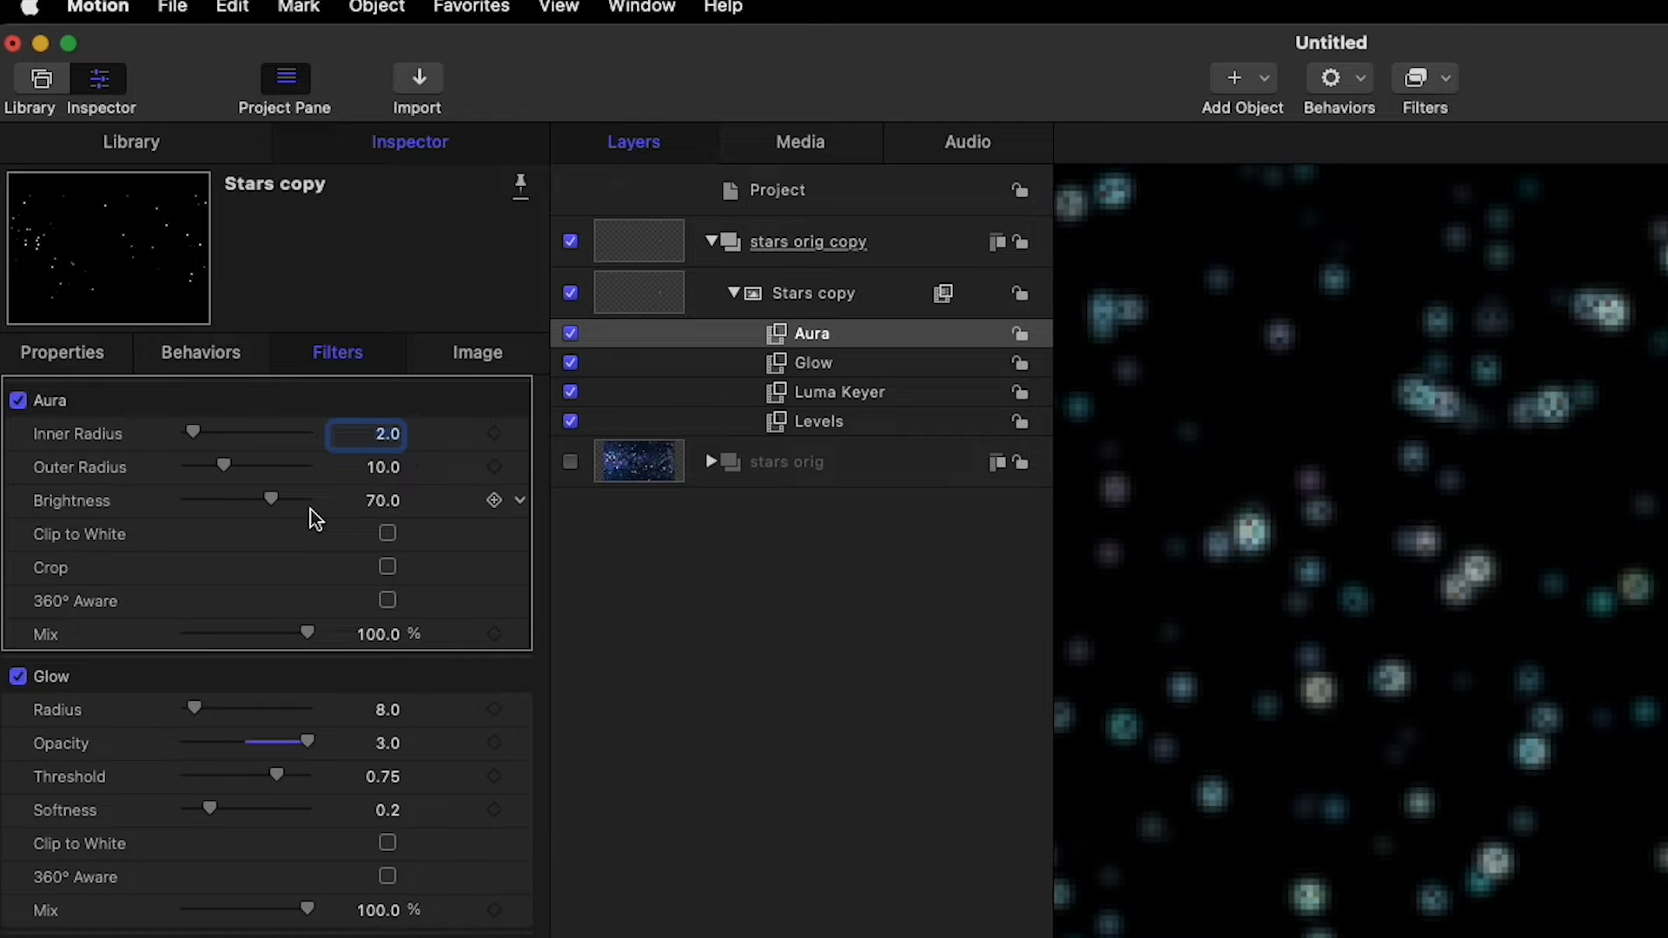
{"action": "type", "text": "28"}
{"action": "key", "text": "Return"}
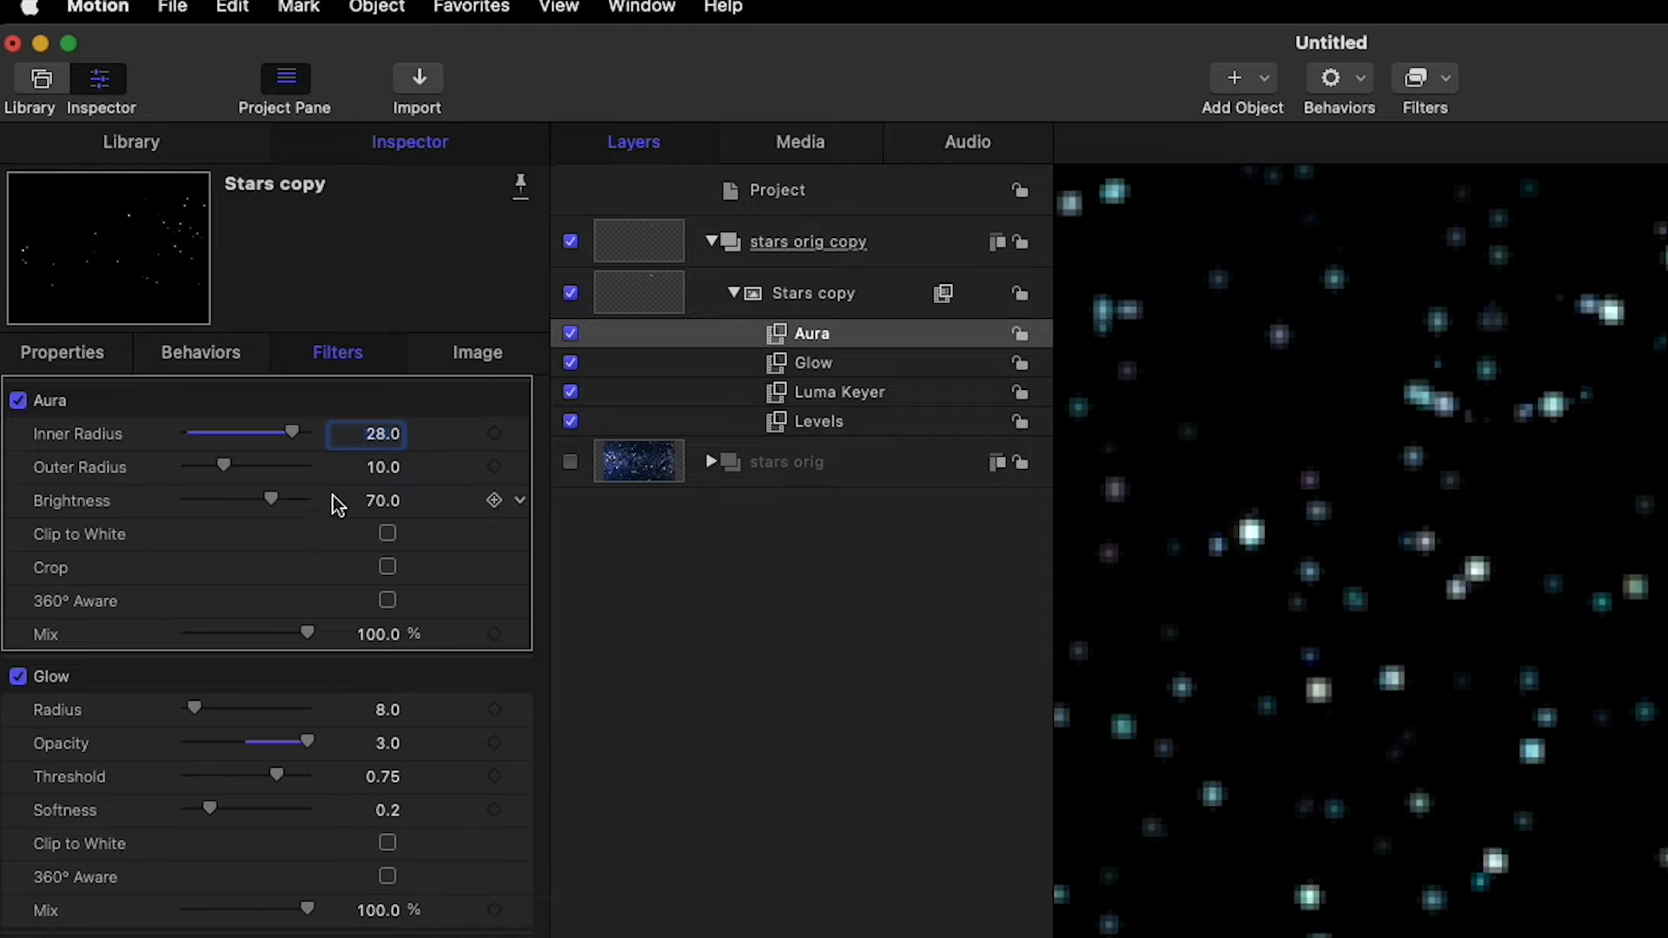
{"action": "left_click", "coordinate": [382, 466]}
{"action": "type", "text": "6"}
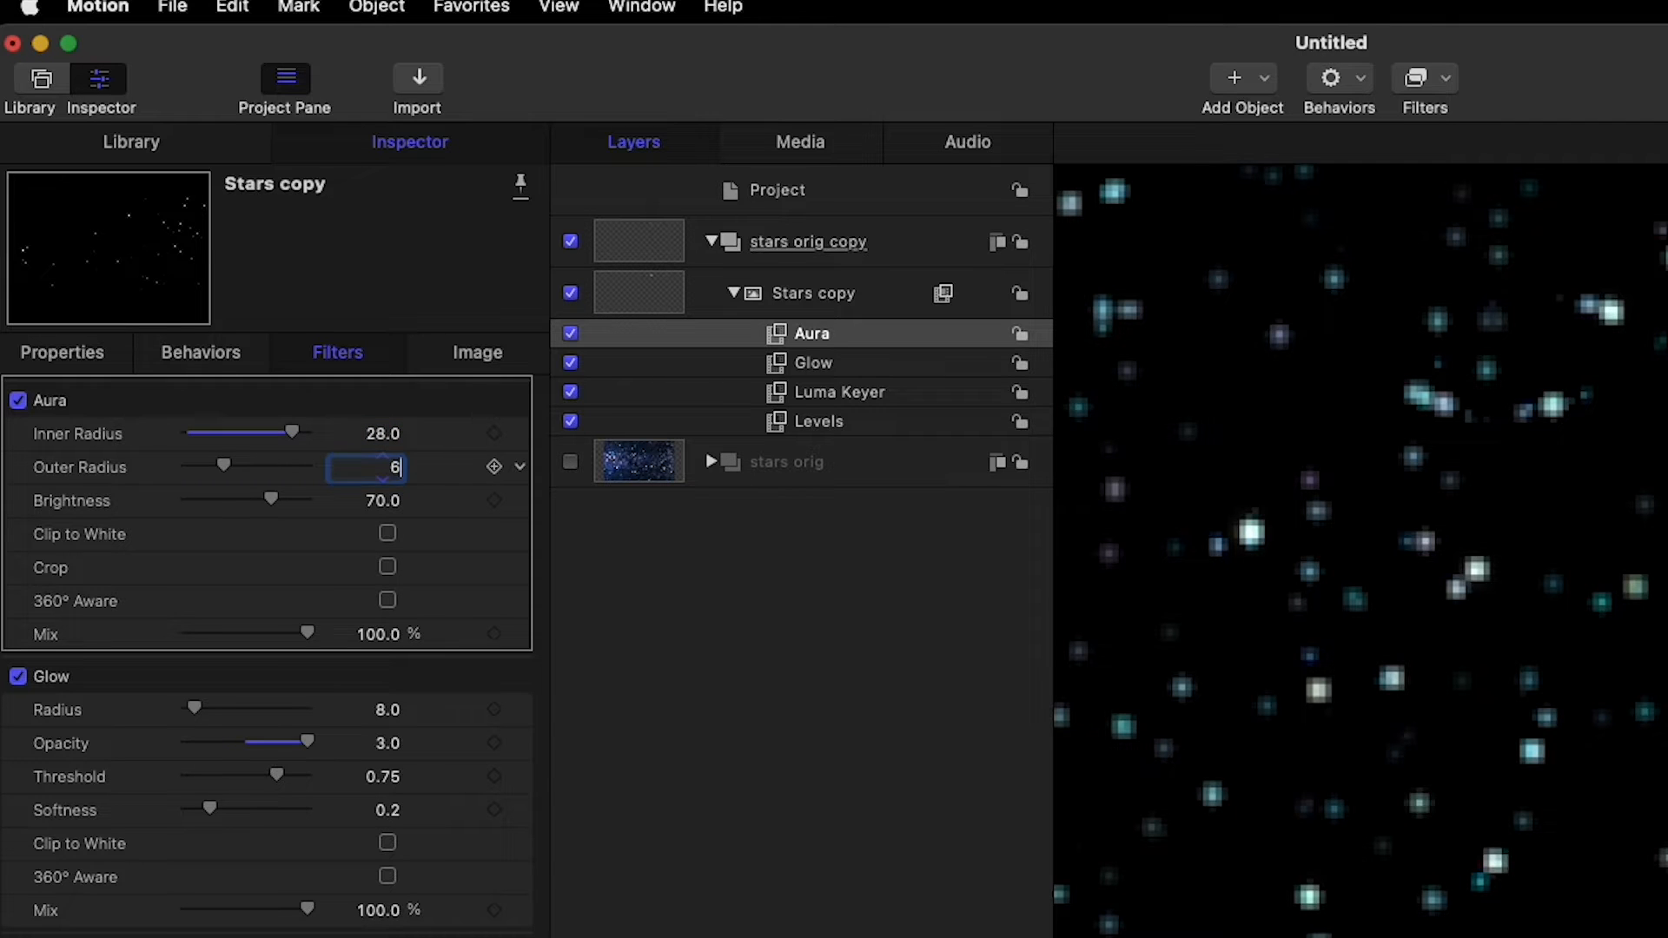
{"action": "left_click", "coordinate": [394, 501]}
{"action": "type", "text": "100"}
{"action": "key", "text": "Return"}
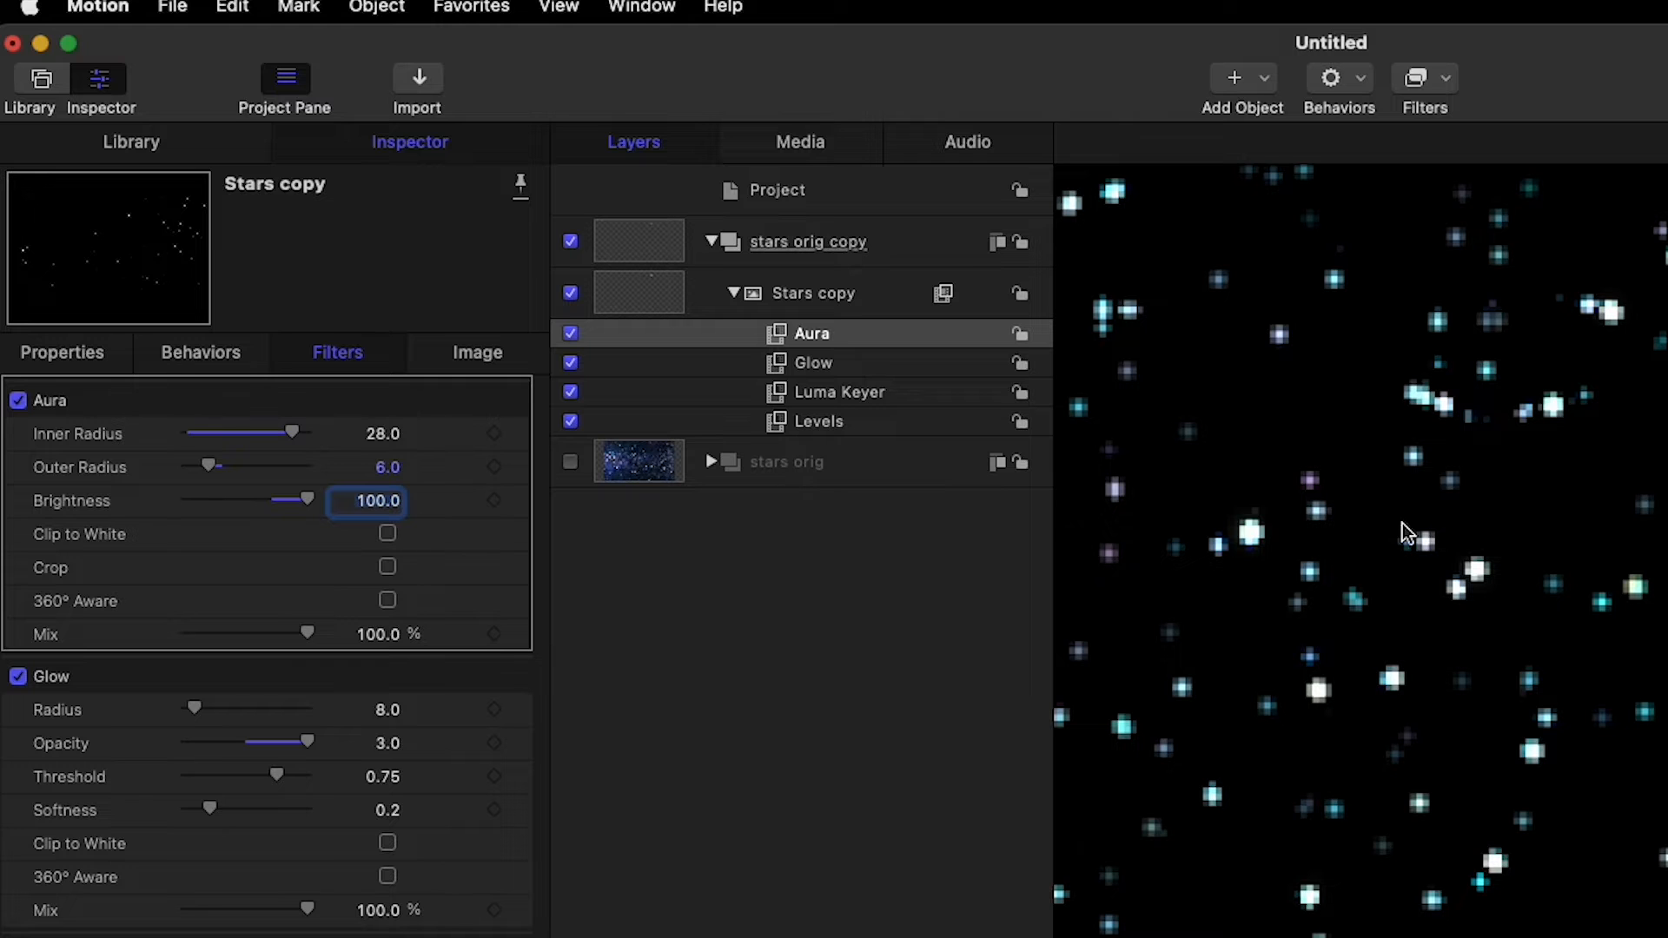
Step: Examine the brightened stars across the canvas and compare the original sky with and without the Stars copy layer
{"action": "key", "text": "space"}
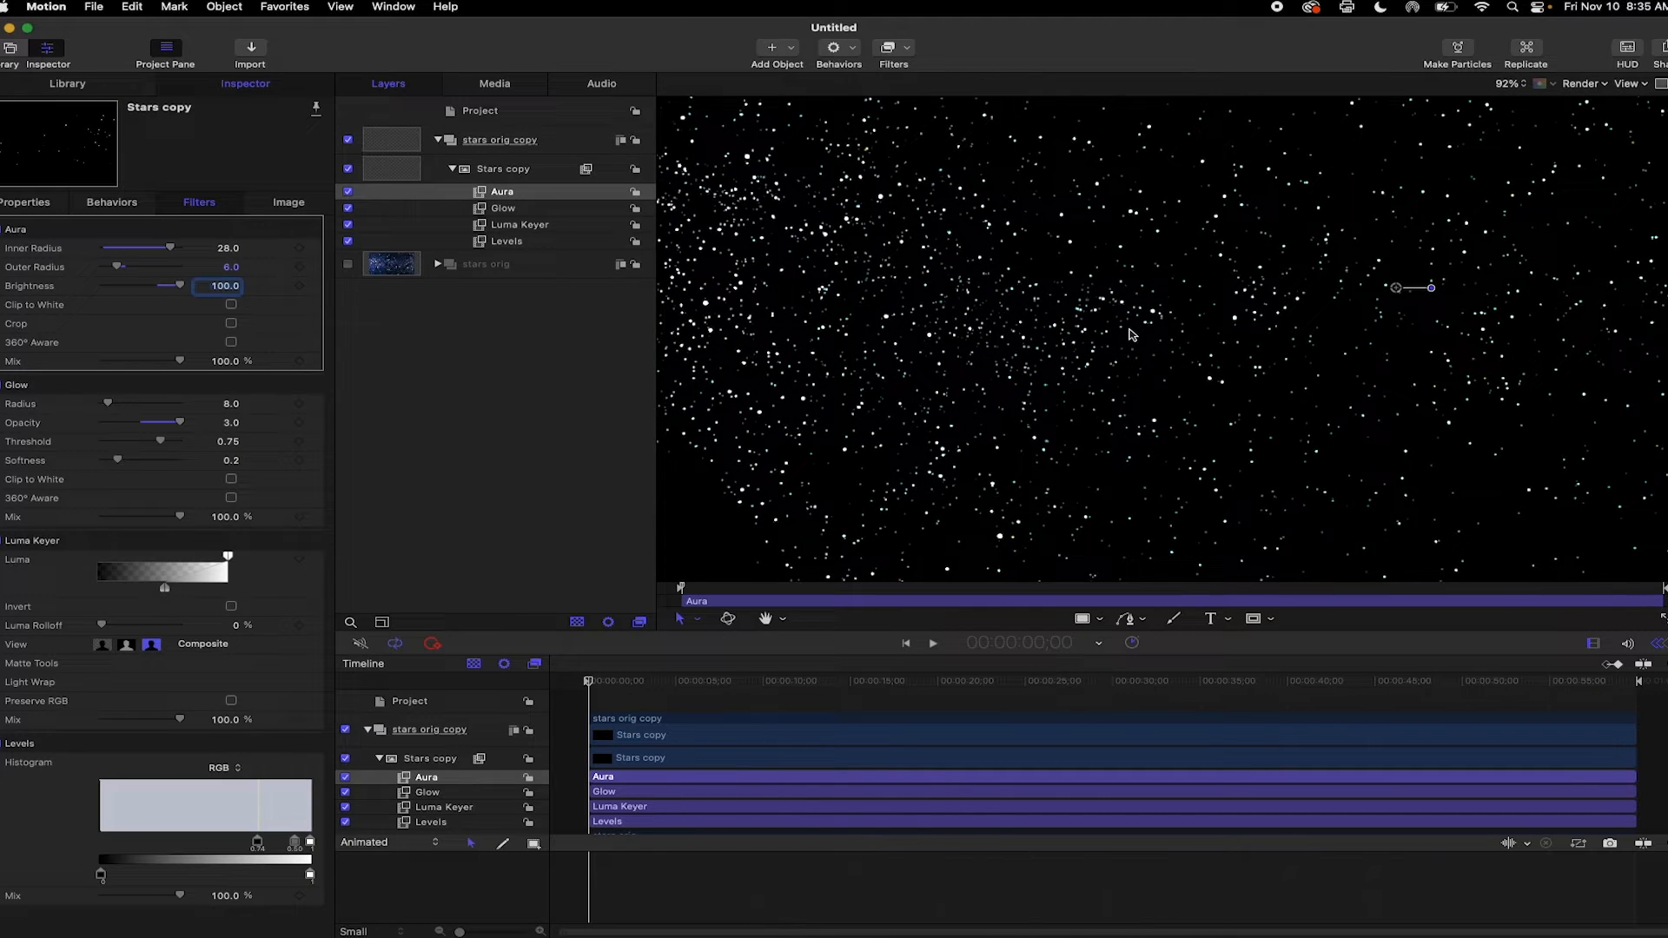
{"action": "scroll", "coordinate": [1132, 335], "scroll_direction": "down", "scroll_amount": 3}
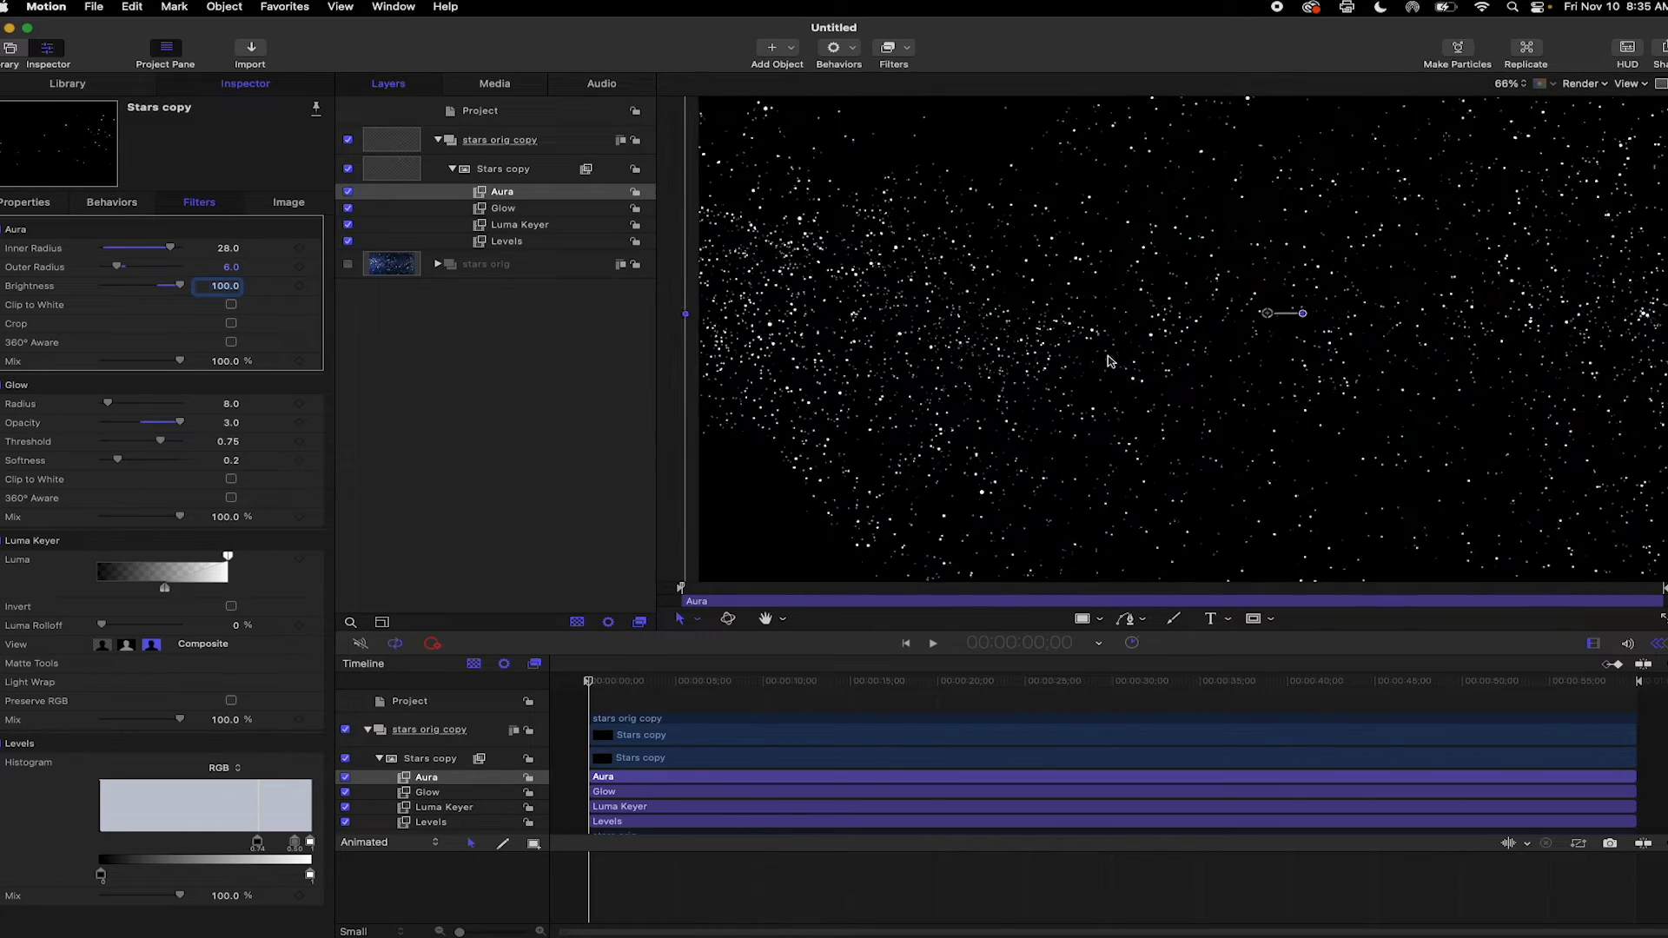
{"action": "scroll", "coordinate": [1109, 361], "scroll_direction": "down", "scroll_amount": 2}
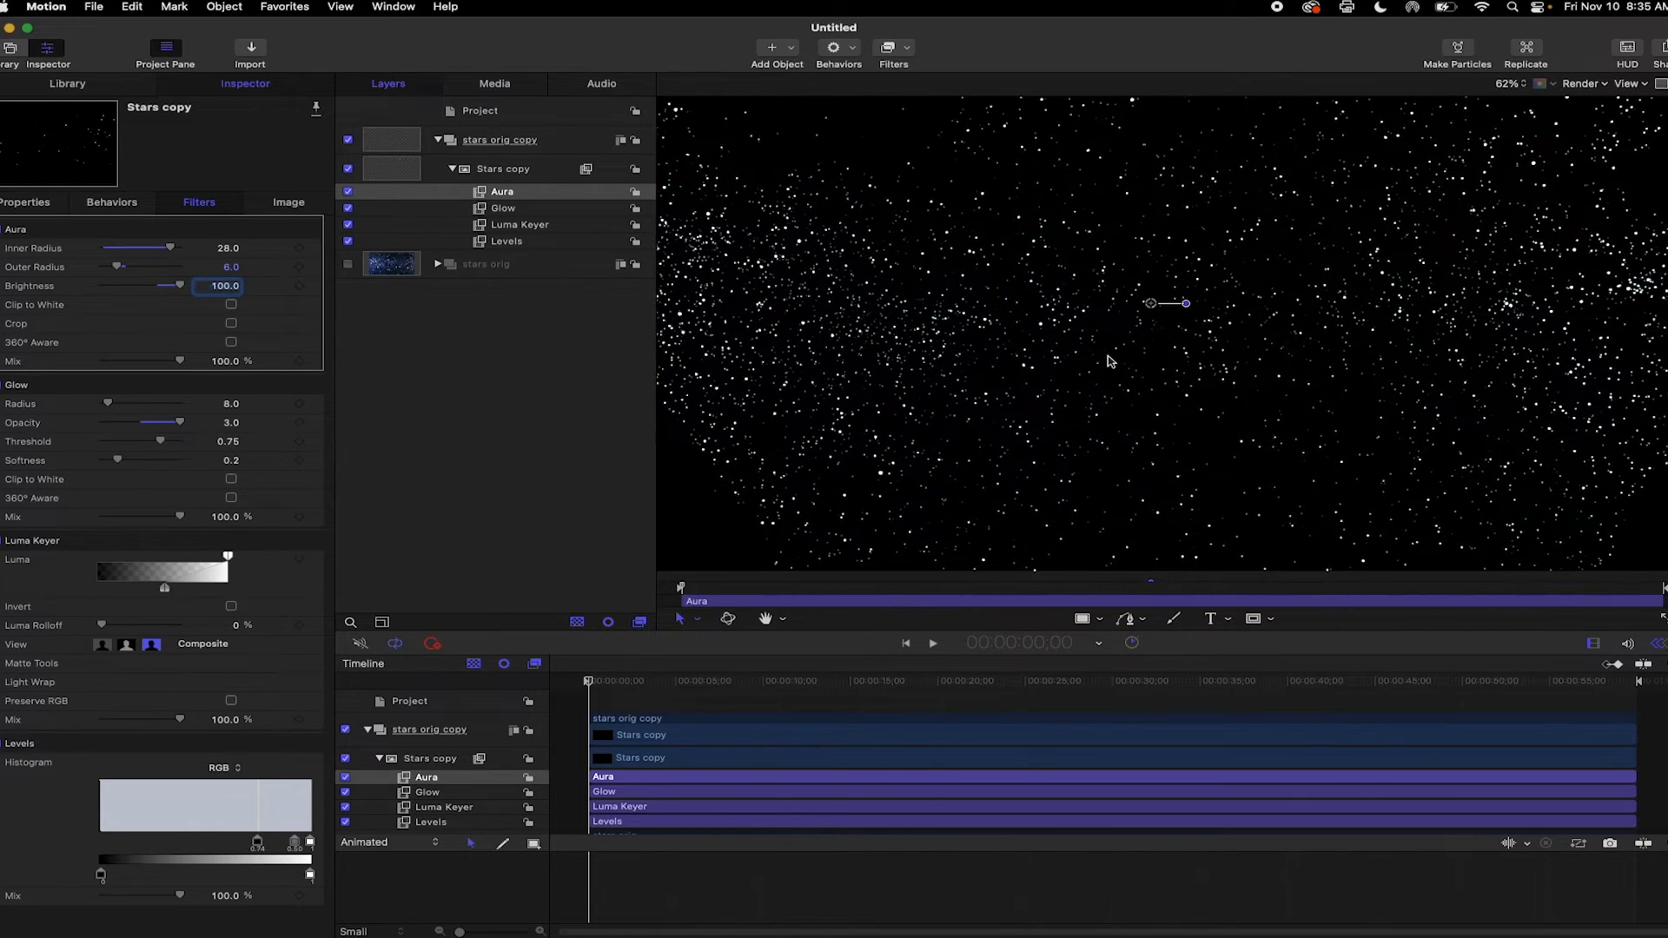
{"action": "scroll", "coordinate": [1109, 362], "scroll_direction": "down", "scroll_amount": 3}
{"action": "scroll", "coordinate": [932, 331], "scroll_direction": "up", "scroll_amount": 5}
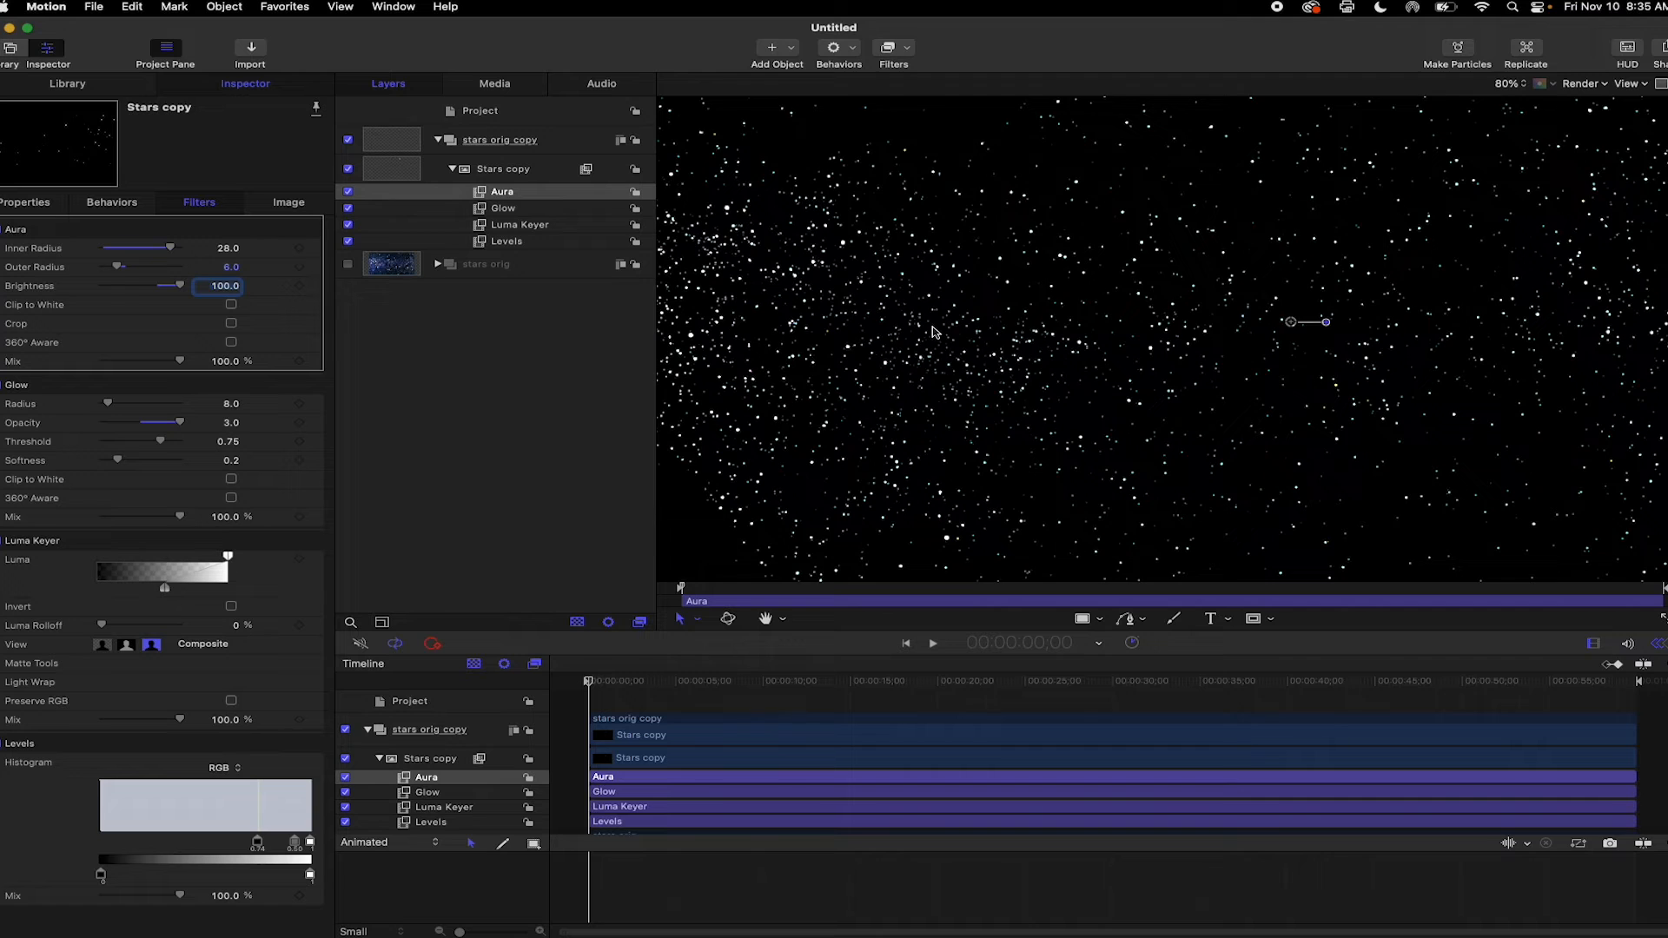
{"action": "left_click", "coordinate": [347, 266]}
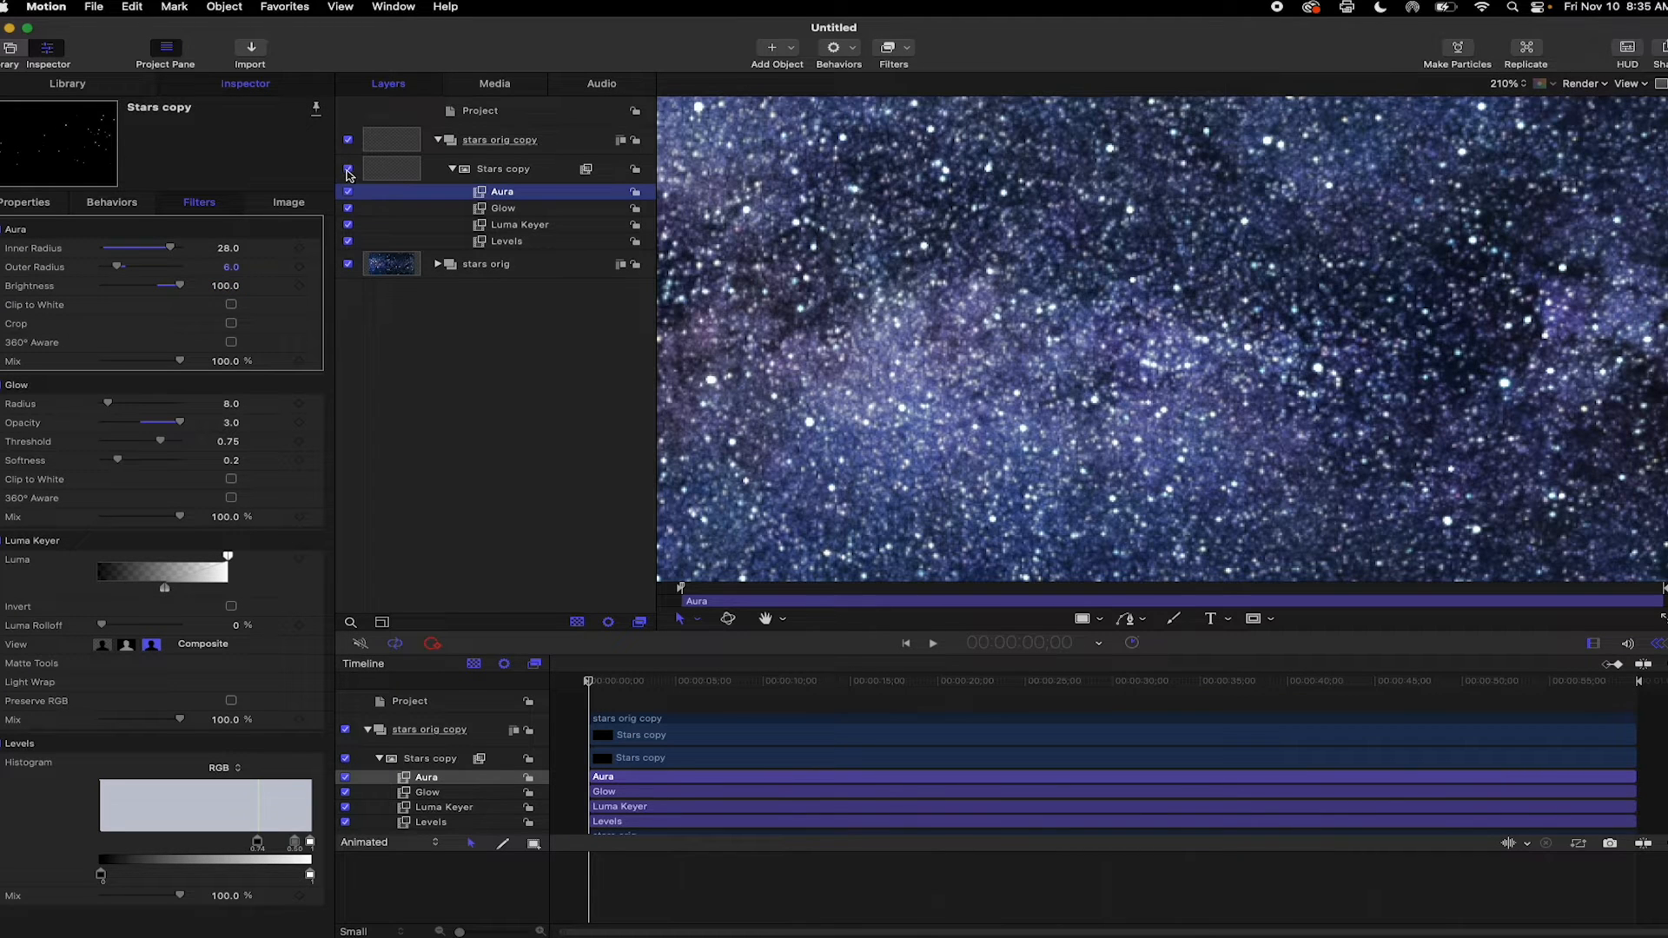
{"action": "left_click", "coordinate": [347, 169]}
{"action": "left_click", "coordinate": [348, 170]}
{"action": "left_click", "coordinate": [348, 265]}
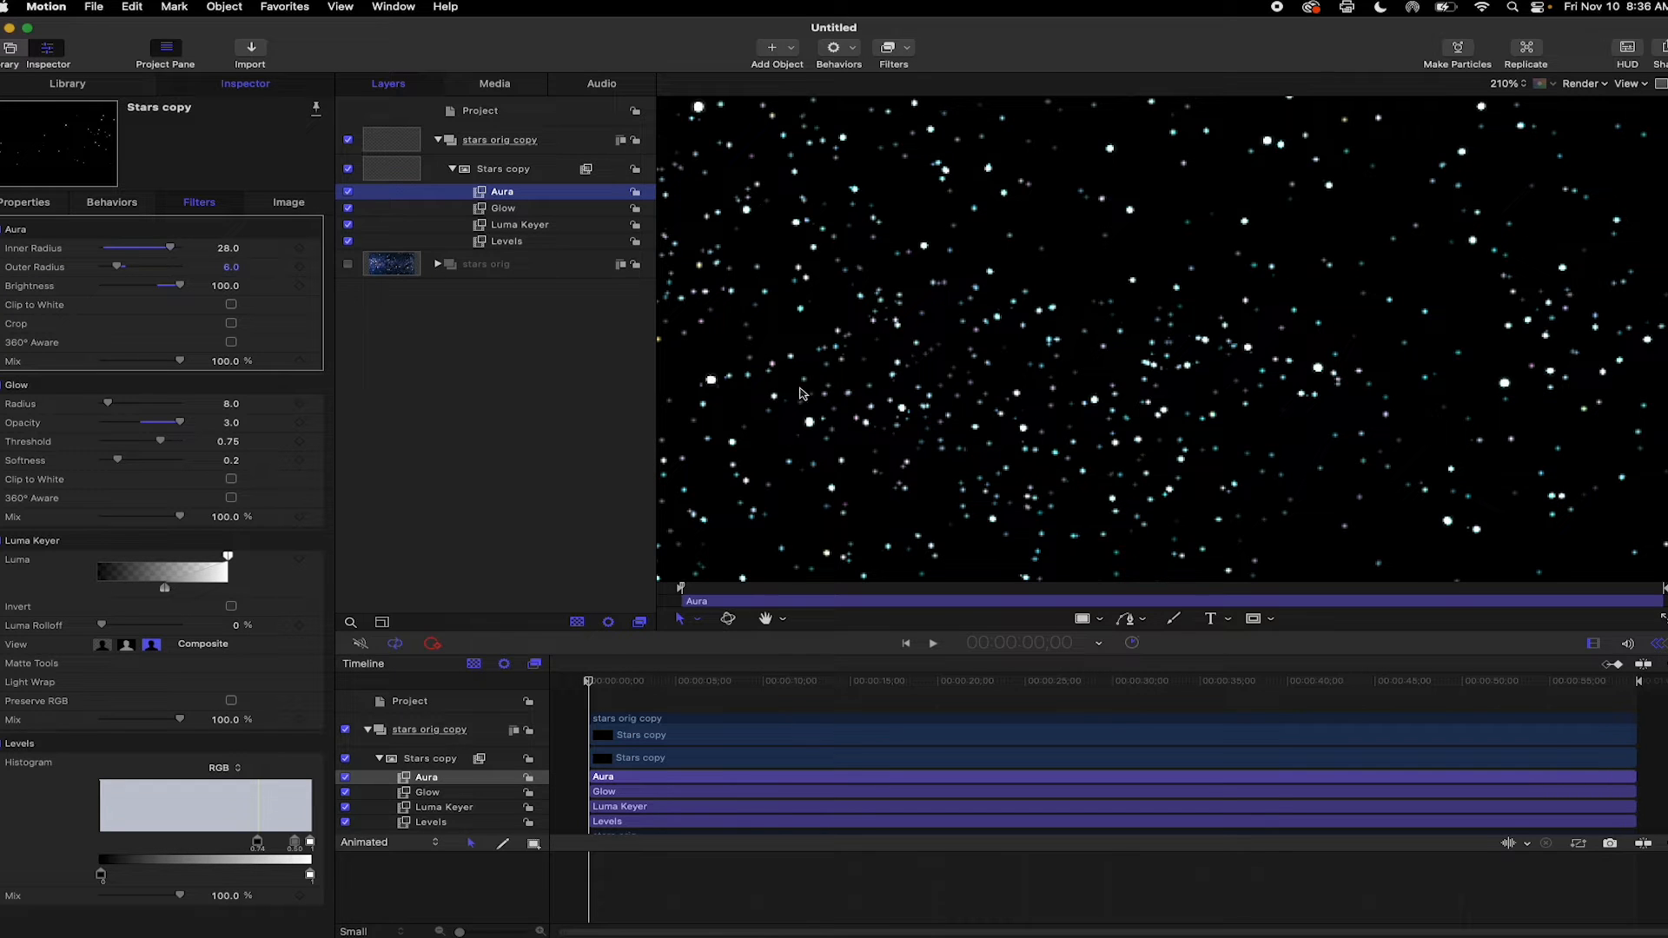
{"action": "scroll", "coordinate": [1074, 333], "scroll_direction": "down", "scroll_amount": 10}
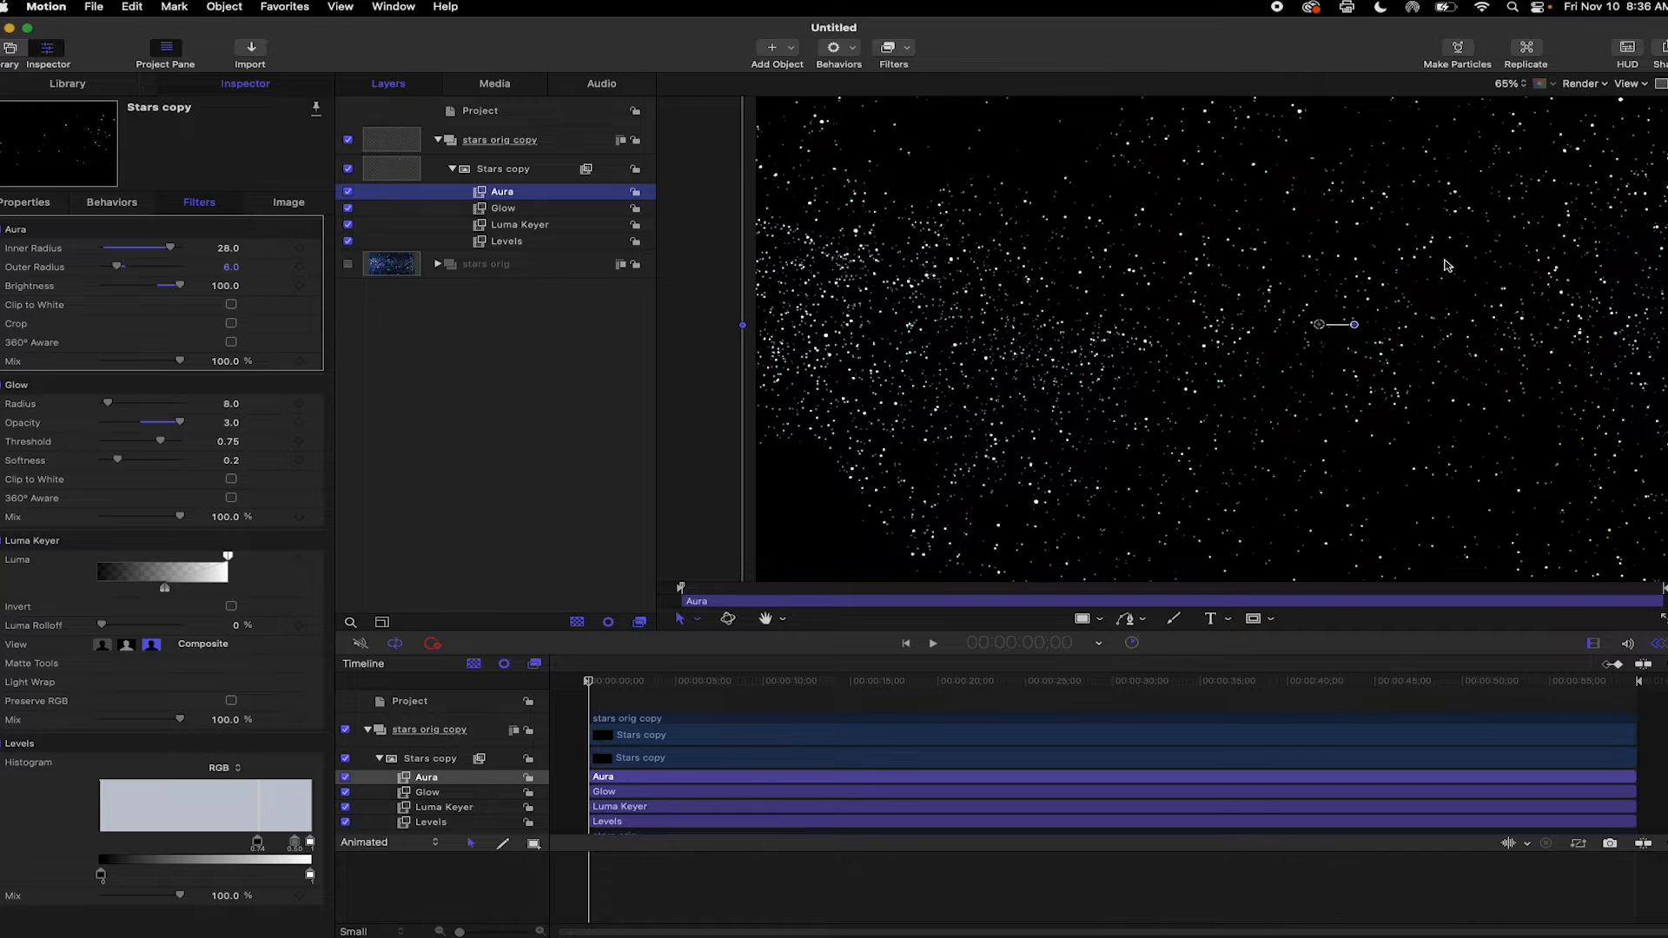
{"action": "scroll", "coordinate": [1070, 354], "scroll_direction": "right", "scroll_amount": 5}
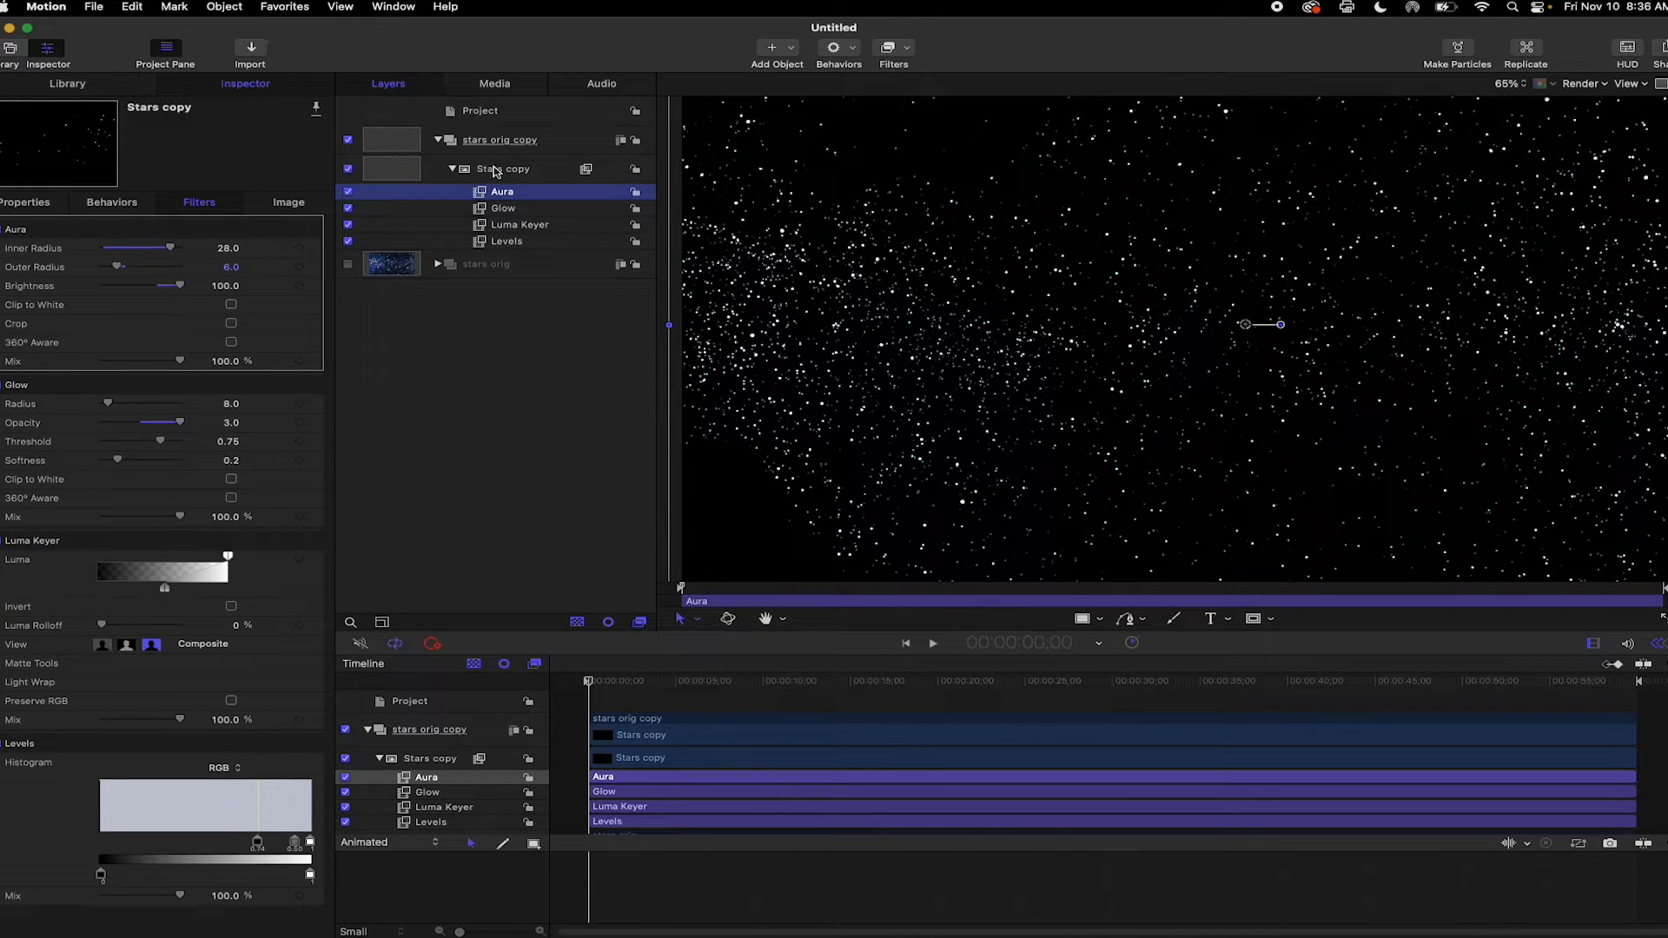
Step: Add an image mask to the Stars copy layer
{"action": "left_click", "coordinate": [519, 174]}
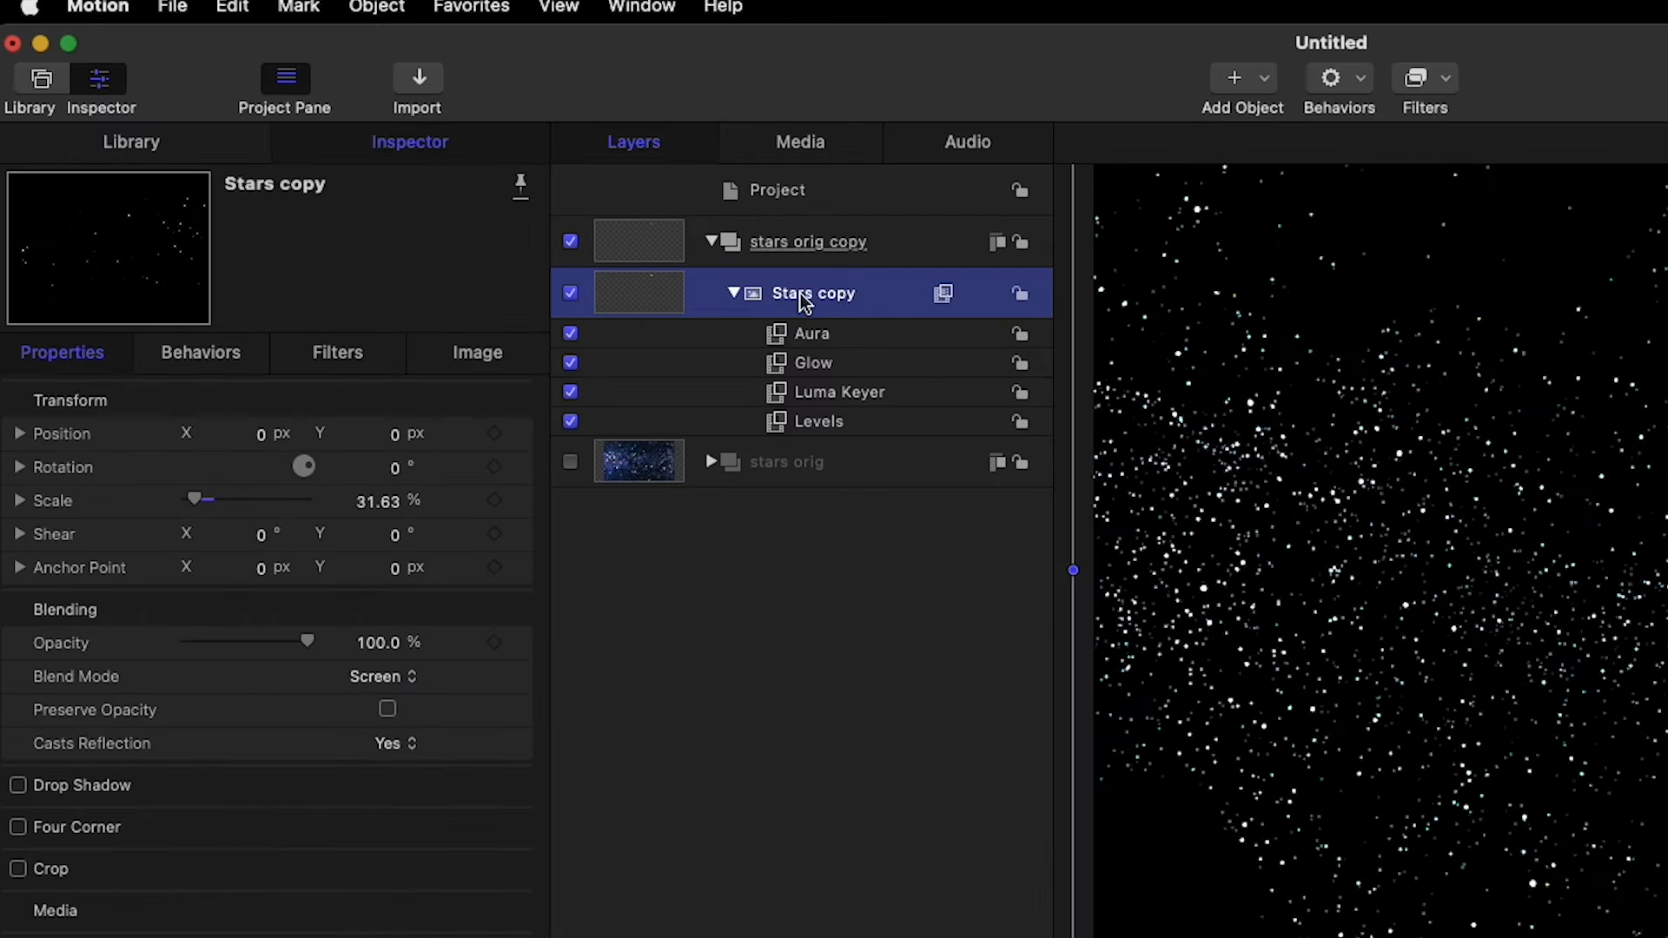
{"action": "right_click", "coordinate": [852, 309]}
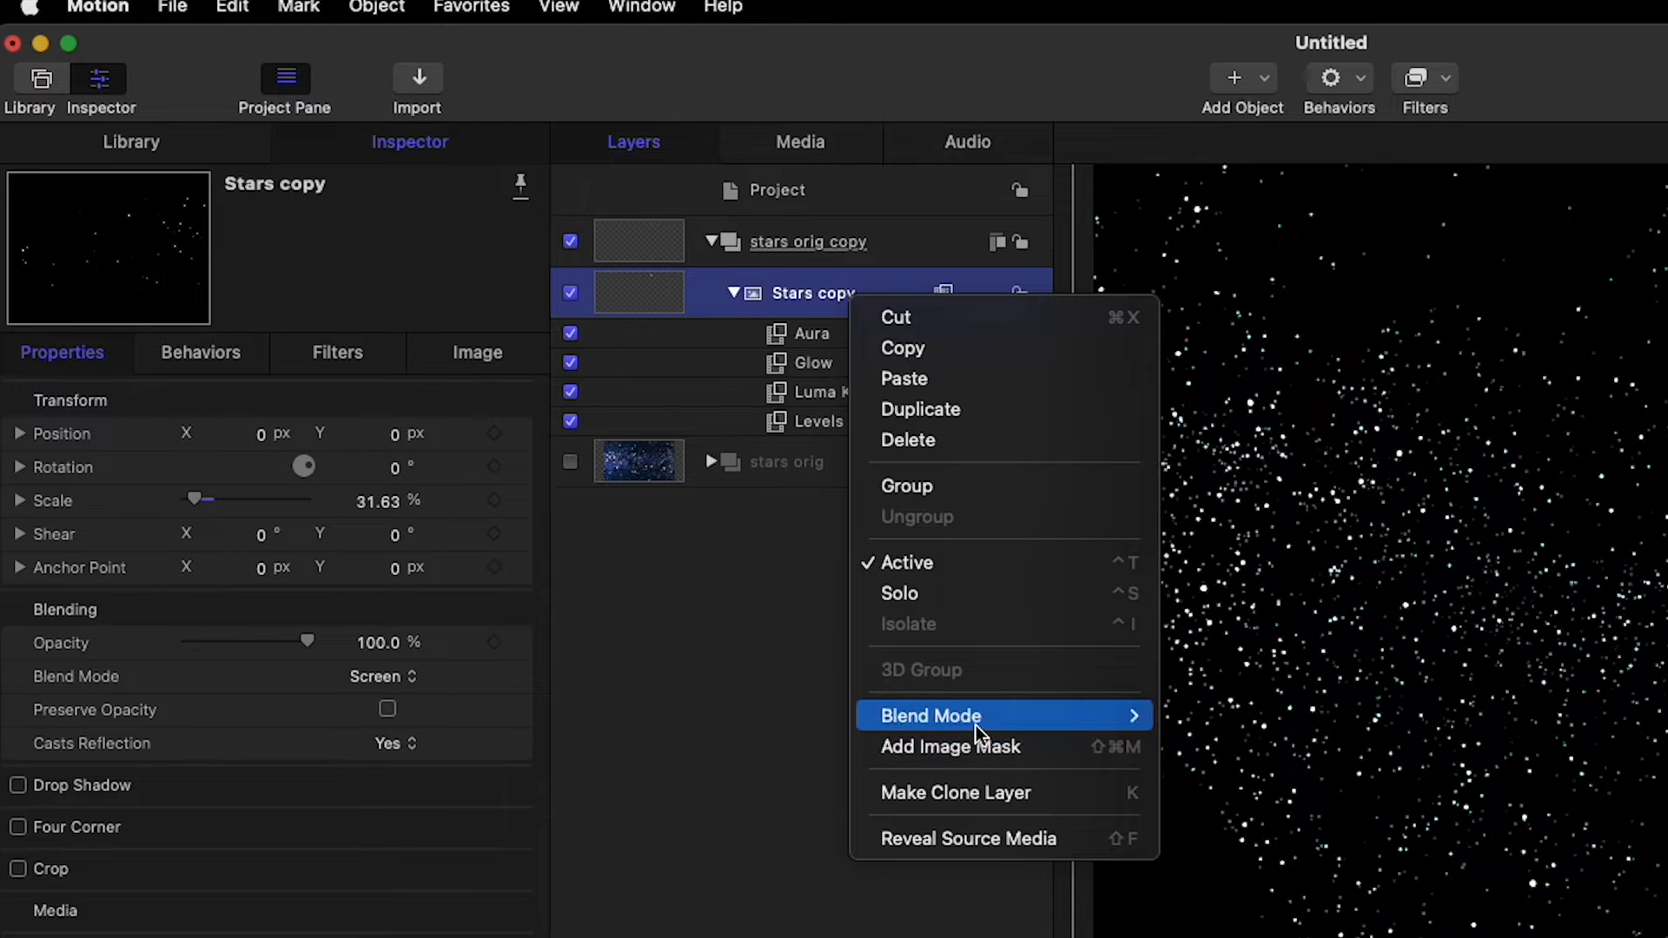
{"action": "left_click", "coordinate": [977, 747]}
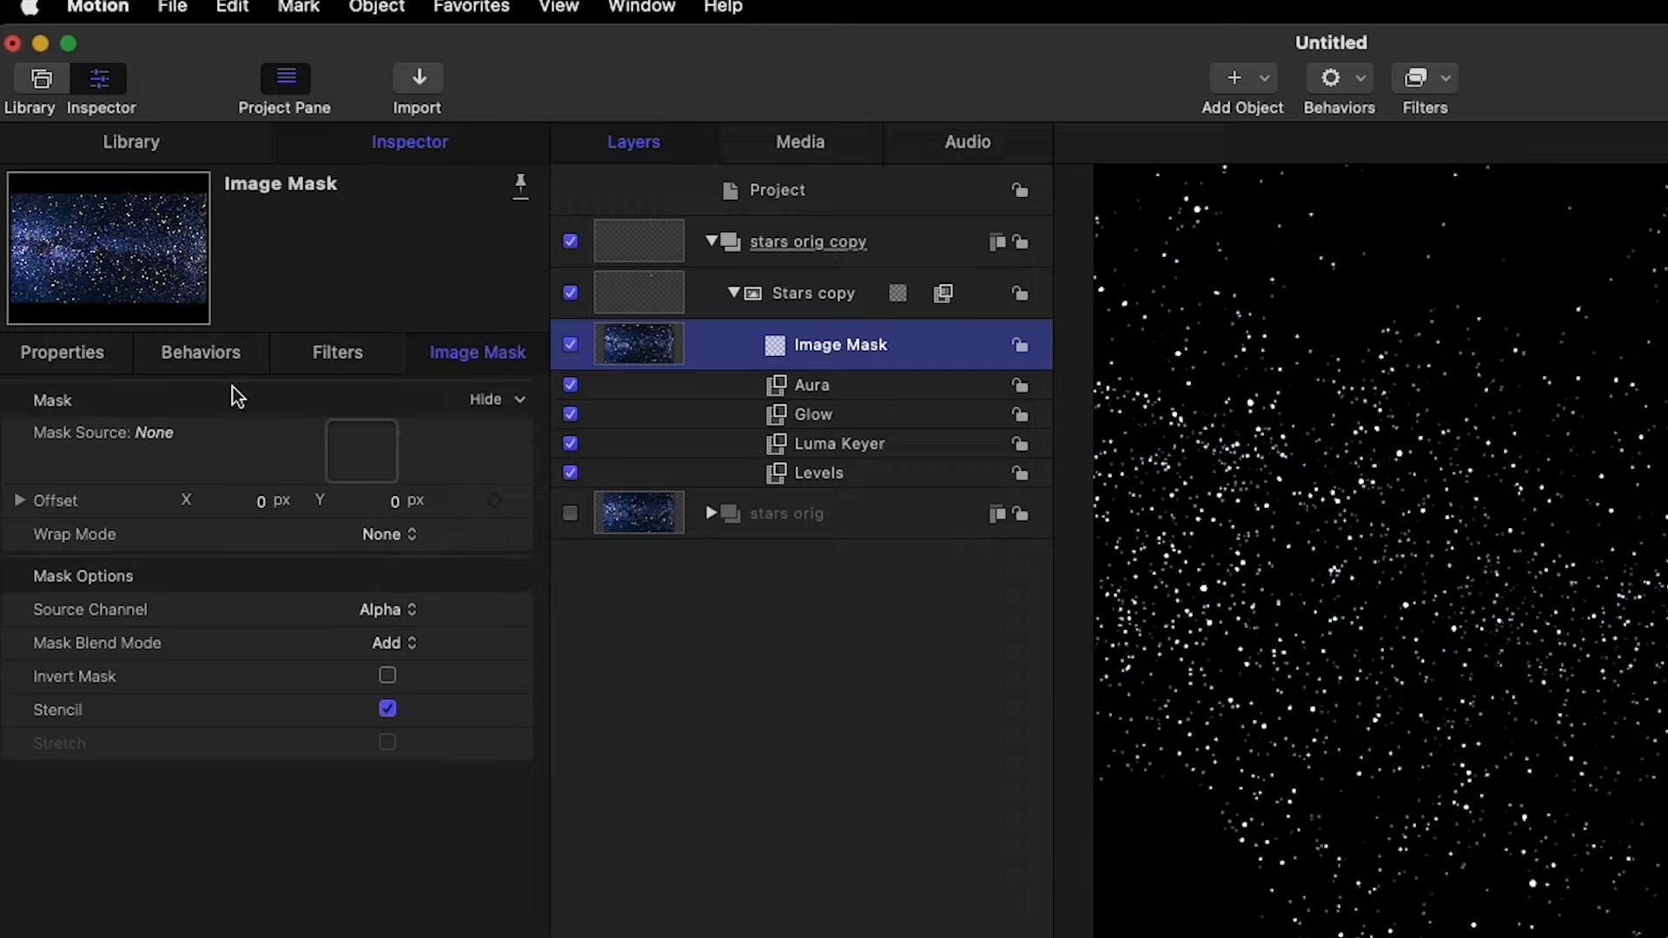
Step: Add the Cellular generator in a new group above the star groups and name that group "fract"
{"action": "left_click", "coordinate": [171, 153]}
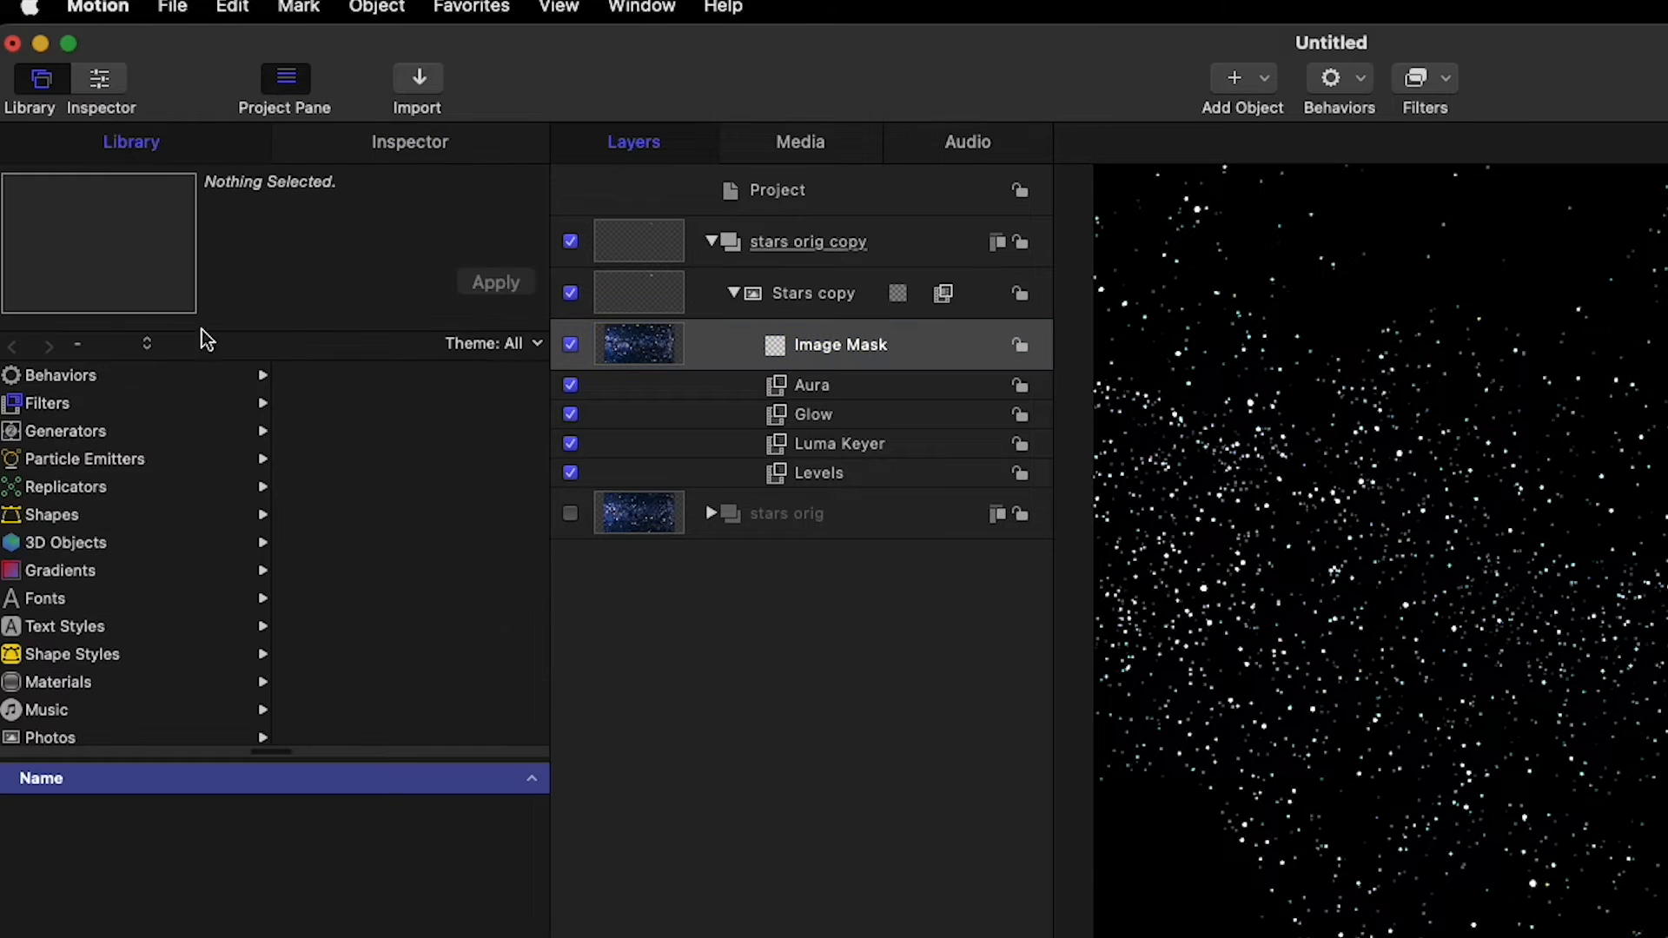
{"action": "left_click", "coordinate": [120, 438]}
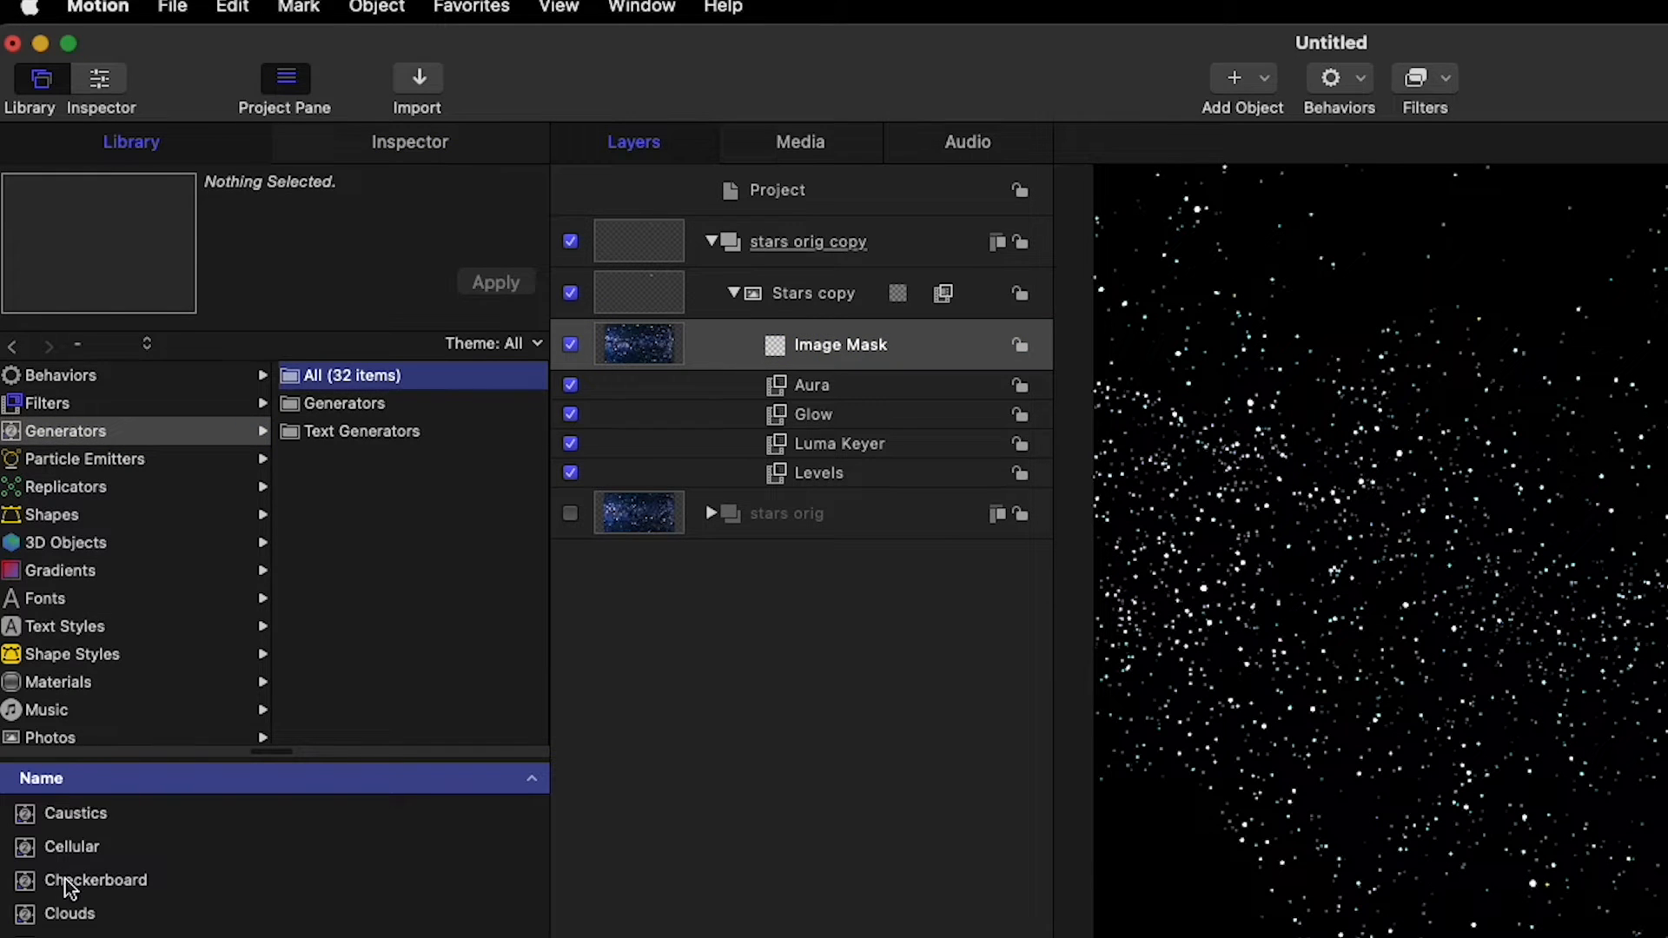
{"action": "left_click", "coordinate": [96, 855]}
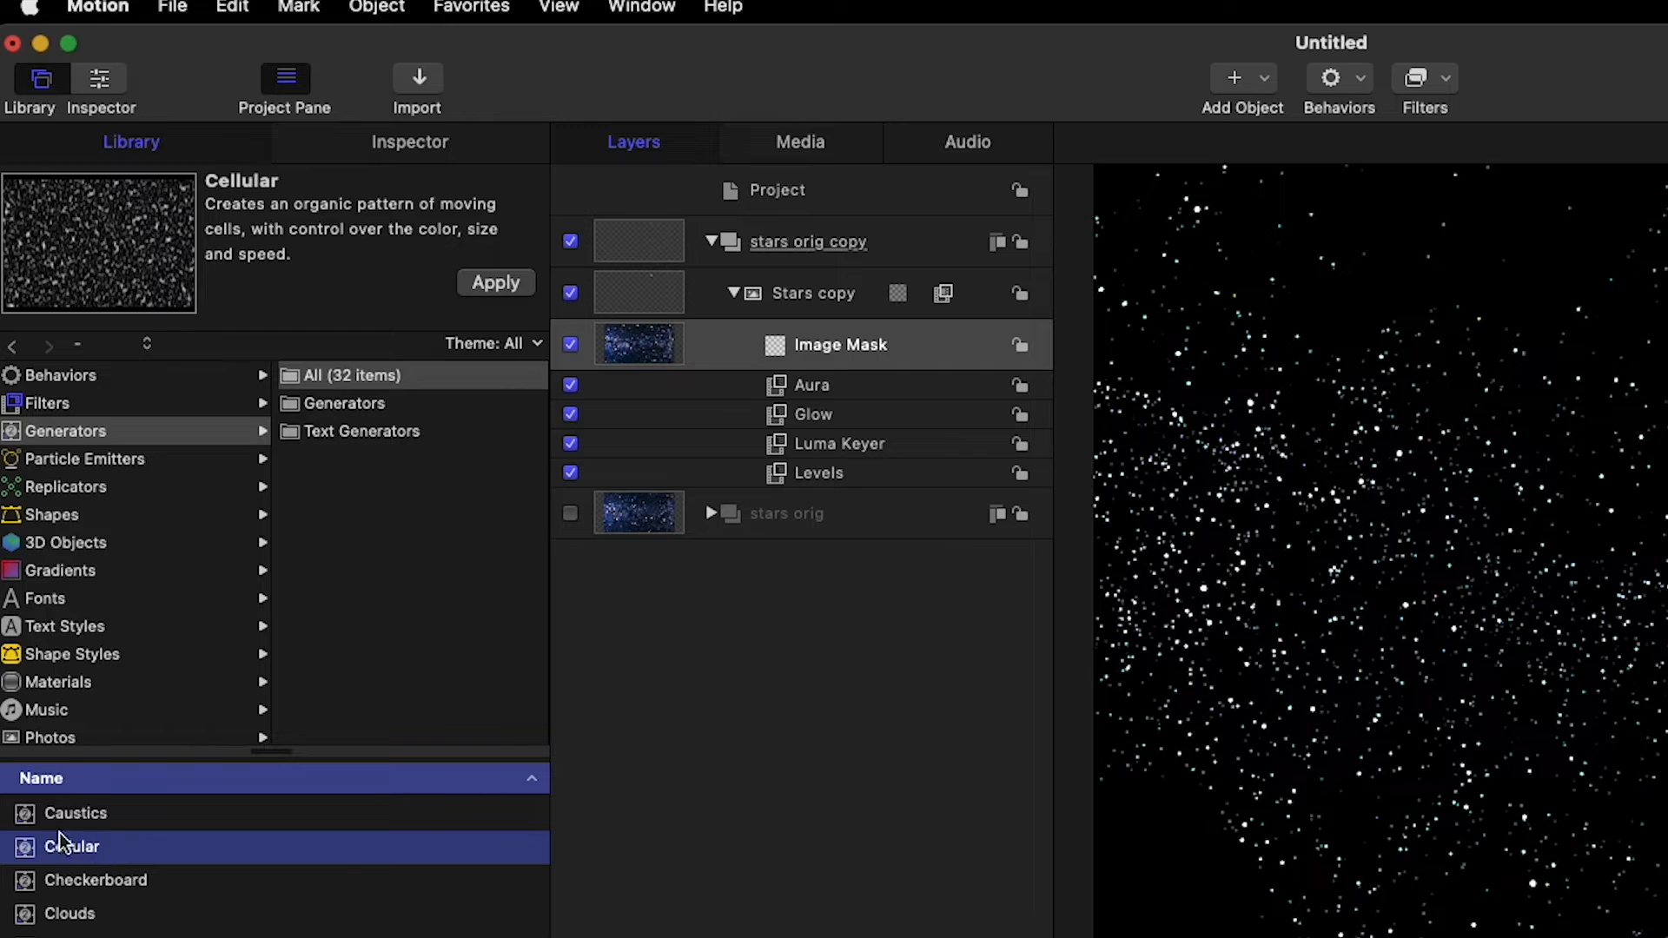
{"action": "left_click_drag", "start_coordinate": [65, 859], "coordinate": [642, 752]}
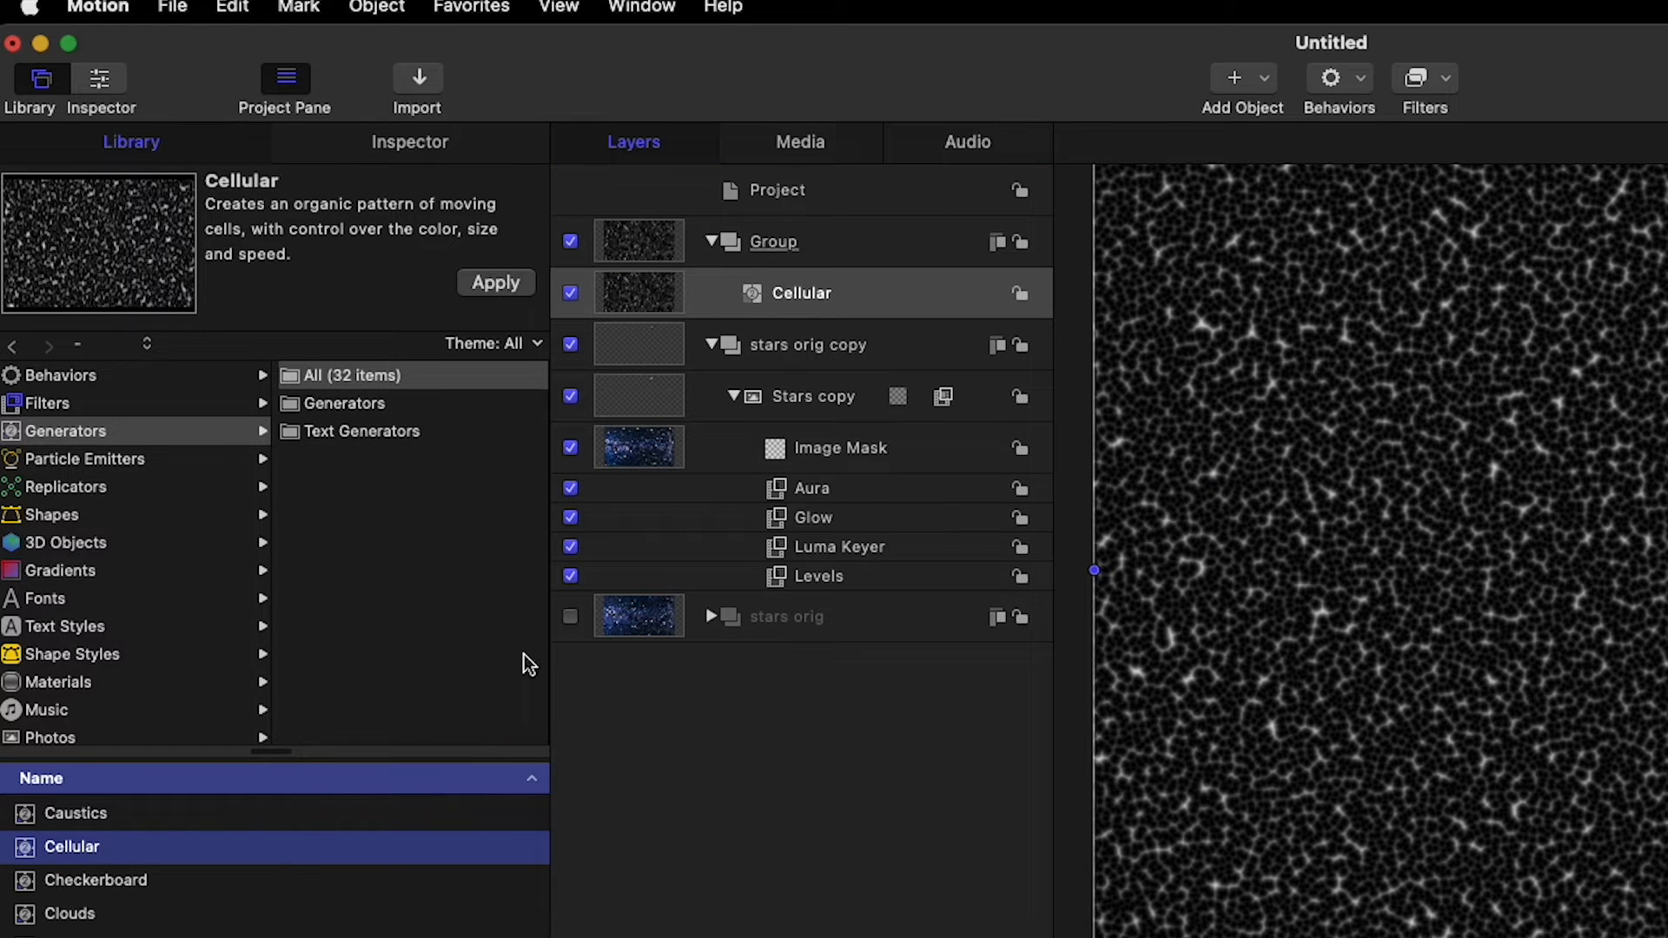
{"action": "left_click", "coordinate": [842, 295]}
{"action": "double_click", "coordinate": [771, 244]}
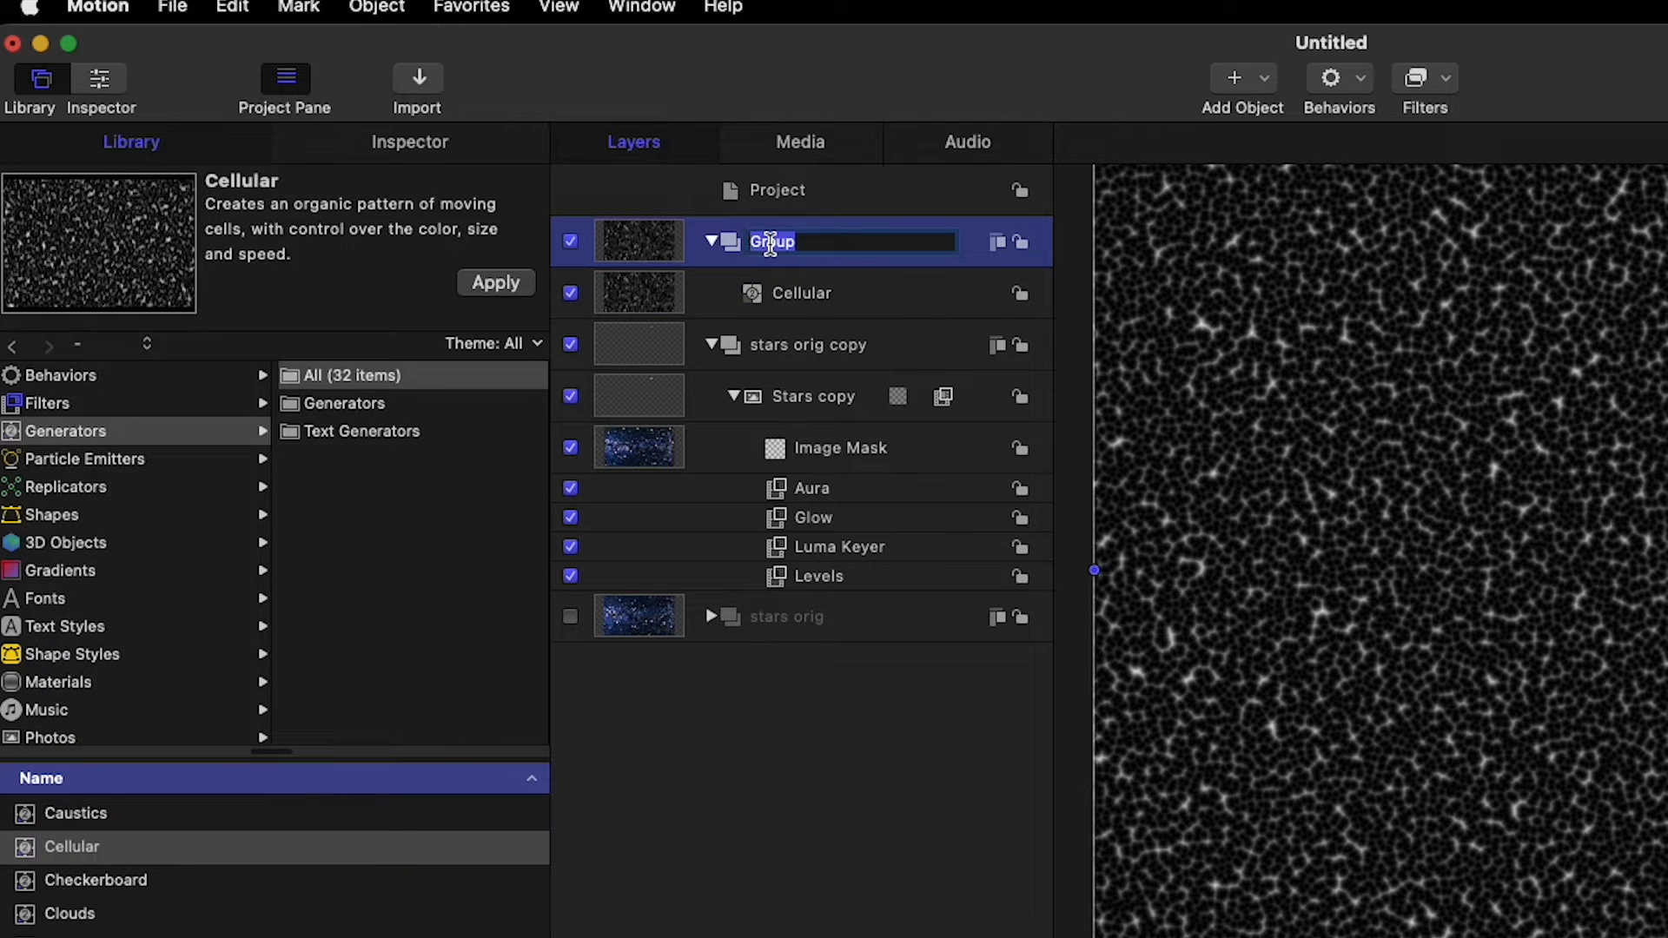
{"action": "type", "text": "fract"}
{"action": "key", "text": "Return"}
Step: Play the Cellular generator's animation and review its generator settings, including the cell size
{"action": "left_click", "coordinate": [849, 311]}
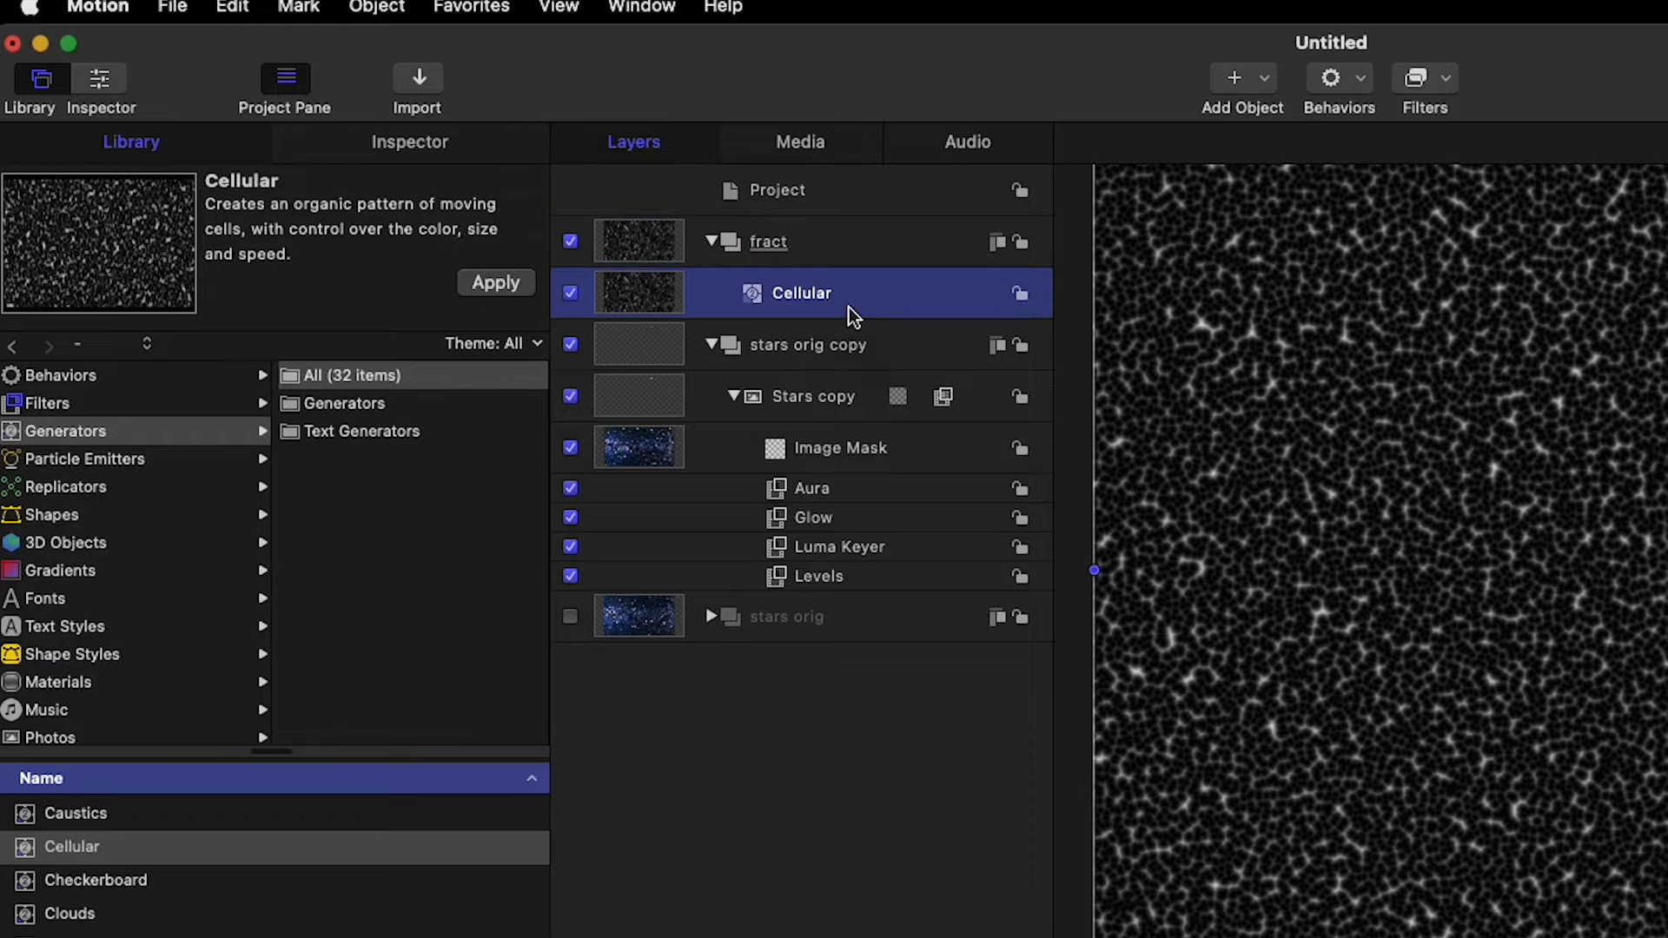
{"action": "left_click", "coordinate": [483, 158]}
{"action": "key", "text": "space"}
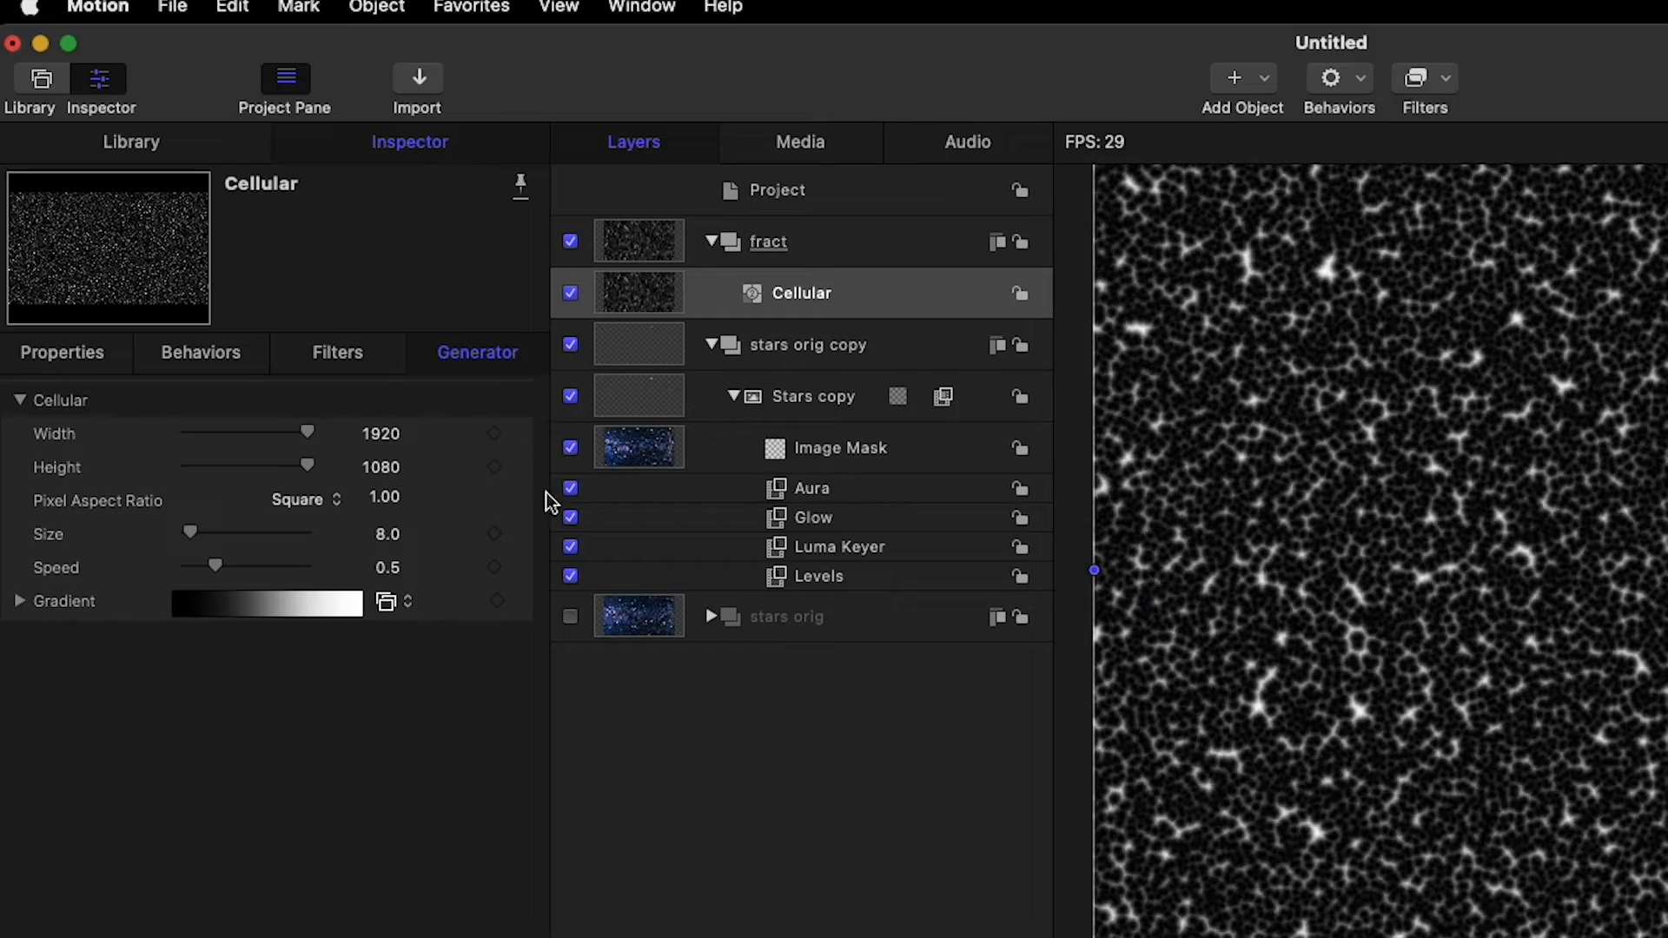
{"action": "left_click", "coordinate": [389, 533]}
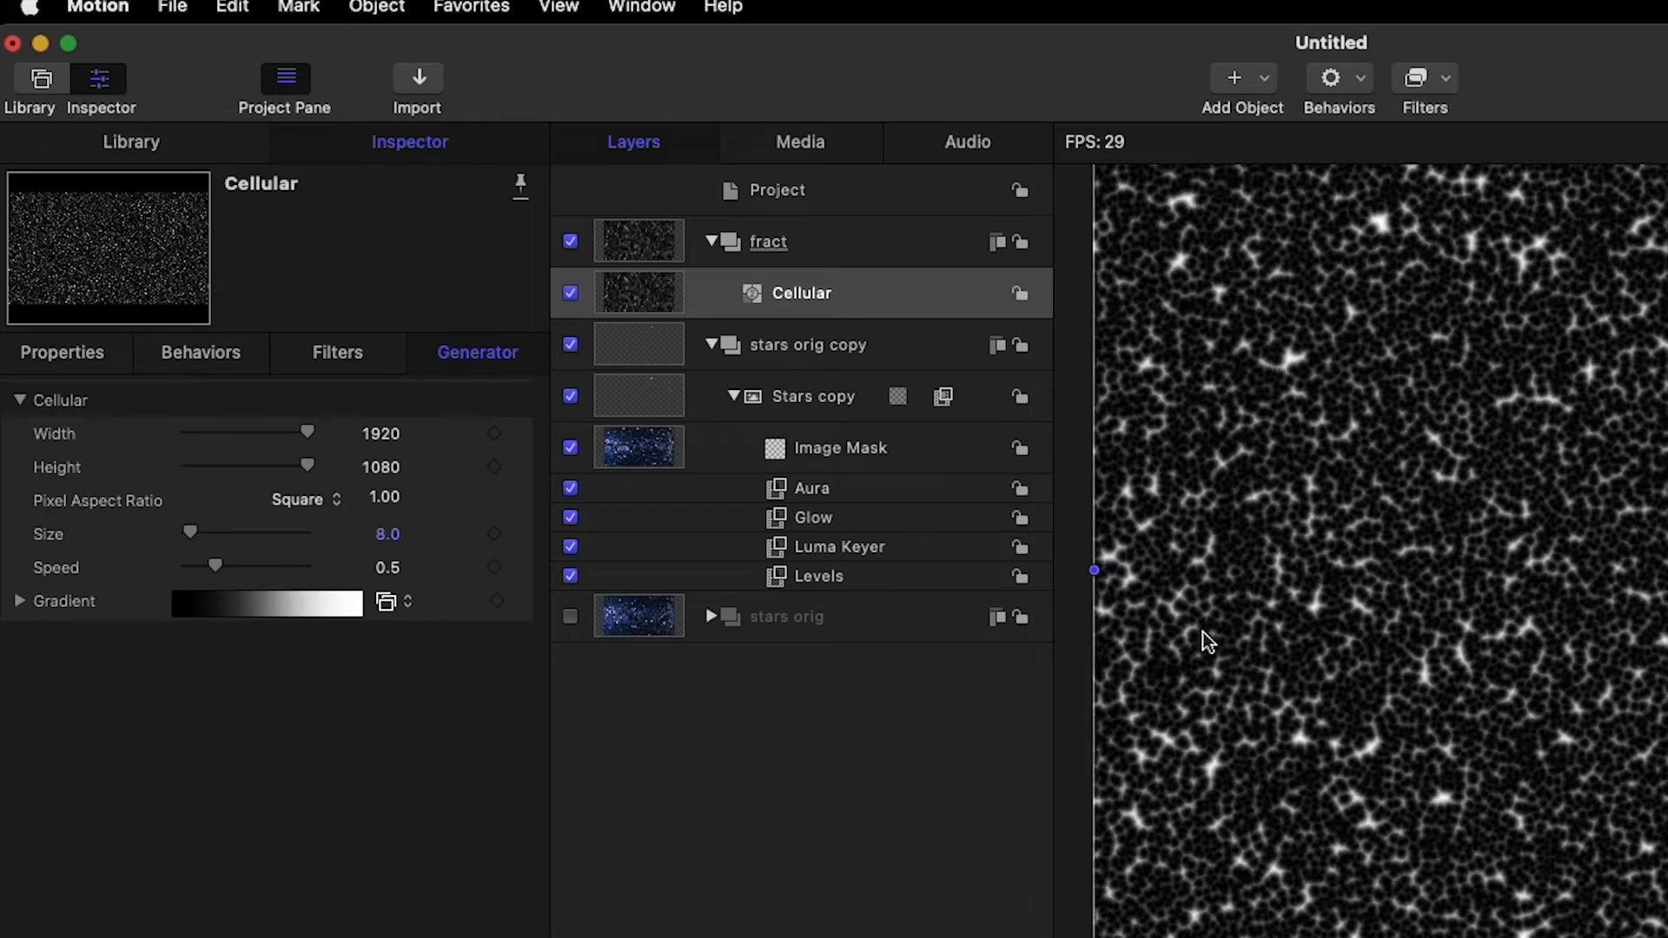
Step: Set the Cellular generator's size to 20 and its speed to 1.5
{"action": "left_click", "coordinate": [387, 537]}
{"action": "type", "text": "20"}
{"action": "key", "text": "Return"}
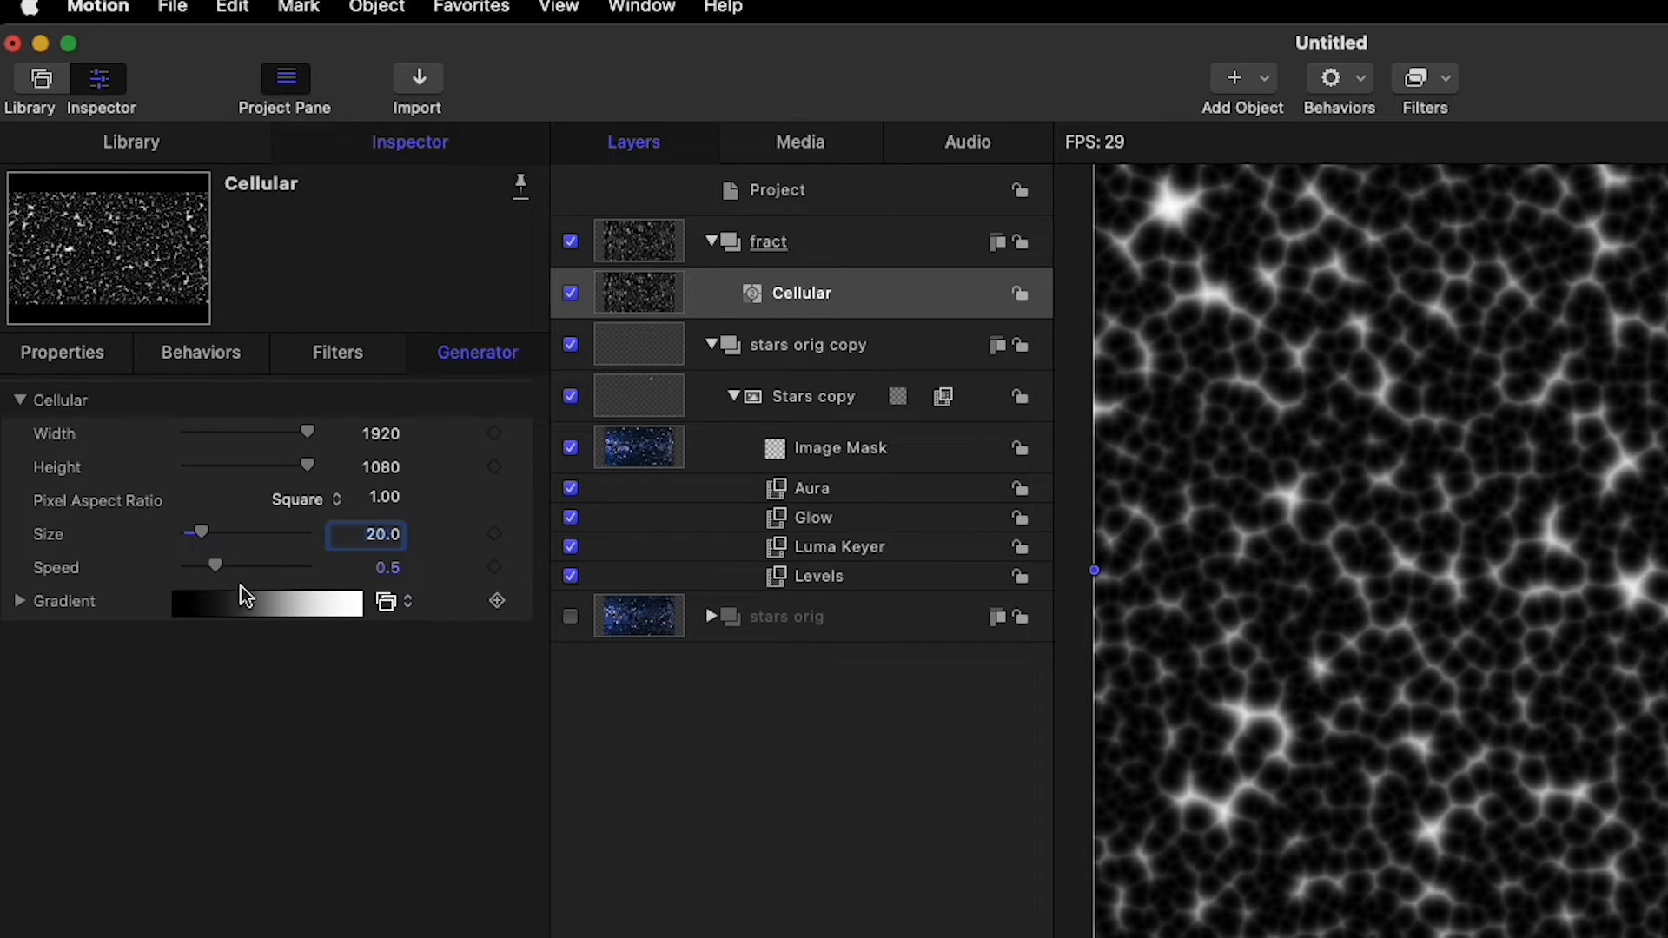
{"action": "left_click", "coordinate": [386, 569]}
{"action": "type", "text": "1.5"}
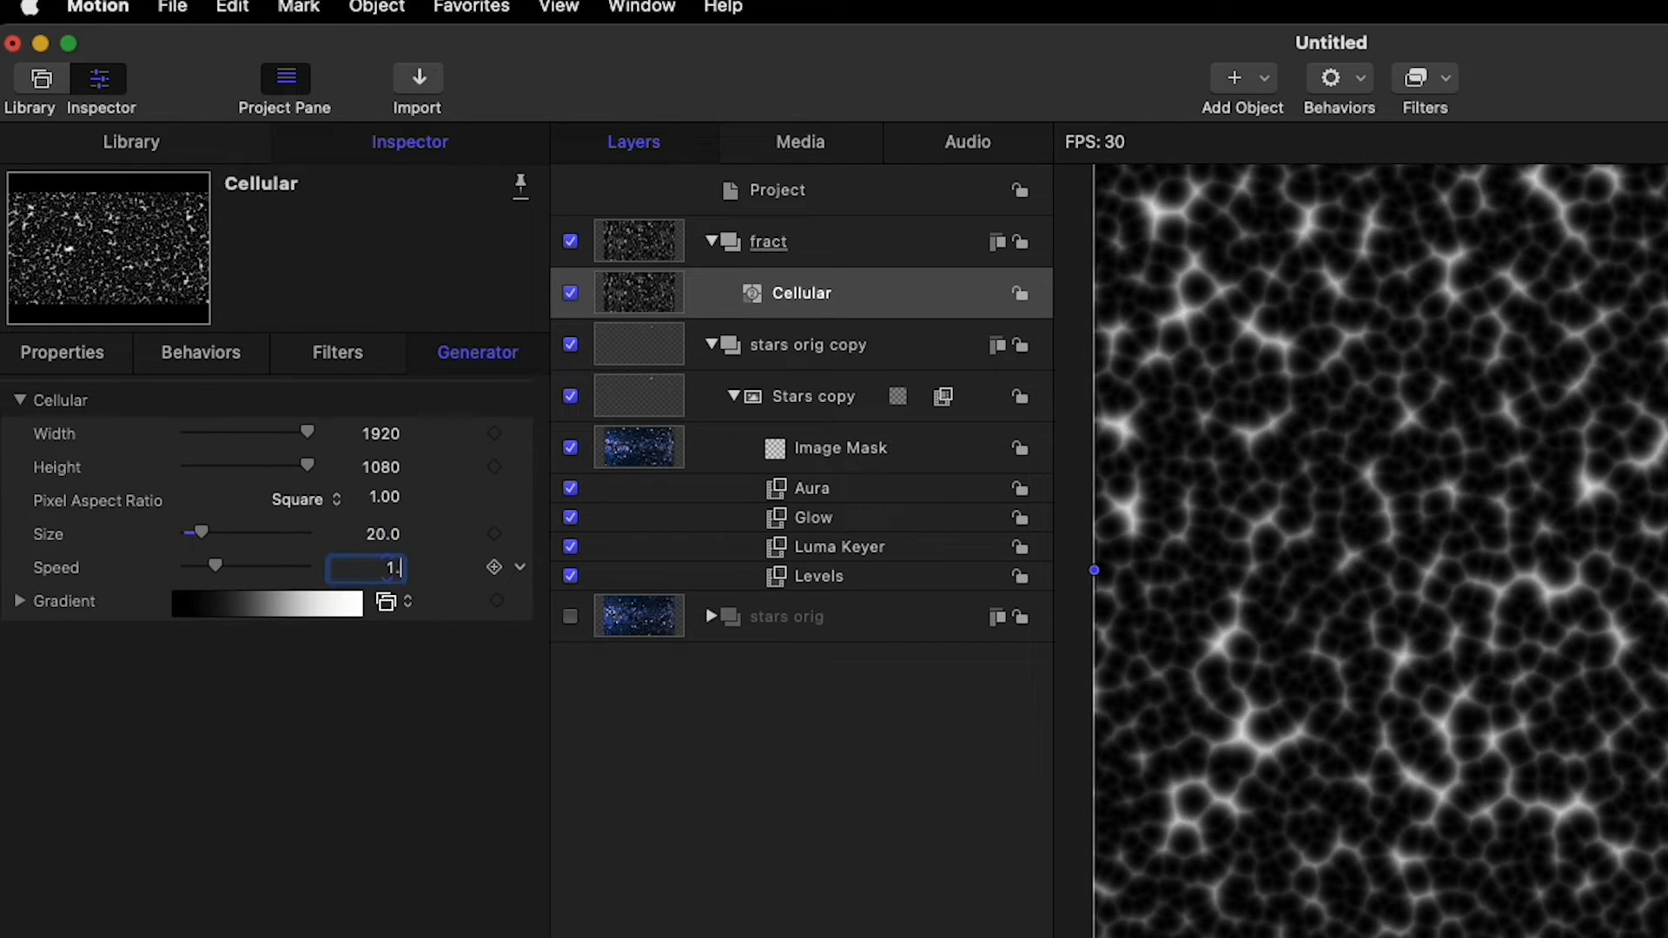
{"action": "key", "text": "Return"}
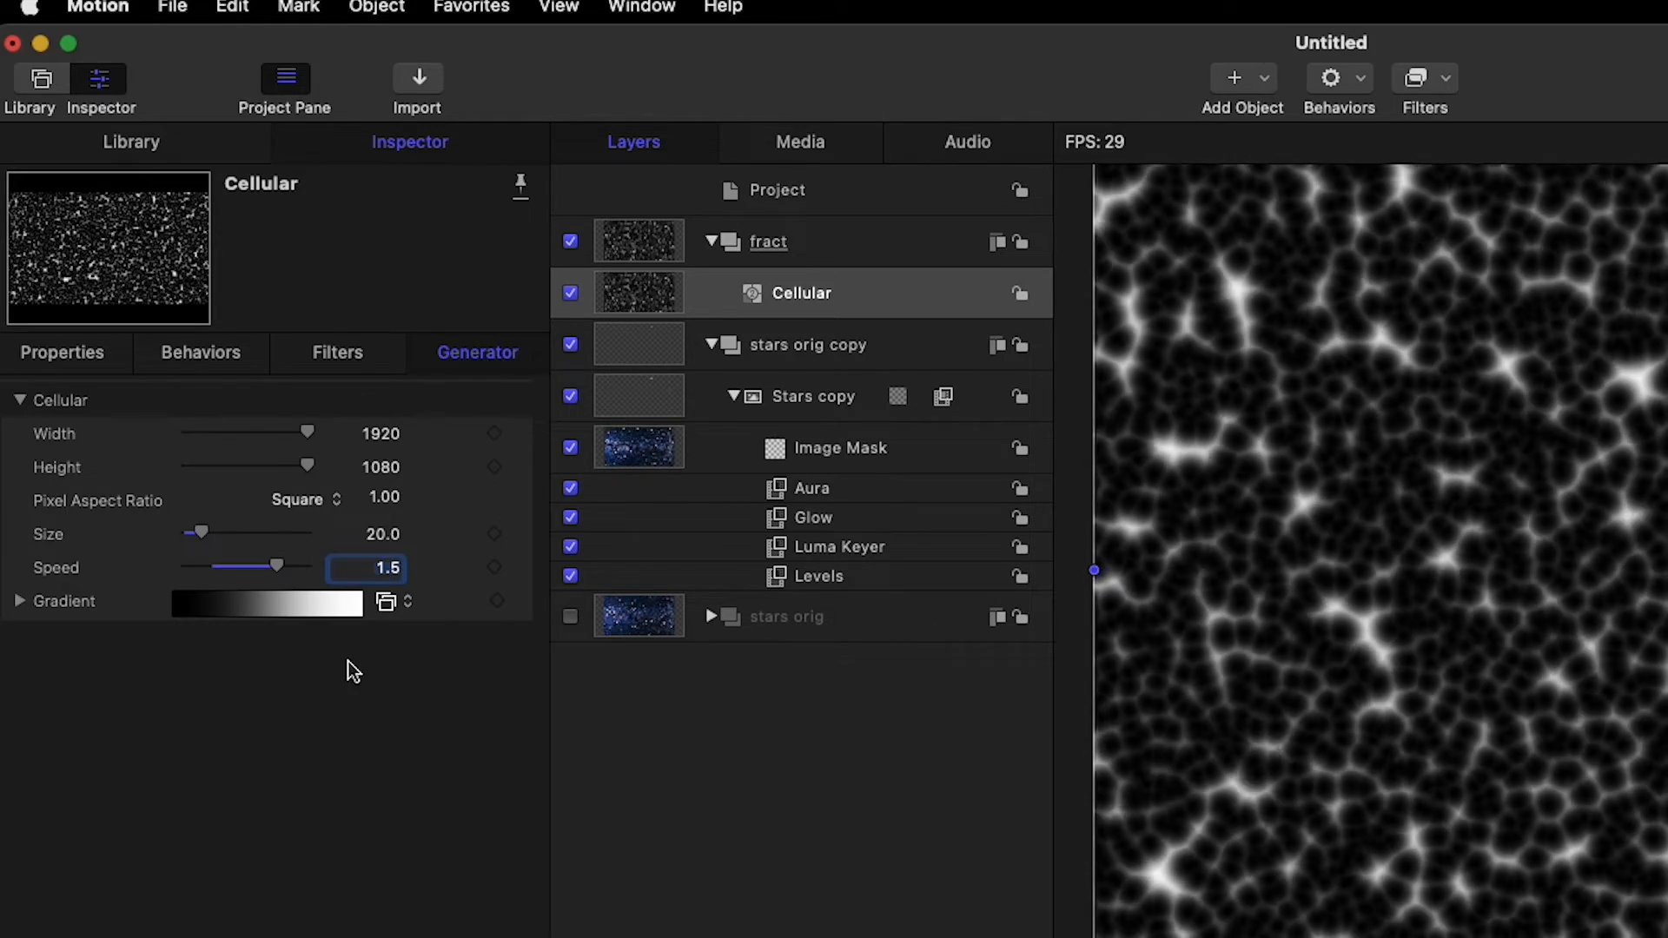
Step: Tighten the Cellular gradient by moving the black stop inward, the white stop to about 87%, and the middle point to about 48%
{"action": "left_click", "coordinate": [20, 602]}
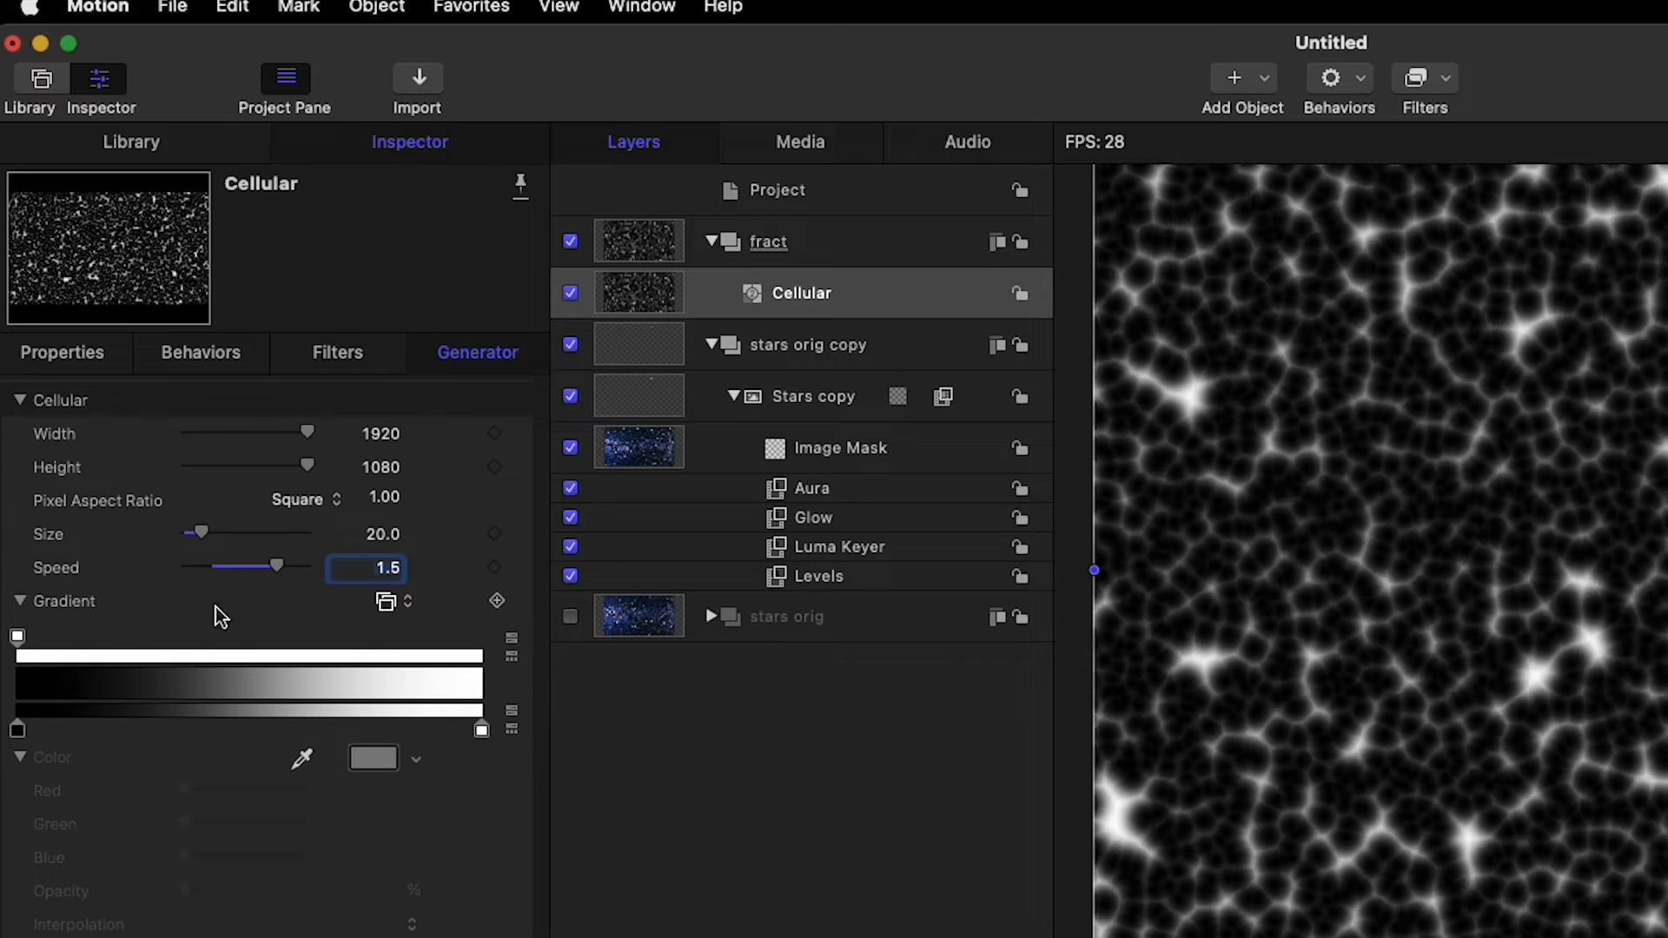
{"action": "left_click_drag", "start_coordinate": [21, 737], "coordinate": [97, 719]}
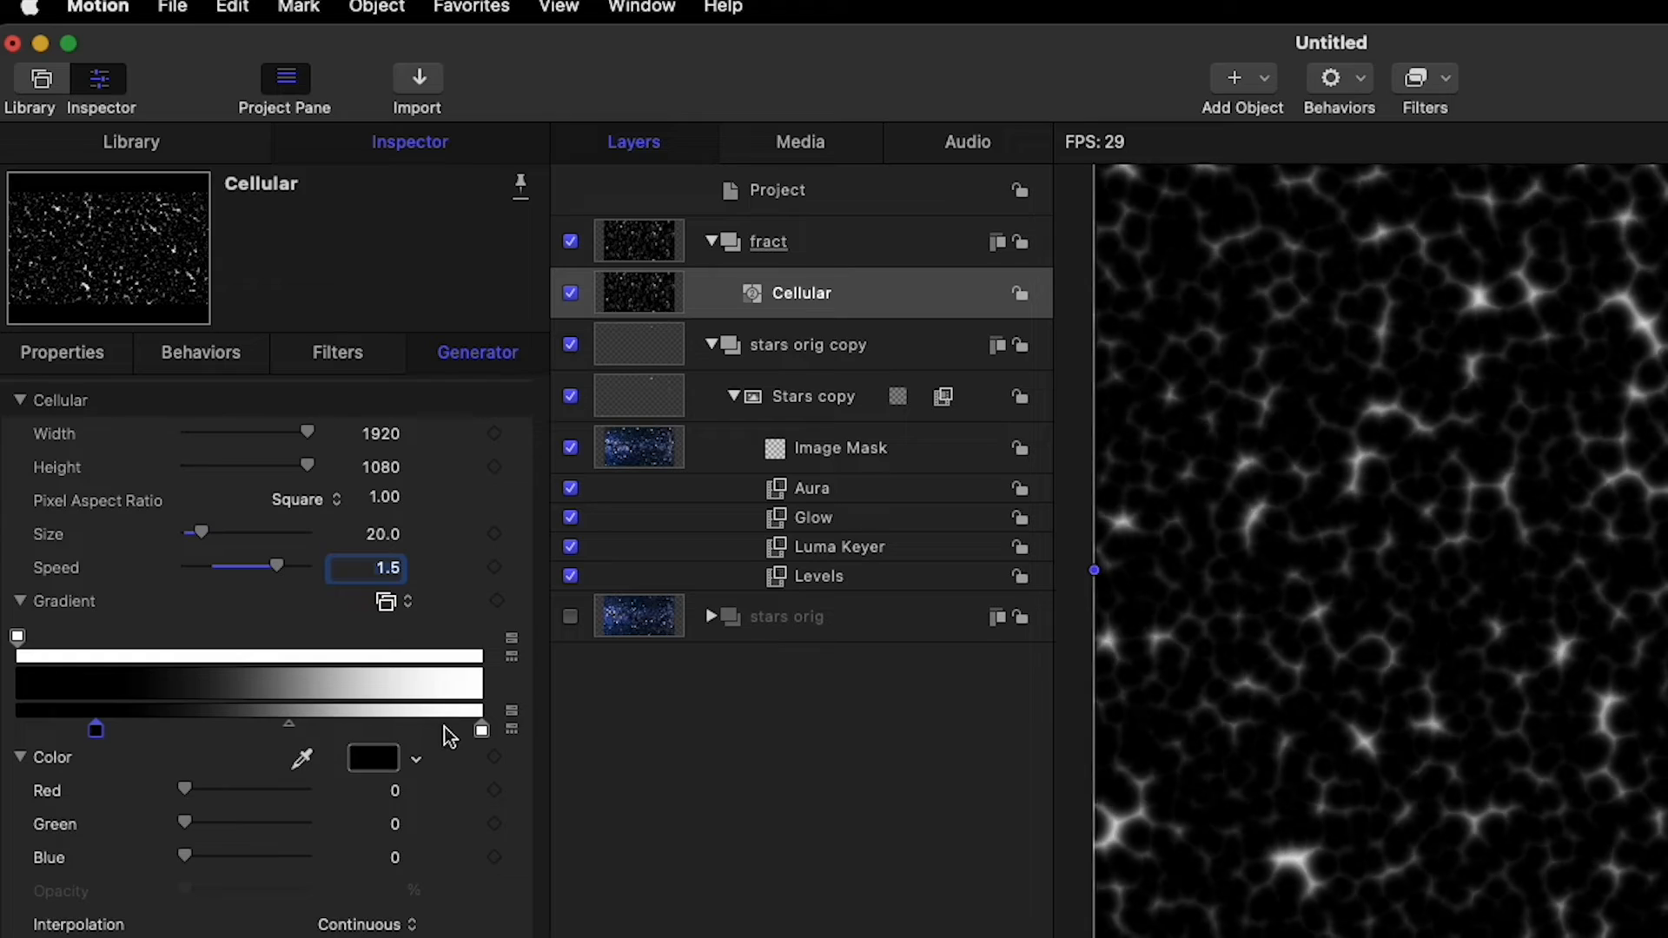
{"action": "left_click_drag", "start_coordinate": [481, 731], "coordinate": [415, 734]}
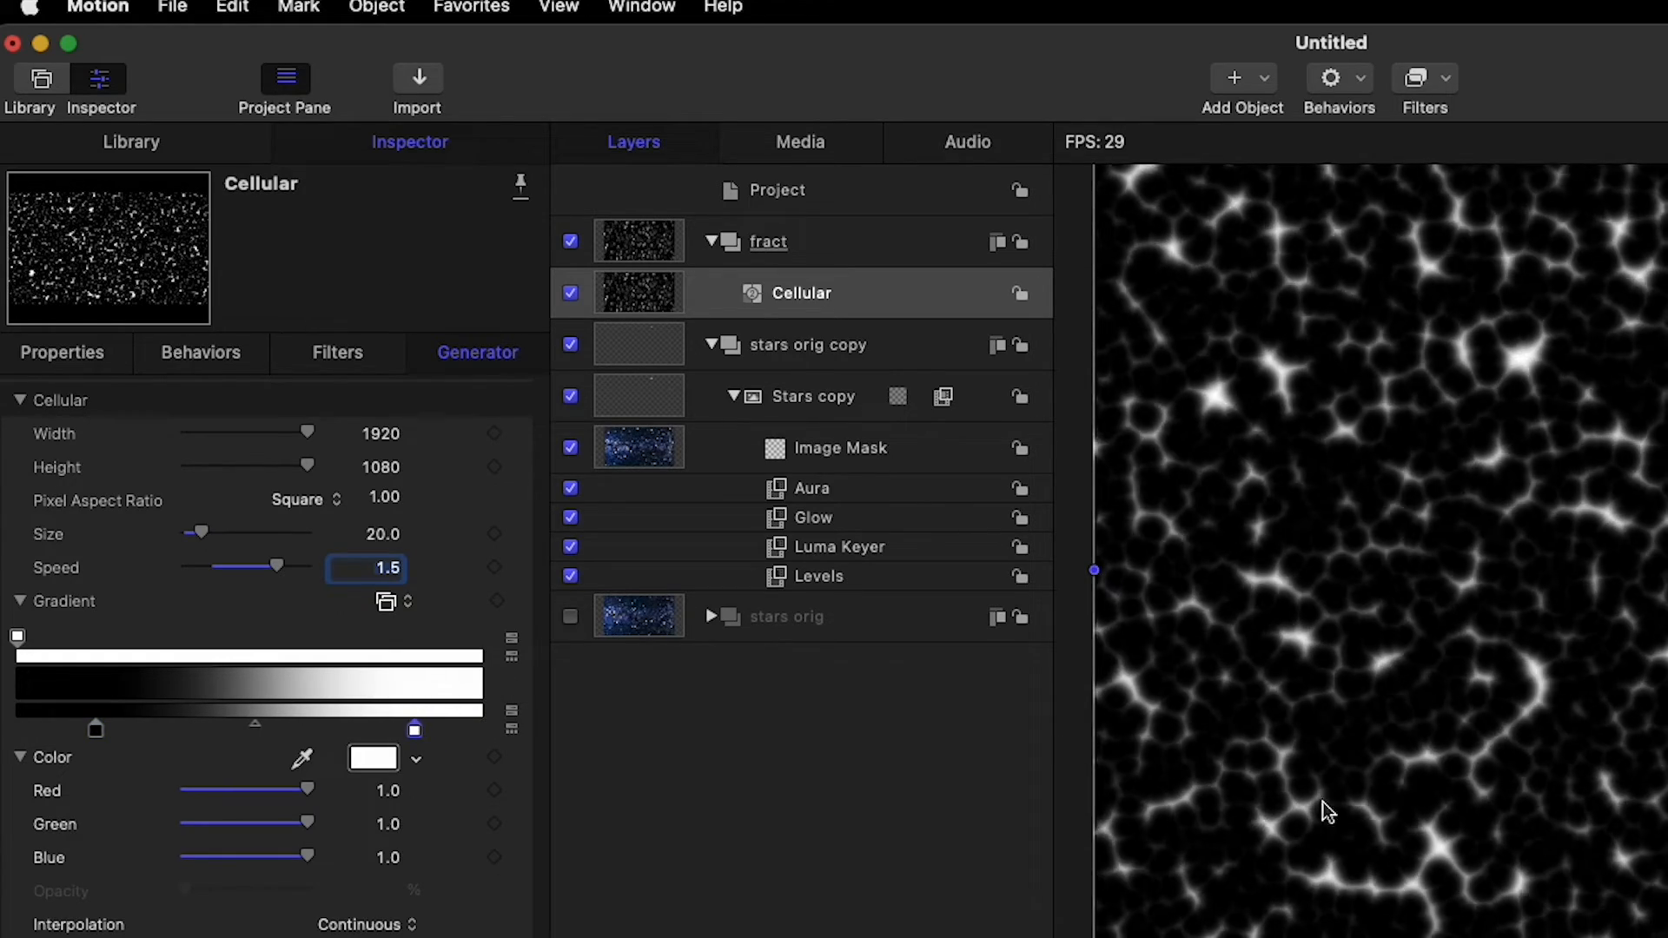
{"action": "left_click_drag", "start_coordinate": [417, 728], "coordinate": [426, 728]}
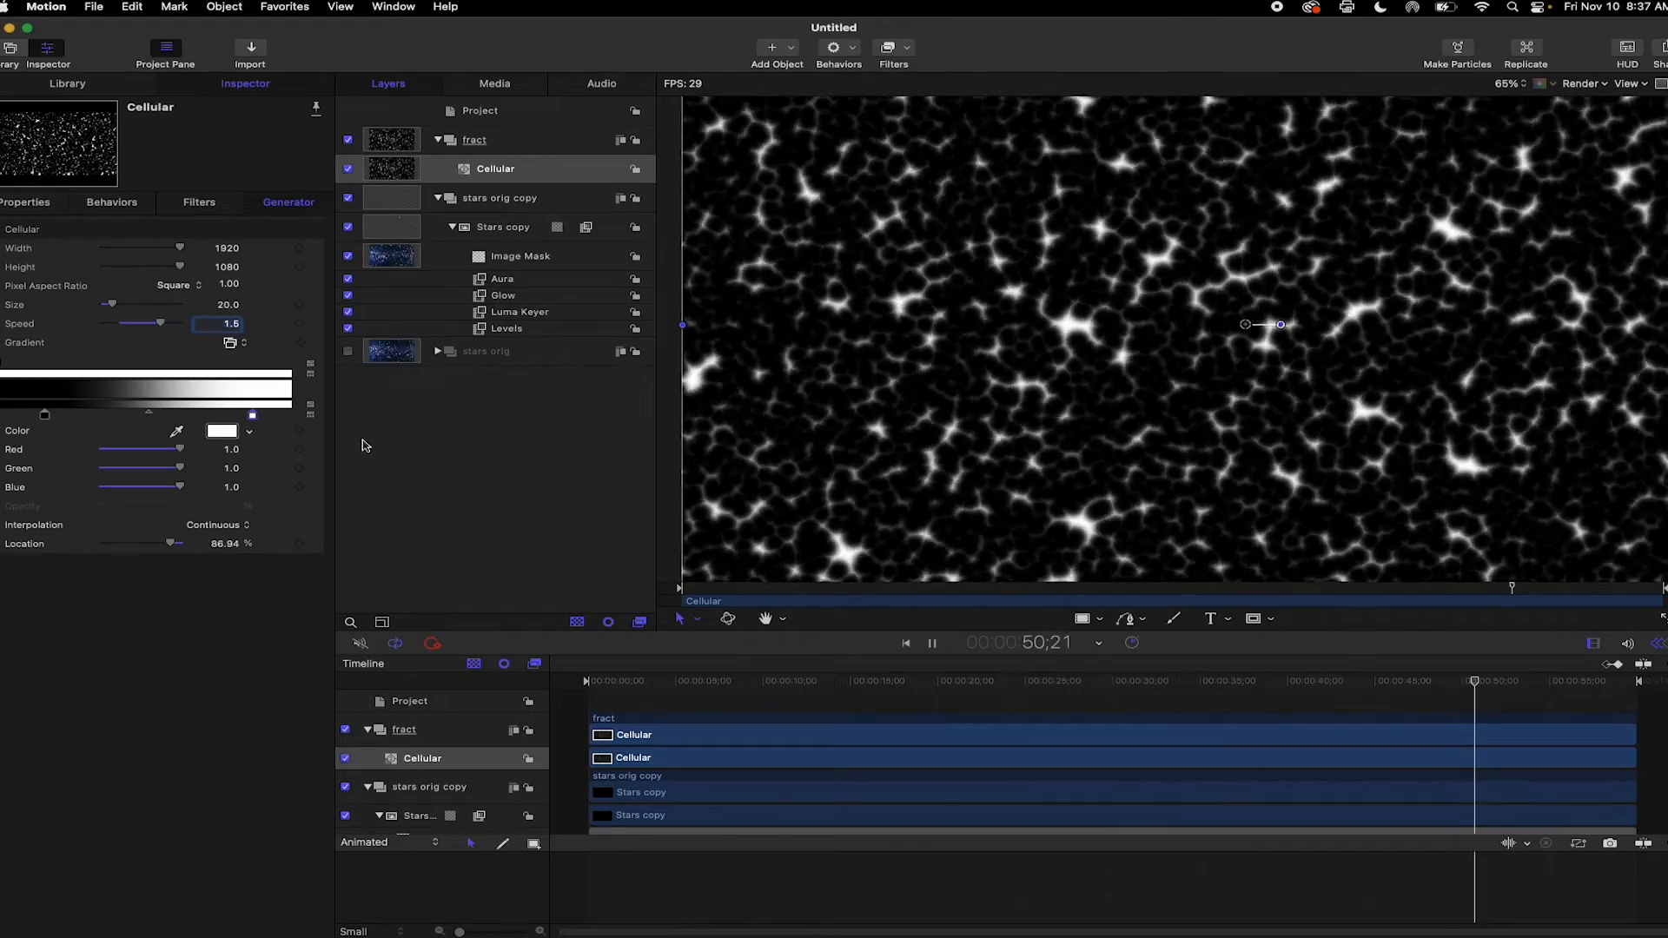
{"action": "left_click", "coordinate": [144, 415]}
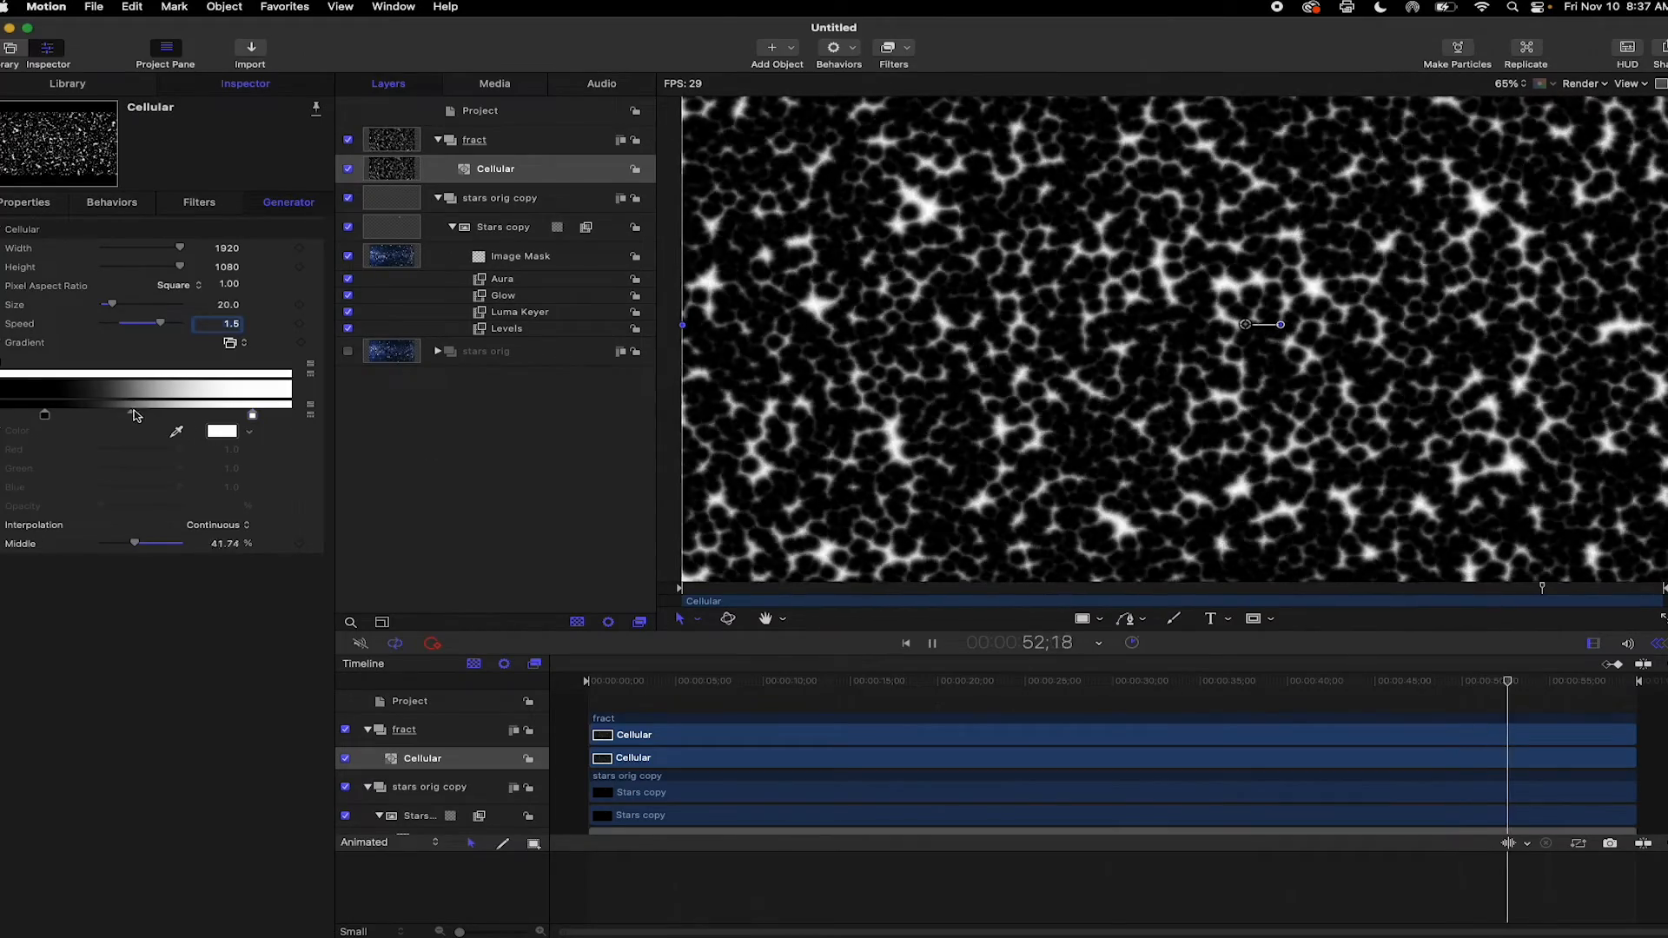
{"action": "left_click_drag", "start_coordinate": [140, 410], "coordinate": [141, 411]}
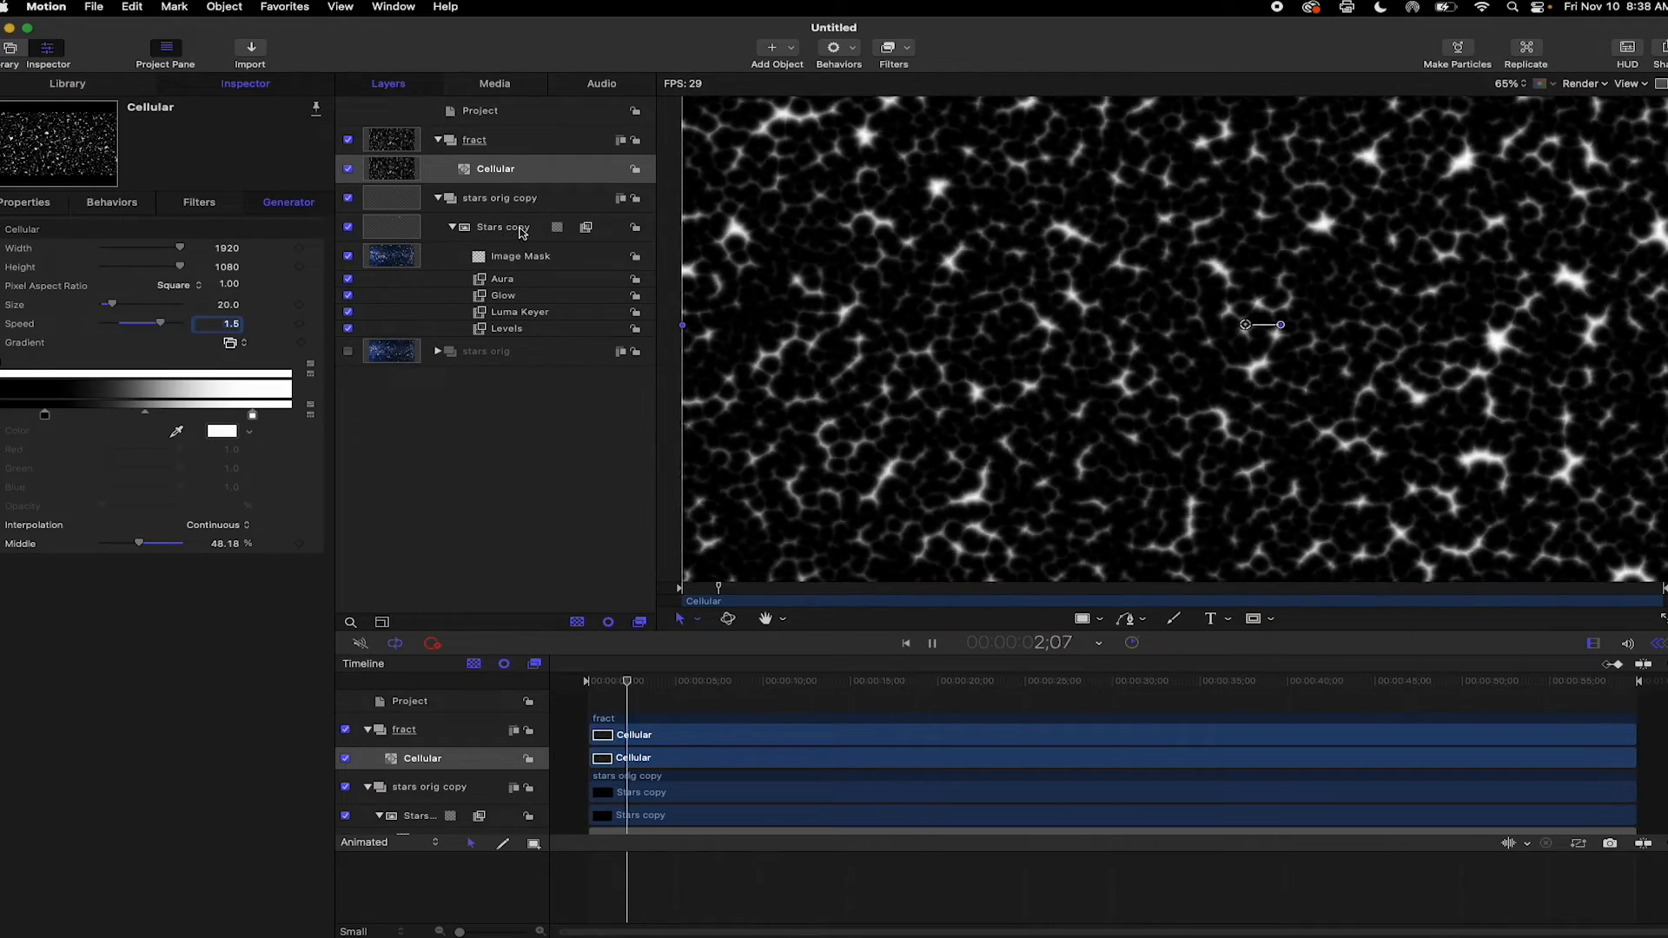
Step: Use the Cellular generator as the source of the Stars copy image mask, with Luminance as the source channel
{"action": "left_click", "coordinate": [523, 233]}
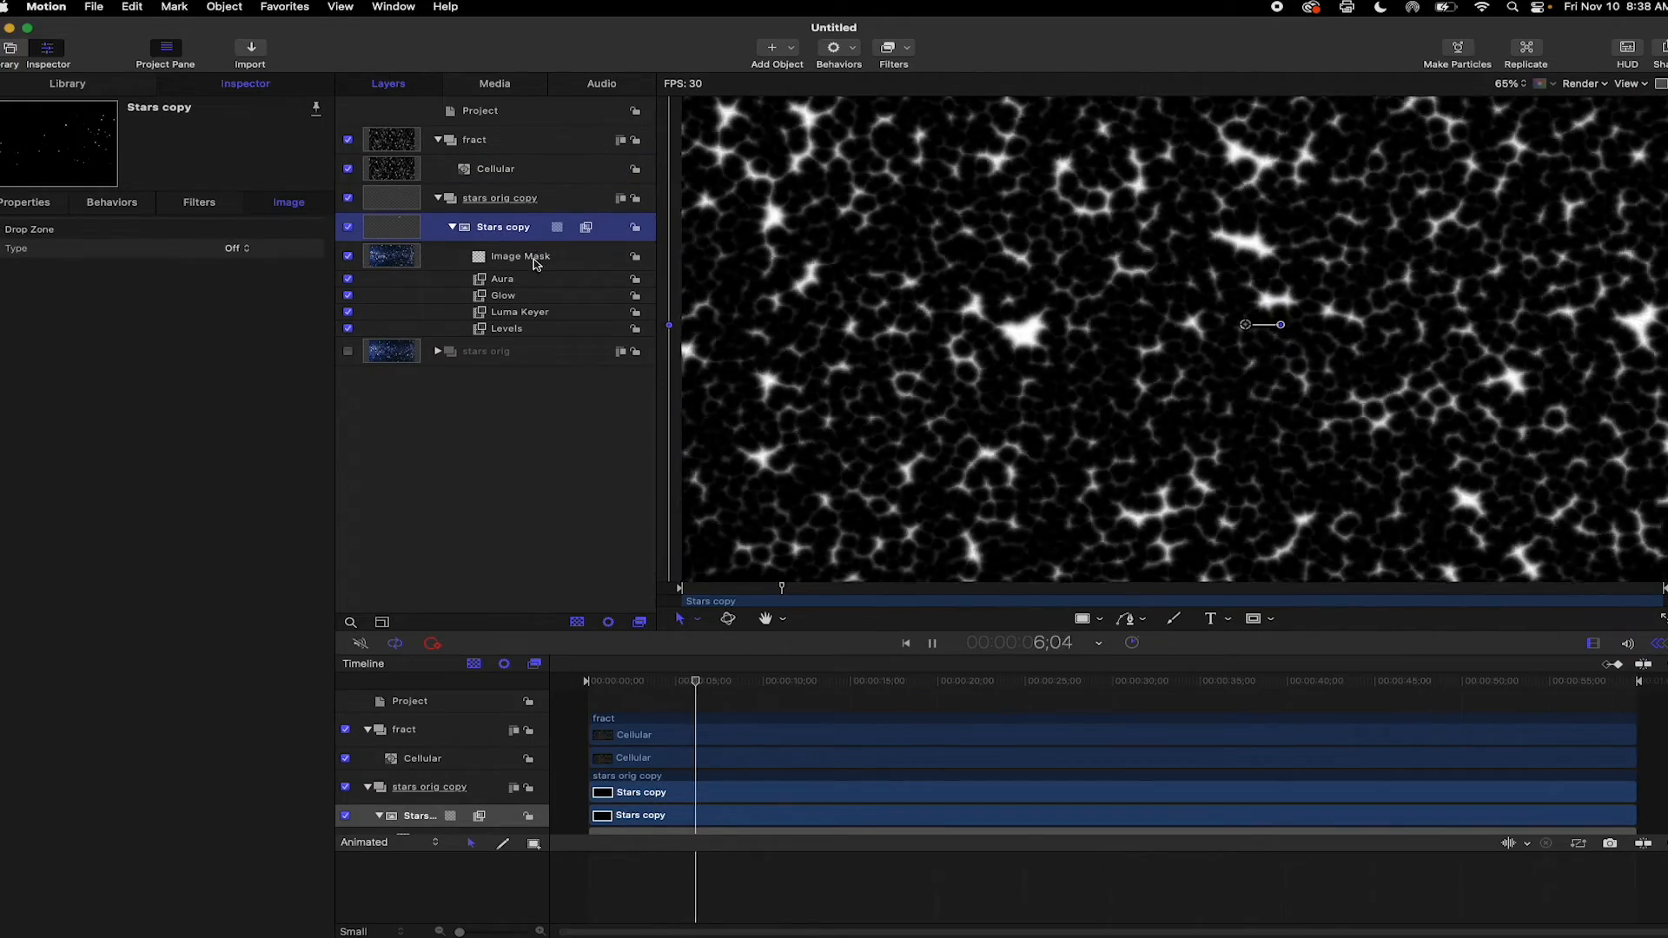
{"action": "left_click", "coordinate": [531, 259]}
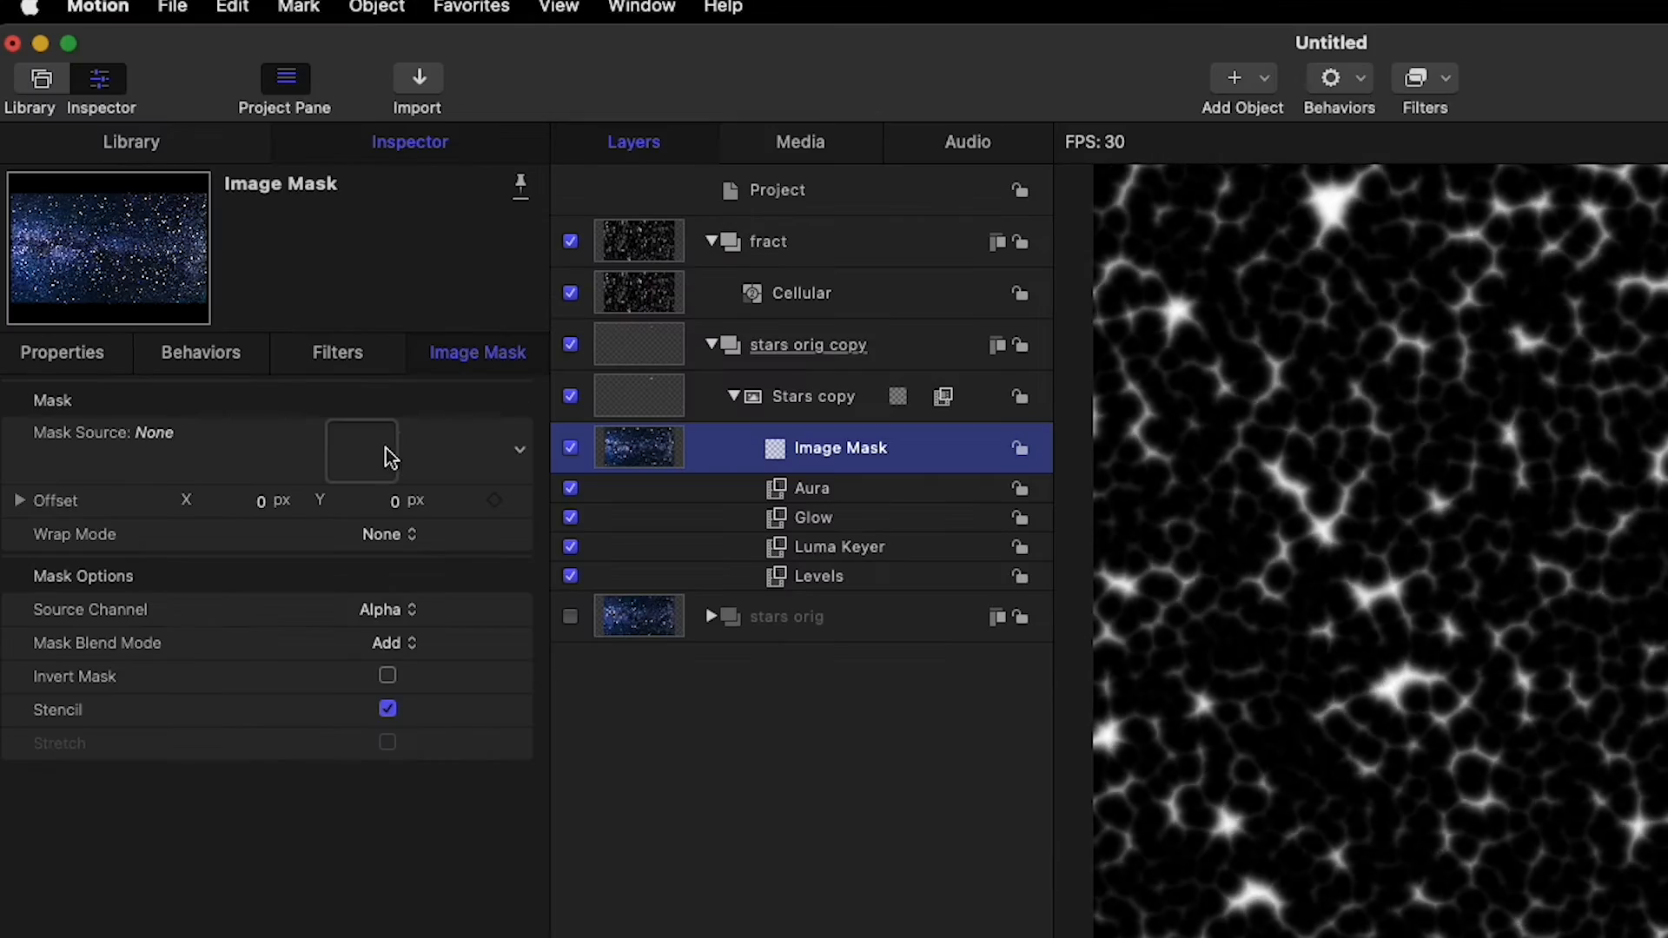
{"action": "left_click_drag", "start_coordinate": [408, 406], "coordinate": [361, 450]}
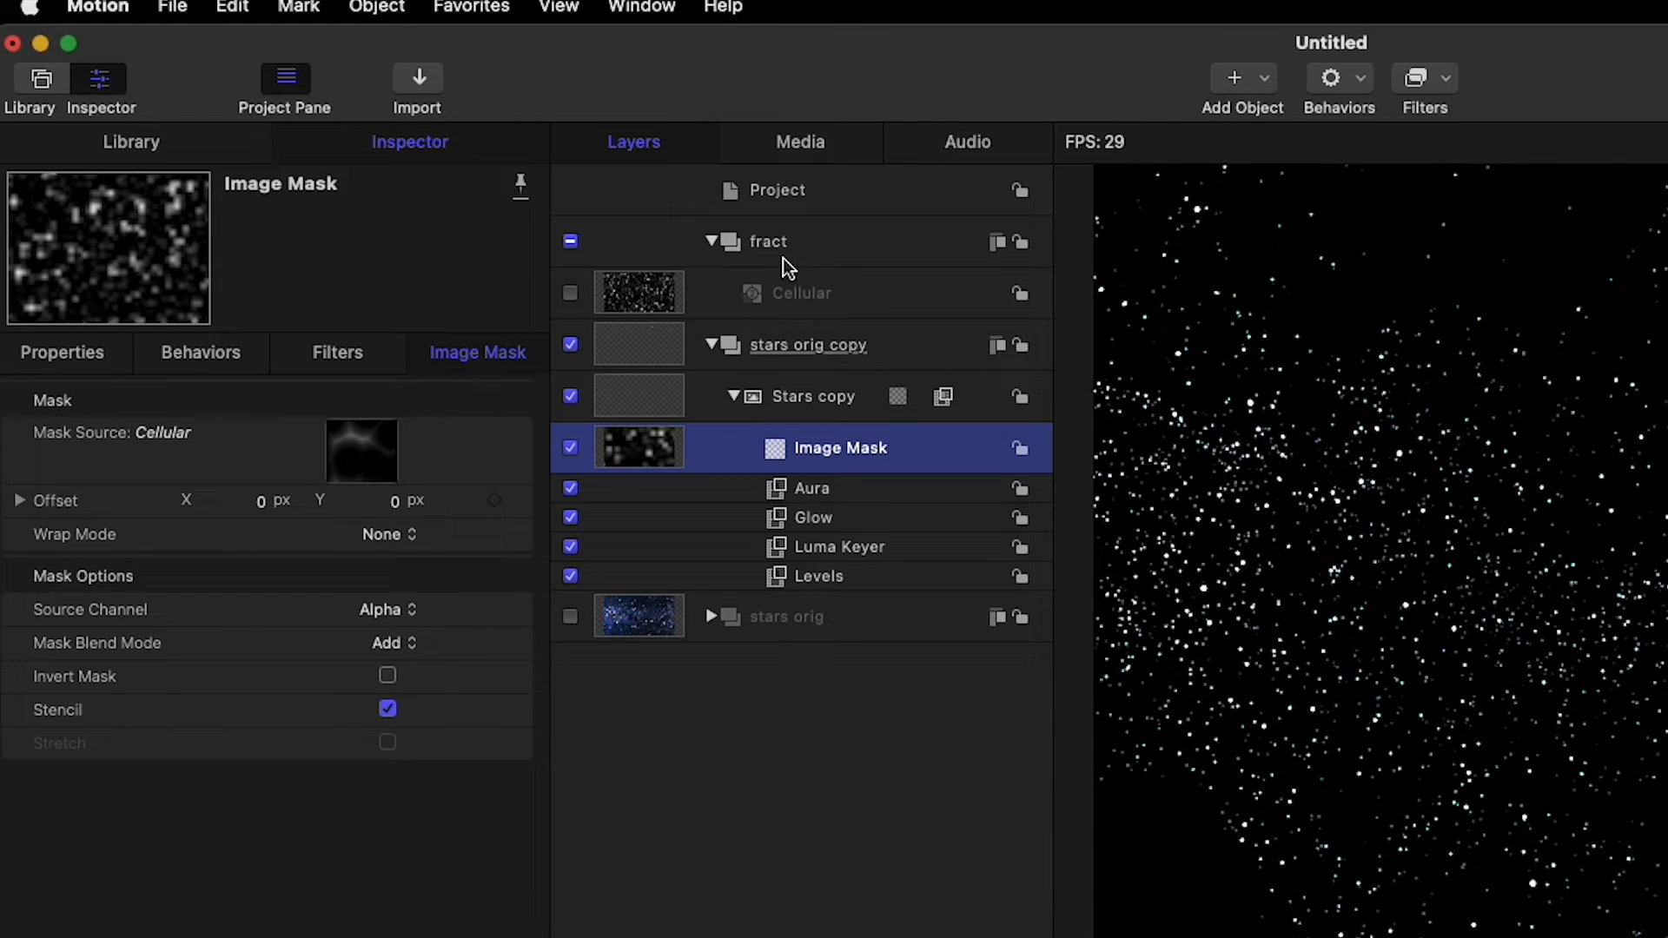
{"action": "left_click", "coordinate": [713, 242]}
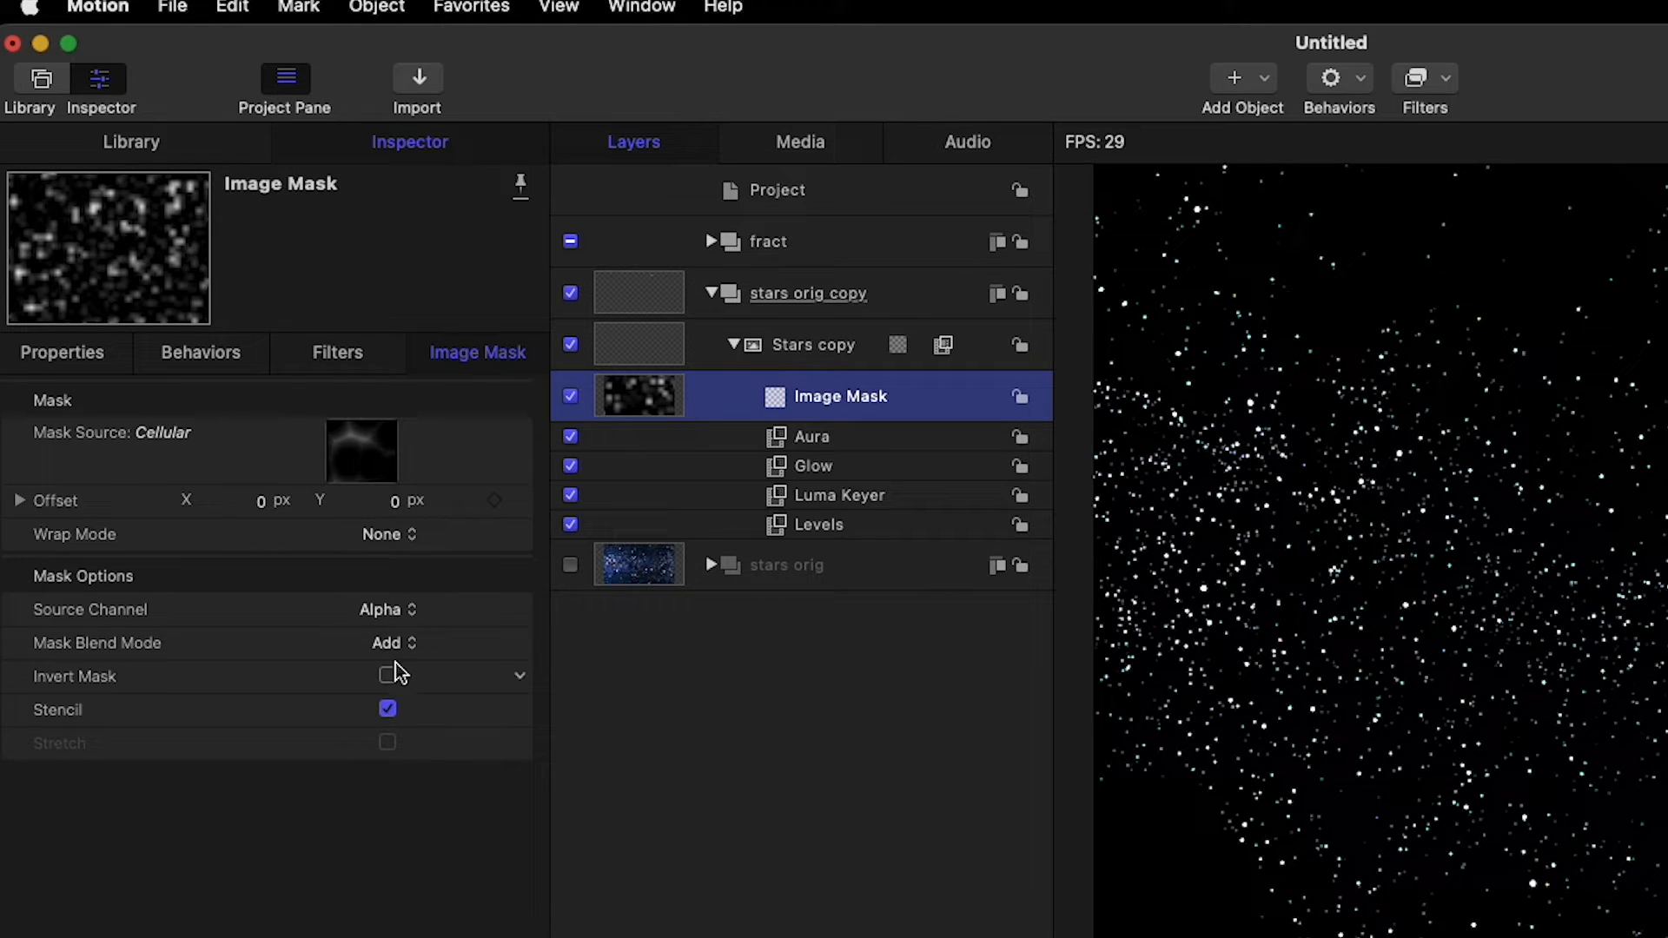
{"action": "left_click", "coordinate": [387, 615]}
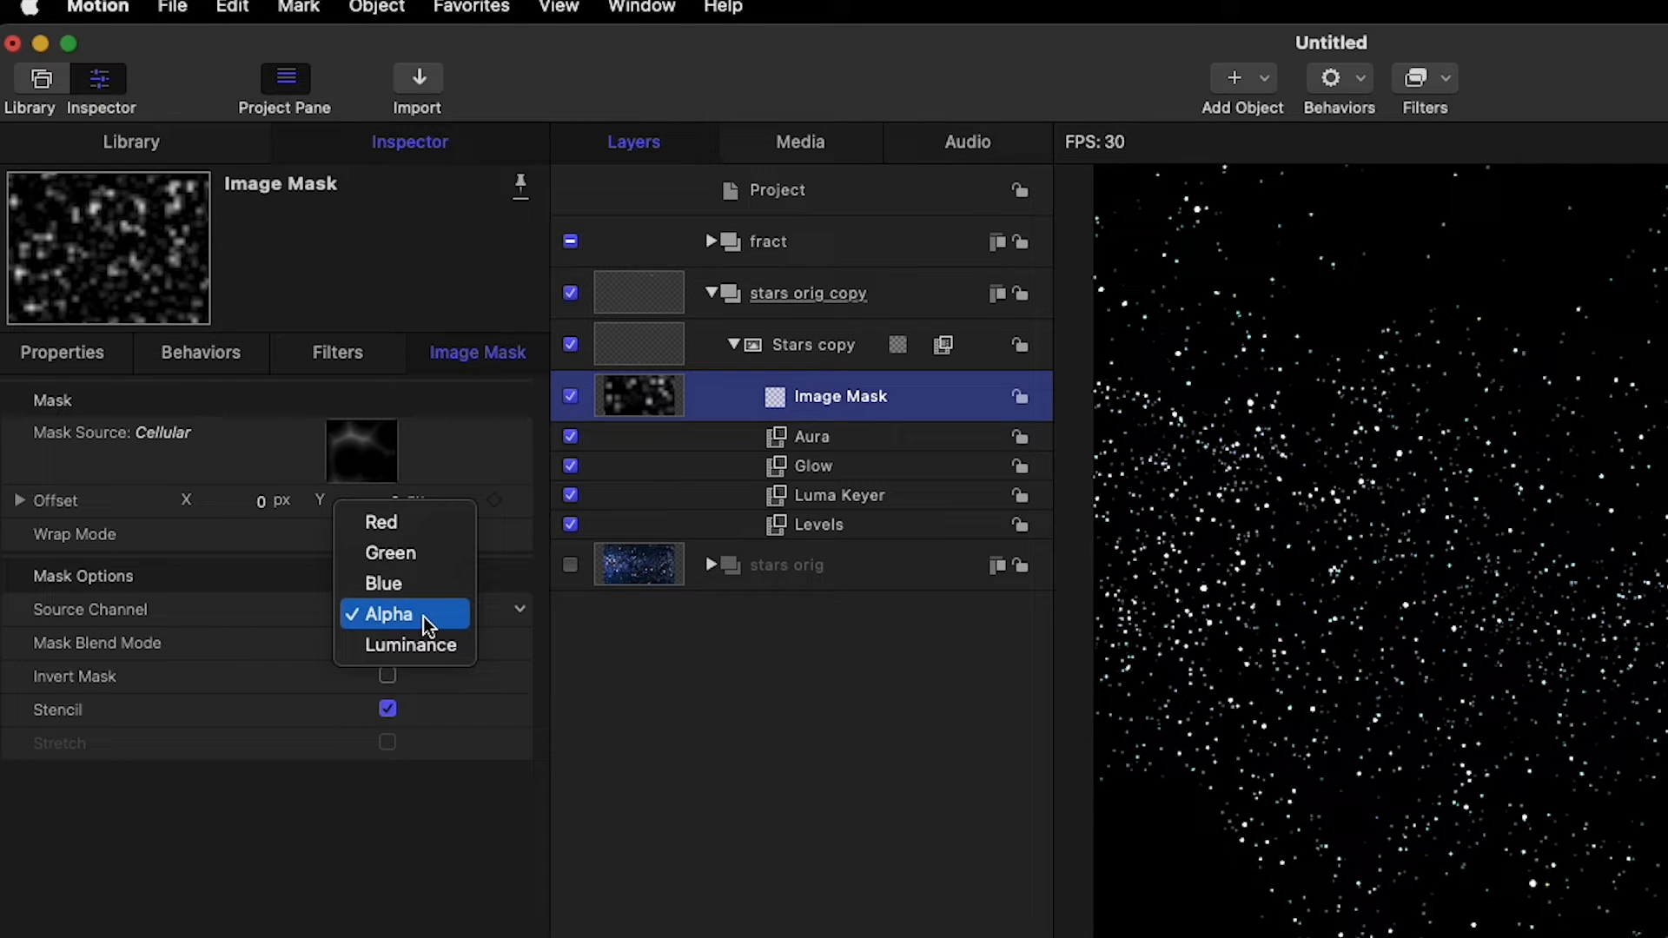
{"action": "left_click", "coordinate": [439, 661]}
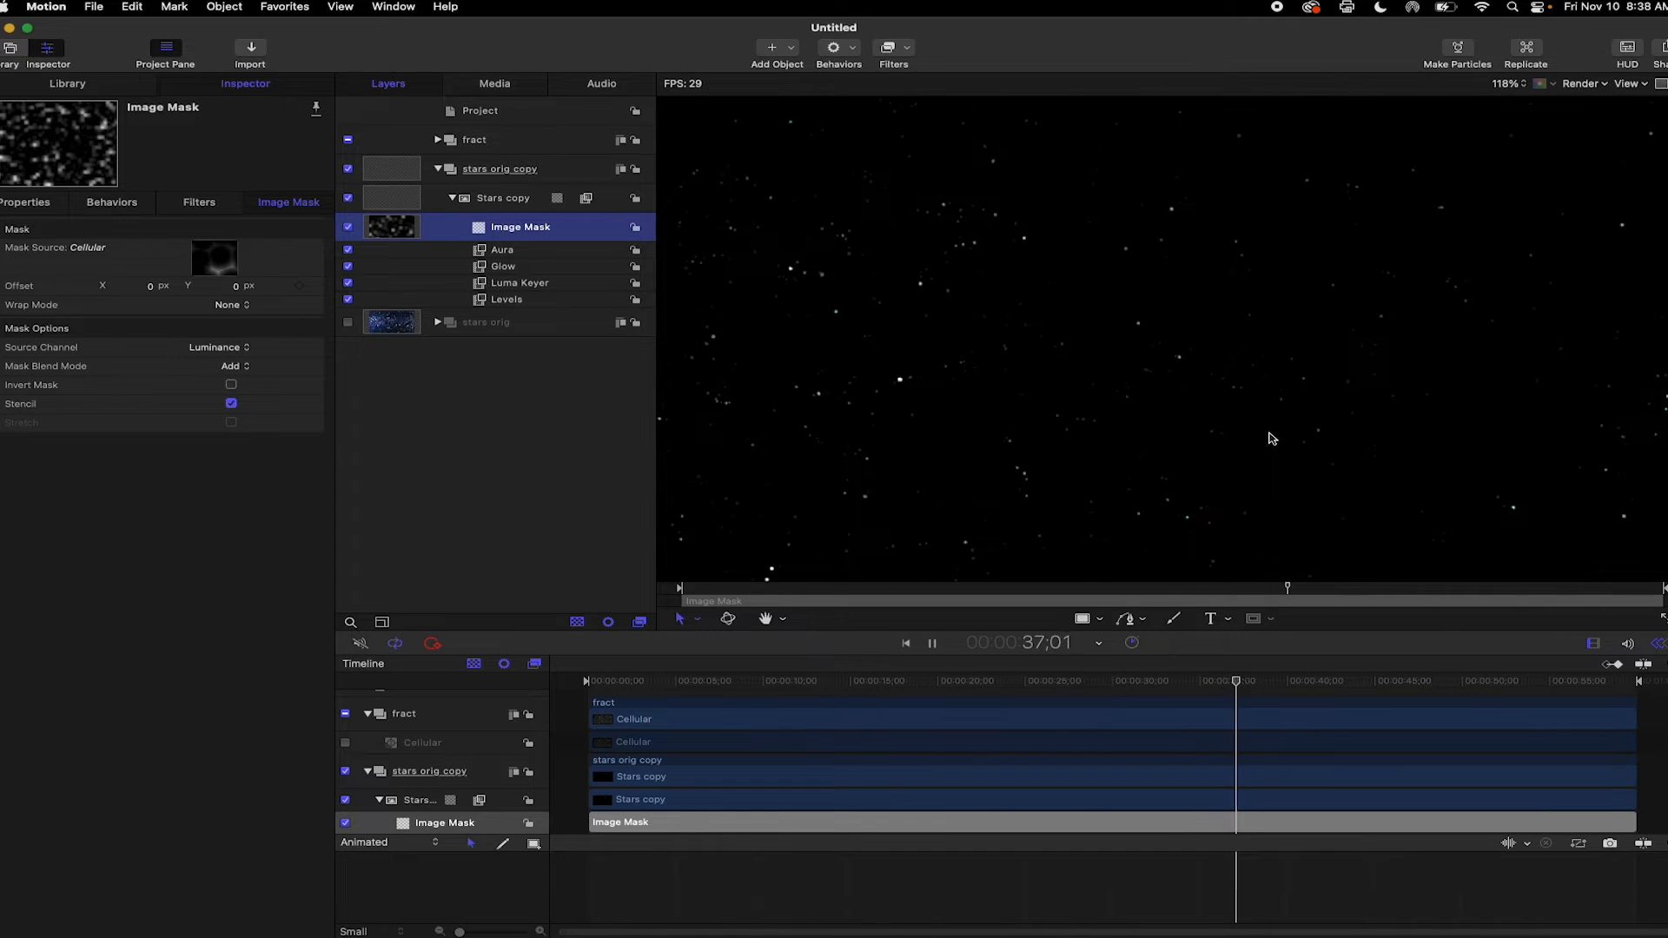
Step: Show the stars orig group beneath the masked stars and check the twinkling against the full sky
{"action": "scroll", "coordinate": [1268, 434], "scroll_direction": "down", "scroll_amount": 5}
{"action": "scroll", "coordinate": [1268, 434], "scroll_direction": "up", "scroll_amount": 1}
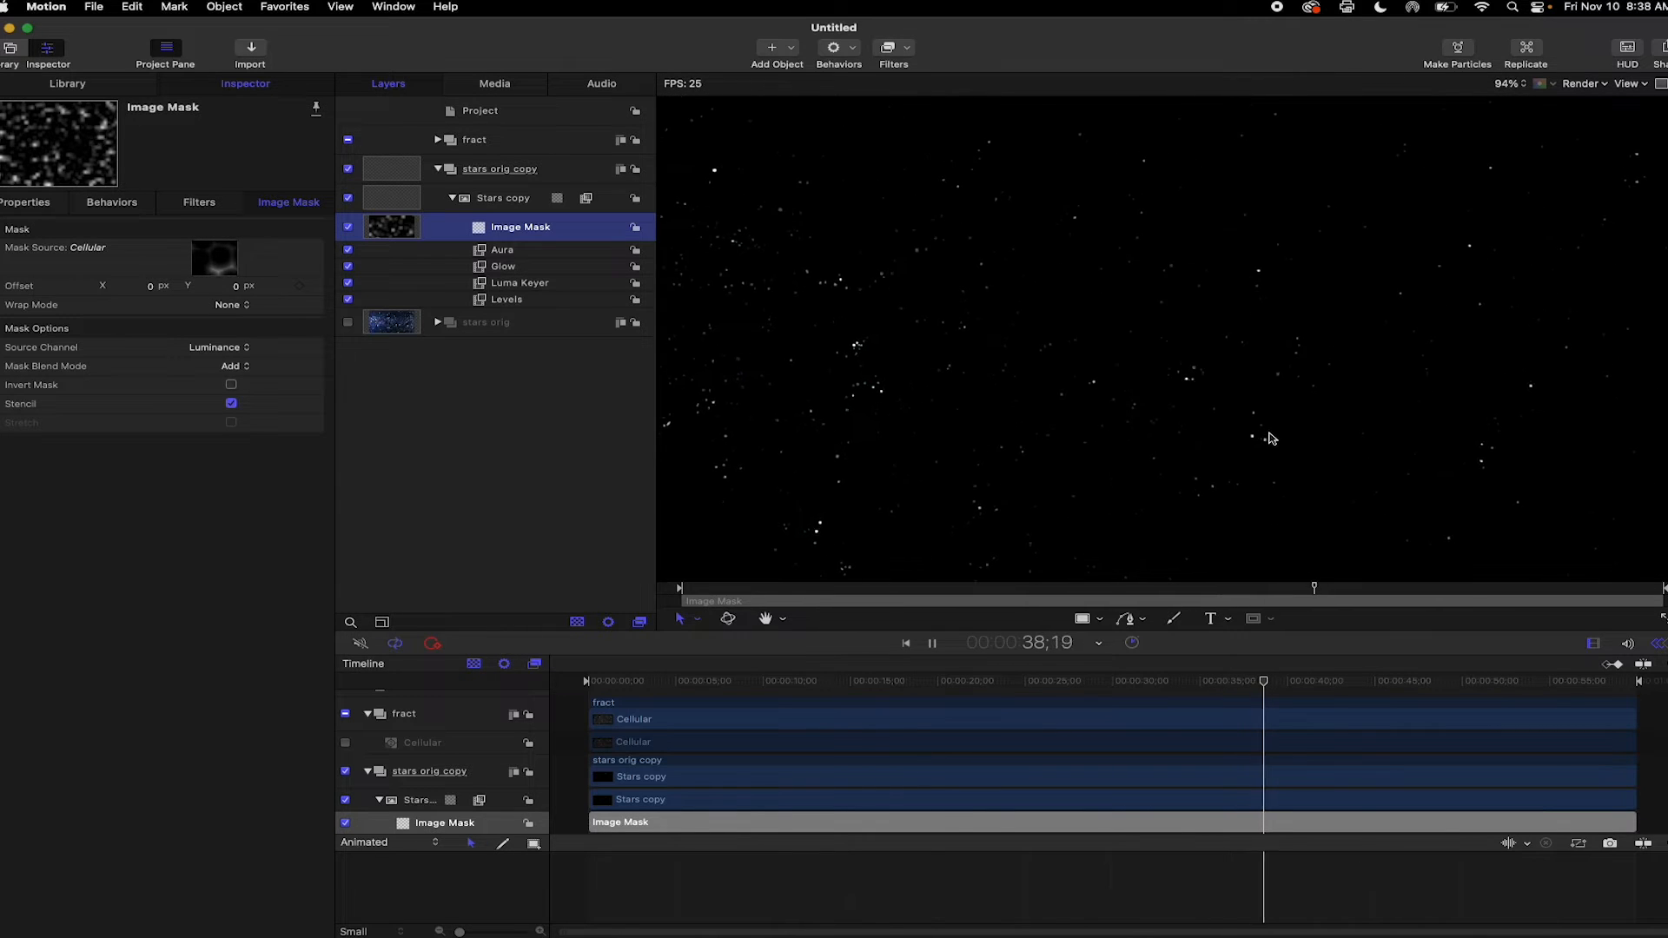
{"action": "scroll", "coordinate": [1268, 438], "scroll_direction": "down", "scroll_amount": 3}
{"action": "scroll", "coordinate": [1268, 438], "scroll_direction": "up", "scroll_amount": 1}
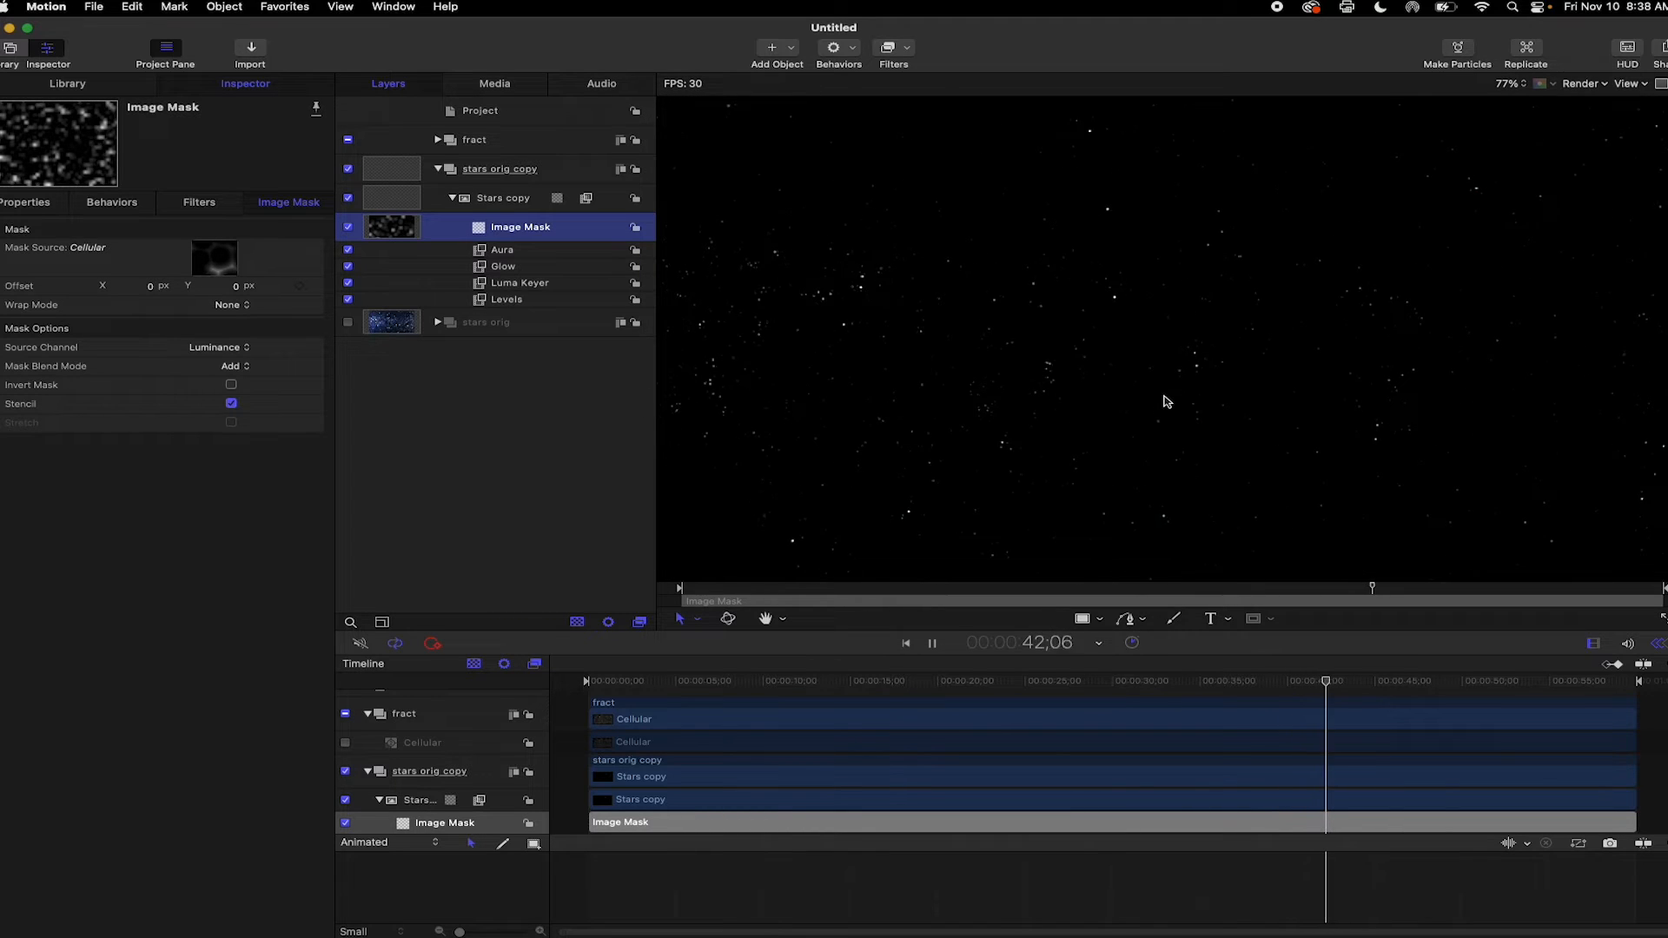
{"action": "left_click", "coordinate": [349, 323]}
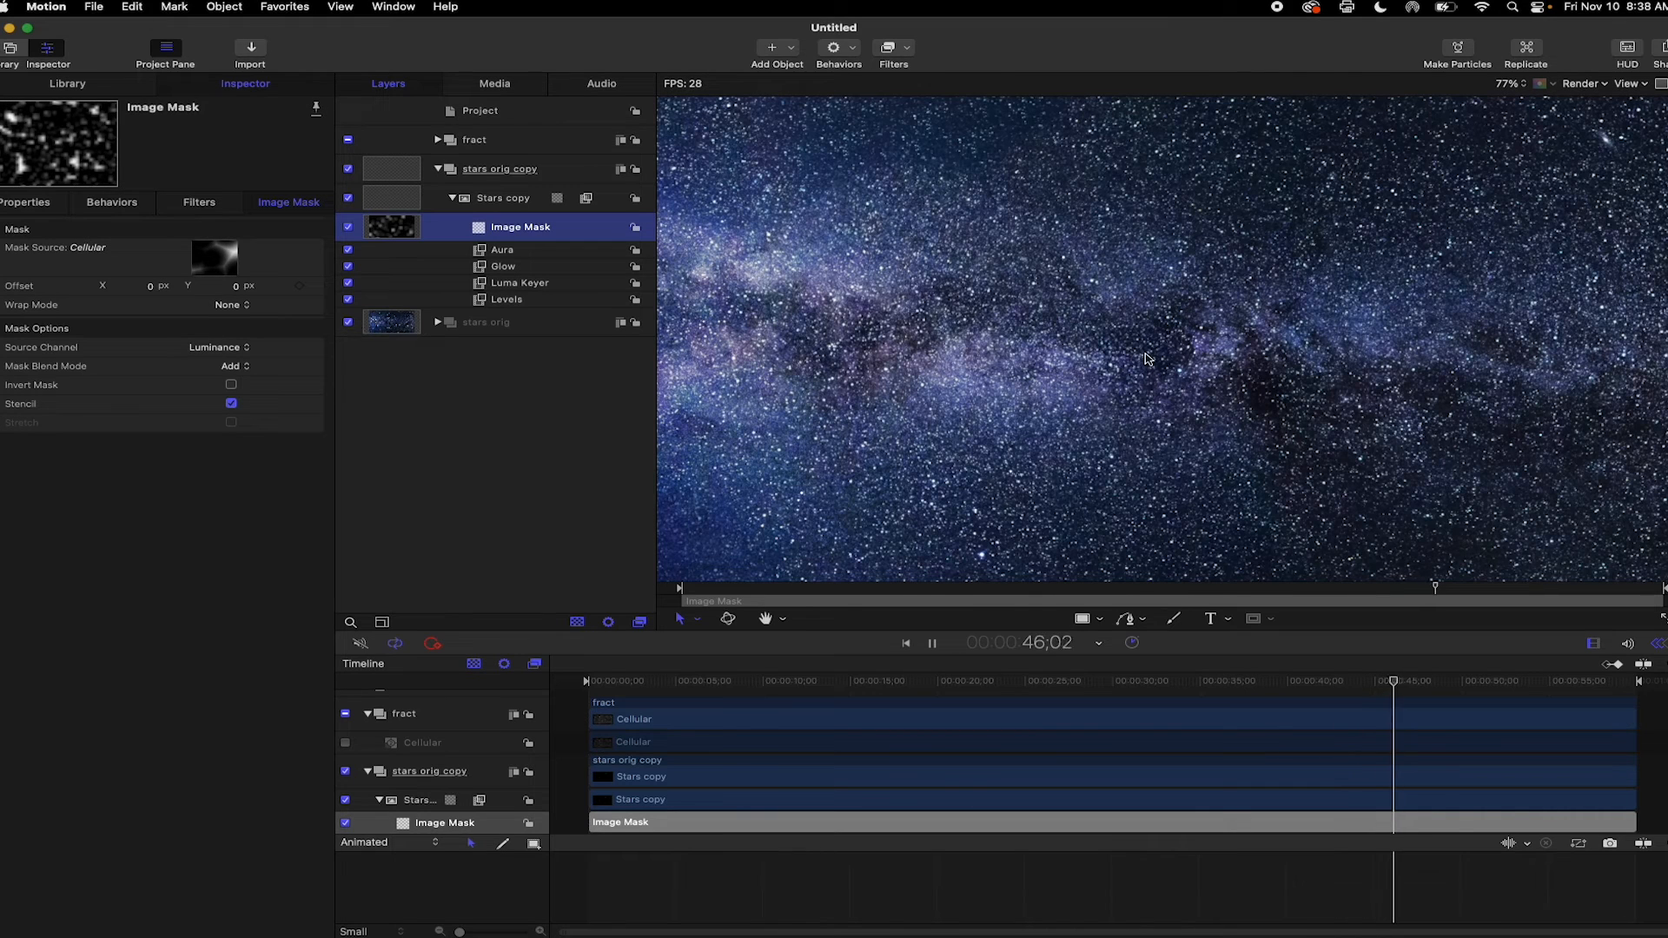
{"action": "scroll", "coordinate": [1119, 294], "scroll_direction": "up", "scroll_amount": 5}
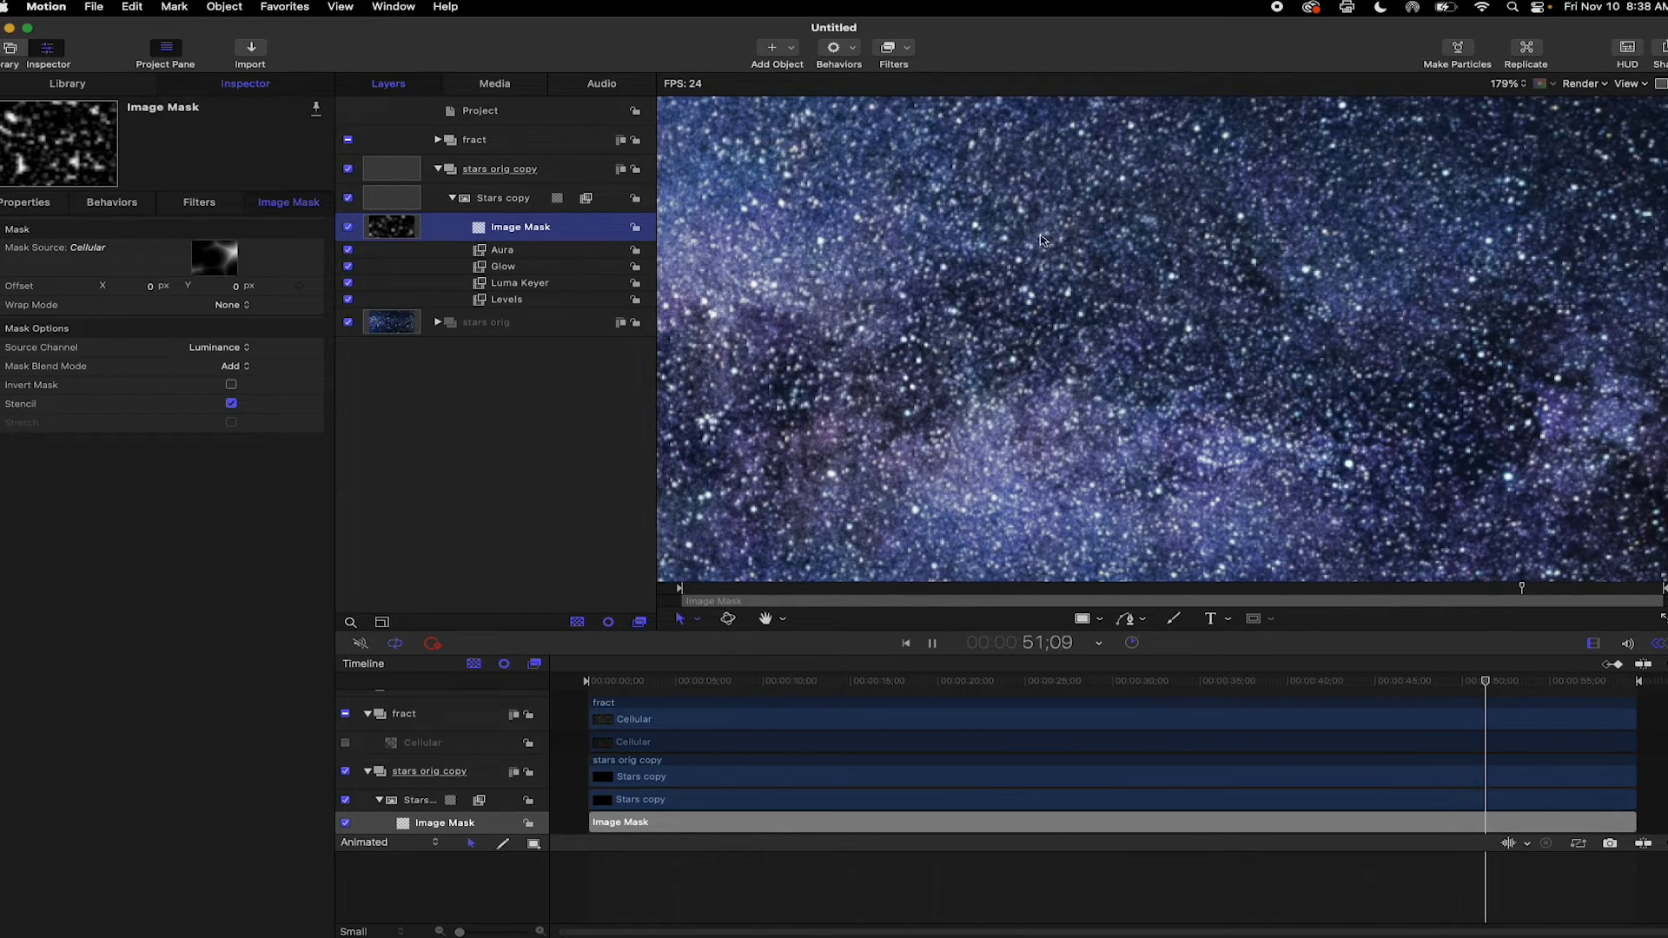
{"action": "scroll", "coordinate": [927, 289], "scroll_direction": "down", "scroll_amount": 1}
{"action": "scroll", "coordinate": [927, 289], "scroll_direction": "down", "scroll_amount": 5}
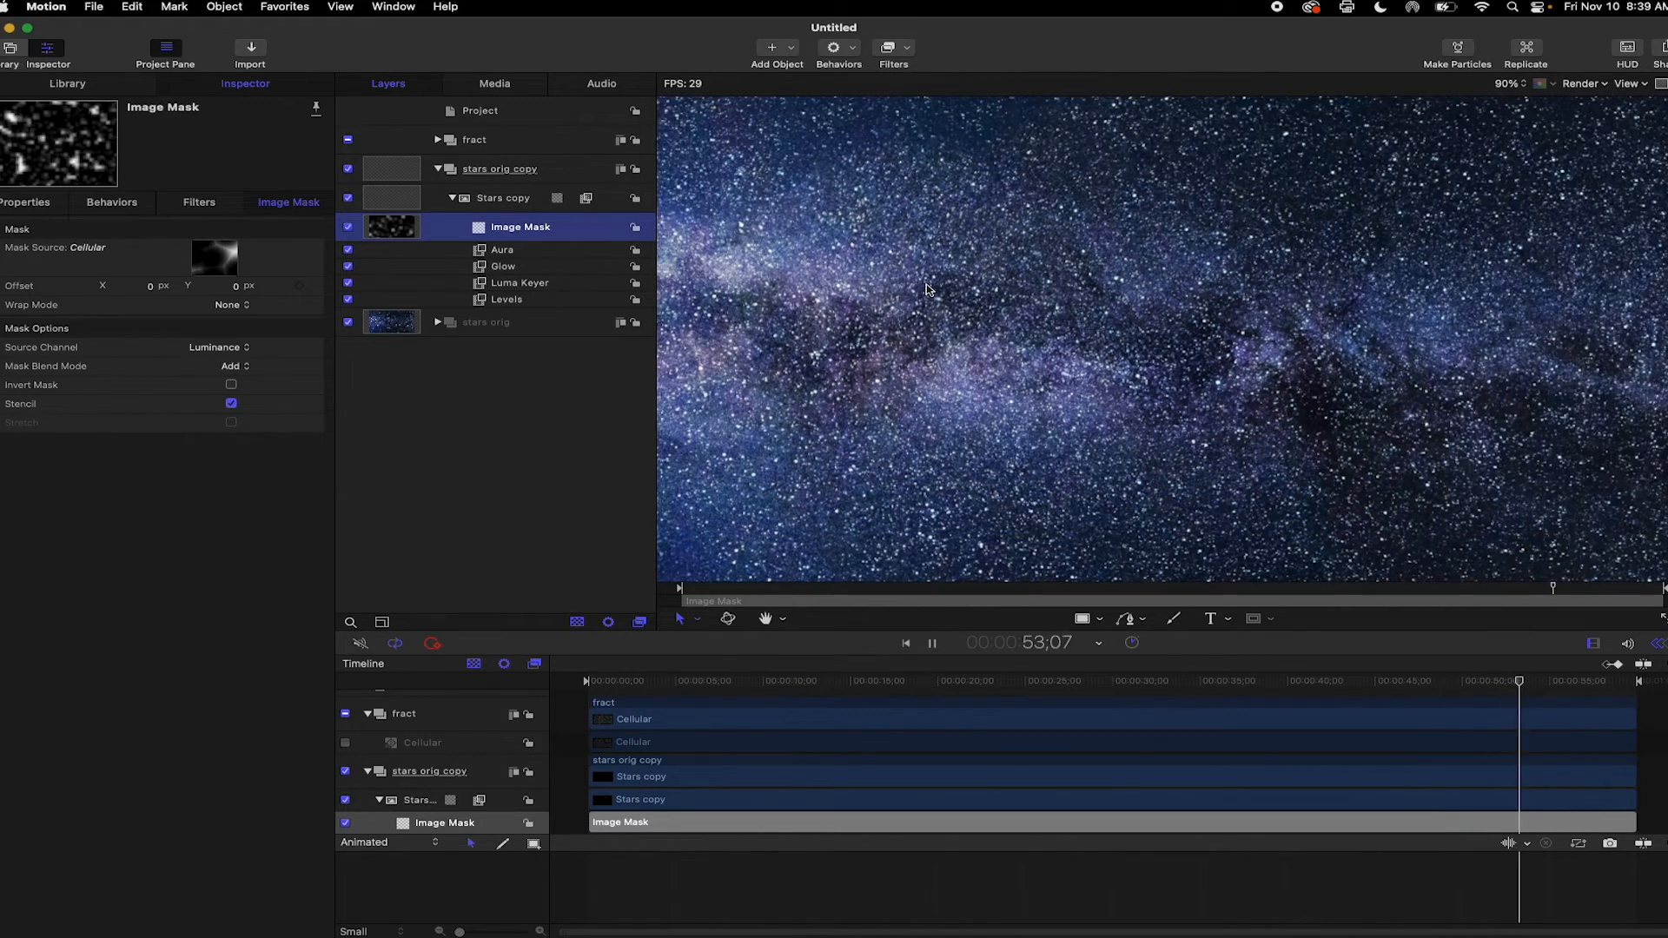
{"action": "scroll", "coordinate": [916, 289], "scroll_direction": "right", "scroll_amount": 2}
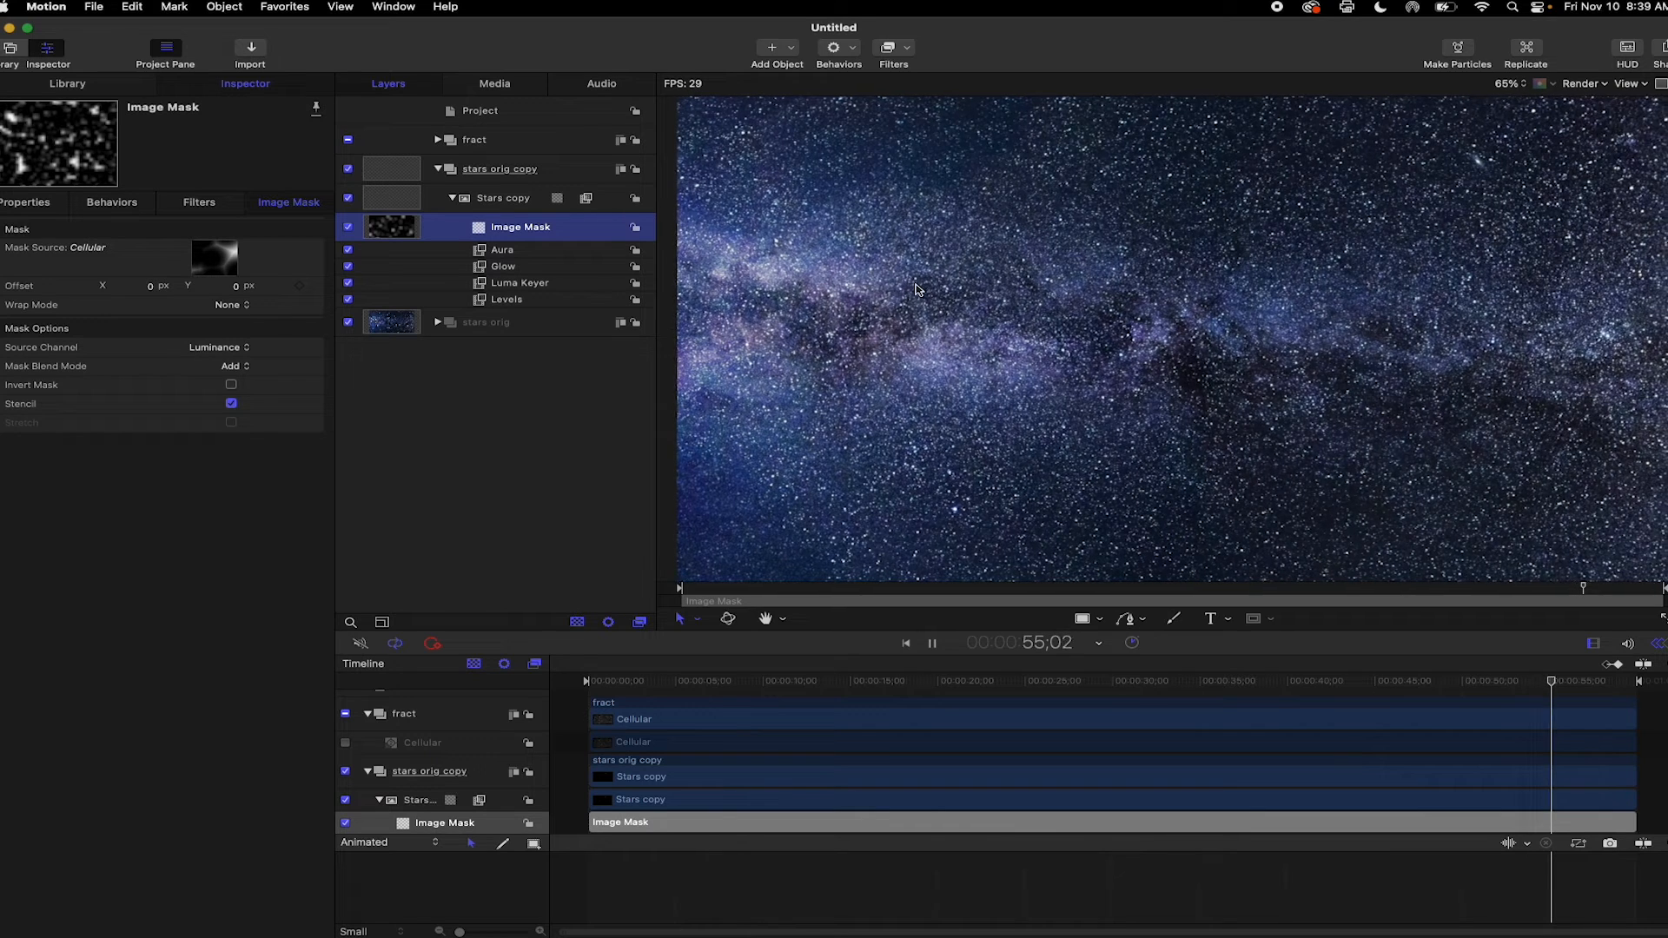
Step: Add a Brightness filter to the Stars layer in the stars orig group and set its brightness to 0.5
{"action": "left_click", "coordinate": [485, 324]}
{"action": "key", "text": "Right"}
{"action": "left_click", "coordinate": [487, 356]}
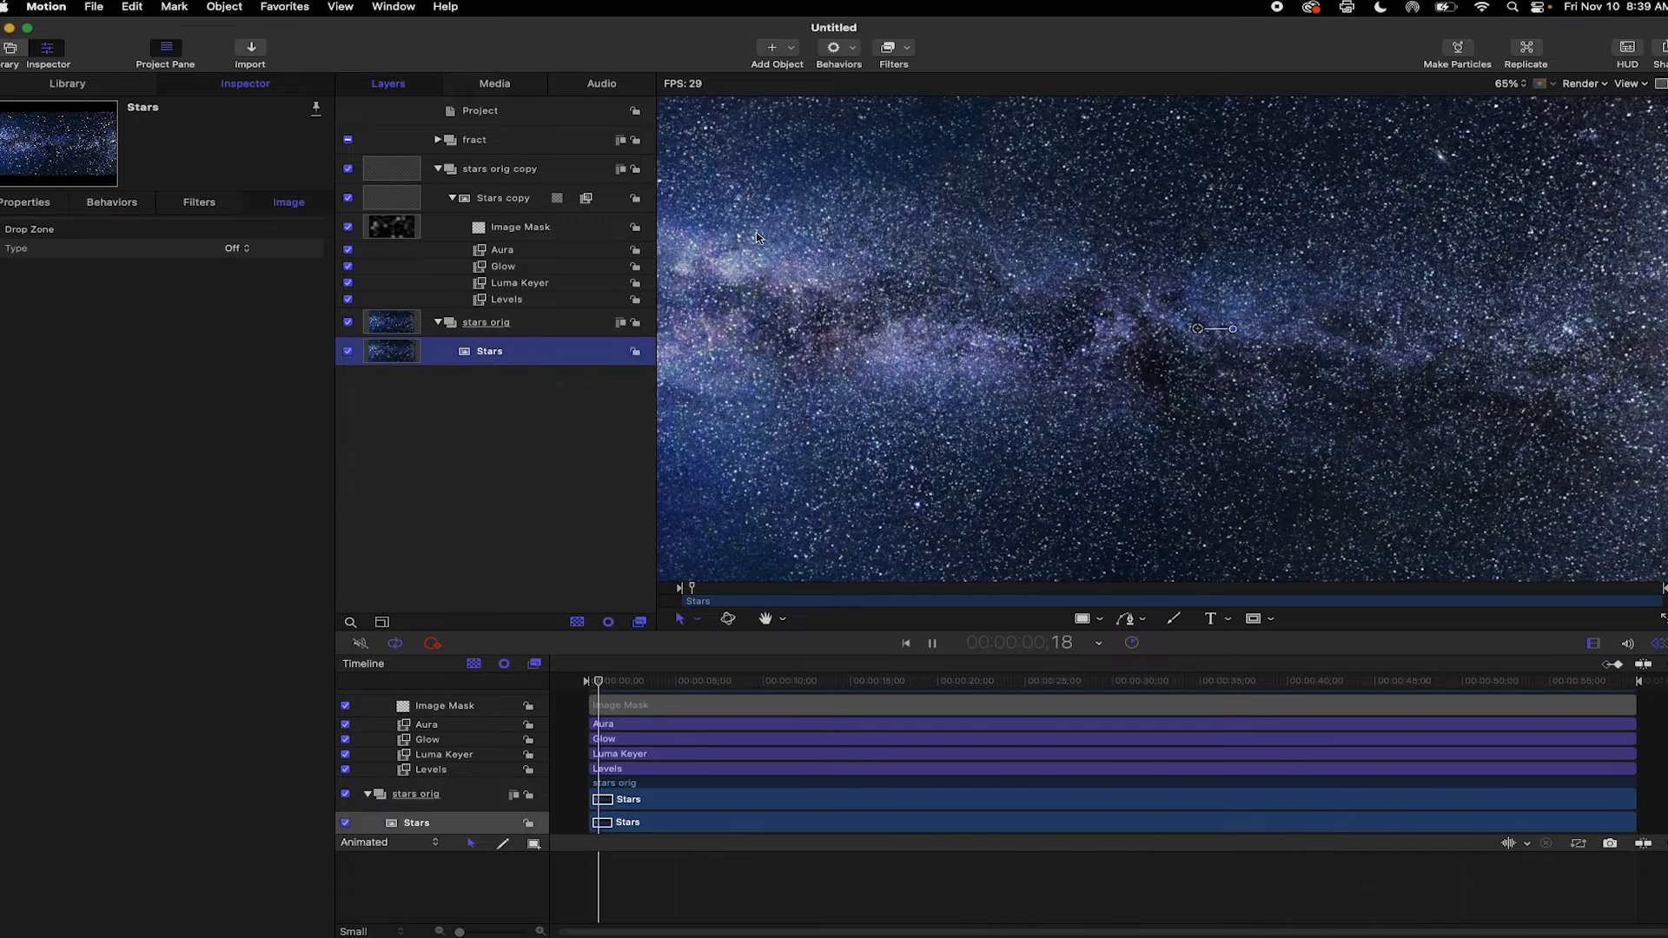
{"action": "left_click", "coordinate": [903, 52]}
{"action": "mouse_move", "coordinate": [921, 122]}
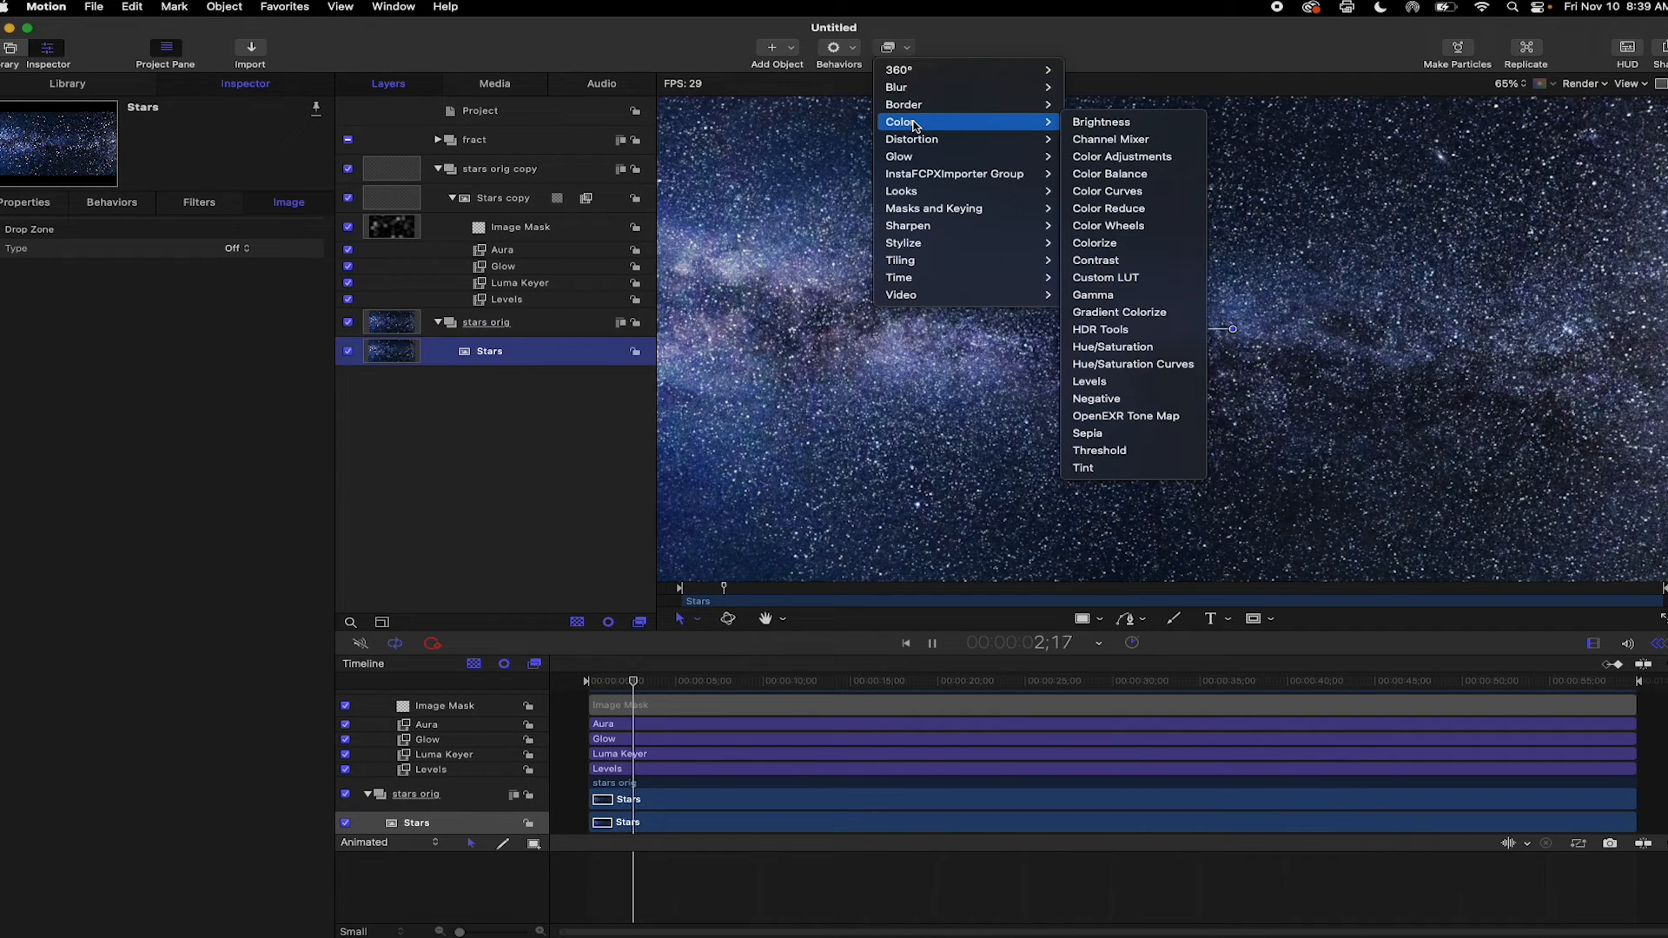
{"action": "left_click", "coordinate": [1114, 124]}
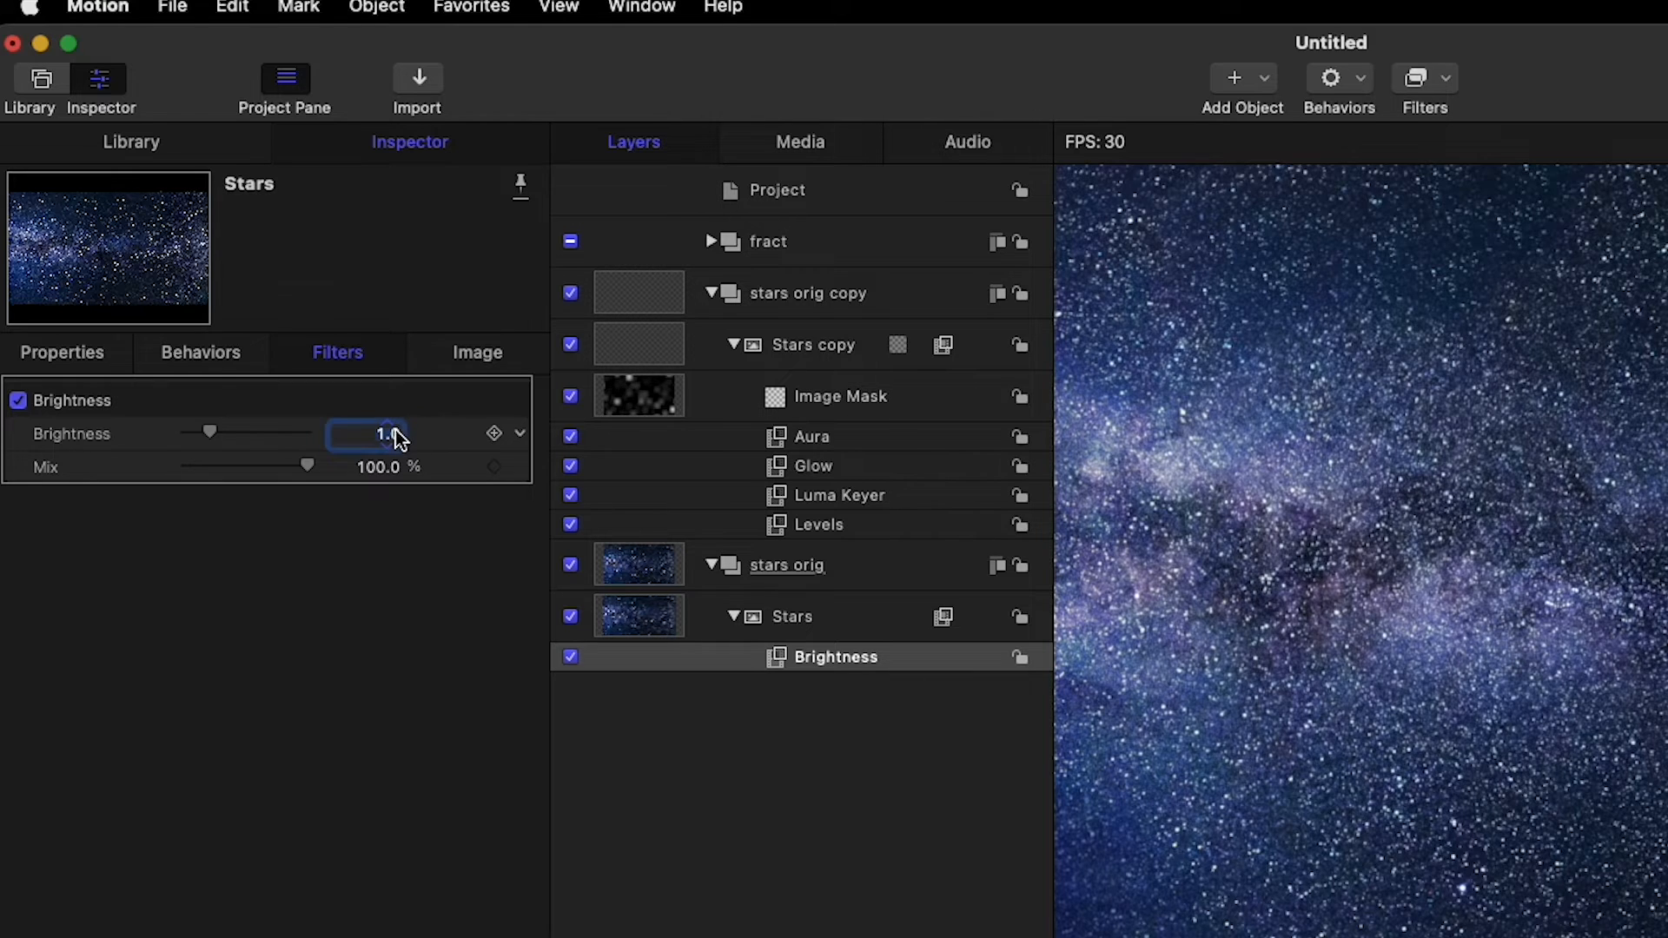
{"action": "type", "text": "0.5"}
{"action": "key", "text": "Return"}
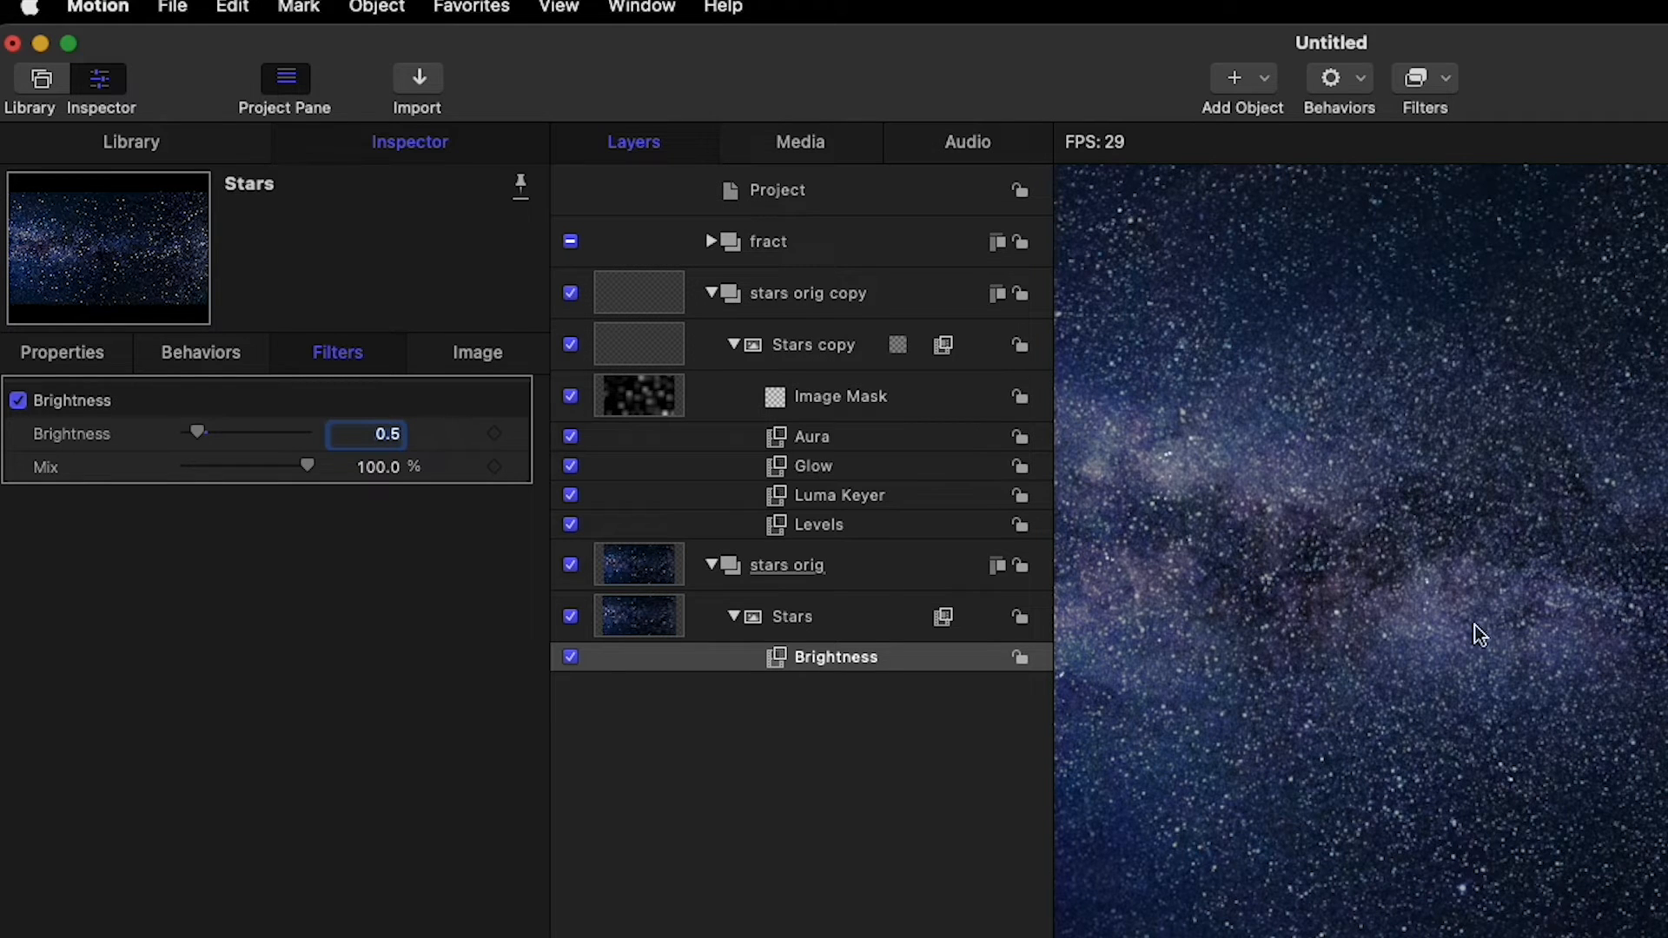
Step: Add a Gamma filter to the original Stars layer and set its gamma to 0.86
{"action": "left_click", "coordinate": [1424, 80]}
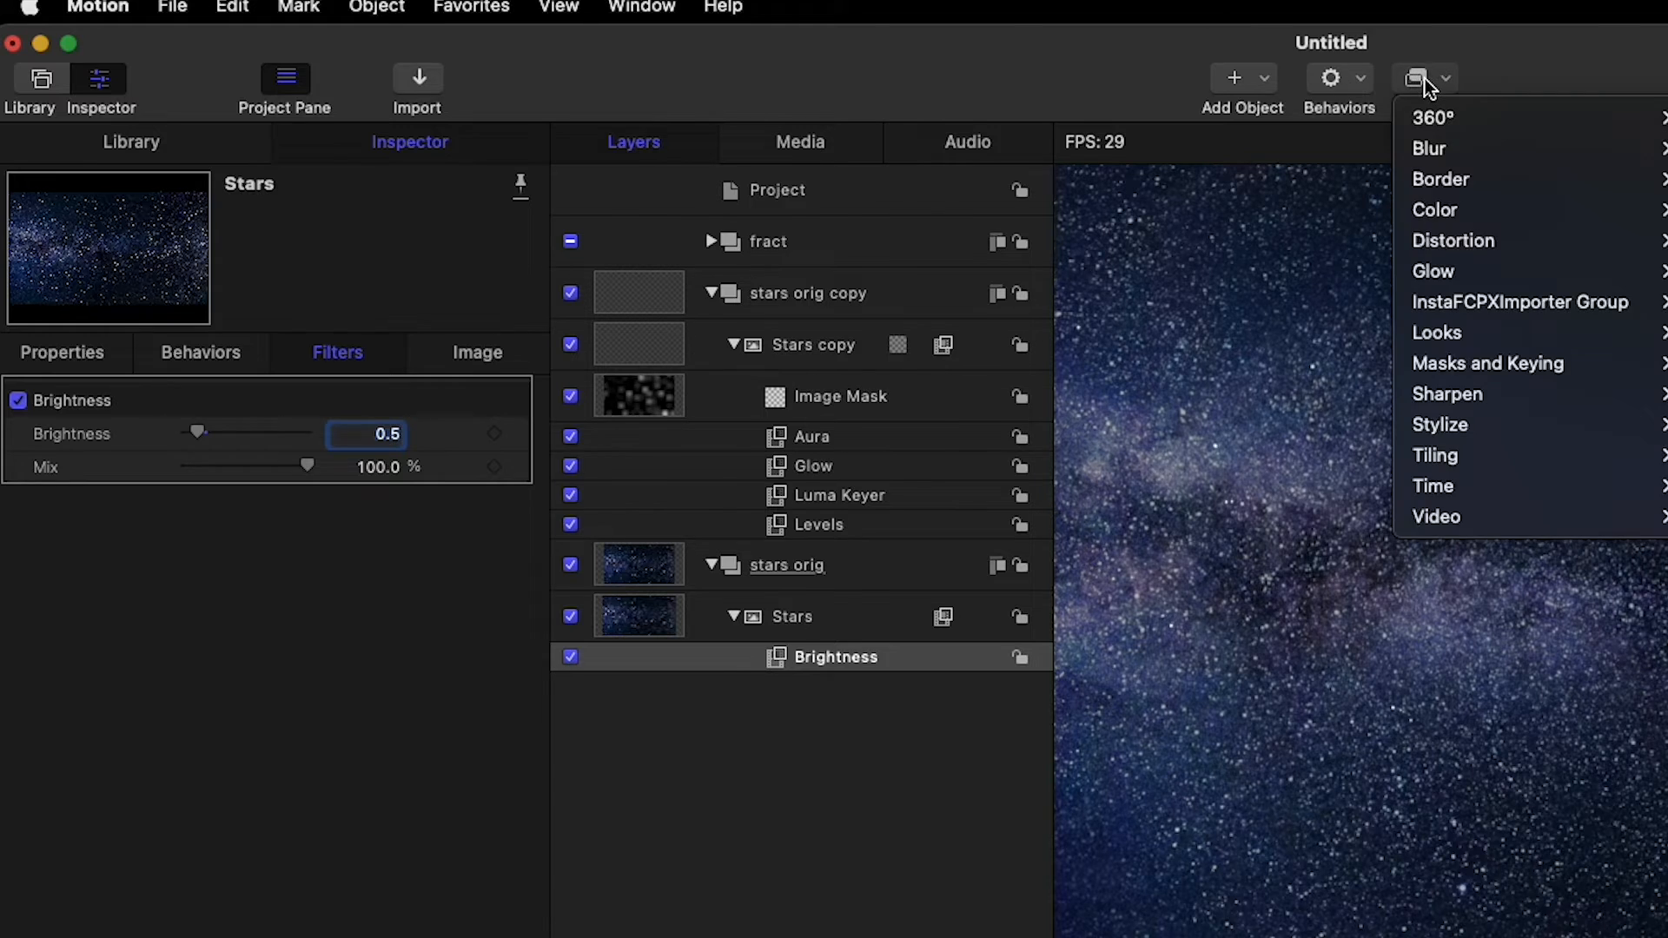
{"action": "mouse_move", "coordinate": [1436, 209]}
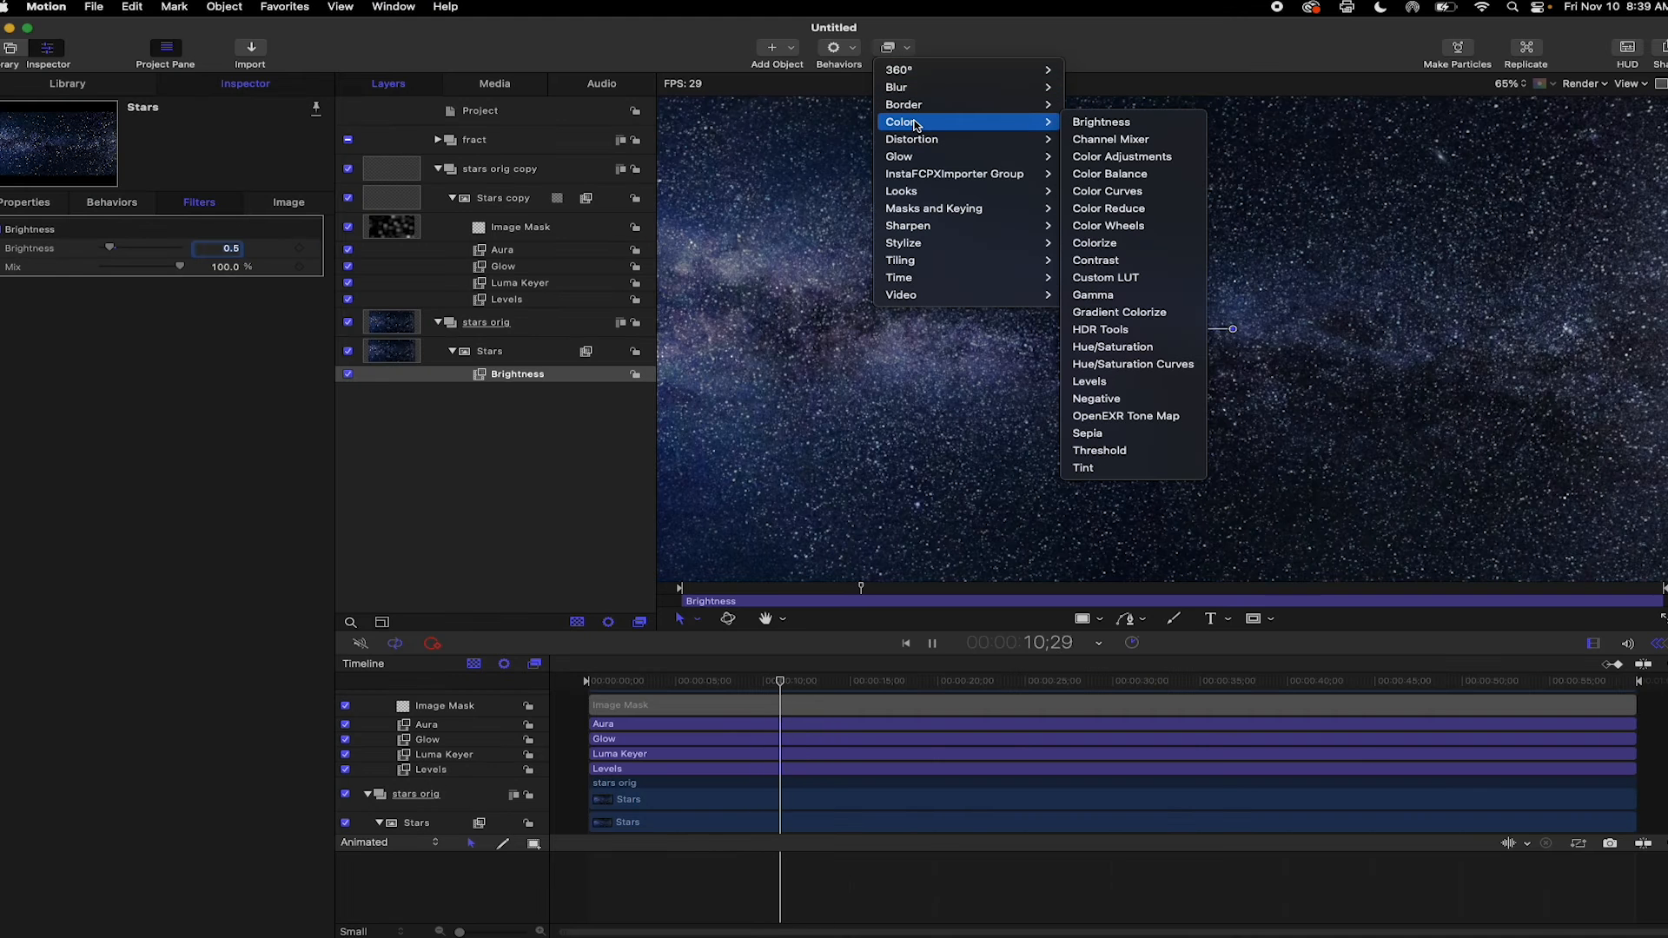
{"action": "left_click", "coordinate": [1120, 294]}
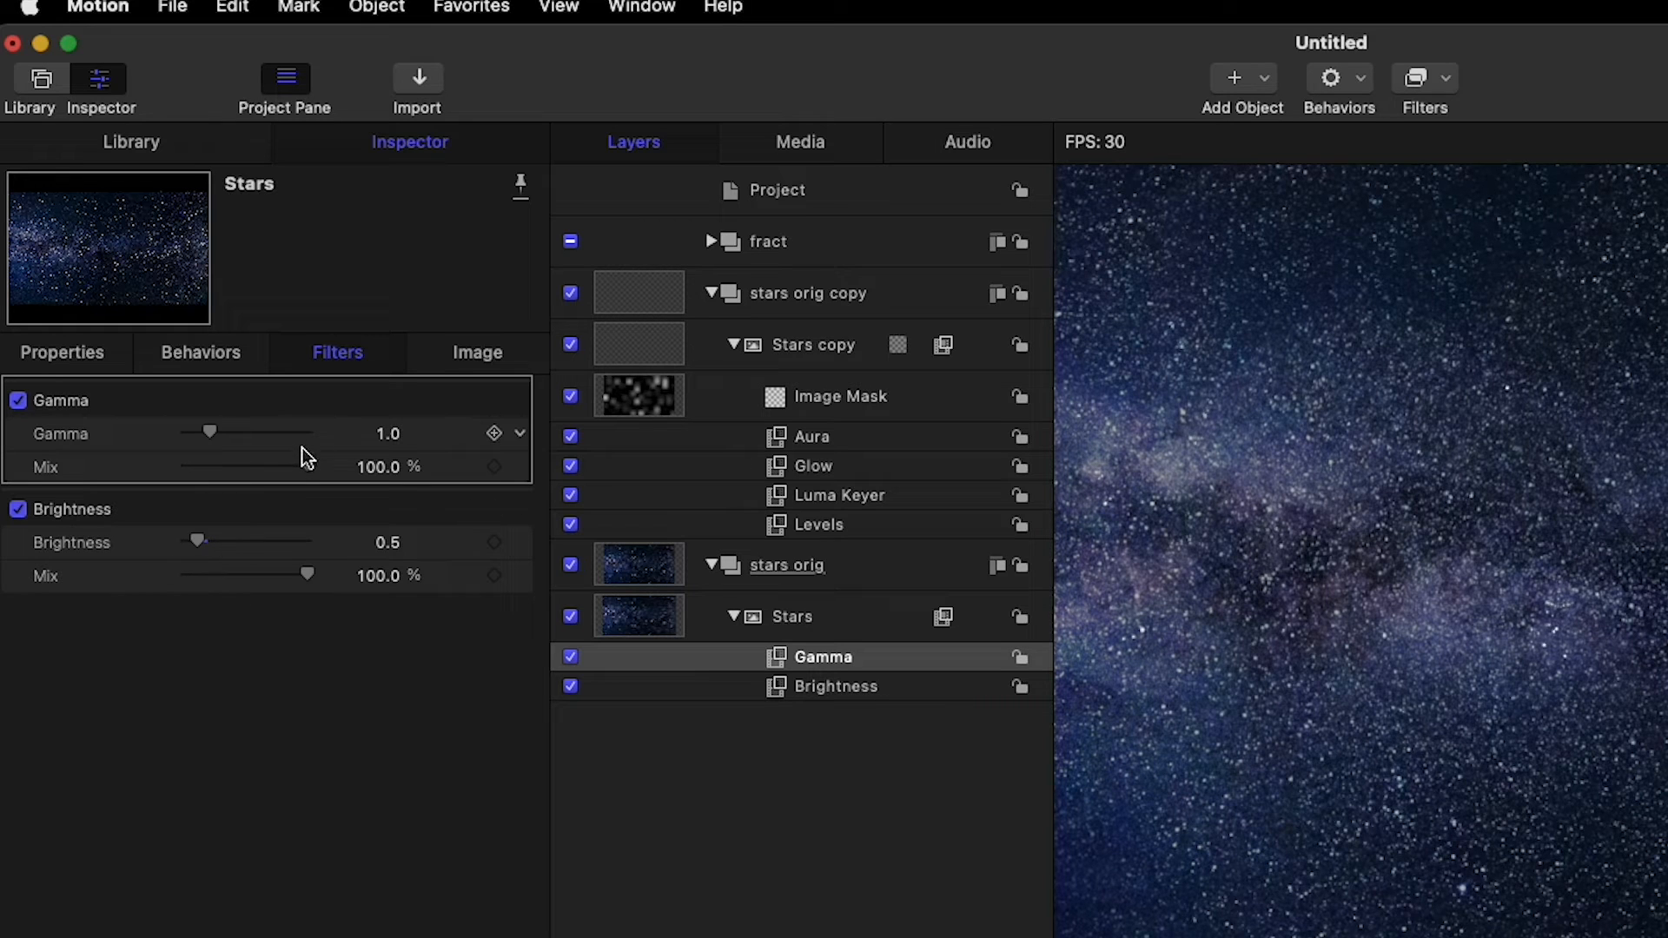
{"action": "left_click_drag", "start_coordinate": [215, 433], "coordinate": [212, 432]}
{"action": "left_click", "coordinate": [363, 432]}
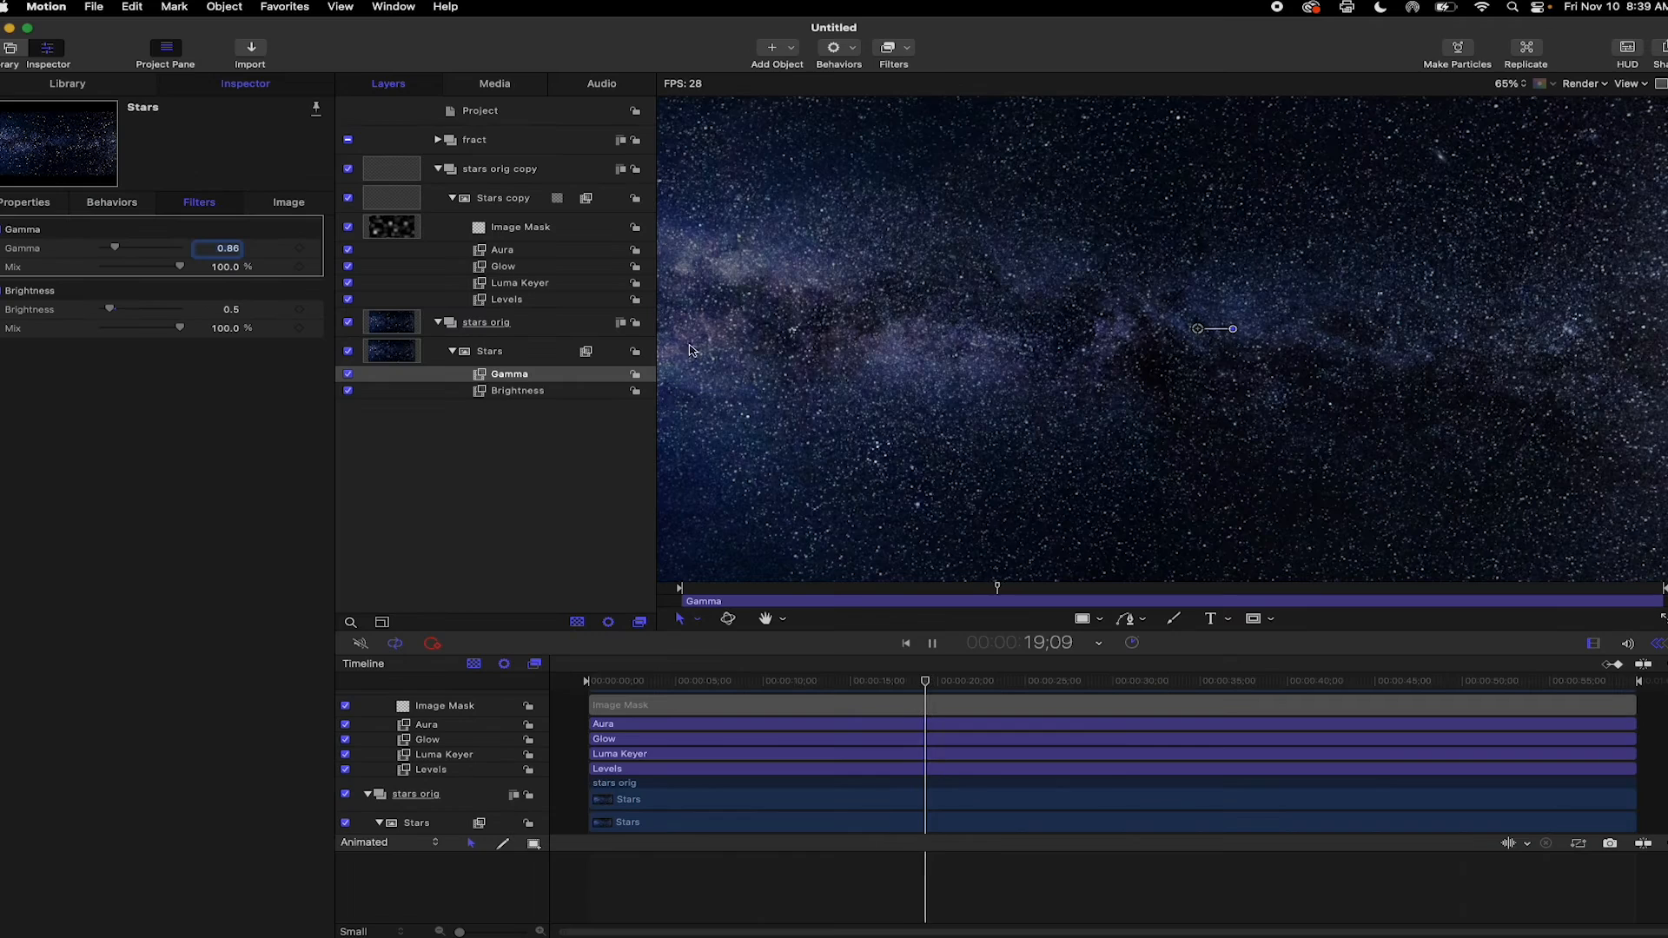
Step: Examine the twinkling stars over the darkened sky, both close up and across the whole frame
{"action": "scroll", "coordinate": [912, 426], "scroll_direction": "up", "scroll_amount": 5}
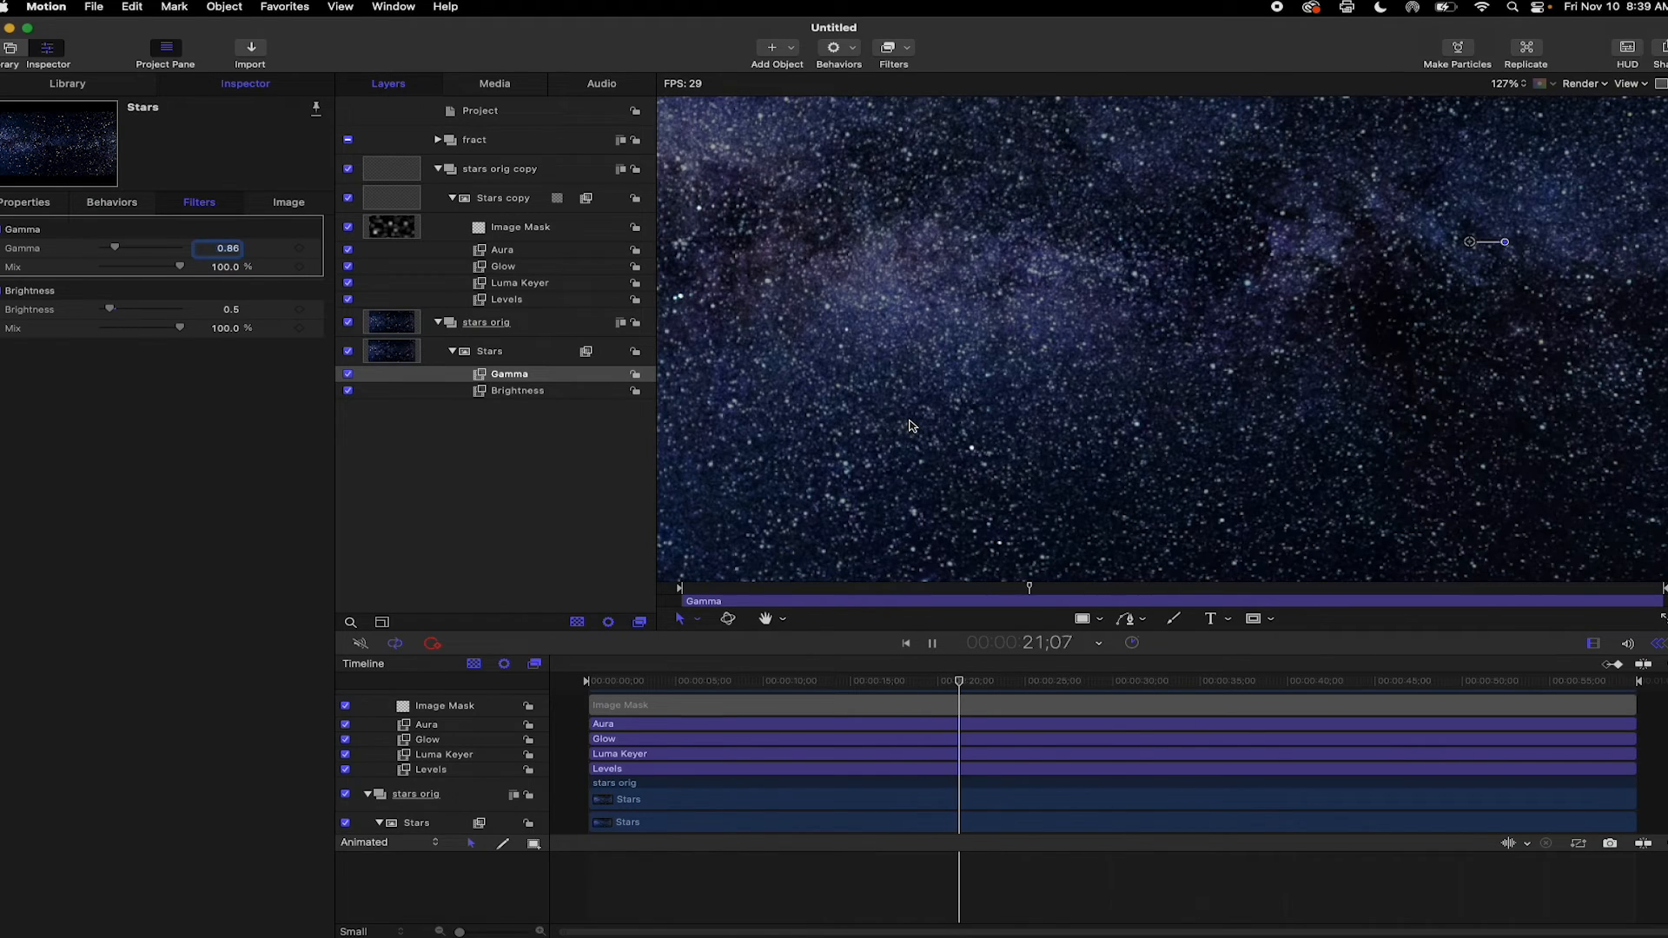
{"action": "scroll", "coordinate": [1217, 379], "scroll_direction": "up", "scroll_amount": 2}
{"action": "scroll", "coordinate": [1204, 379], "scroll_direction": "up", "scroll_amount": 3}
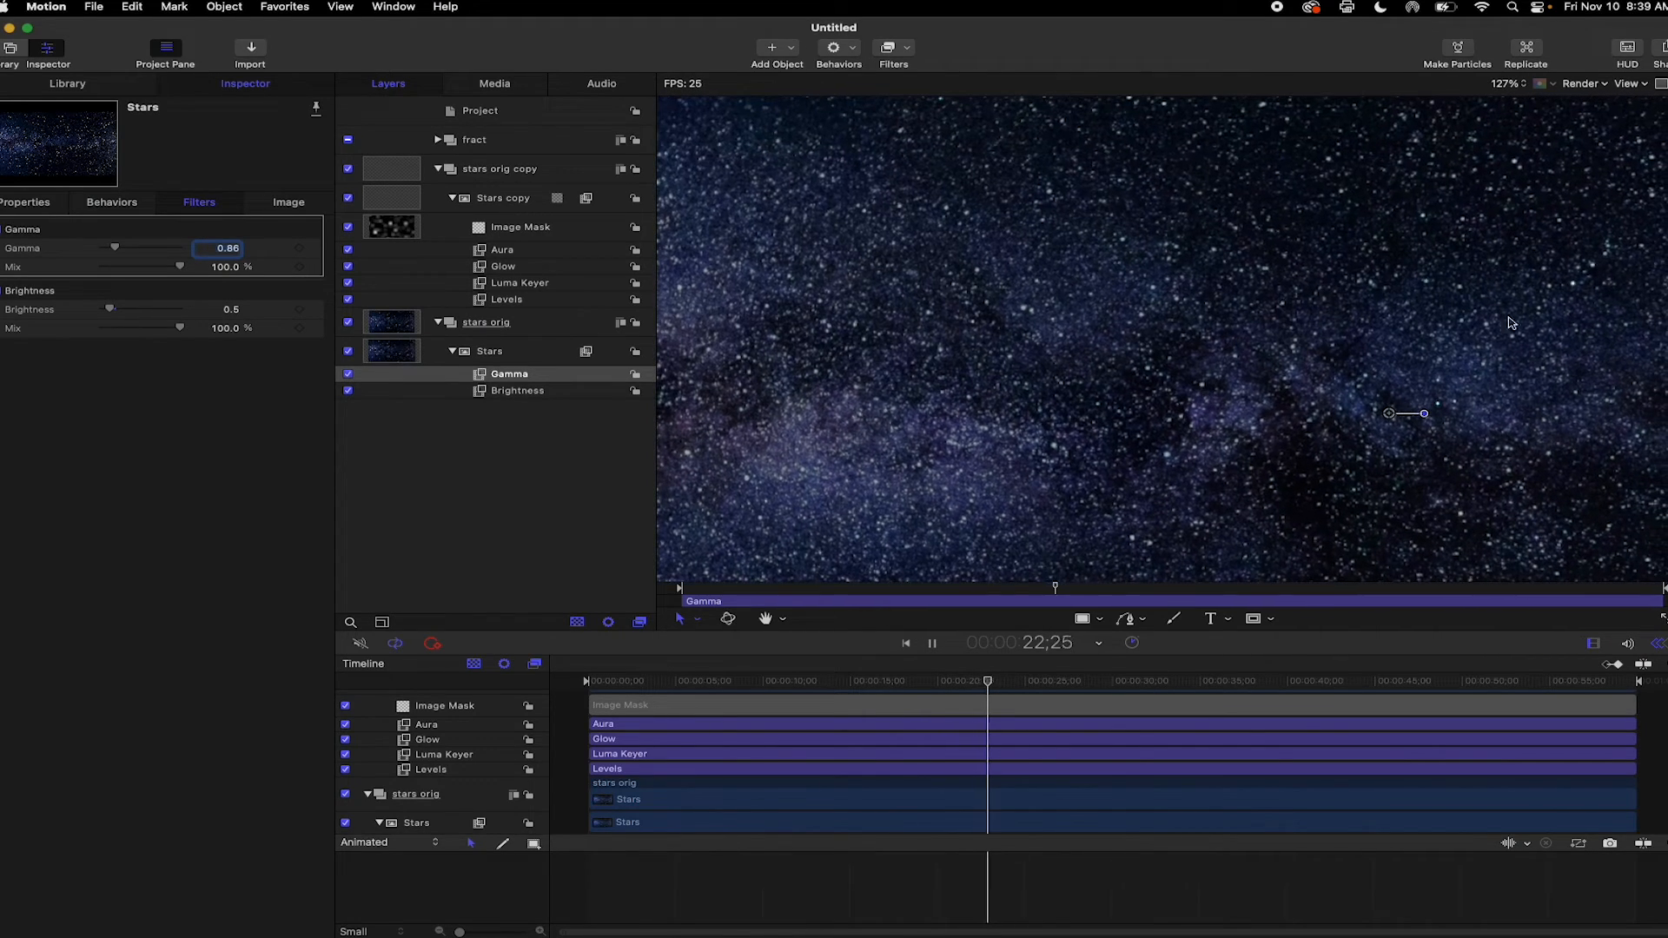
{"action": "scroll", "coordinate": [1023, 319], "scroll_direction": "left", "scroll_amount": 1}
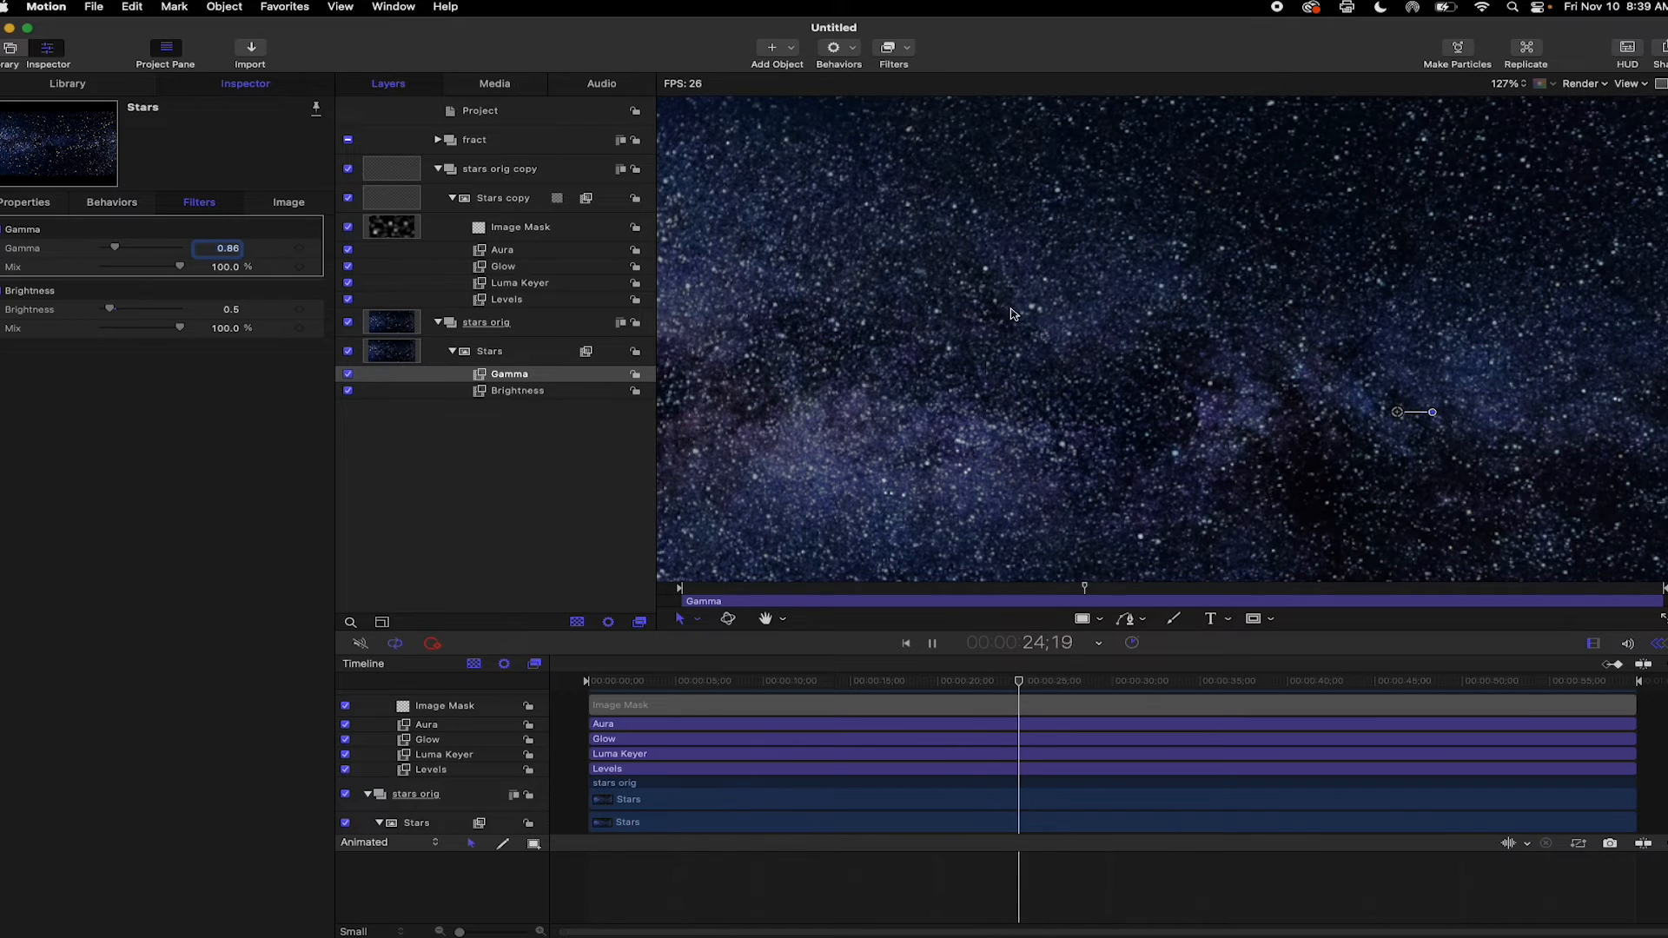
{"action": "scroll", "coordinate": [956, 347], "scroll_direction": "down", "scroll_amount": 5}
{"action": "scroll", "coordinate": [901, 377], "scroll_direction": "down", "scroll_amount": 3}
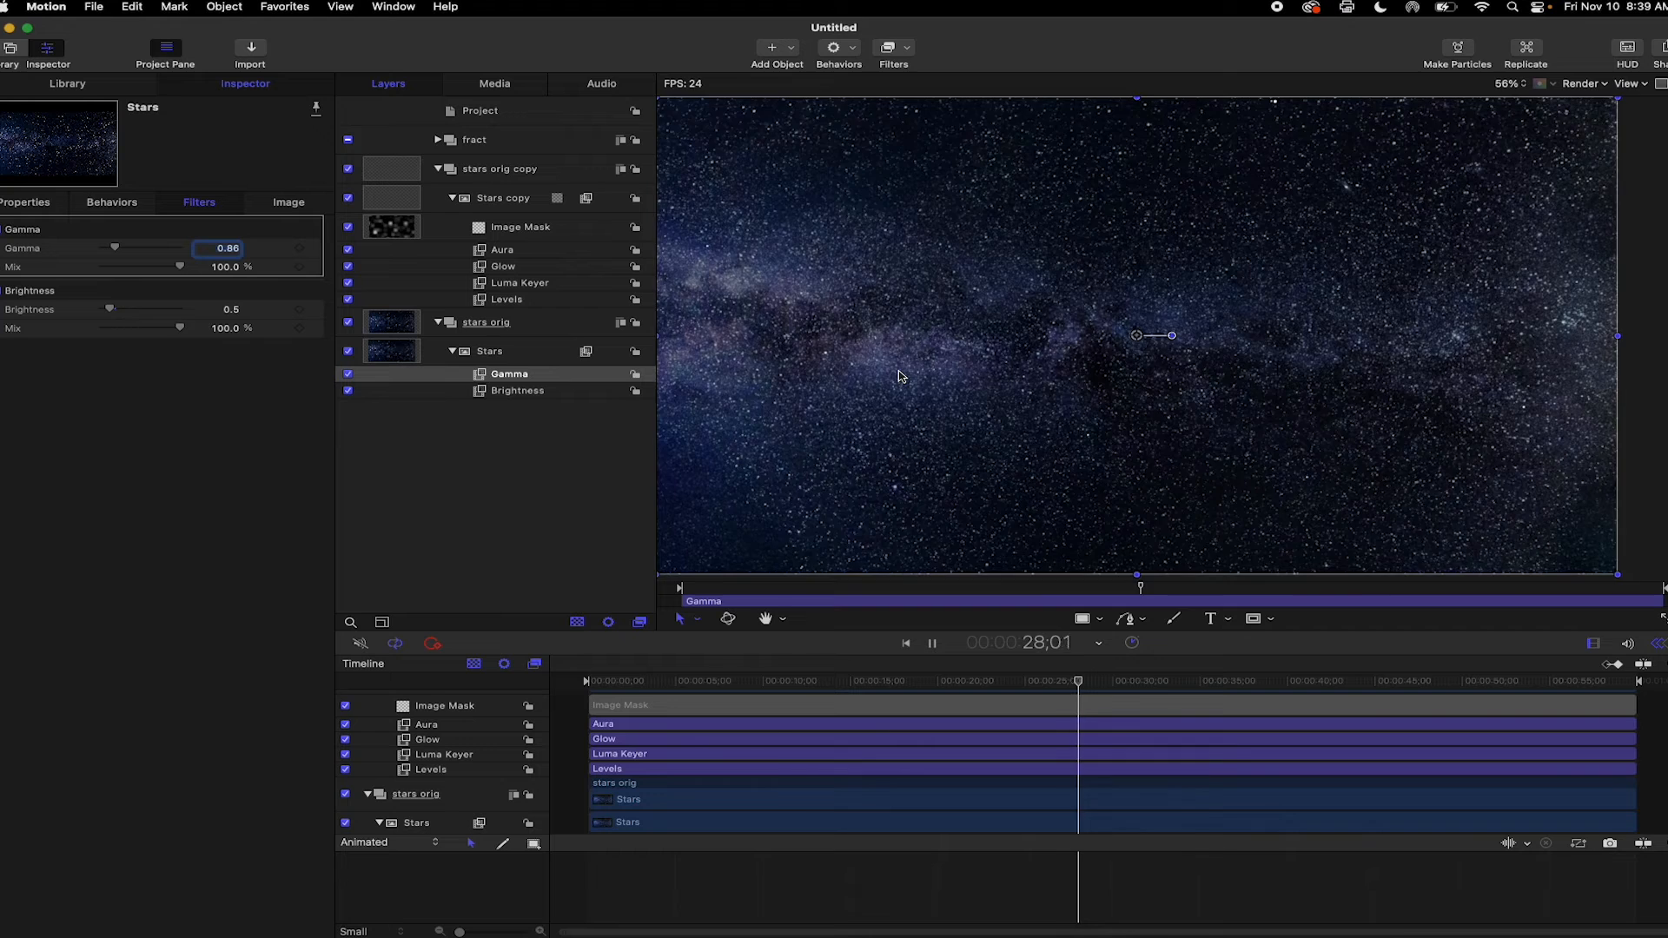
{"action": "scroll", "coordinate": [901, 376], "scroll_direction": "left", "scroll_amount": 2}
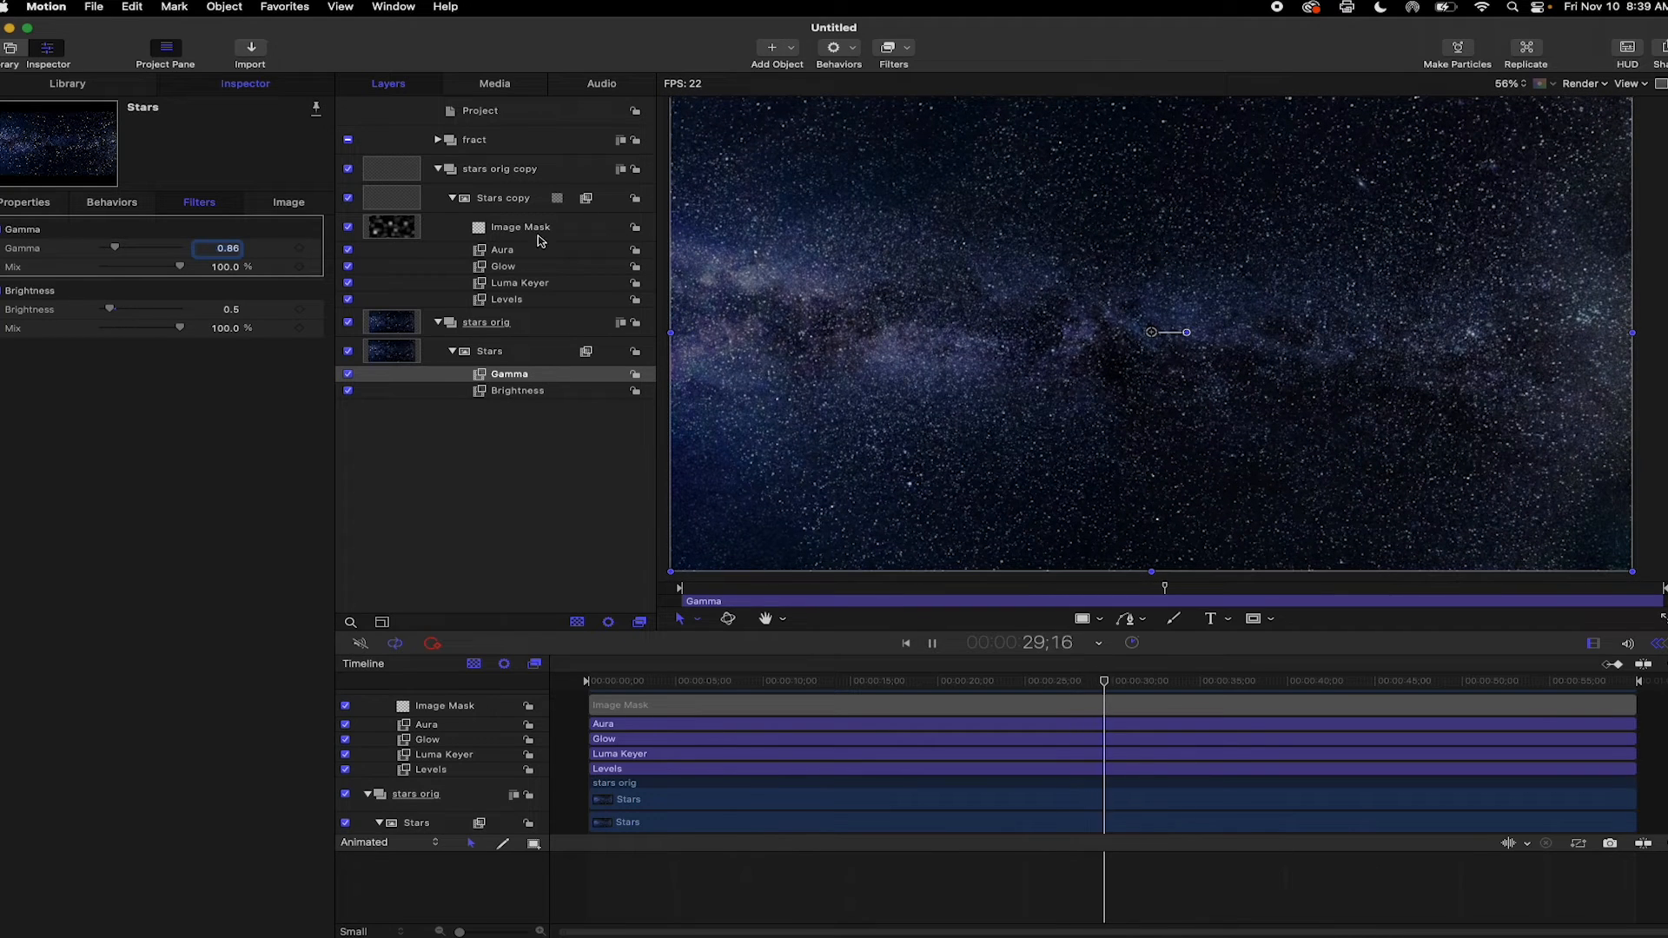
Step: Add a Contrast filter to the Stars copy layer and hide the original Stars layer
{"action": "left_click", "coordinate": [510, 200]}
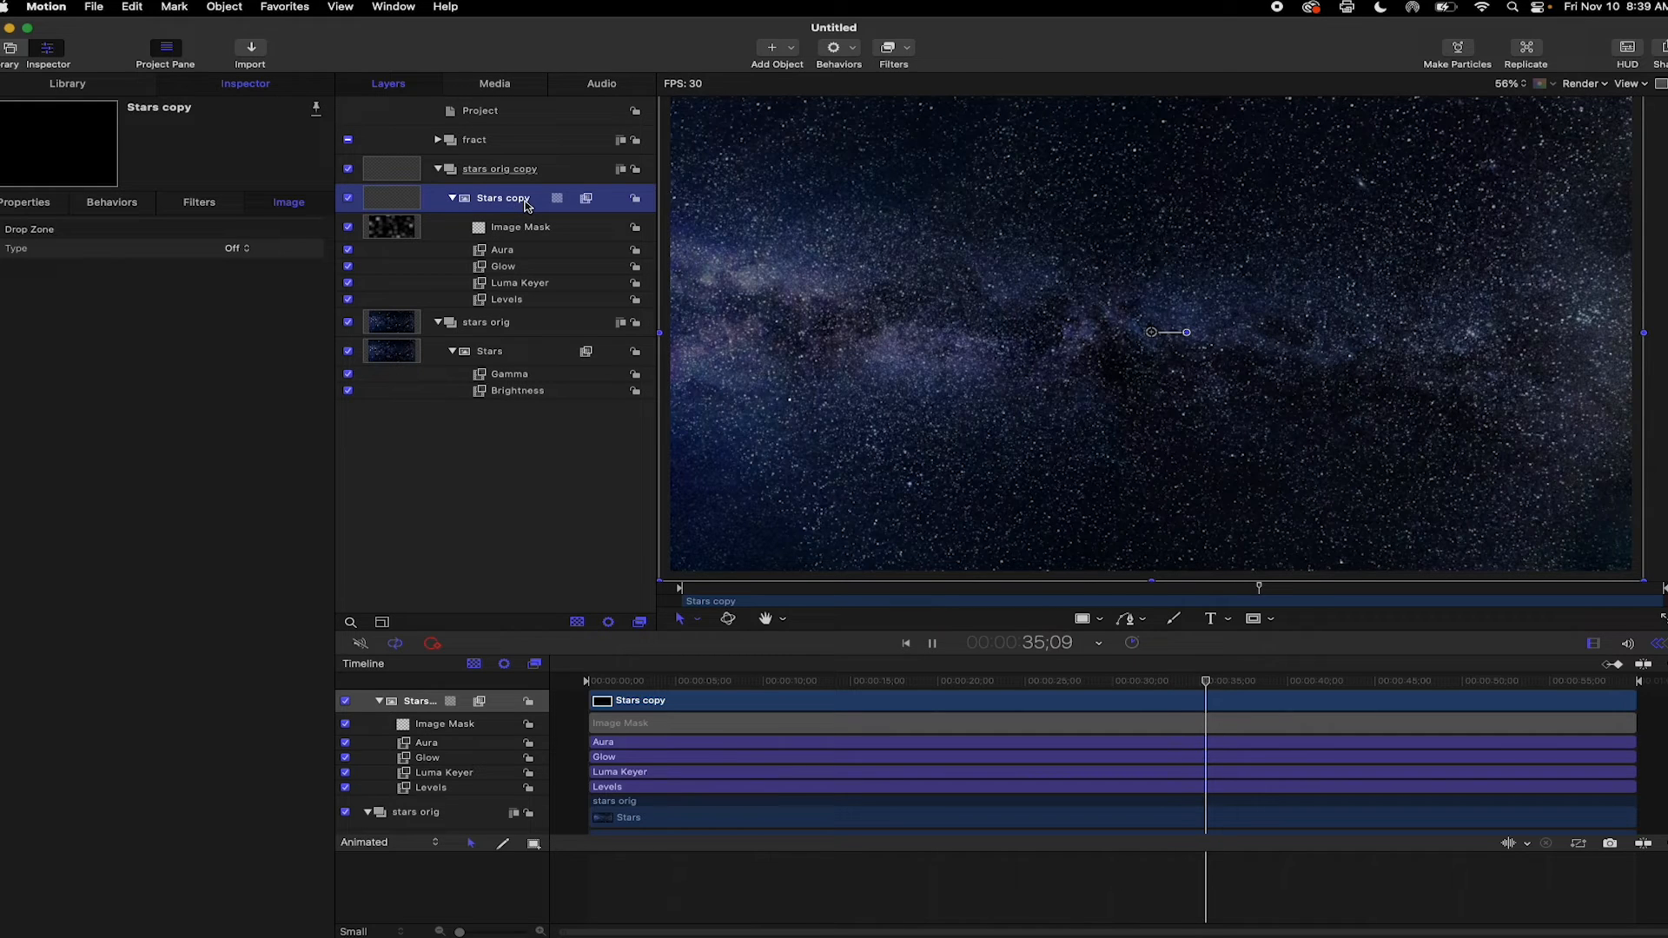
{"action": "left_click", "coordinate": [908, 49]}
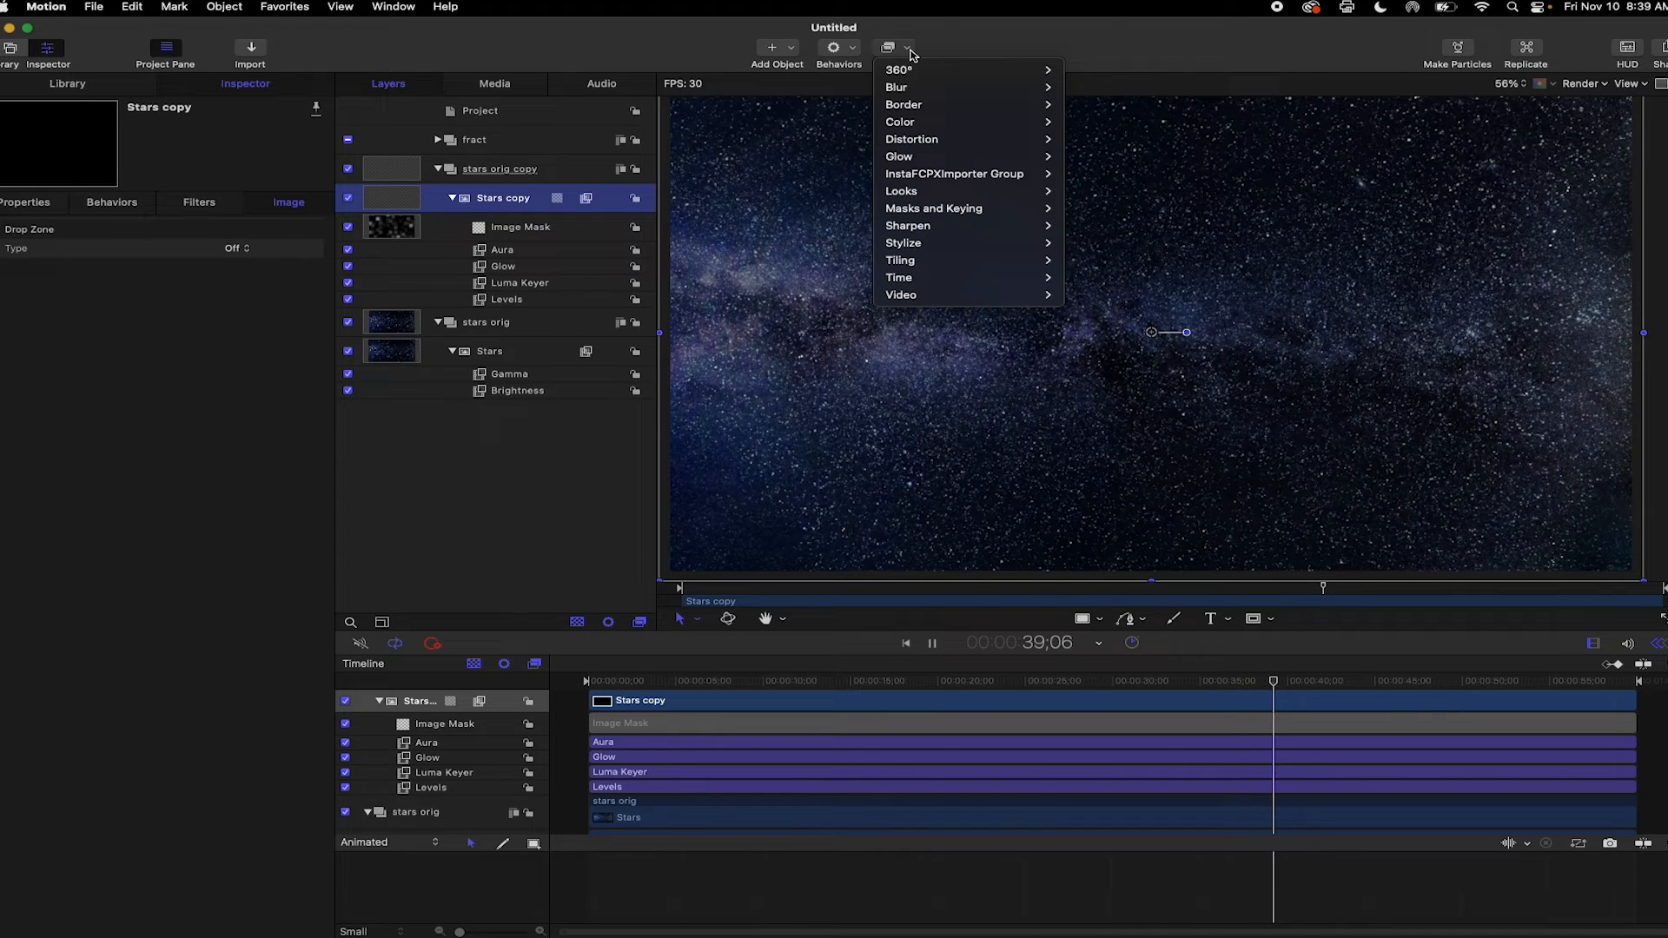
{"action": "mouse_move", "coordinate": [923, 127]}
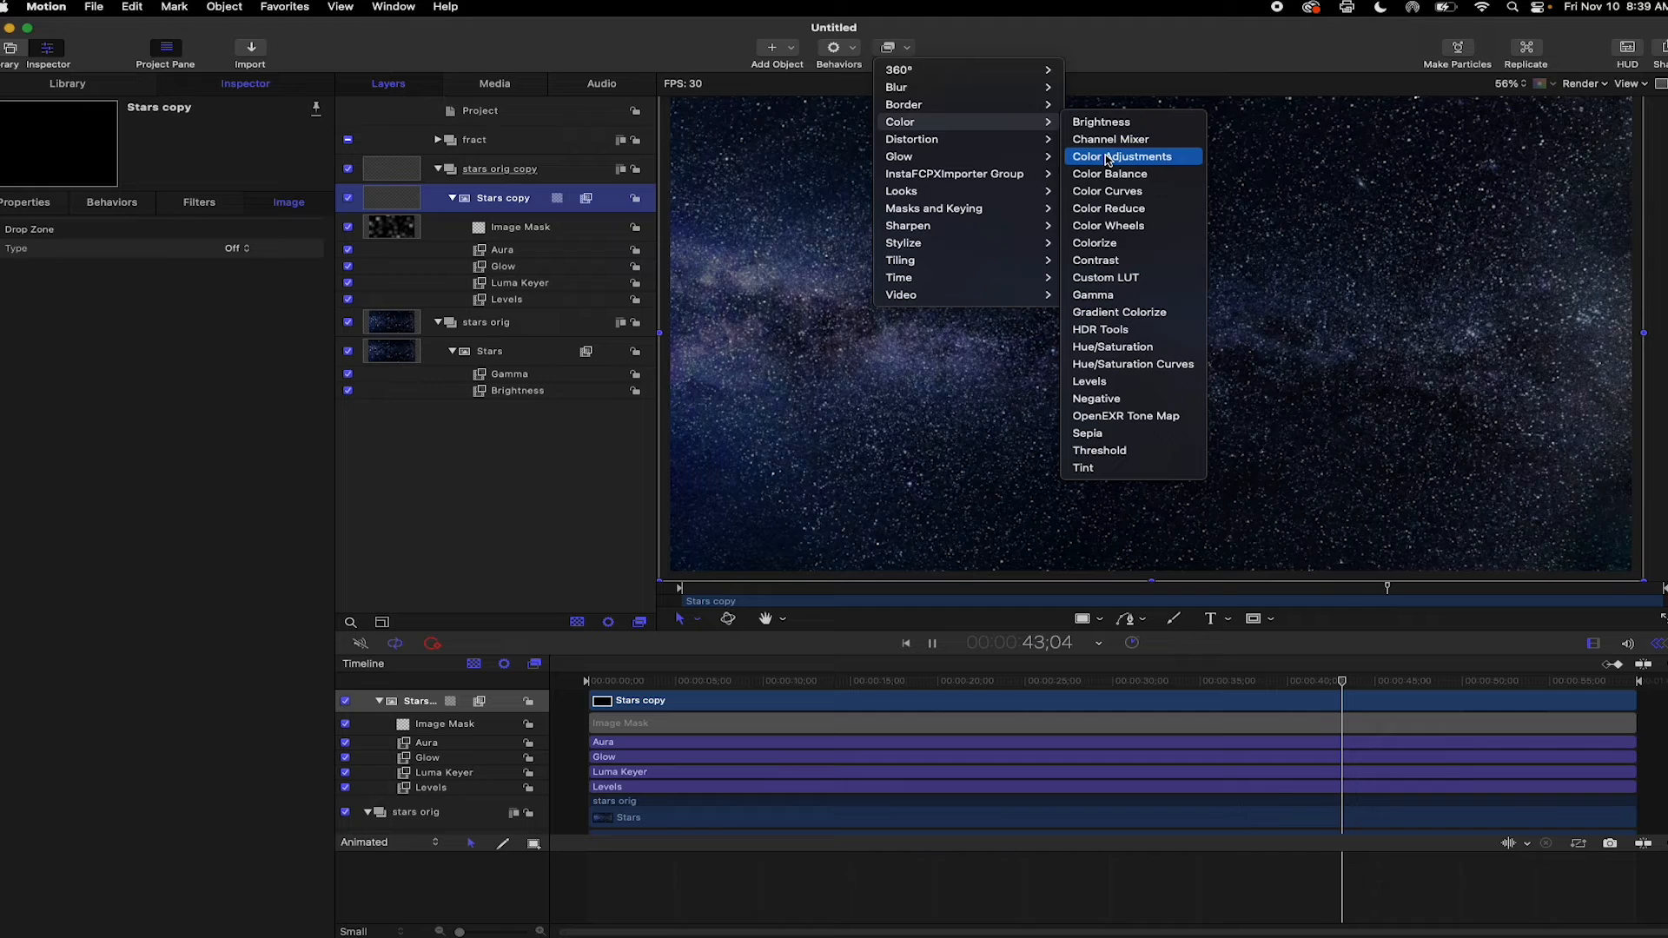
{"action": "left_click", "coordinate": [1131, 260]}
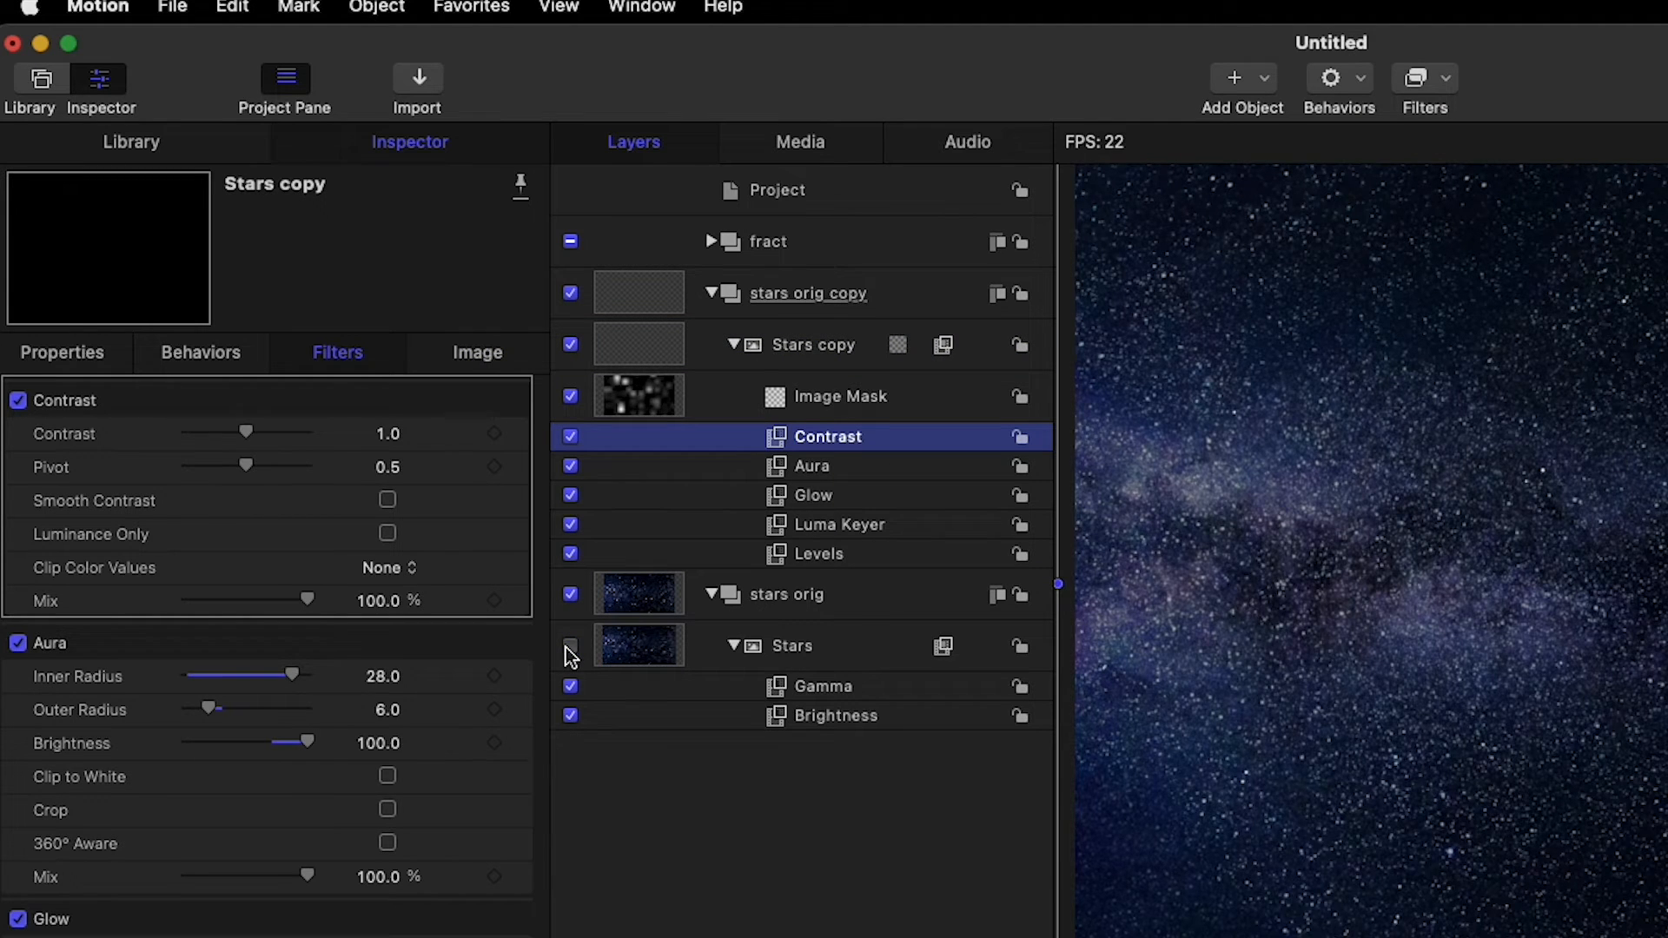
{"action": "left_click", "coordinate": [570, 645]}
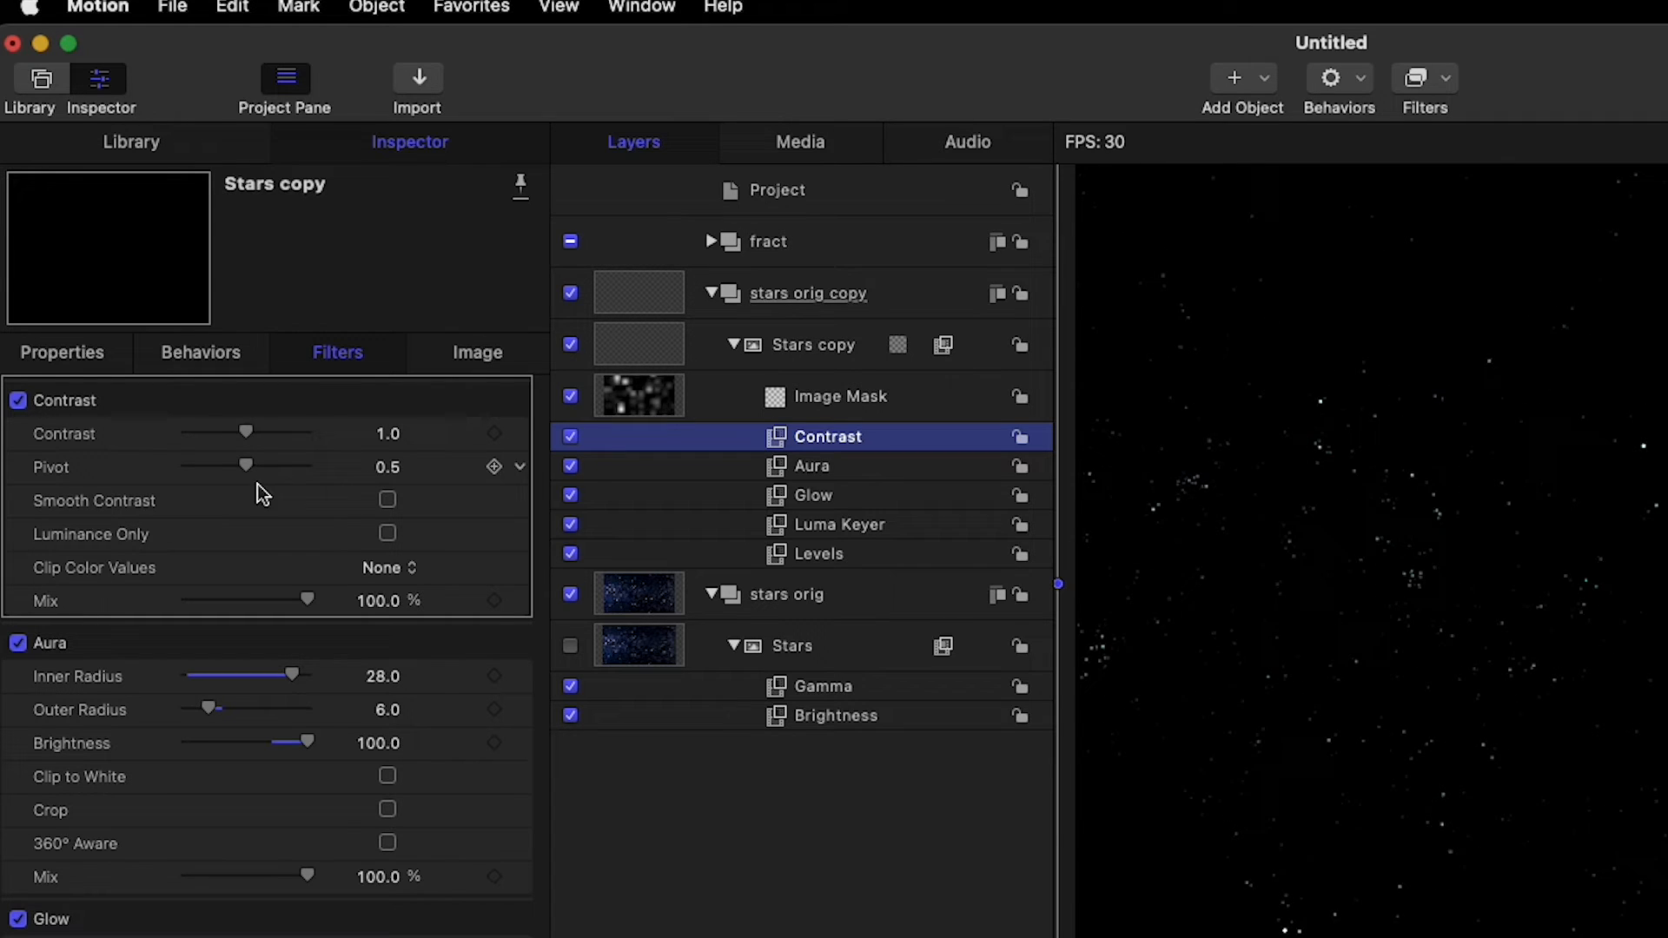
Step: Limit the Contrast filter on Stars copy to luminance only and set its contrast to 4
{"action": "left_click", "coordinate": [387, 534]}
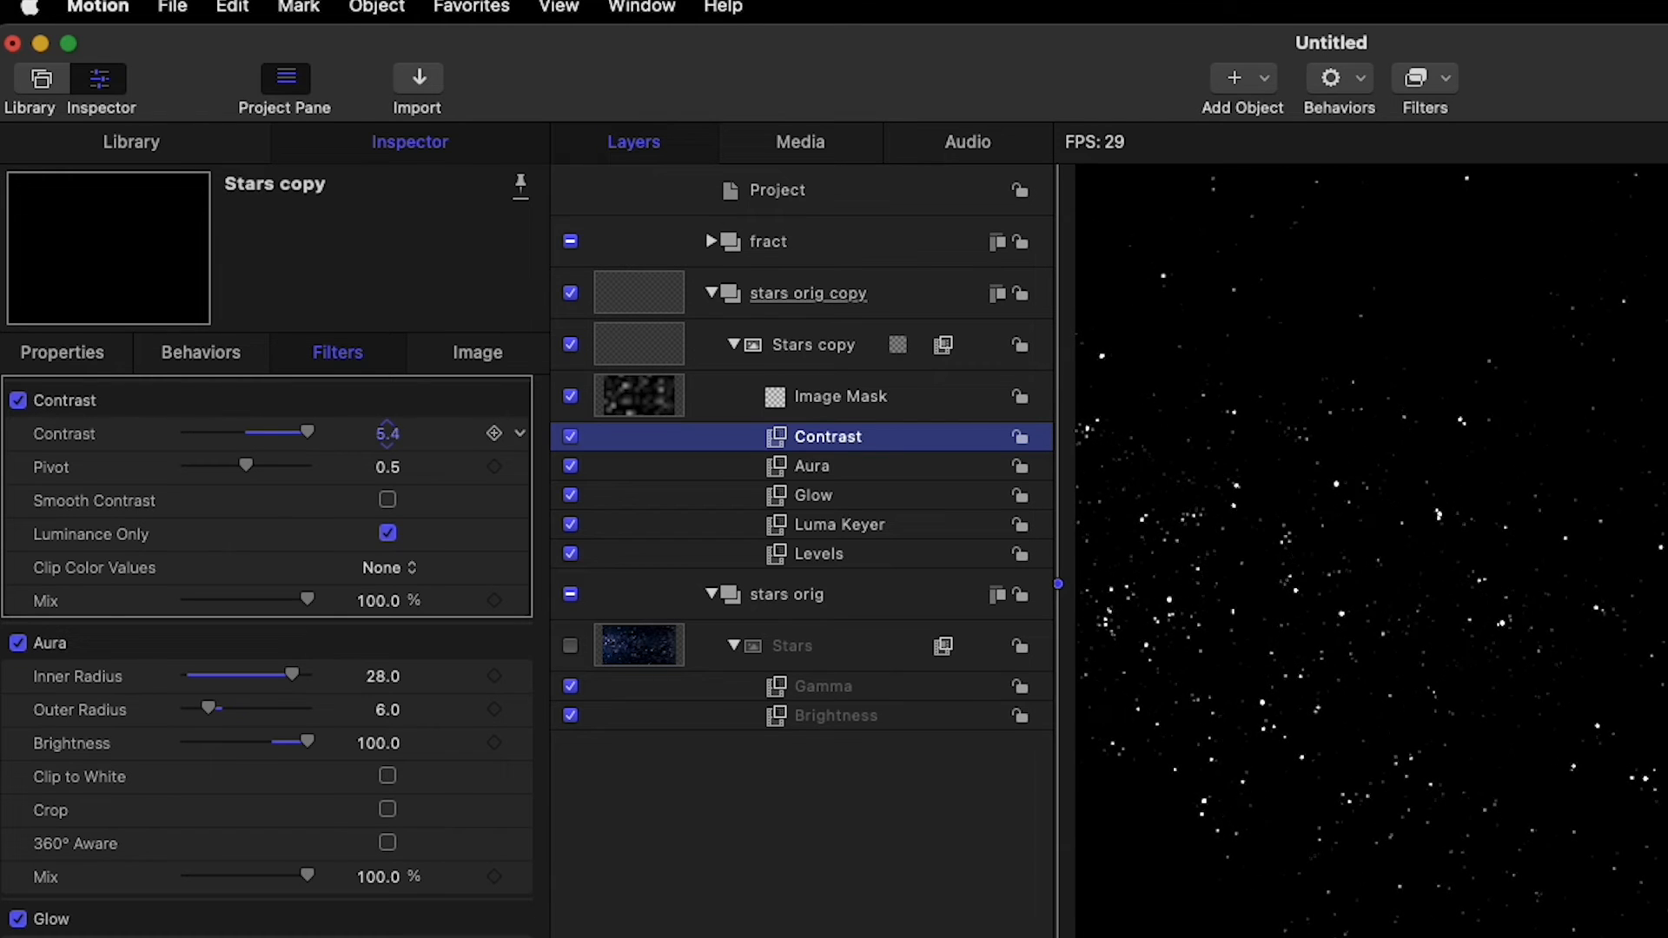
{"action": "left_click_drag", "start_coordinate": [388, 433], "coordinate": [387, 437]}
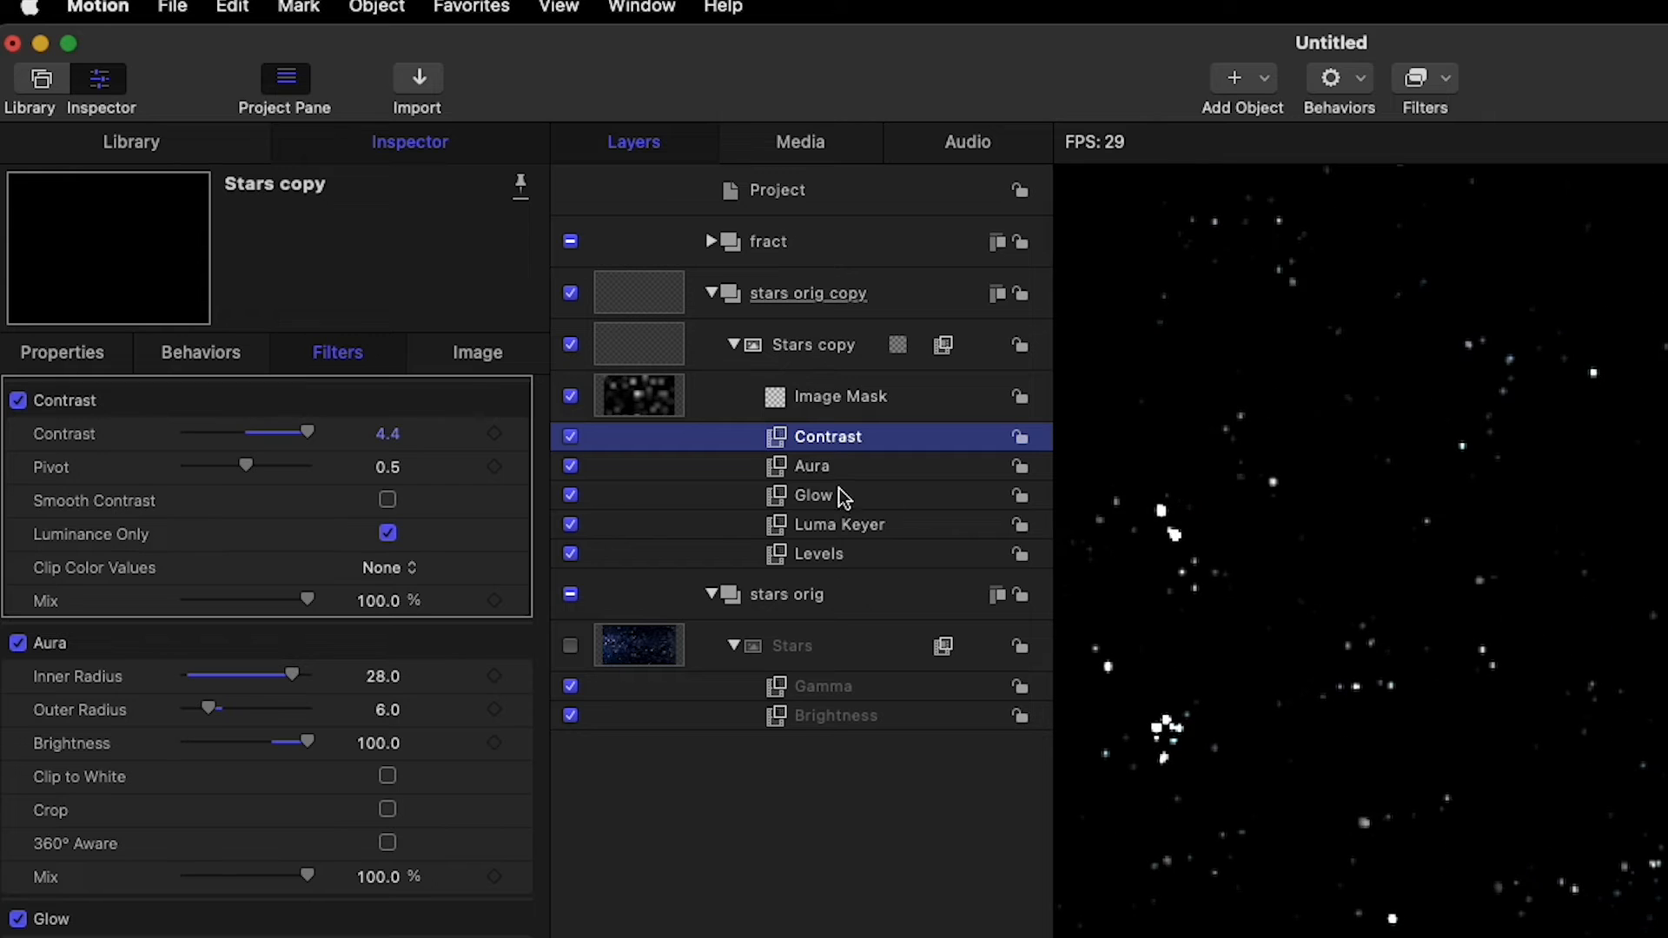
{"action": "left_click", "coordinate": [388, 443]}
{"action": "left_click", "coordinate": [388, 434]}
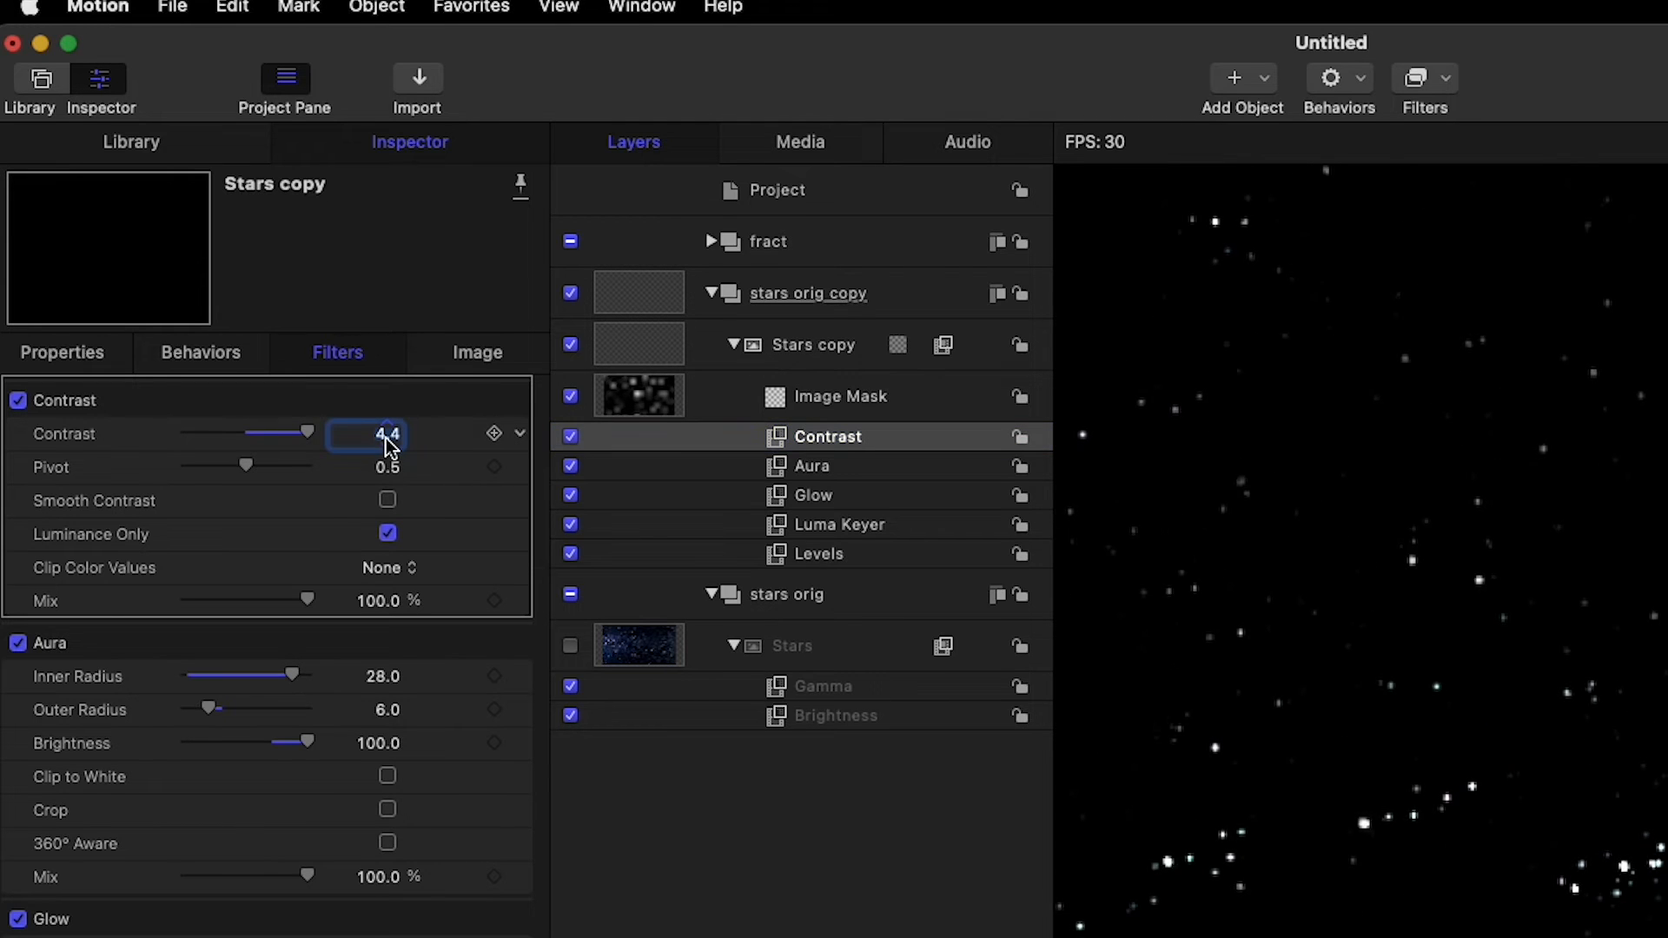
{"action": "type", "text": "4"}
{"action": "key", "text": "Return"}
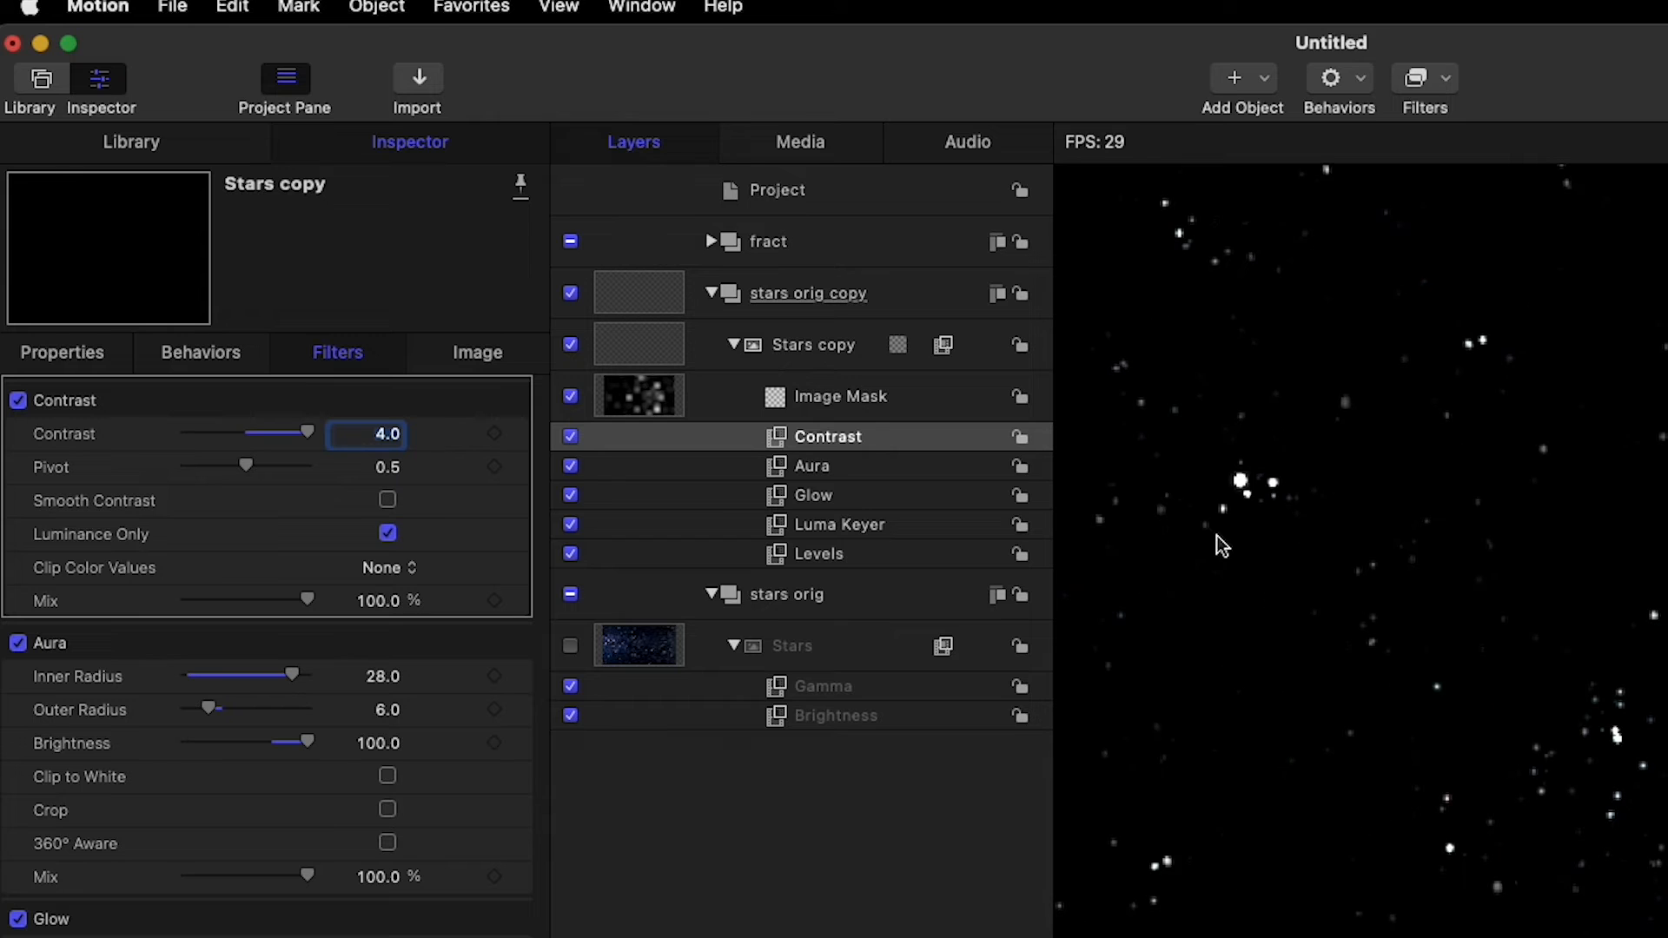
Step: Add a Brightness filter to the Stars copy layer and set its brightness to 10.01
{"action": "left_click", "coordinate": [1446, 77]}
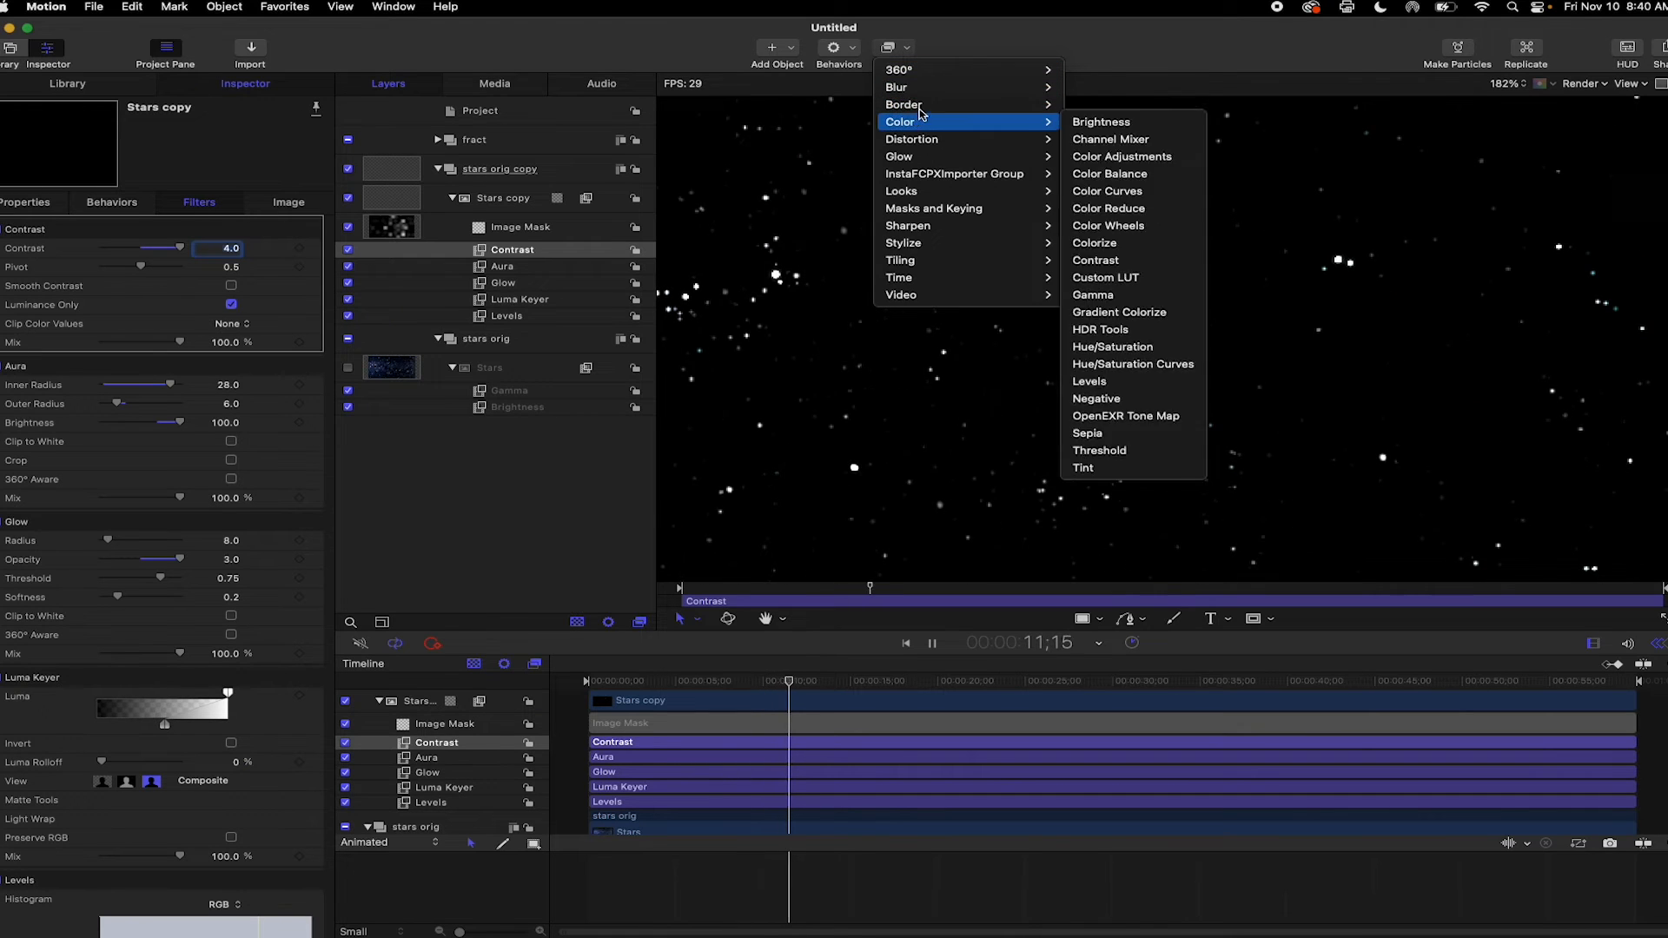
{"action": "mouse_move", "coordinate": [1054, 128]}
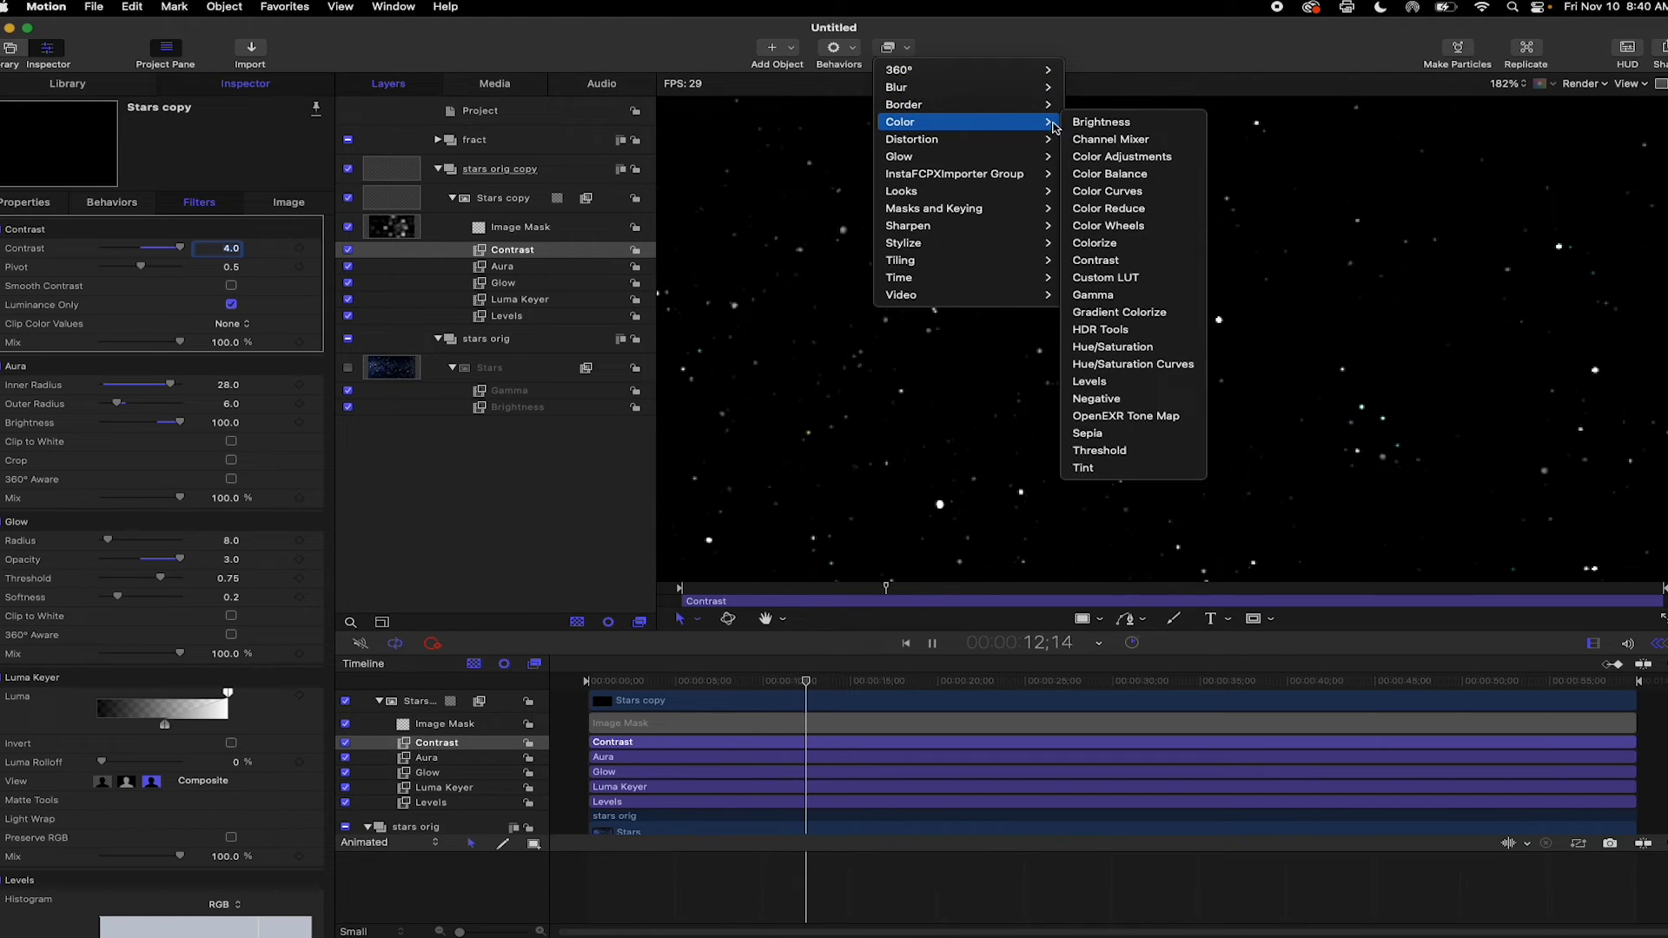
{"action": "left_click", "coordinate": [1100, 122]}
{"action": "left_click_drag", "start_coordinate": [230, 248], "coordinate": [228, 196]}
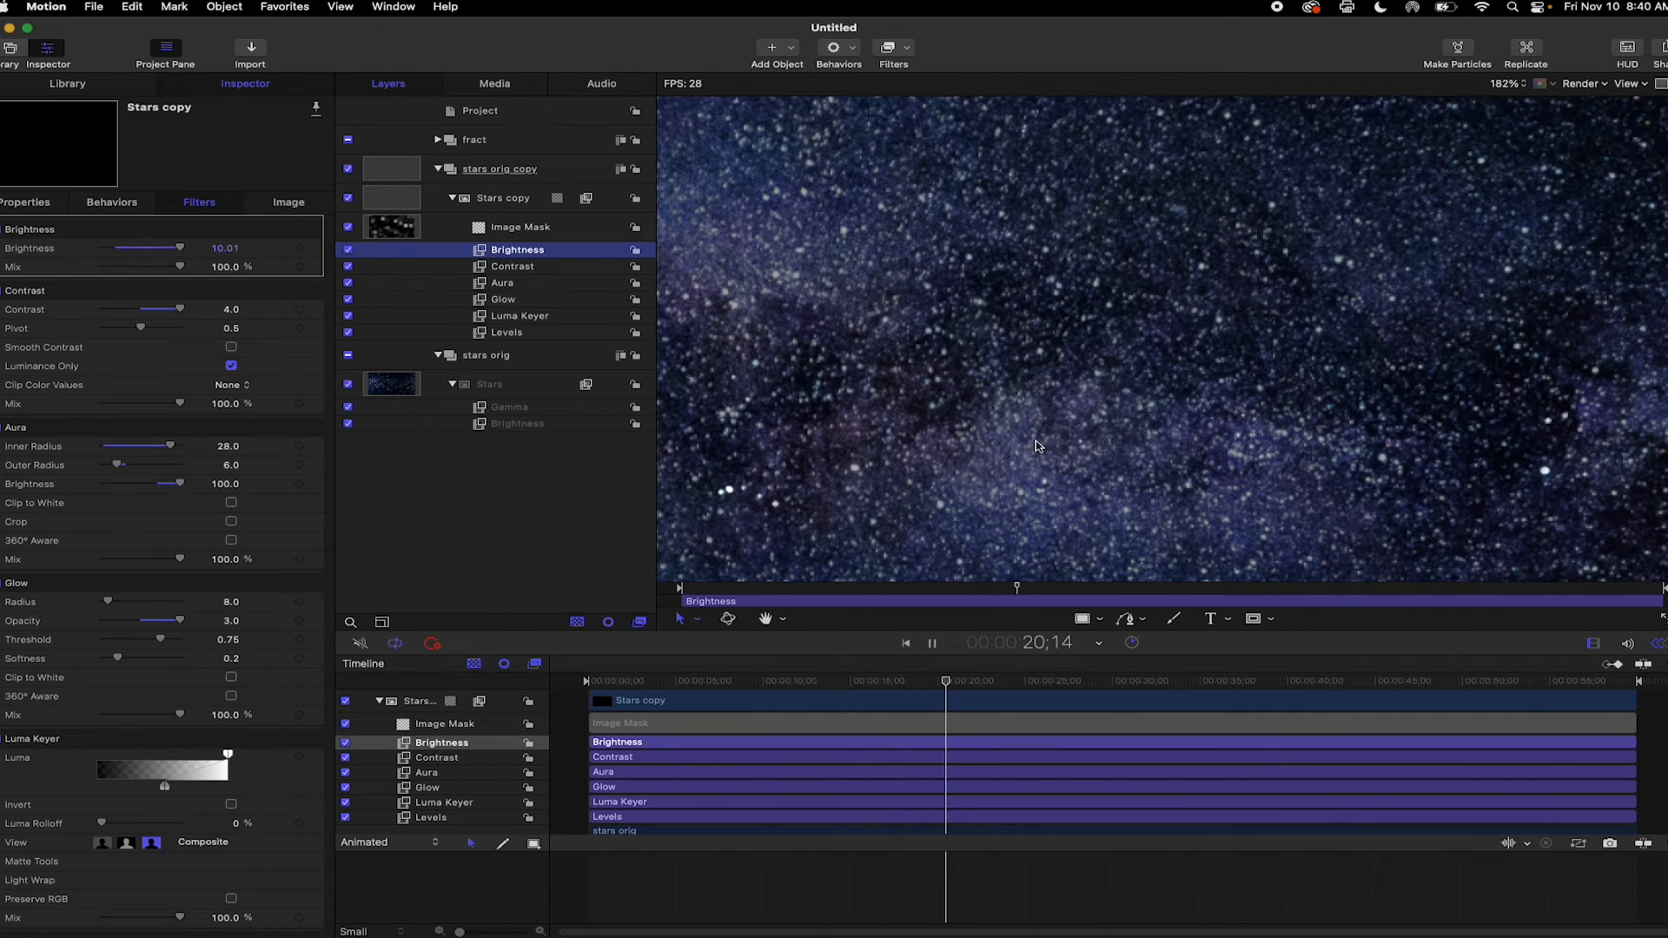
{"action": "scroll", "coordinate": [1043, 445], "scroll_direction": "down", "scroll_amount": 2}
{"action": "scroll", "coordinate": [963, 406], "scroll_direction": "down", "scroll_amount": 2}
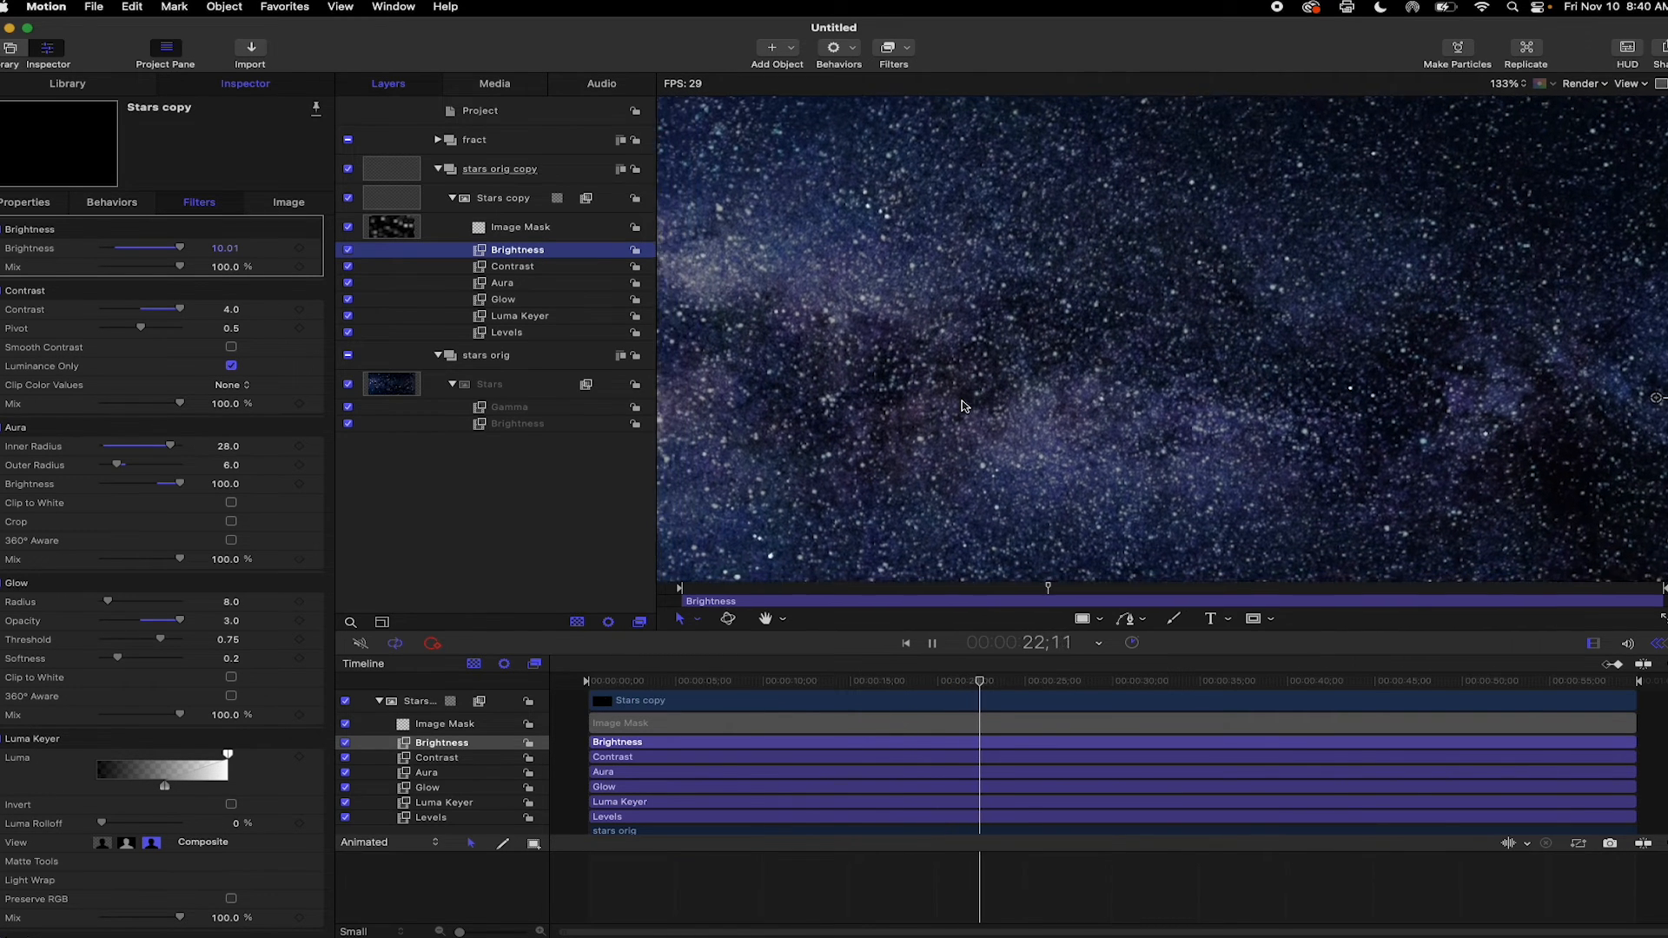
{"action": "scroll", "coordinate": [962, 408], "scroll_direction": "down", "scroll_amount": 5}
{"action": "scroll", "coordinate": [961, 410], "scroll_direction": "right", "scroll_amount": 3}
{"action": "scroll", "coordinate": [961, 410], "scroll_direction": "down", "scroll_amount": 1}
{"action": "scroll", "coordinate": [1080, 383], "scroll_direction": "down", "scroll_amount": 1}
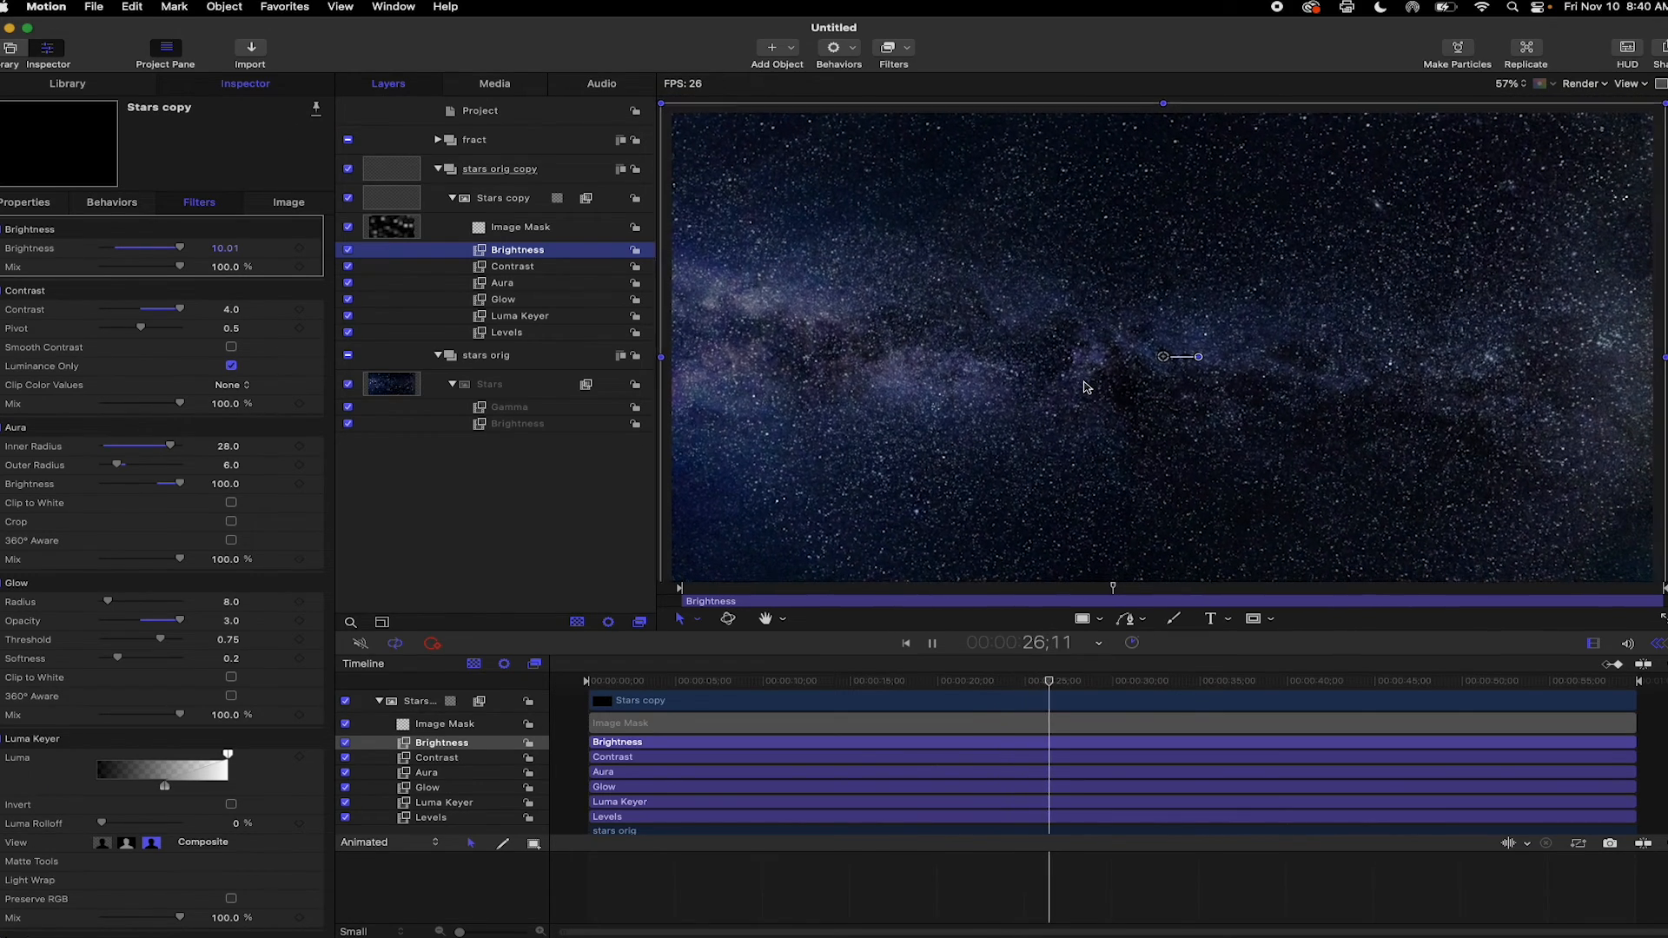
Step: Collapse the Stars copy and Stars layers, and briefly hide the original Stars layer to check the twinkling stars alone
{"action": "left_click", "coordinate": [454, 199]}
{"action": "left_click", "coordinate": [506, 201]}
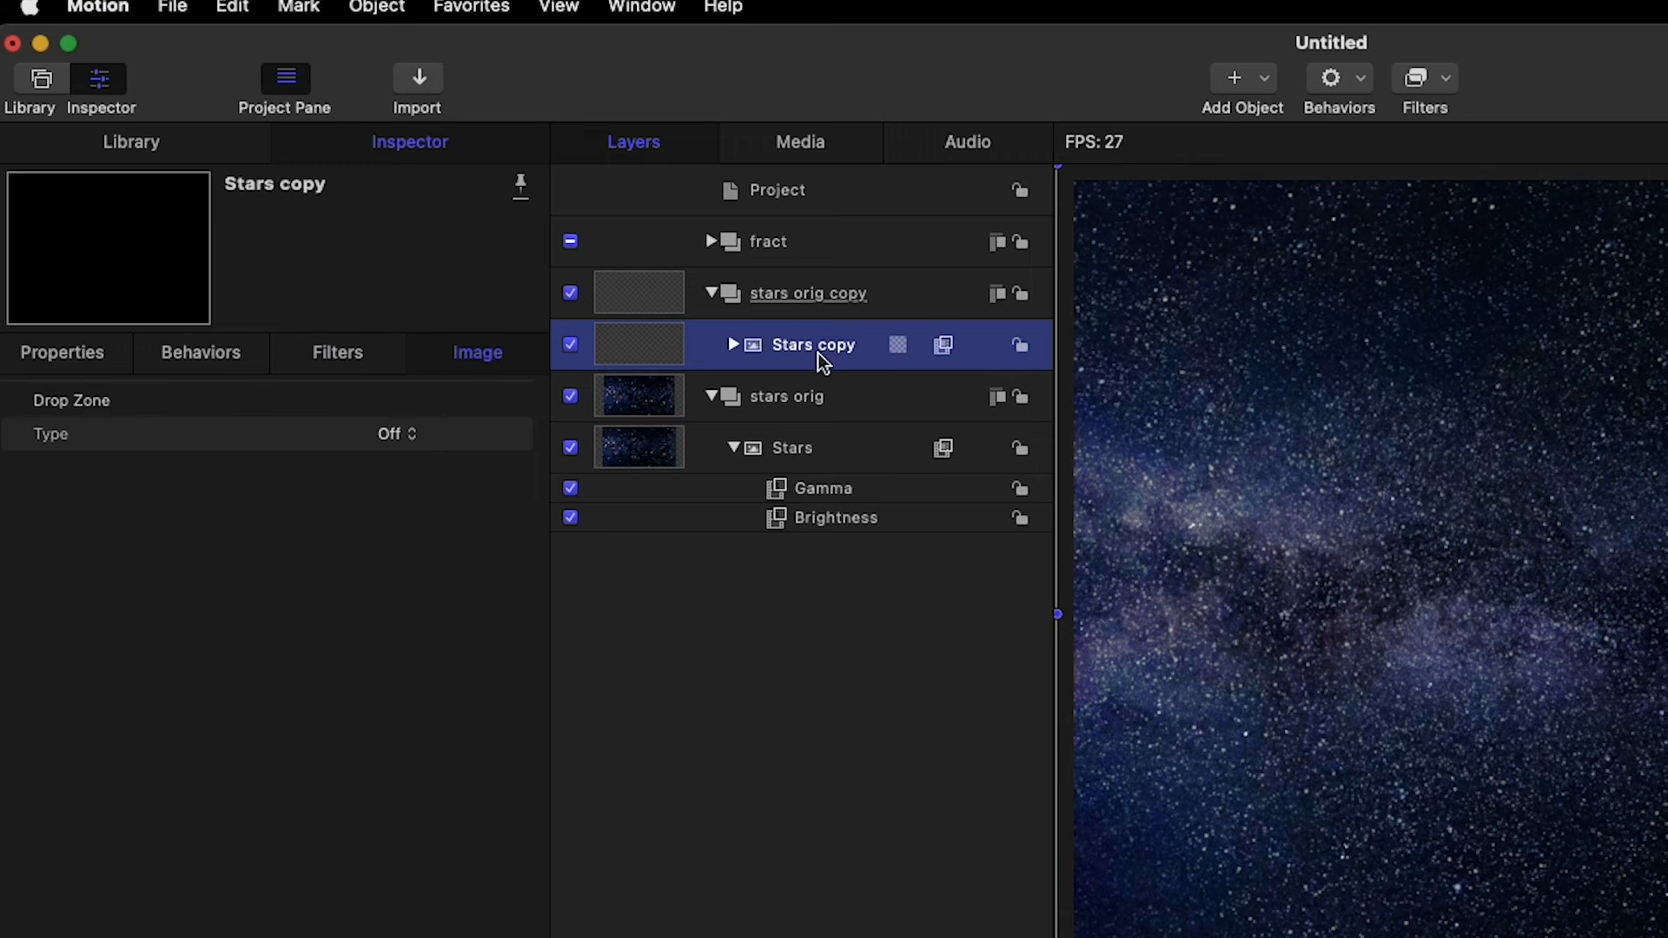
{"action": "left_click", "coordinate": [825, 453]}
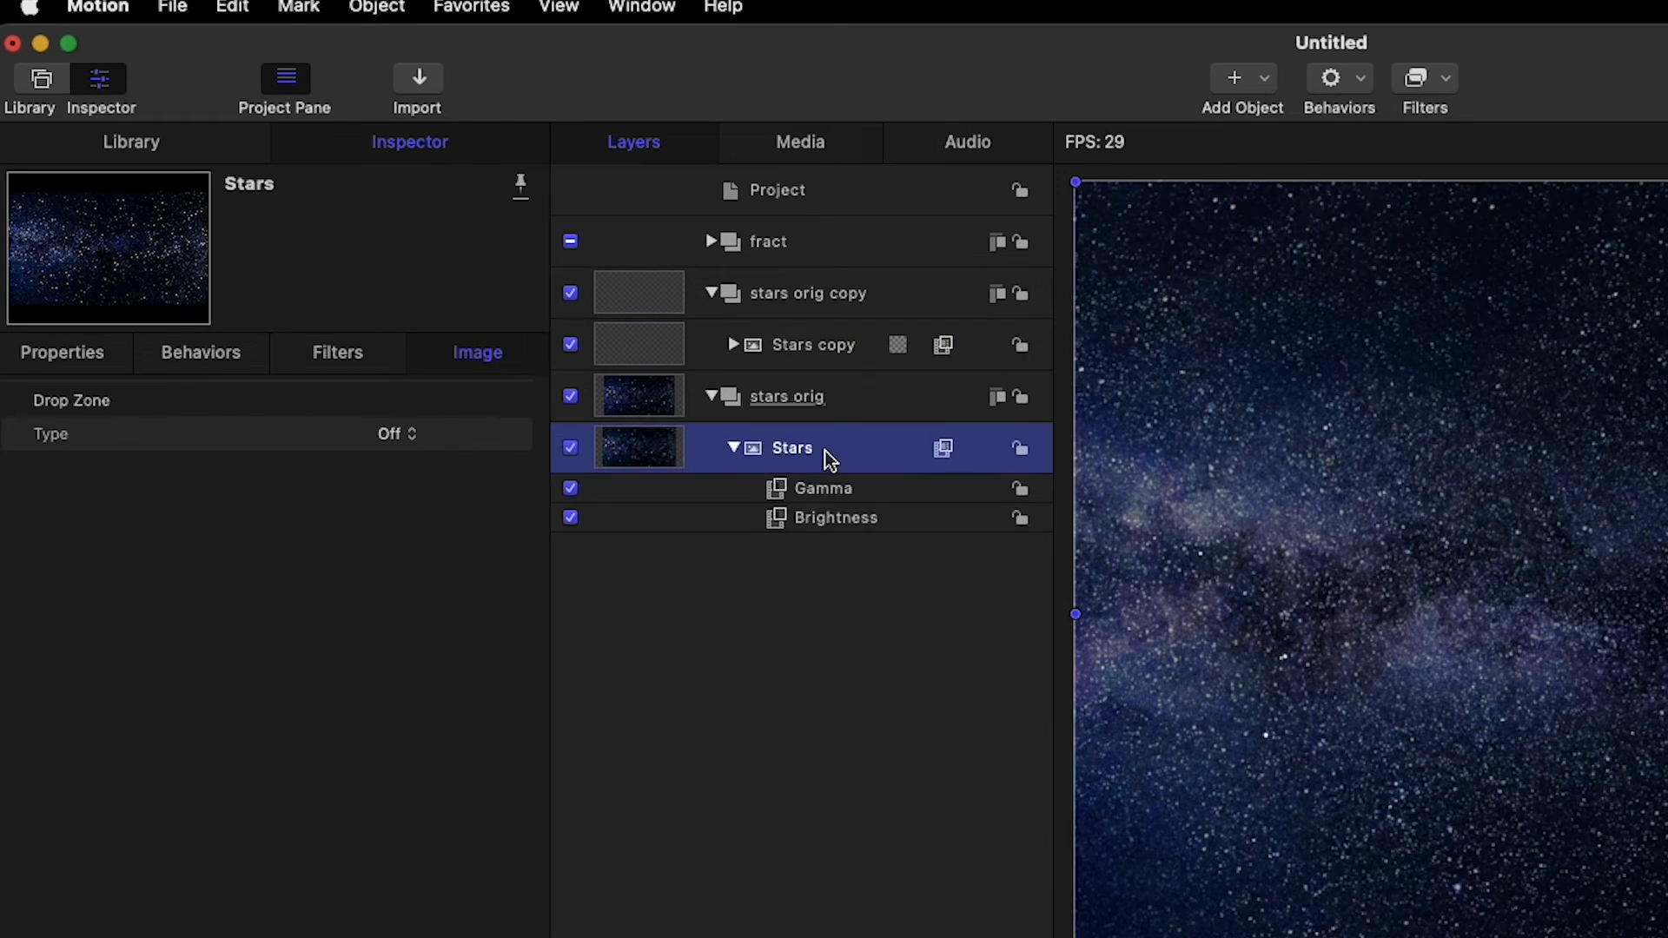
{"action": "left_click", "coordinate": [734, 449]}
{"action": "left_click", "coordinate": [566, 452]}
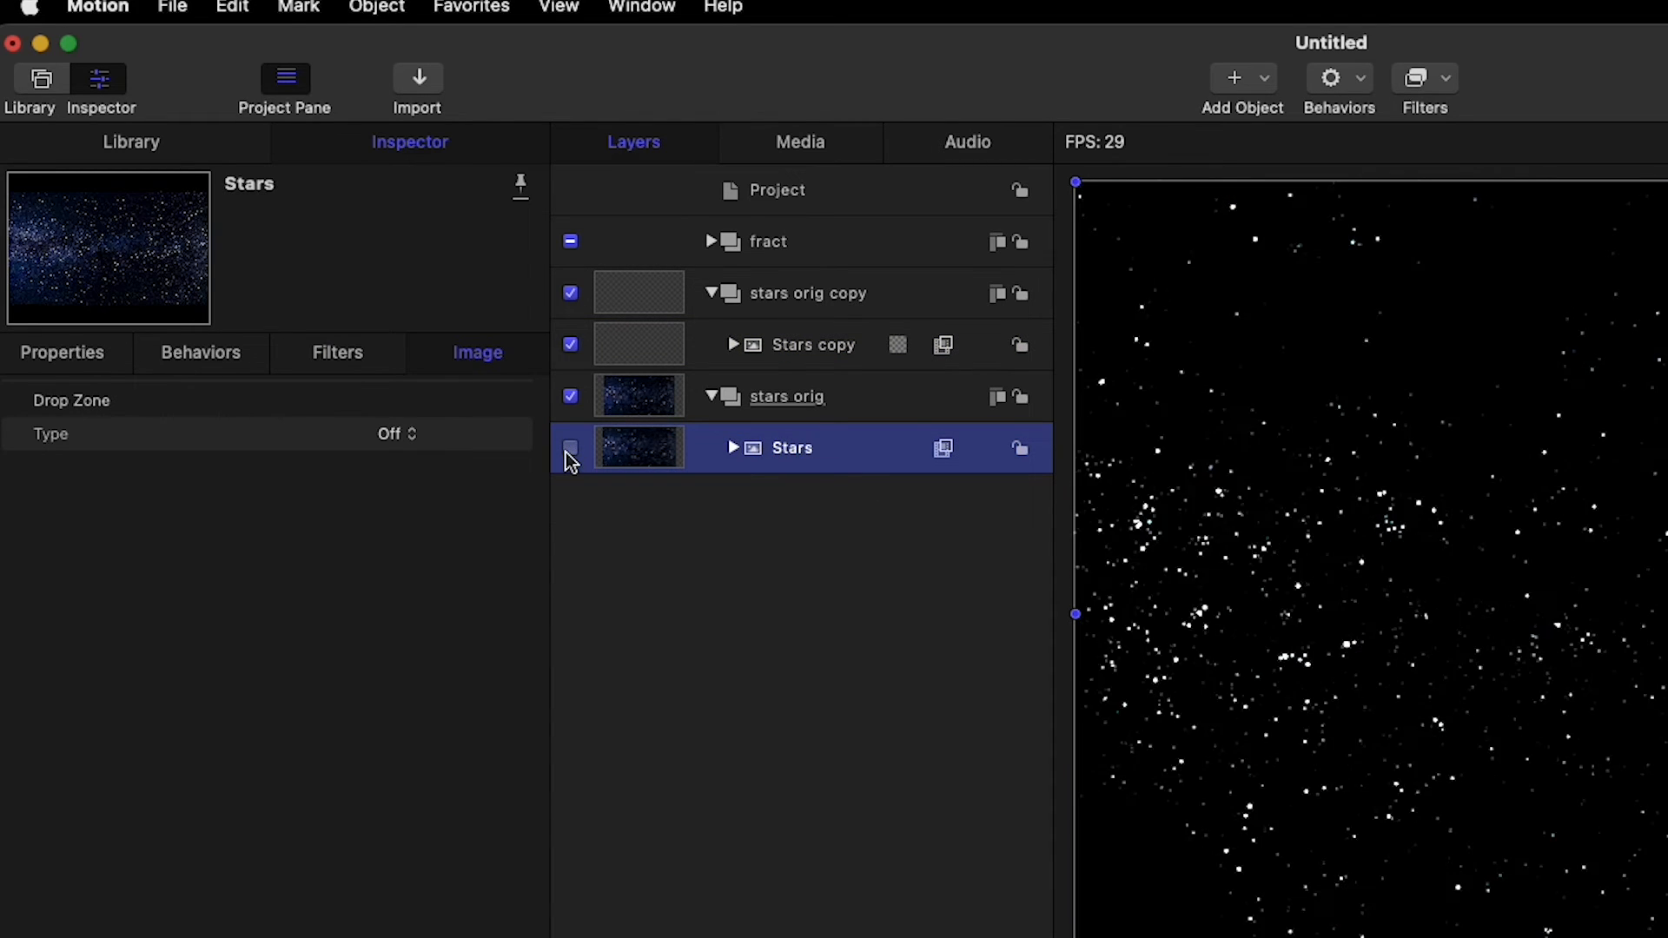
{"action": "left_click", "coordinate": [566, 452]}
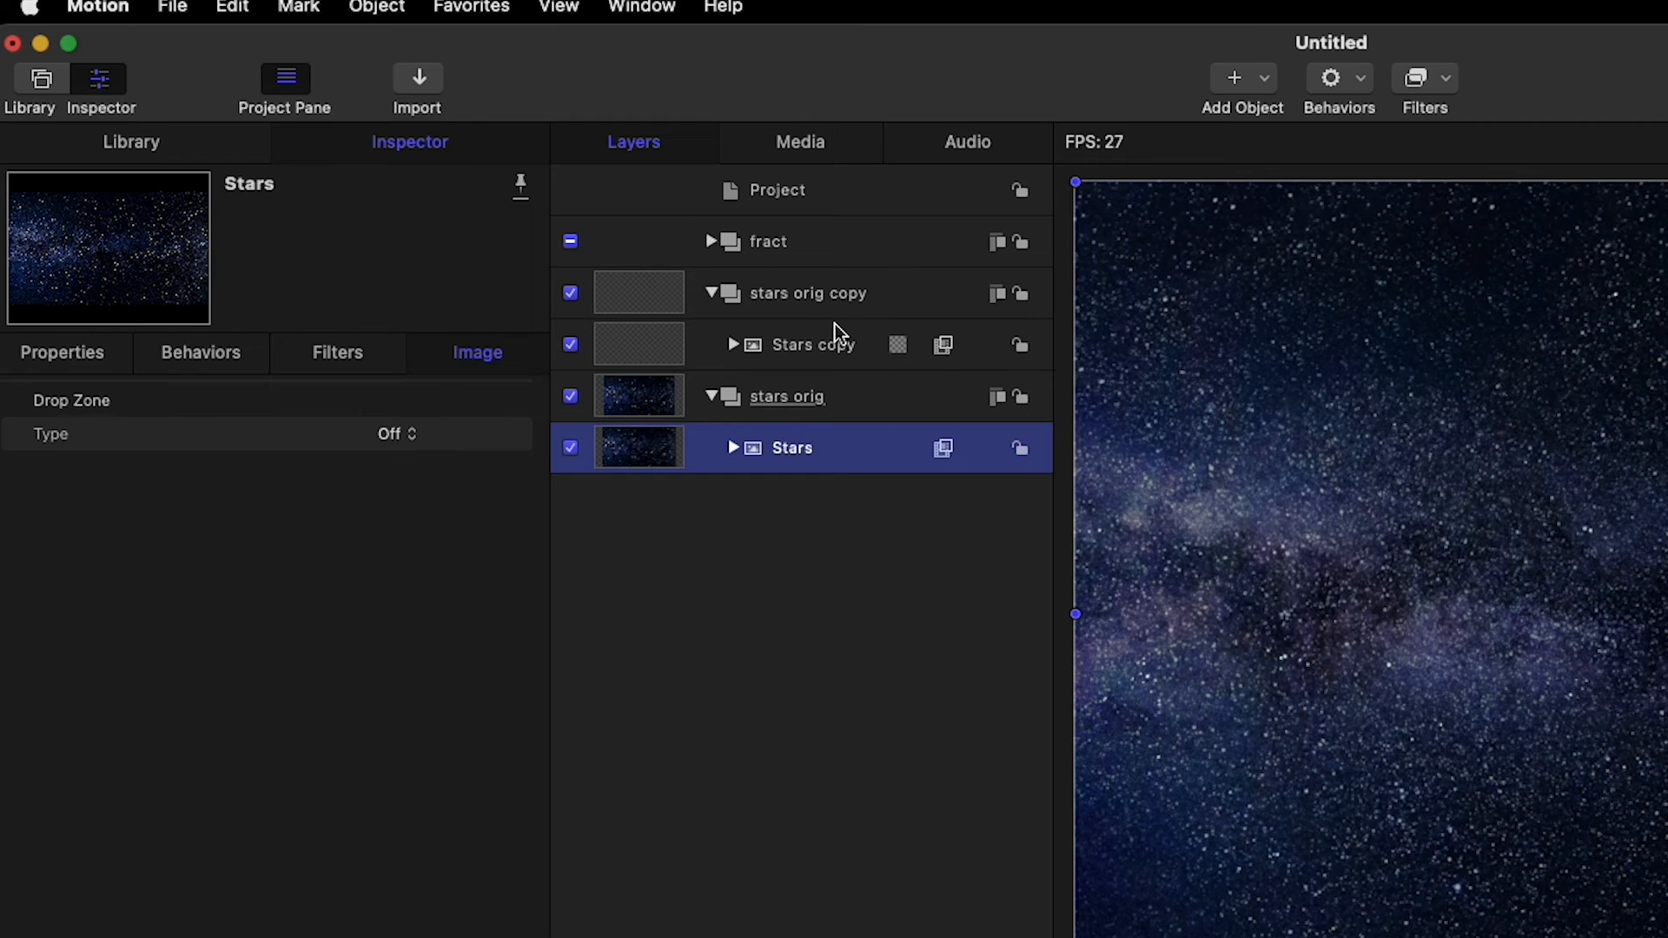
Step: Collapse the stars orig copy group, make a clone layer of it and set the clone's blend mode to Screen
{"action": "left_click", "coordinate": [808, 295]}
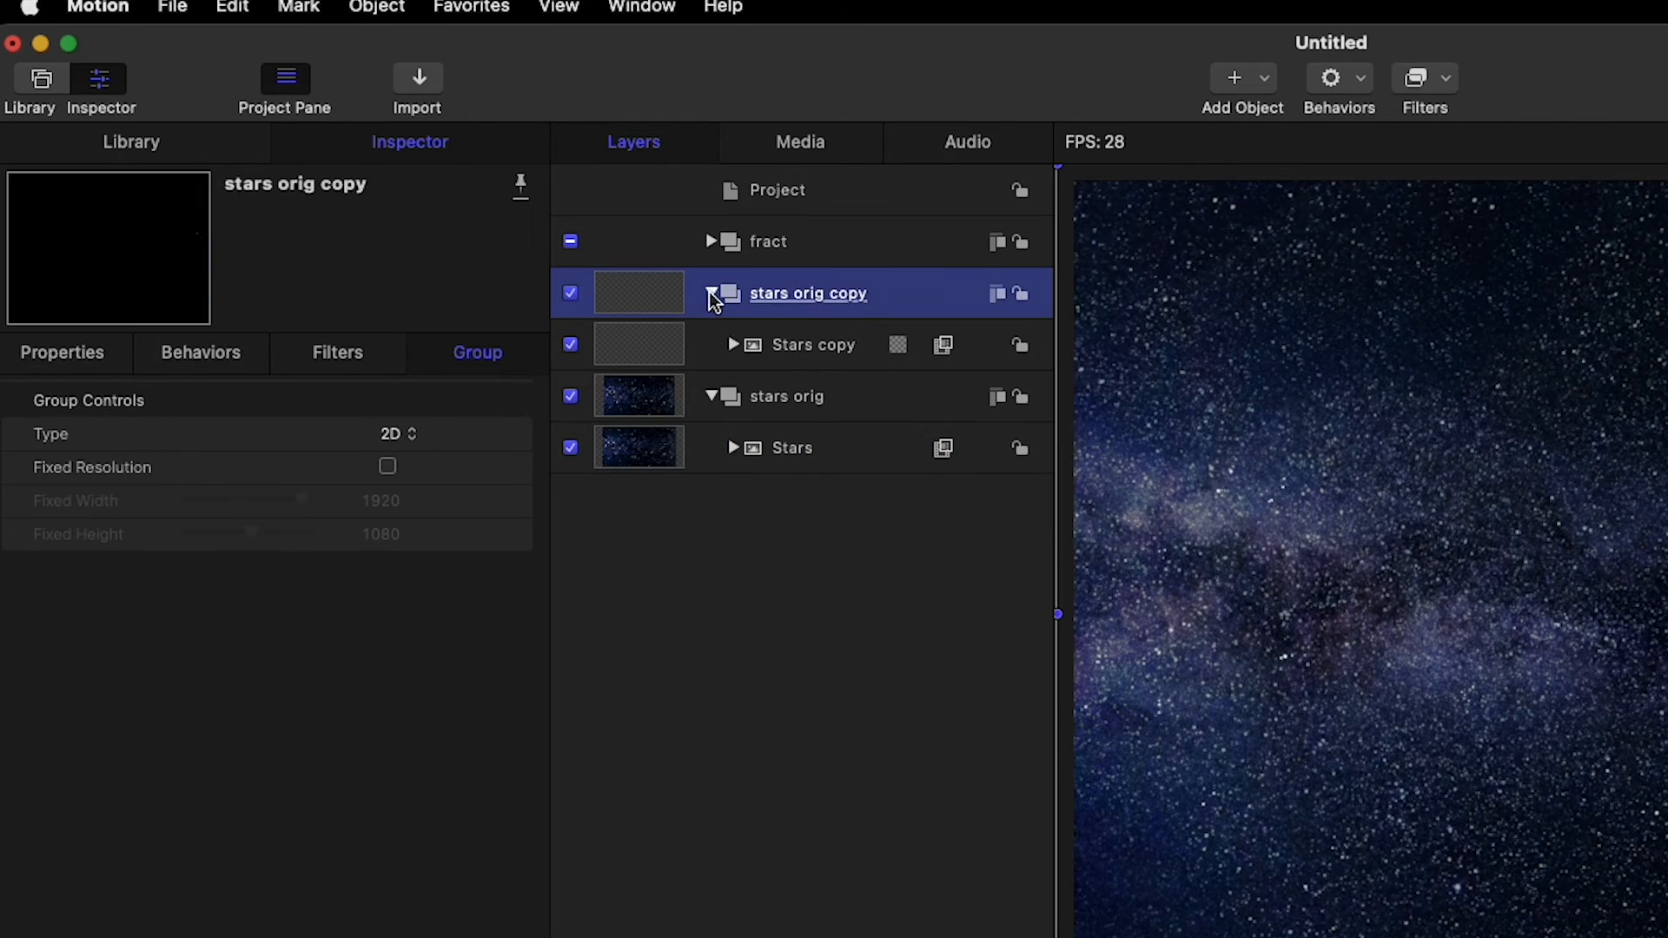
{"action": "left_click", "coordinate": [713, 293]}
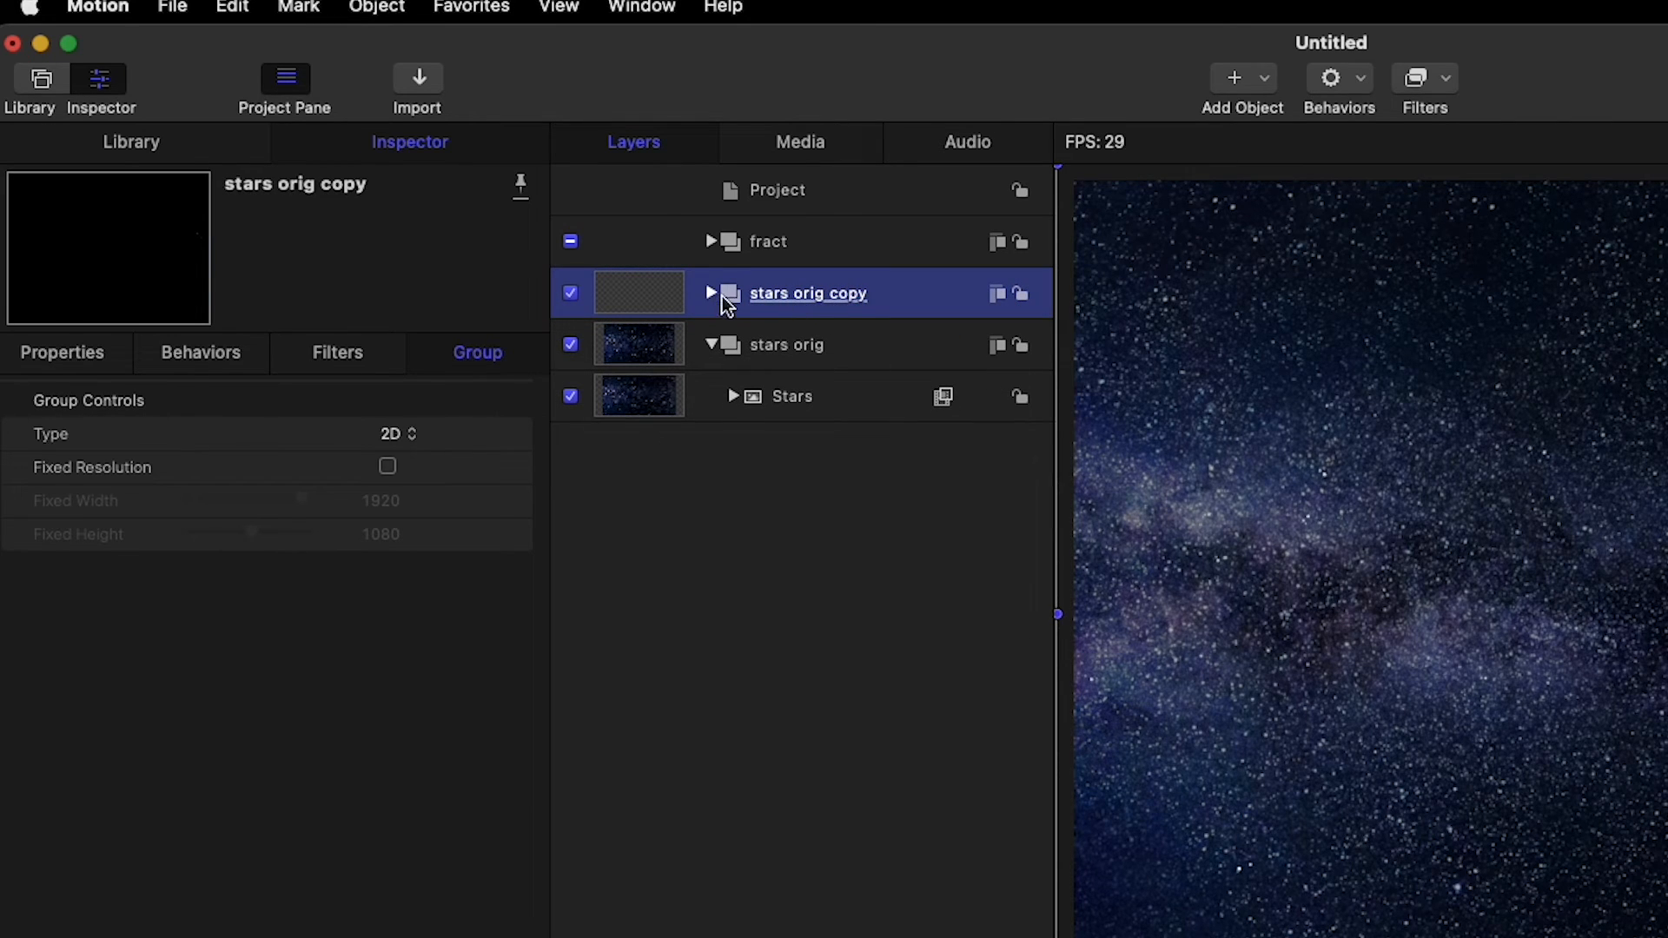
{"action": "right_click", "coordinate": [776, 293]}
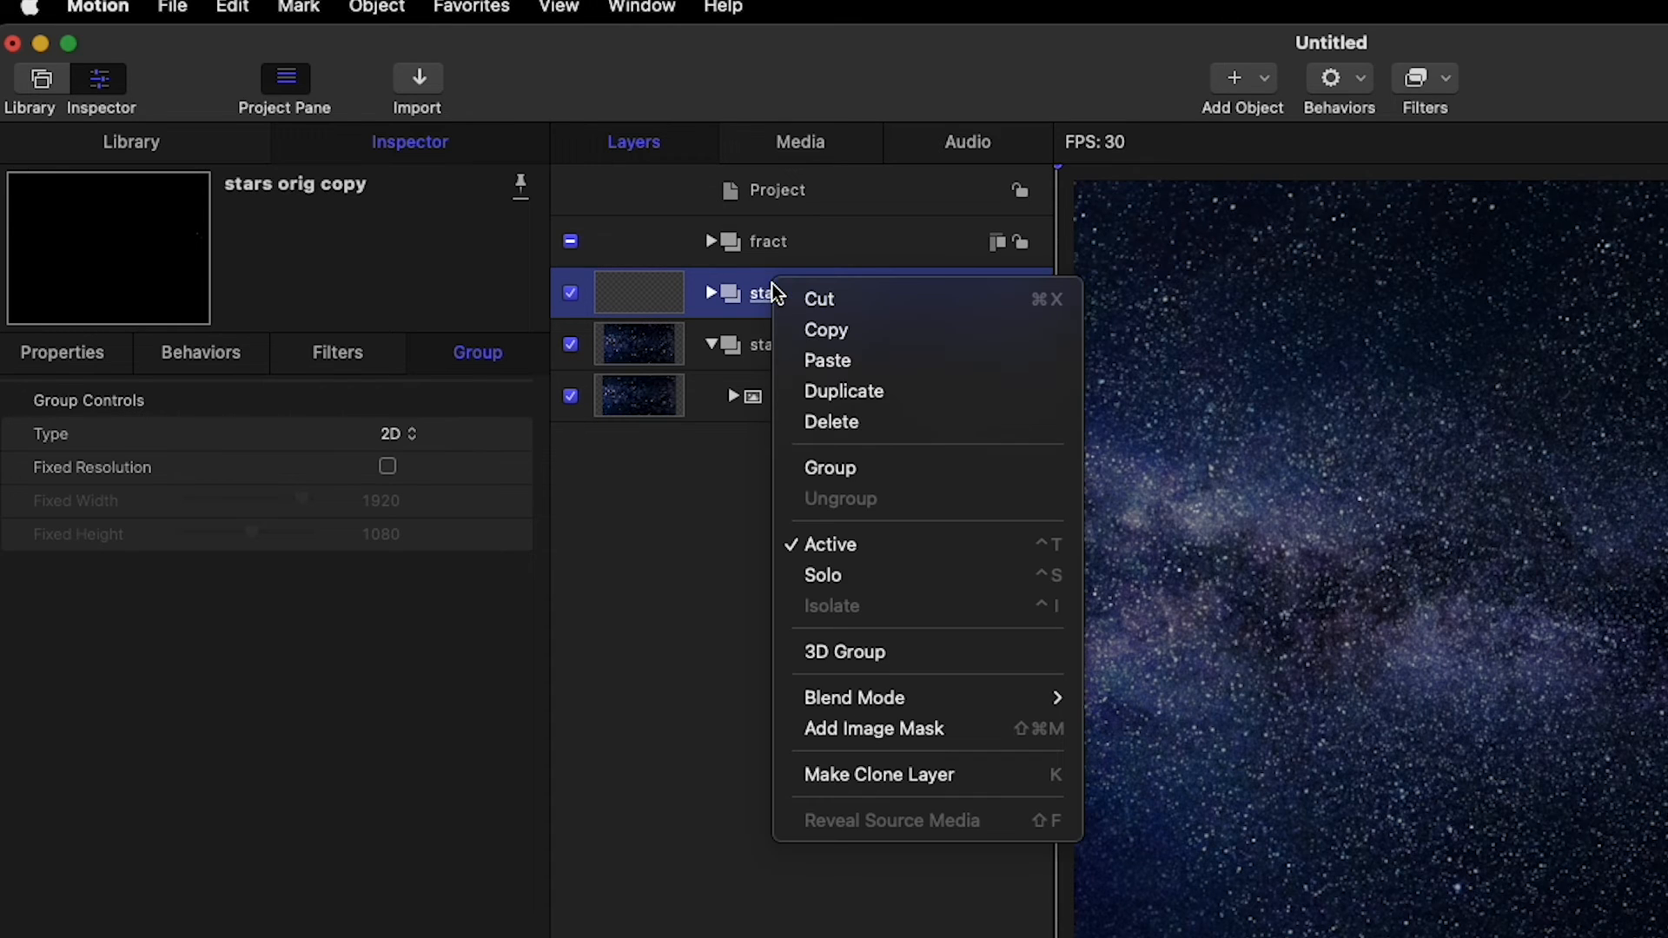
{"action": "left_click", "coordinate": [932, 776]}
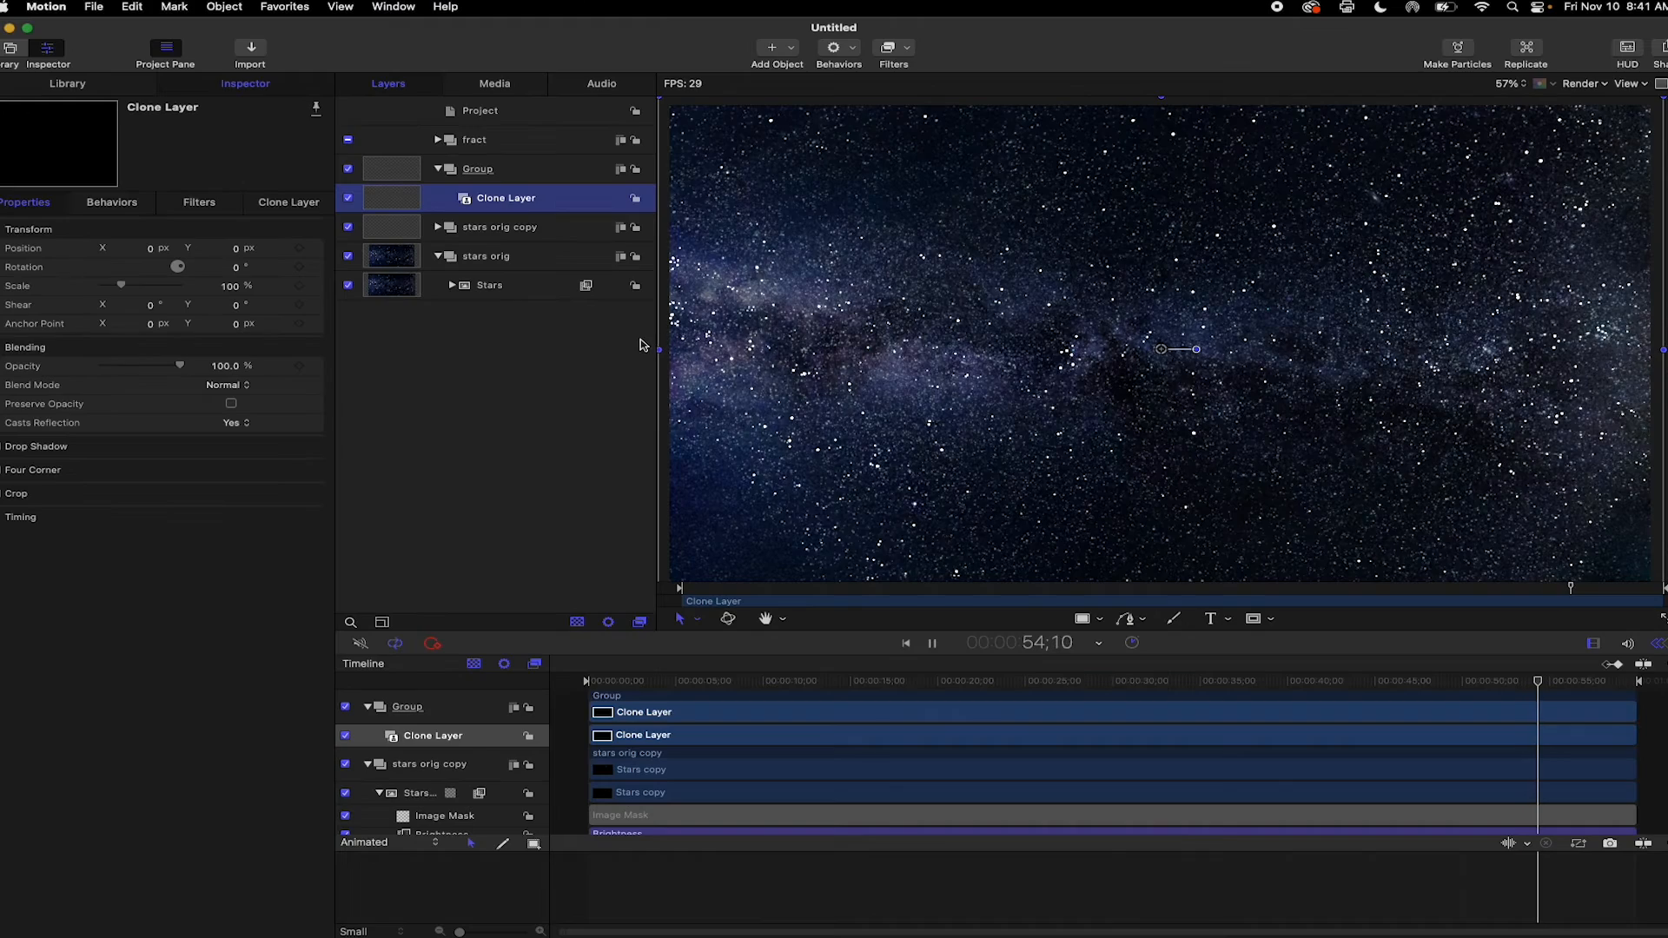
{"action": "left_click", "coordinate": [231, 386]}
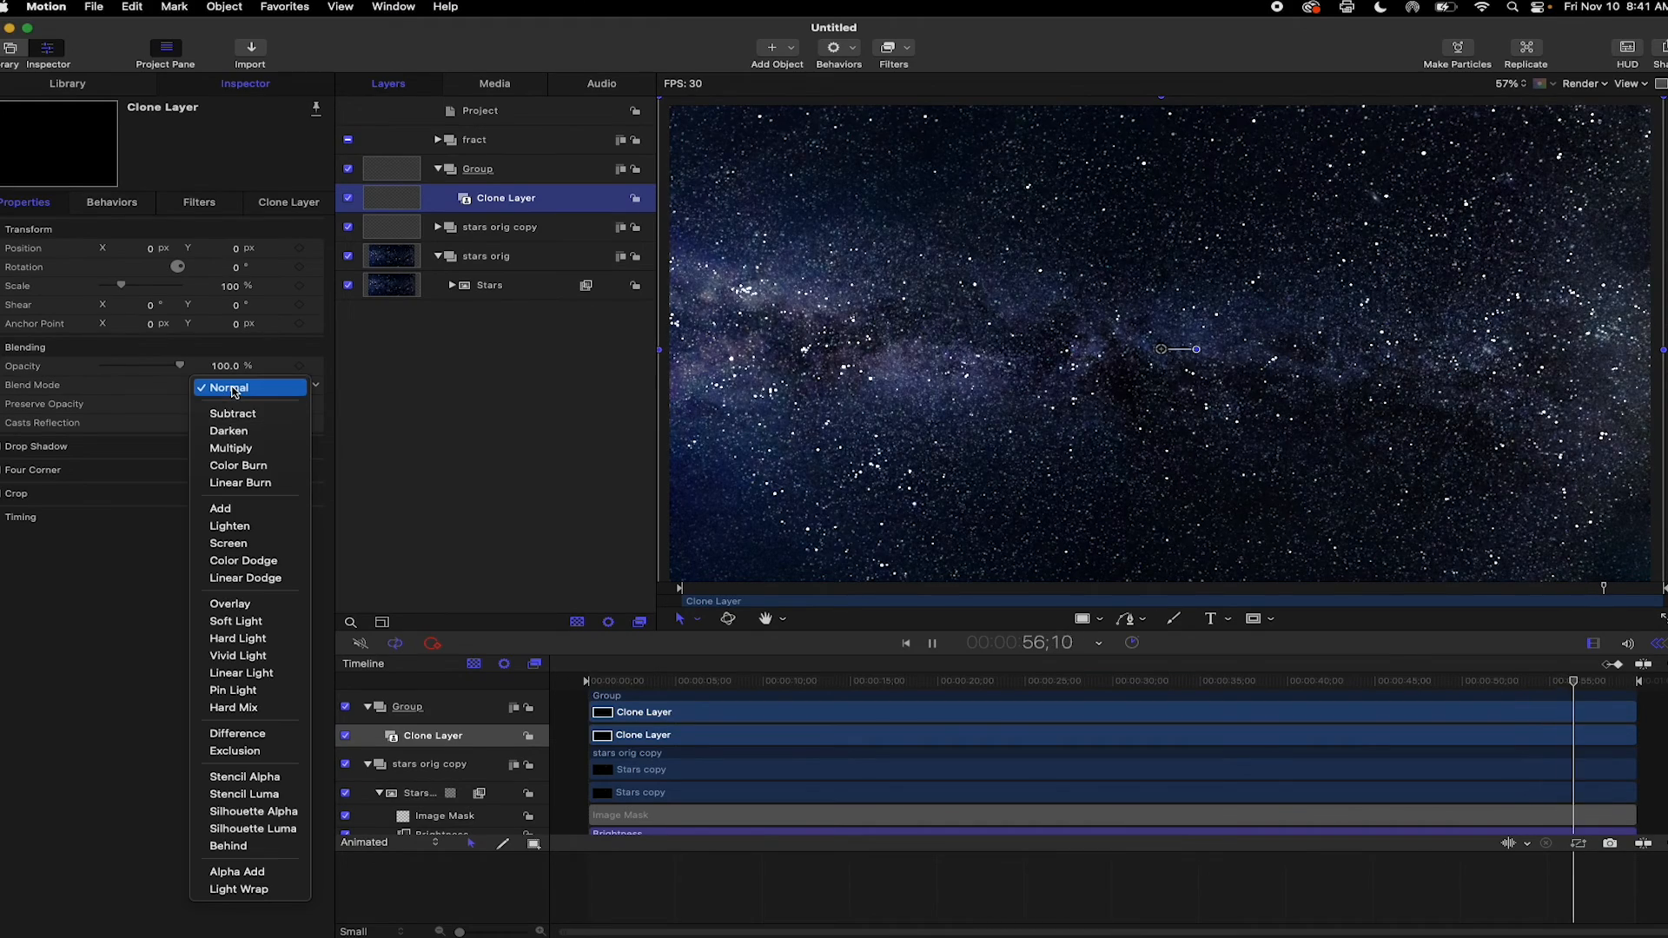
{"action": "left_click", "coordinate": [239, 543]}
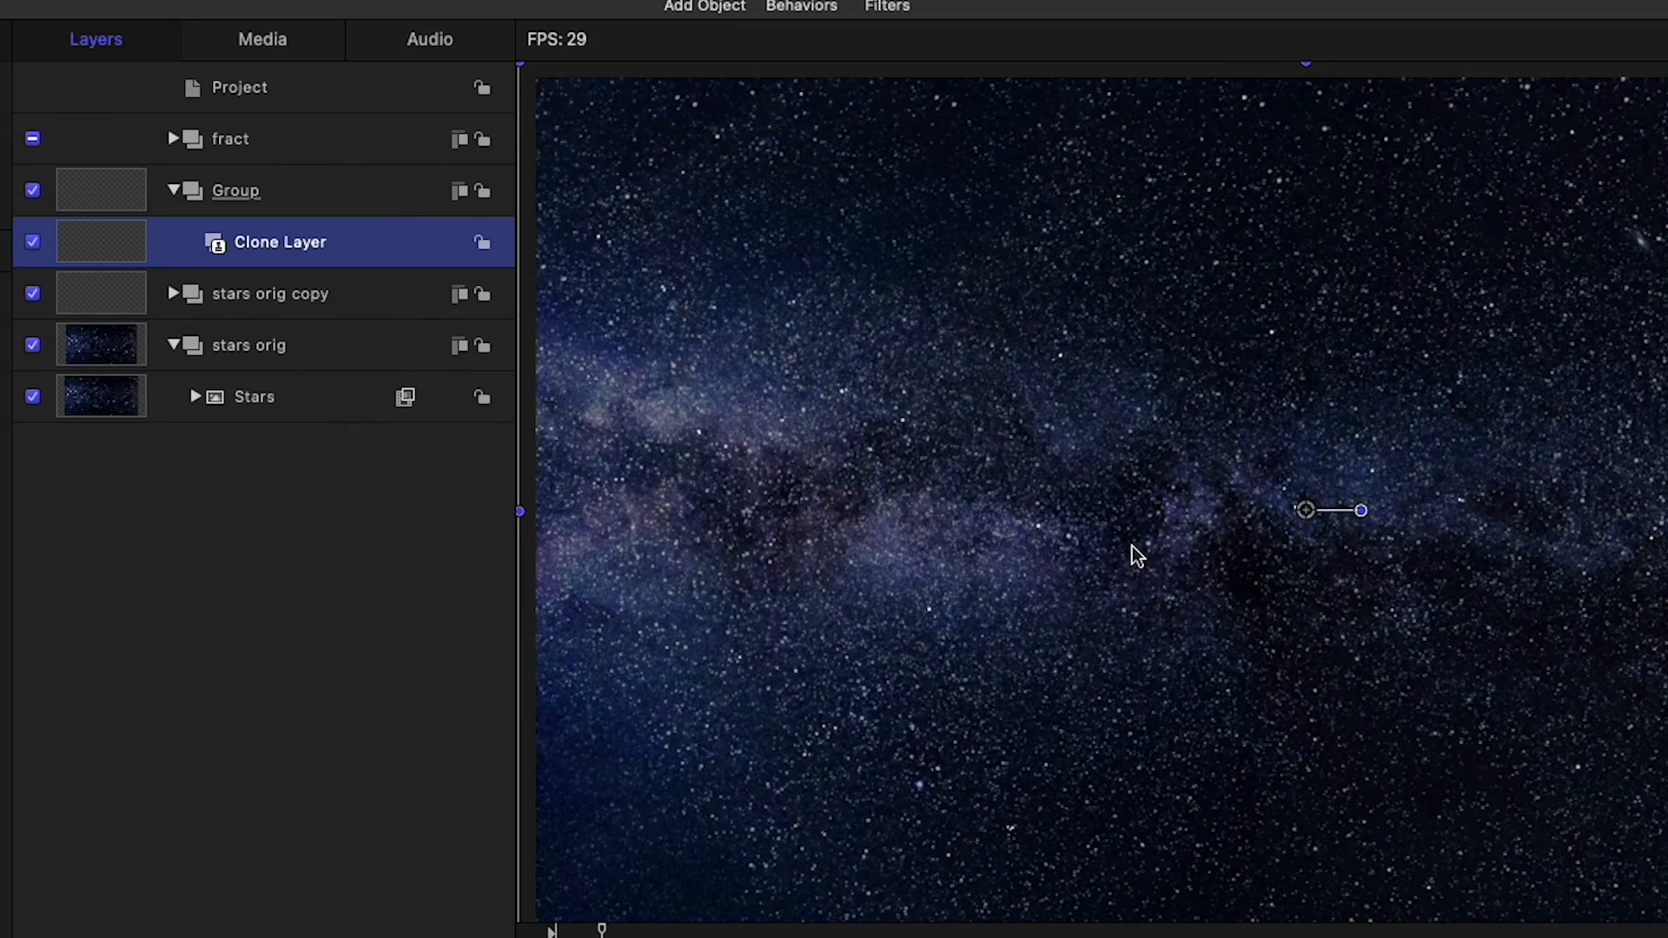
Step: Inspect the twinkling close up and duplicate the clone layer once
{"action": "scroll", "coordinate": [1047, 364], "scroll_direction": "up", "scroll_amount": 5}
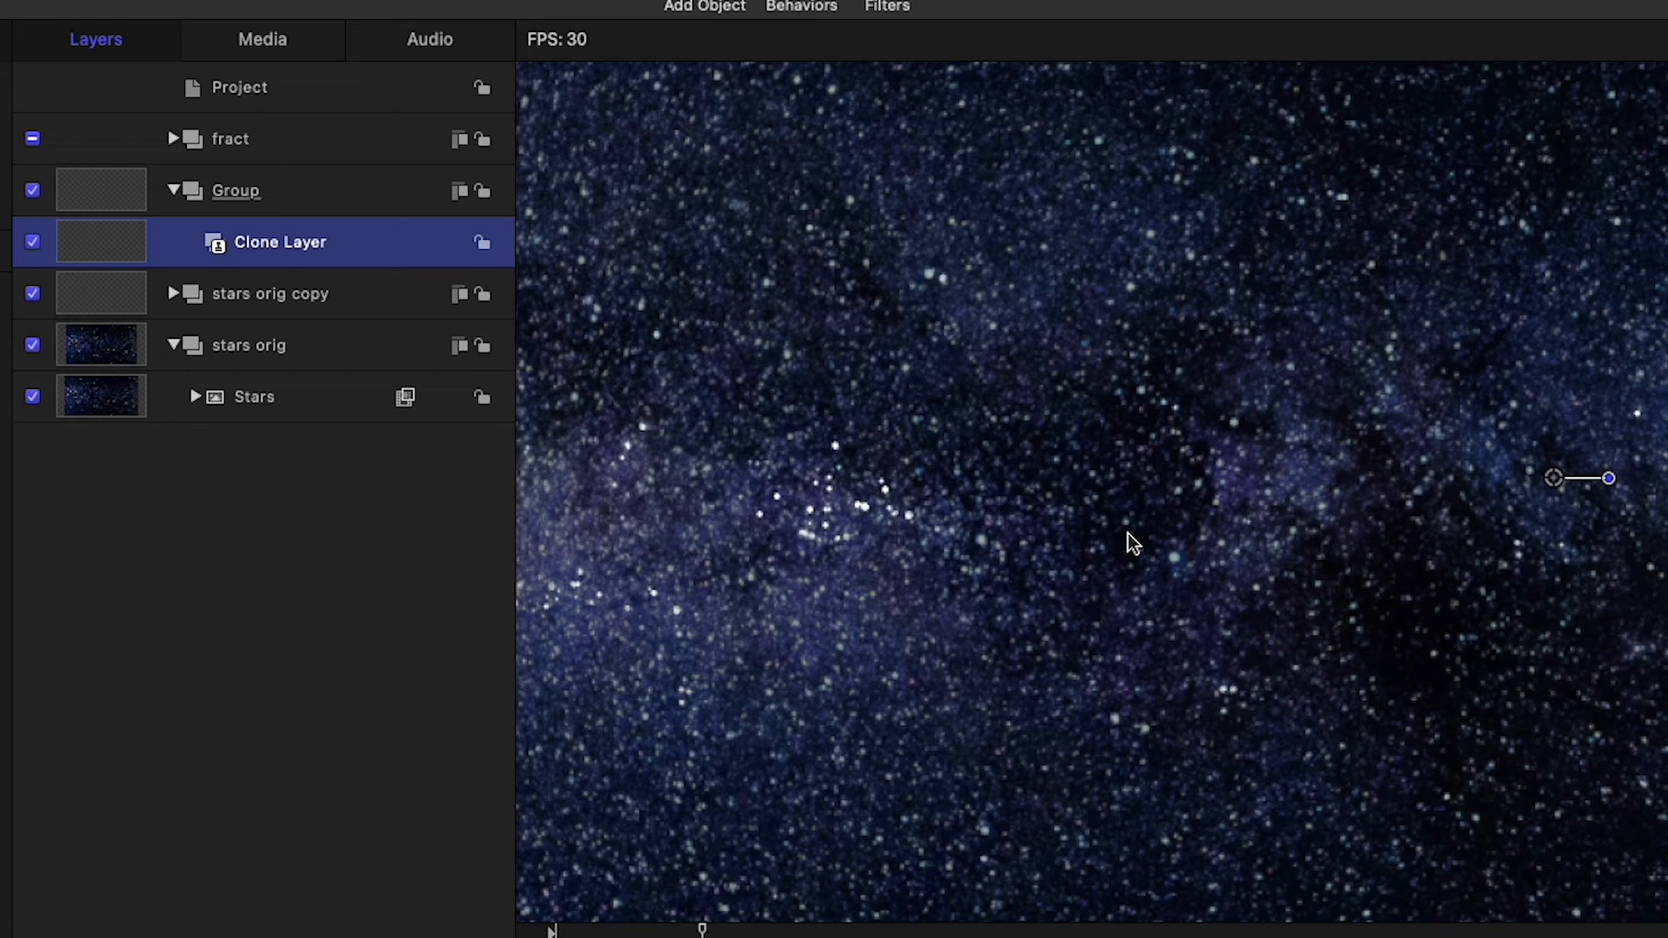
{"action": "scroll", "coordinate": [1130, 543], "scroll_direction": "down", "scroll_amount": 5}
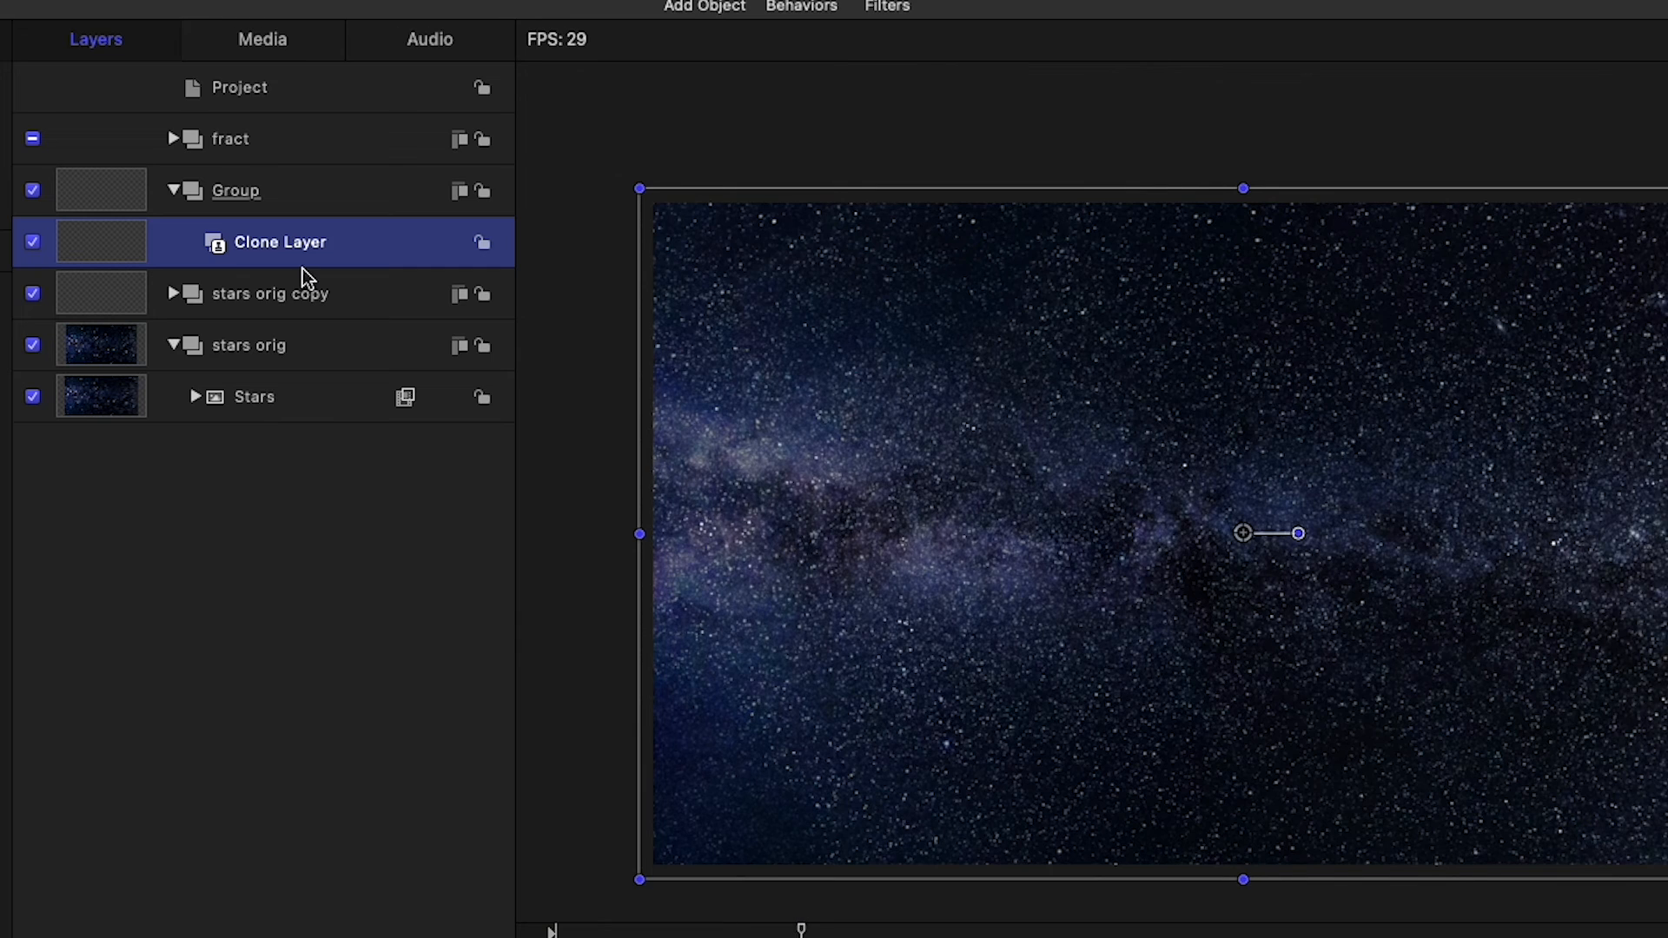
{"action": "key", "text": "super+d"}
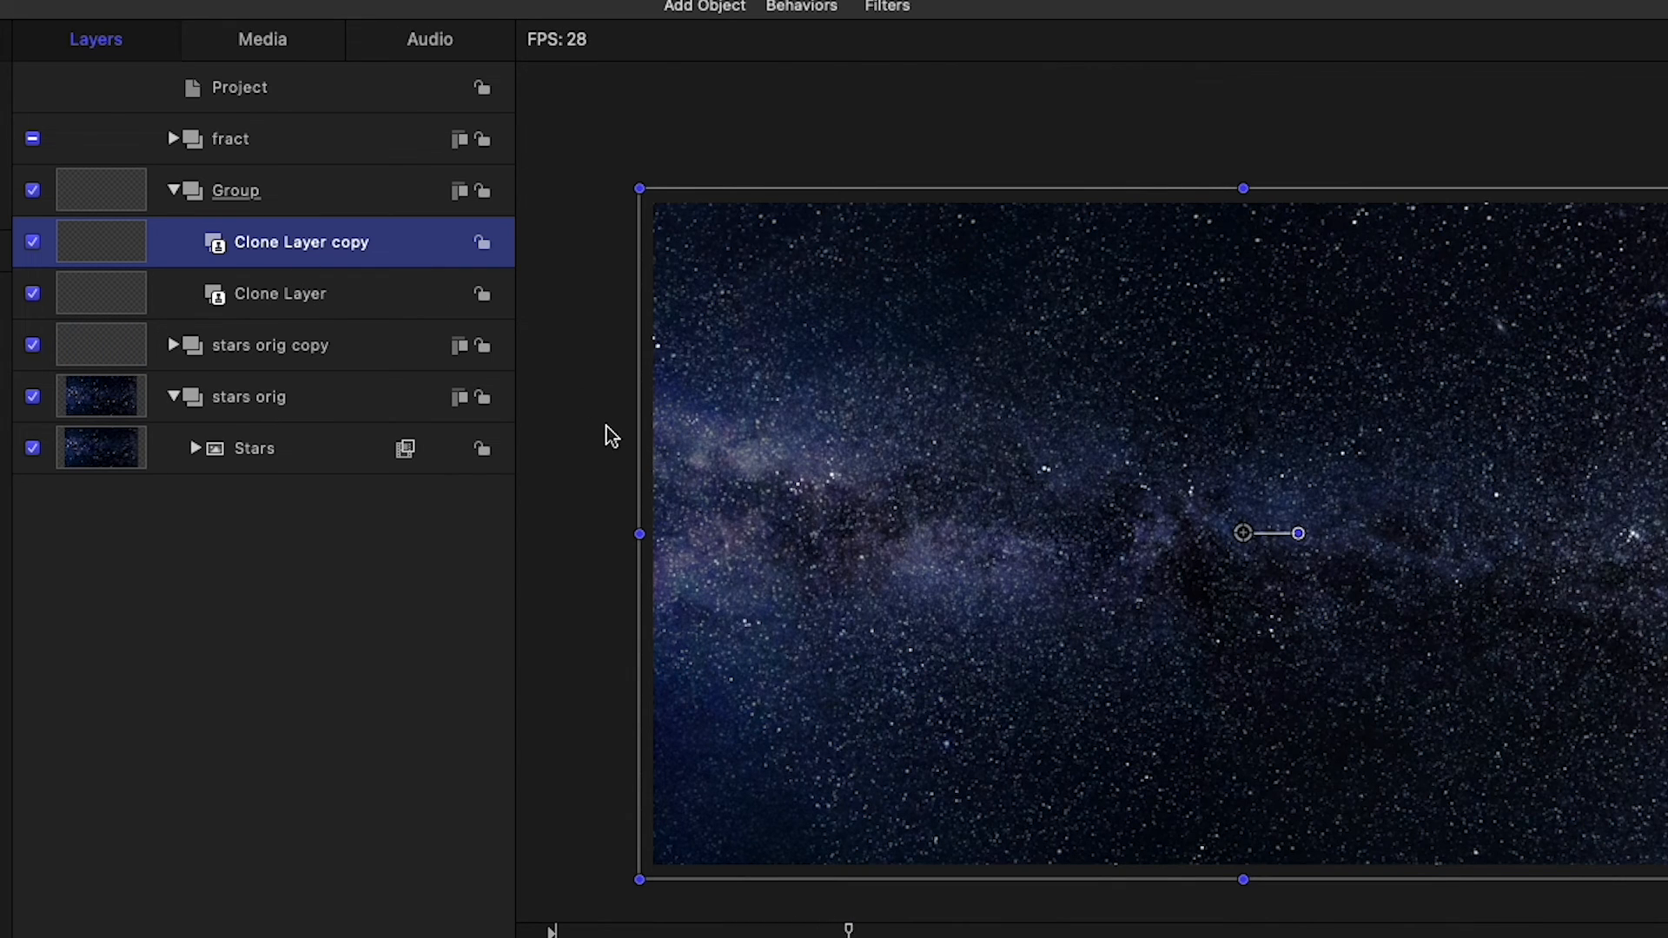
Step: Try stacking three more duplicates of the clone layer and delete those three extra copies
{"action": "key", "text": "super+d"}
{"action": "key", "text": "super+d"}
{"action": "key", "text": "super+d"}
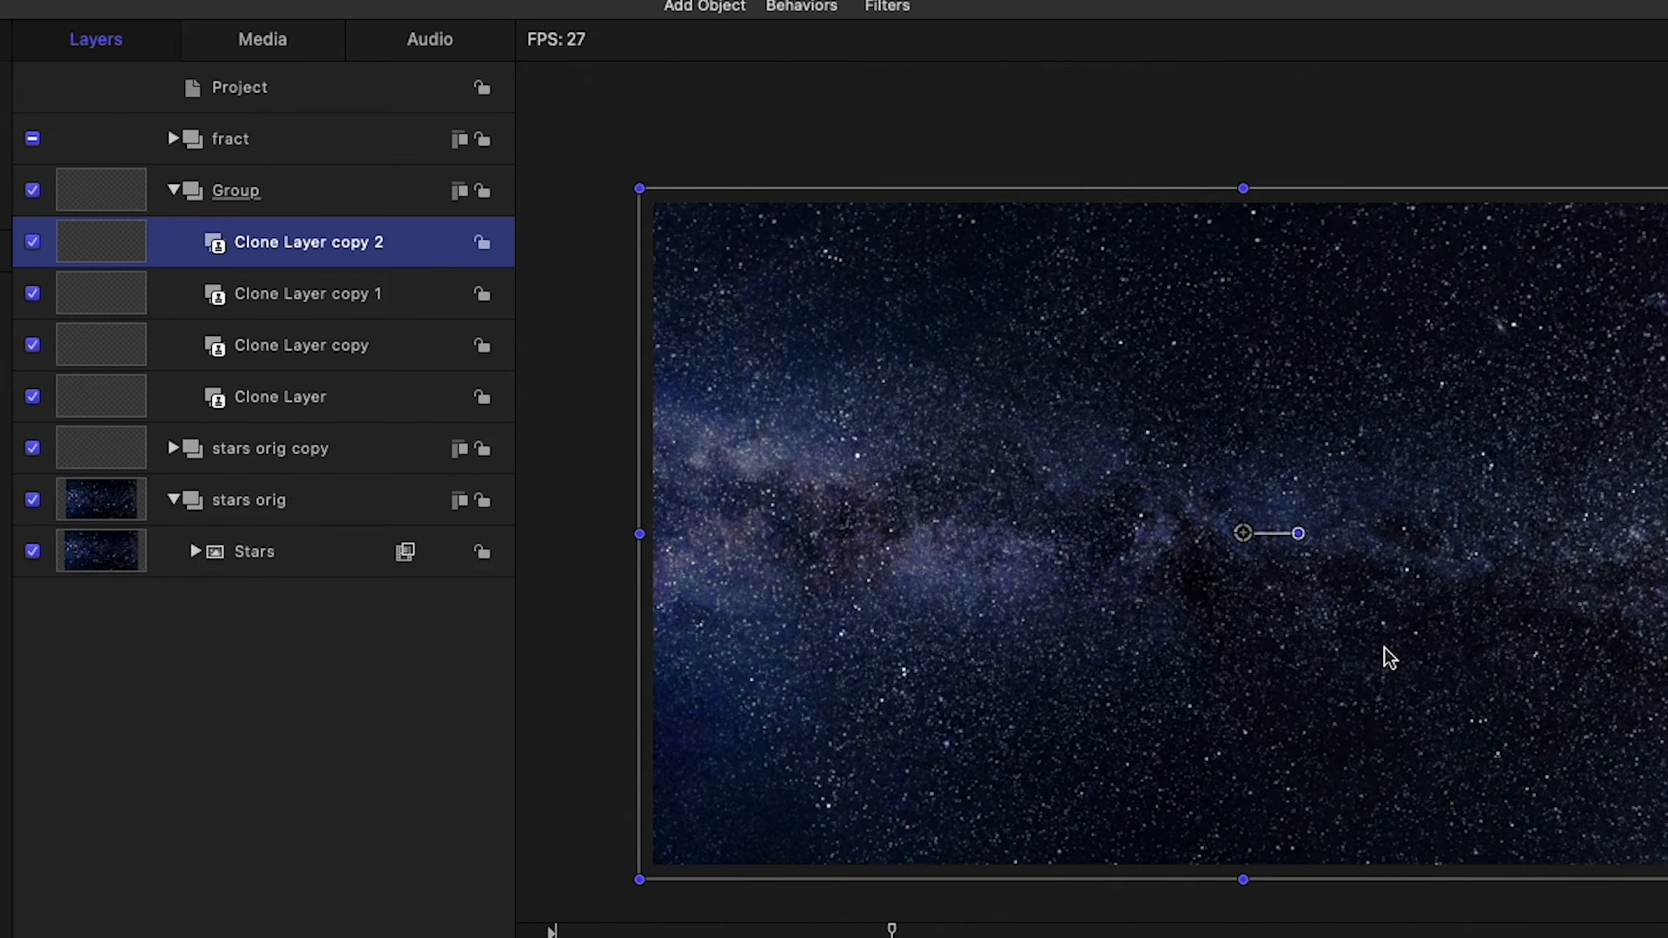
{"action": "scroll", "coordinate": [857, 627], "scroll_direction": "up", "scroll_amount": 5}
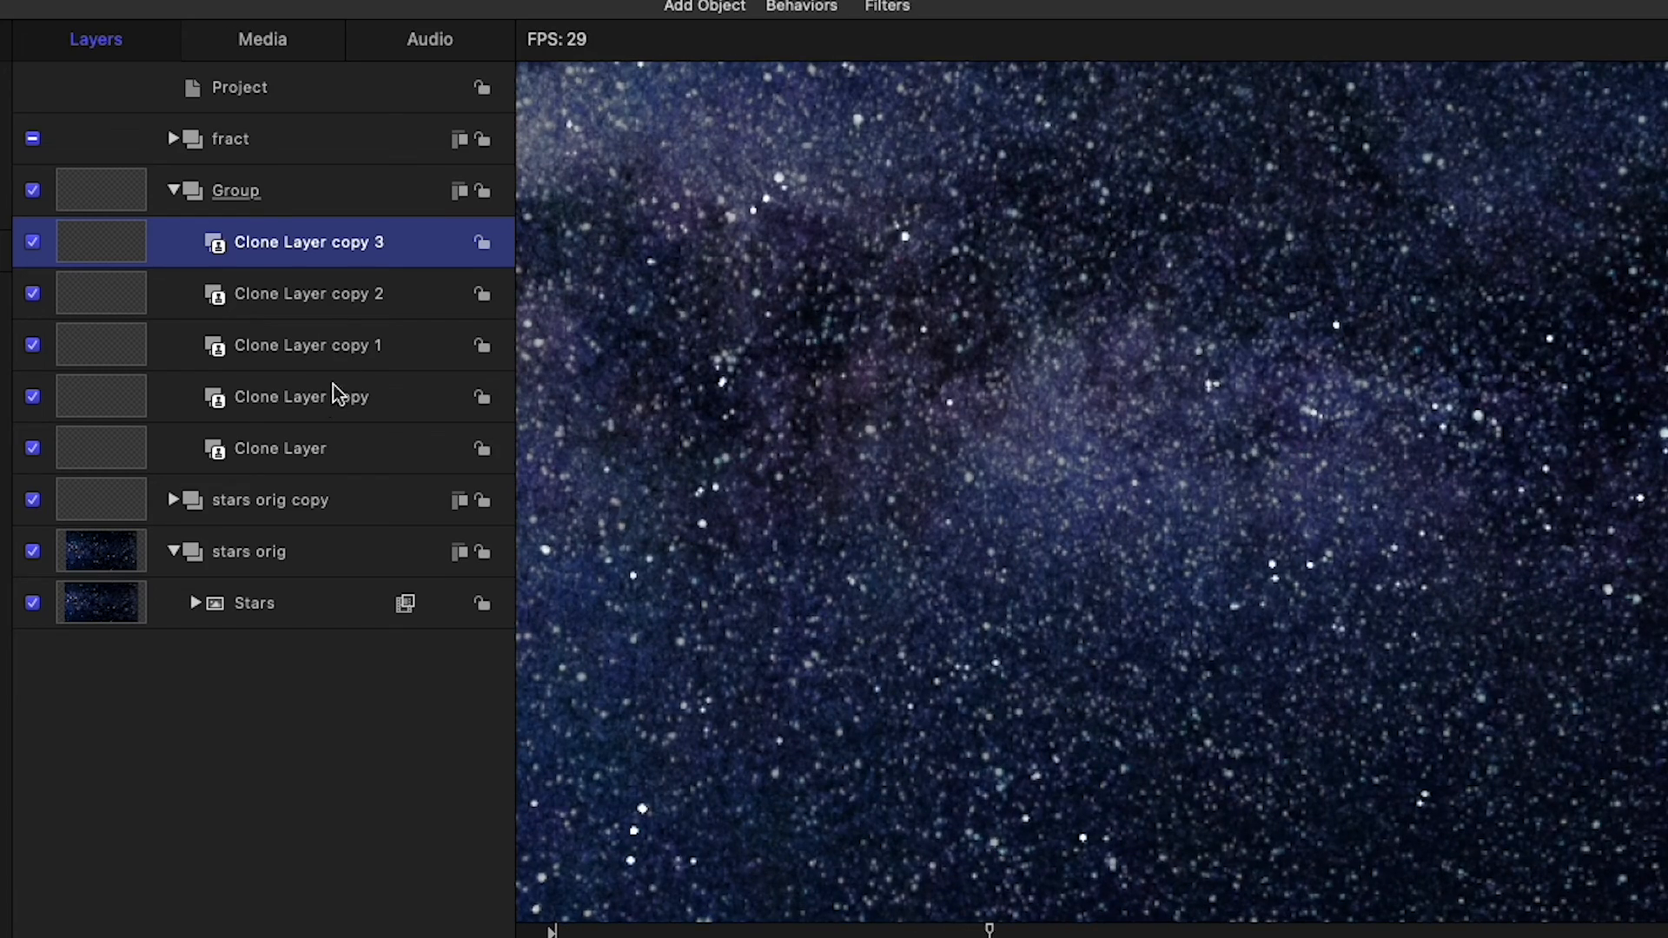
{"action": "left_click", "coordinate": [352, 361], "text": "shift"}
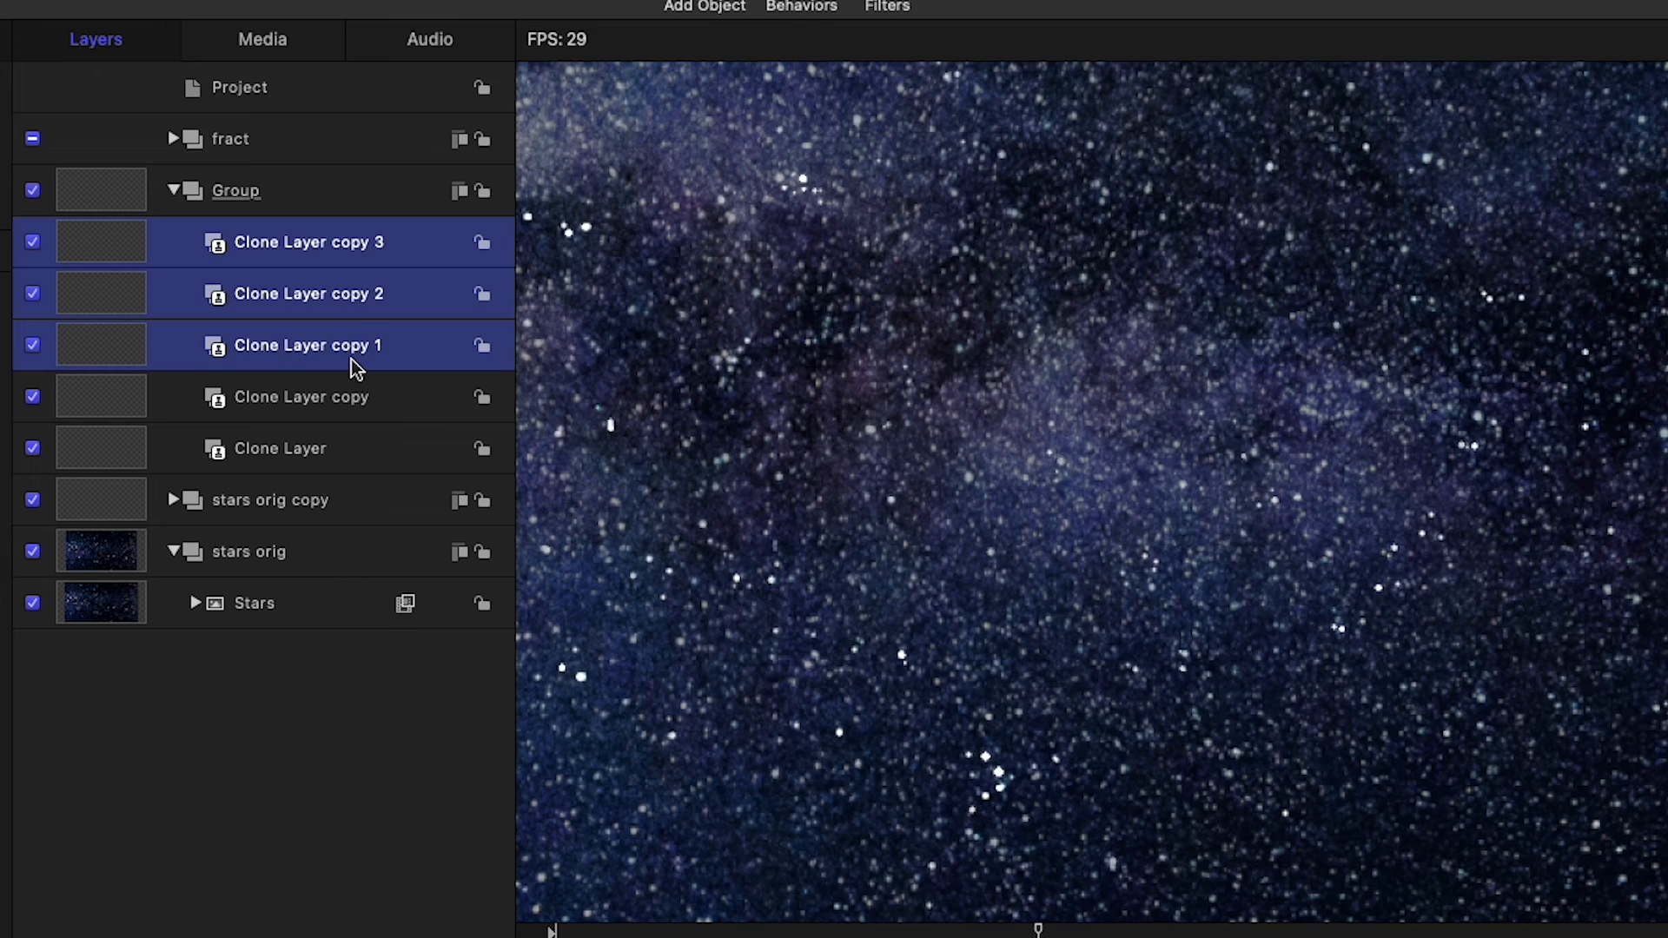
{"action": "key", "text": "Delete"}
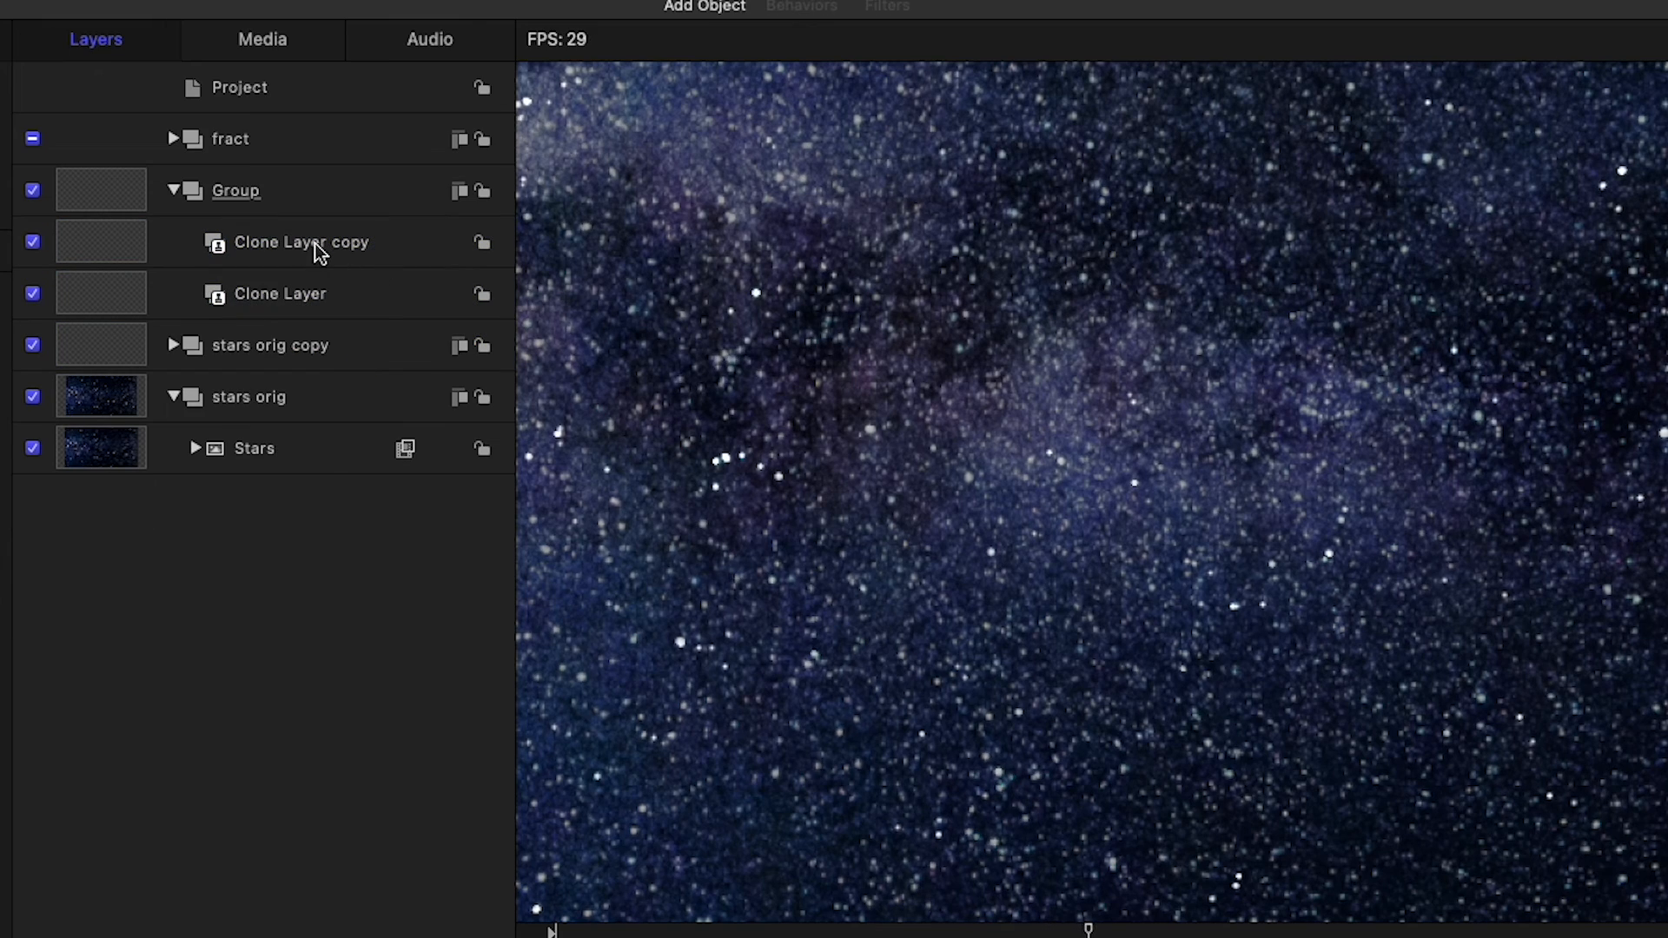
{"action": "left_click", "coordinate": [316, 252]}
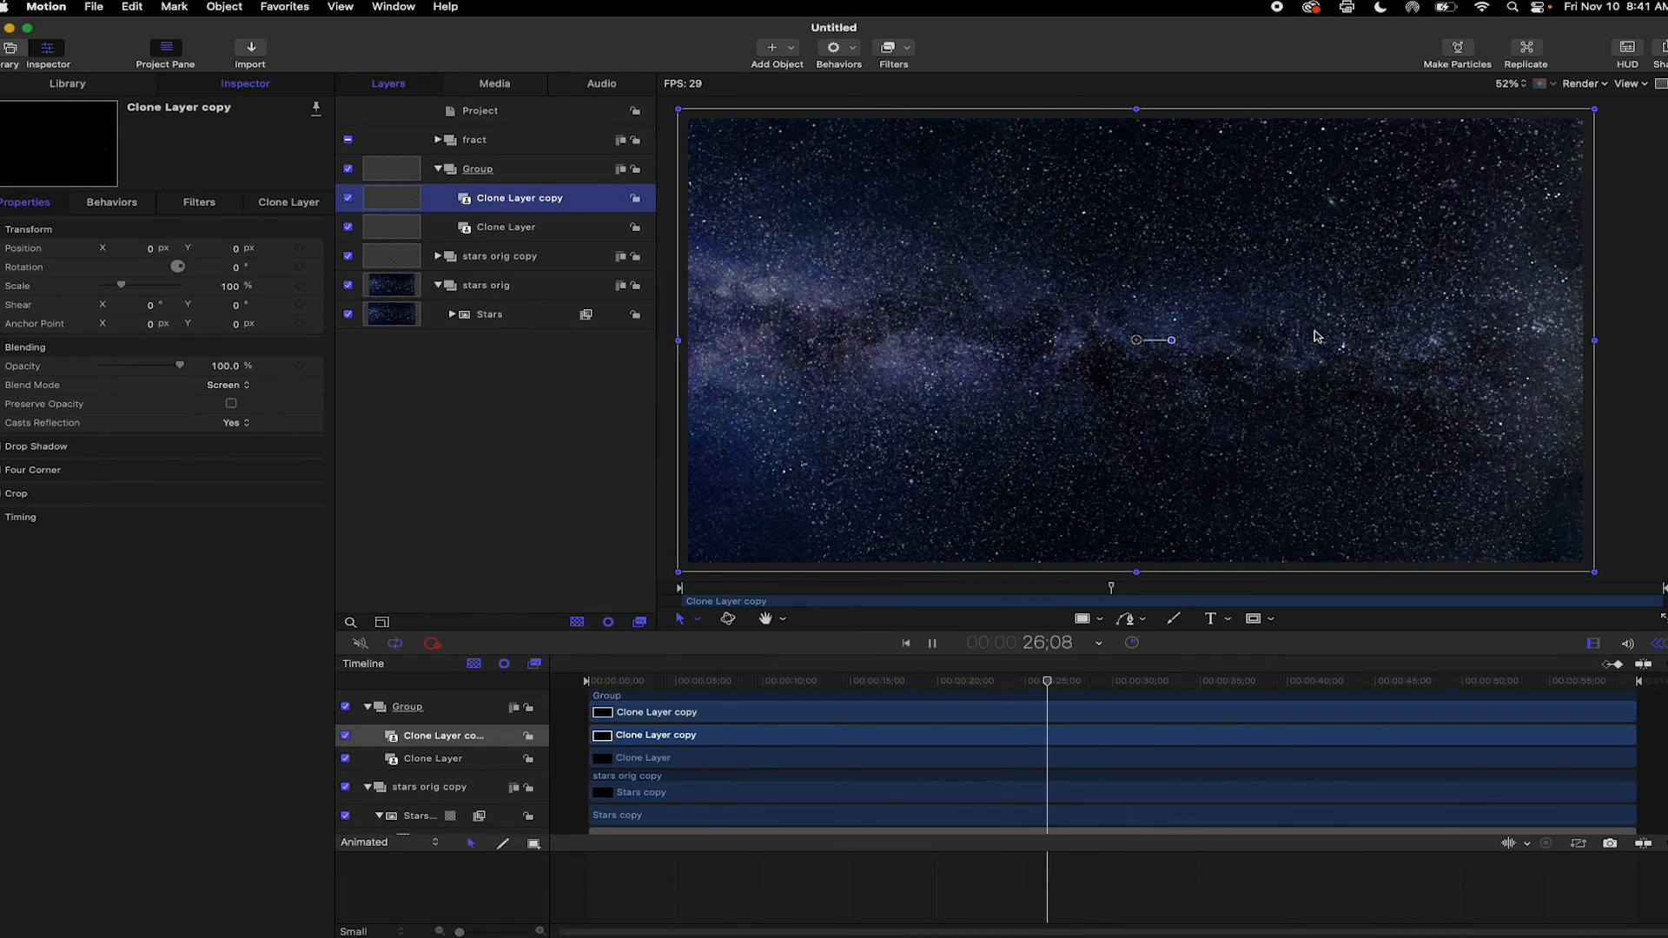
Step: Review the render settings and export the project as a movie named stars2 in the starsTwinkle folder
{"action": "left_click", "coordinate": [1660, 50]}
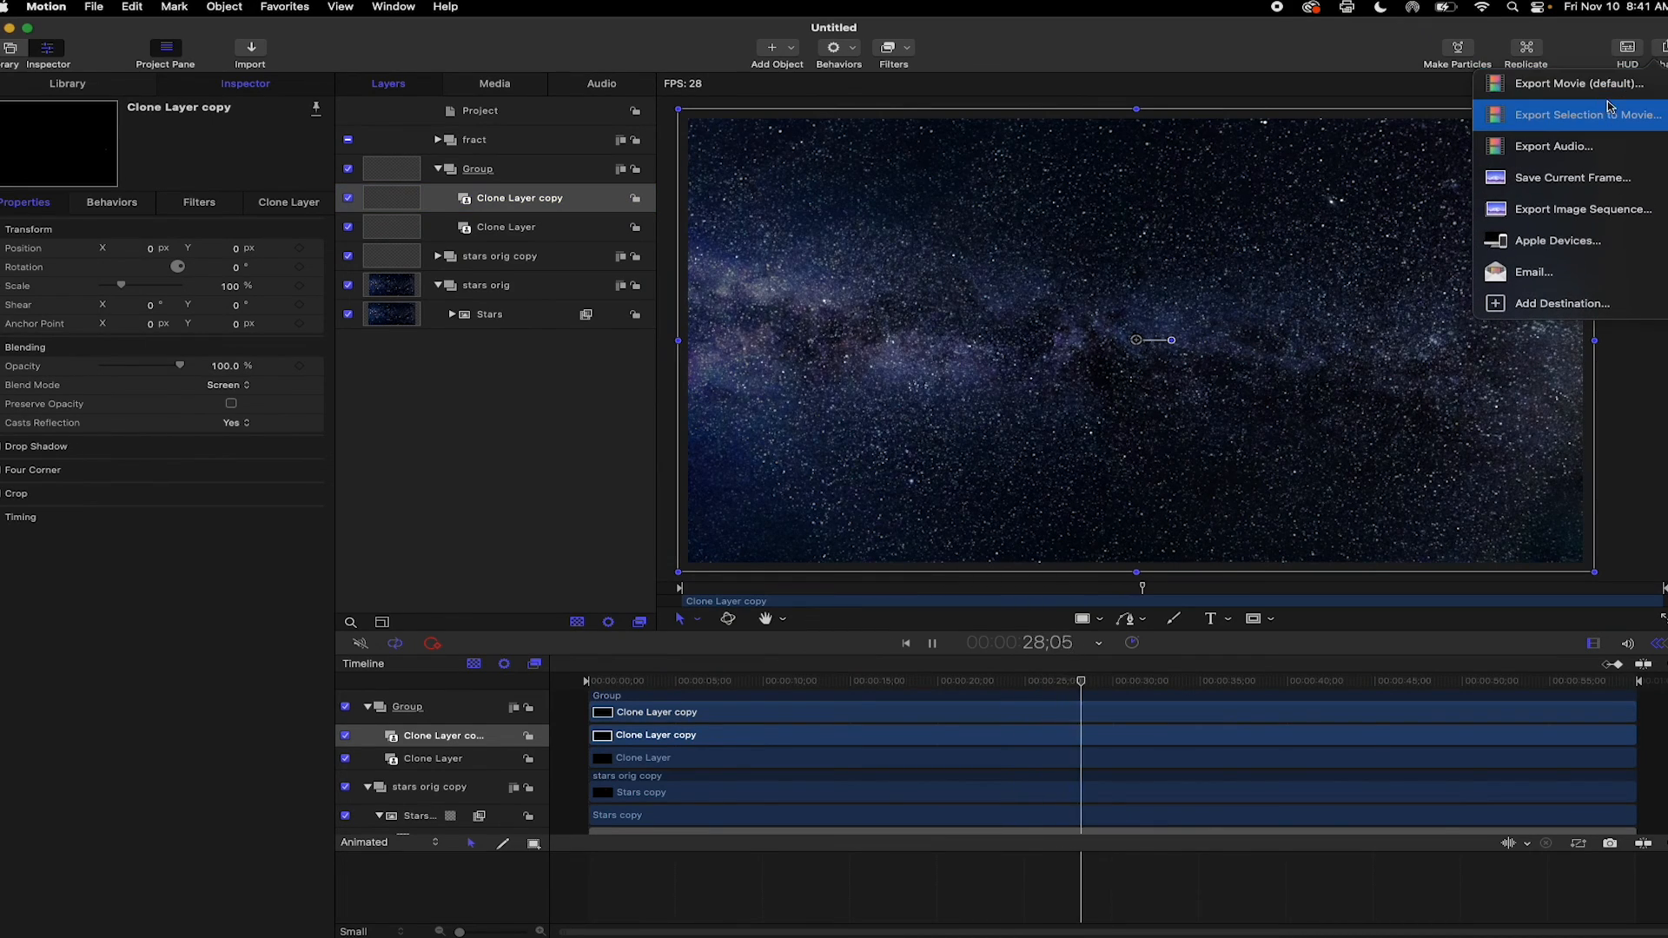
{"action": "left_click", "coordinate": [1580, 83]}
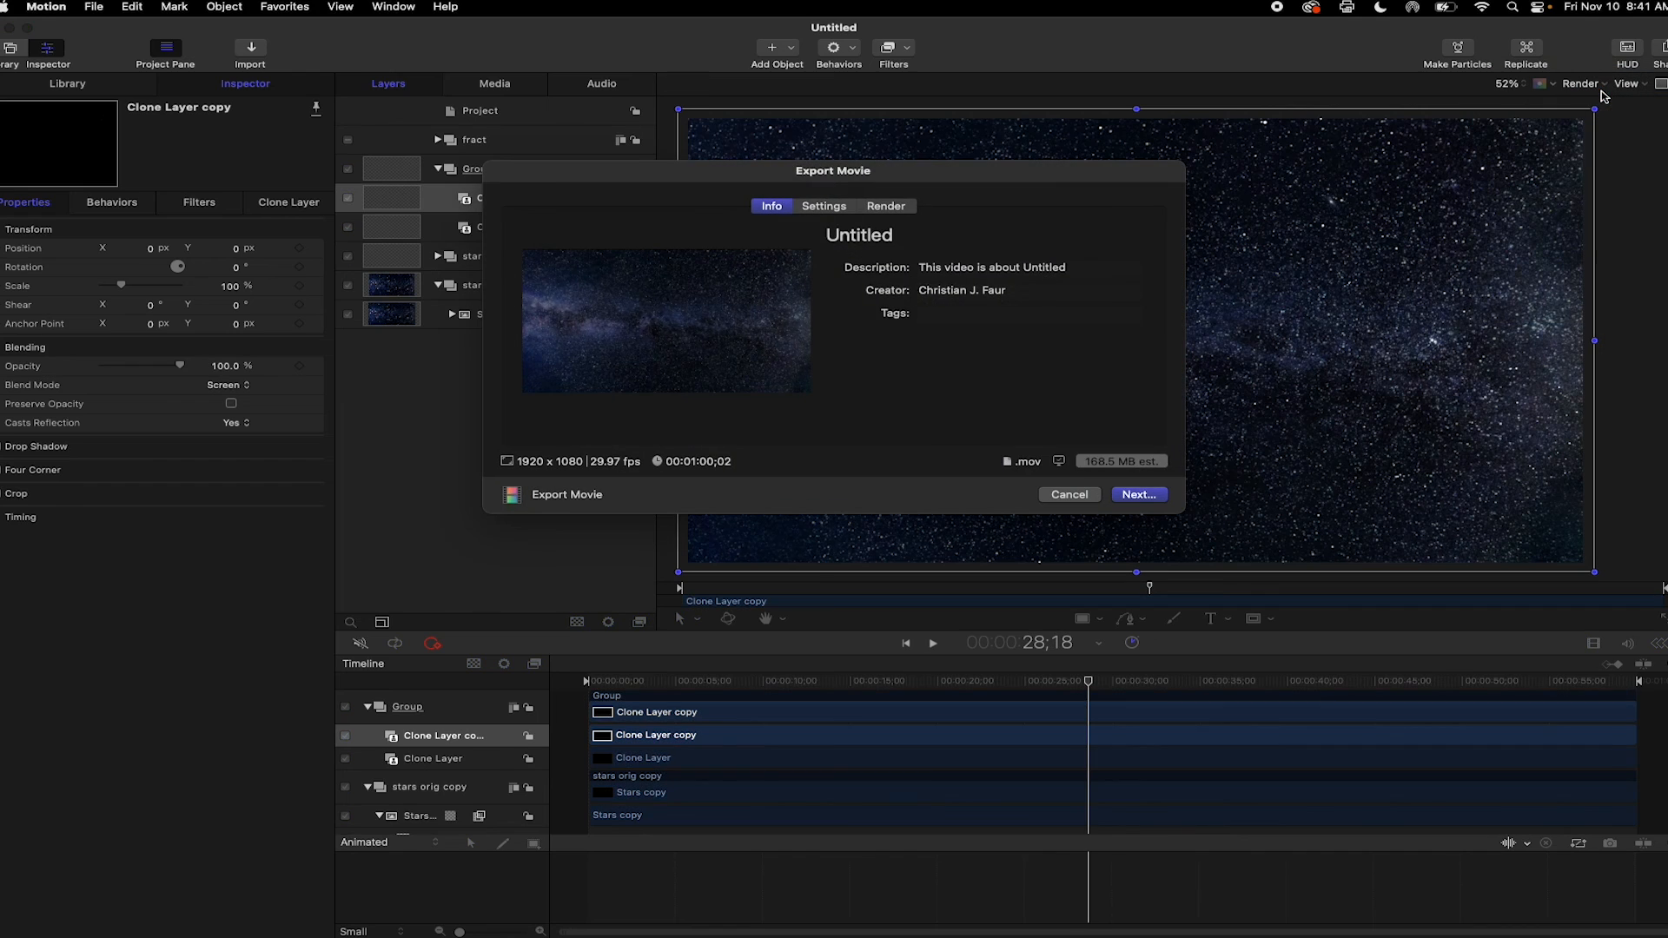
{"action": "left_click", "coordinate": [886, 206]}
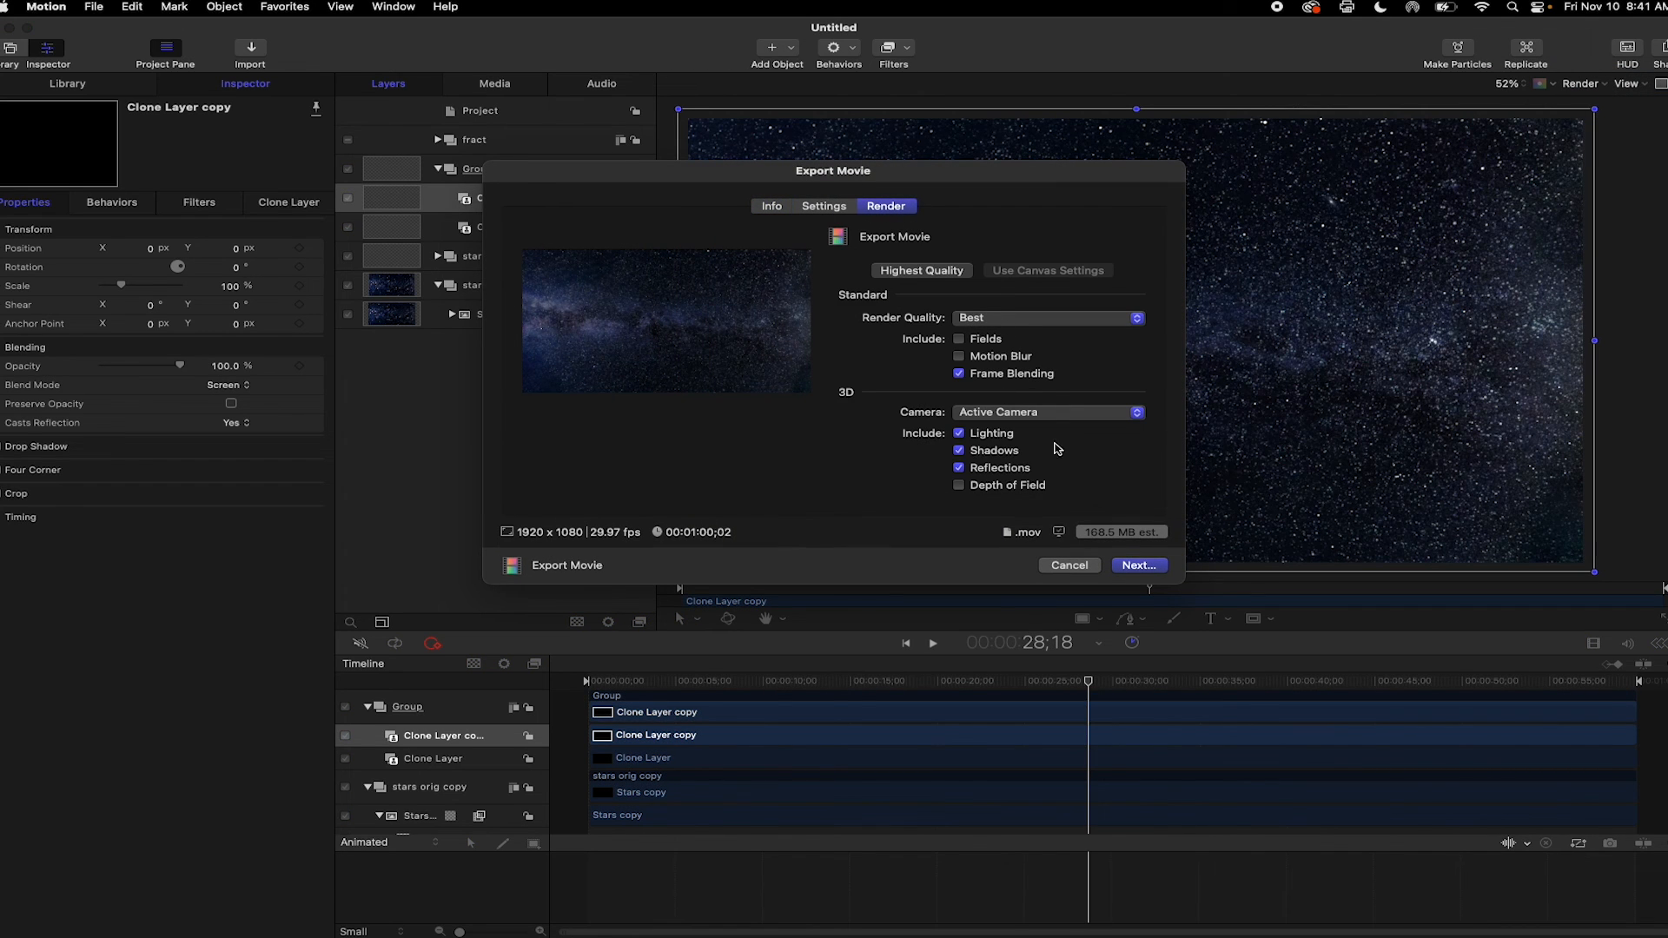
{"action": "left_click", "coordinate": [1158, 566]}
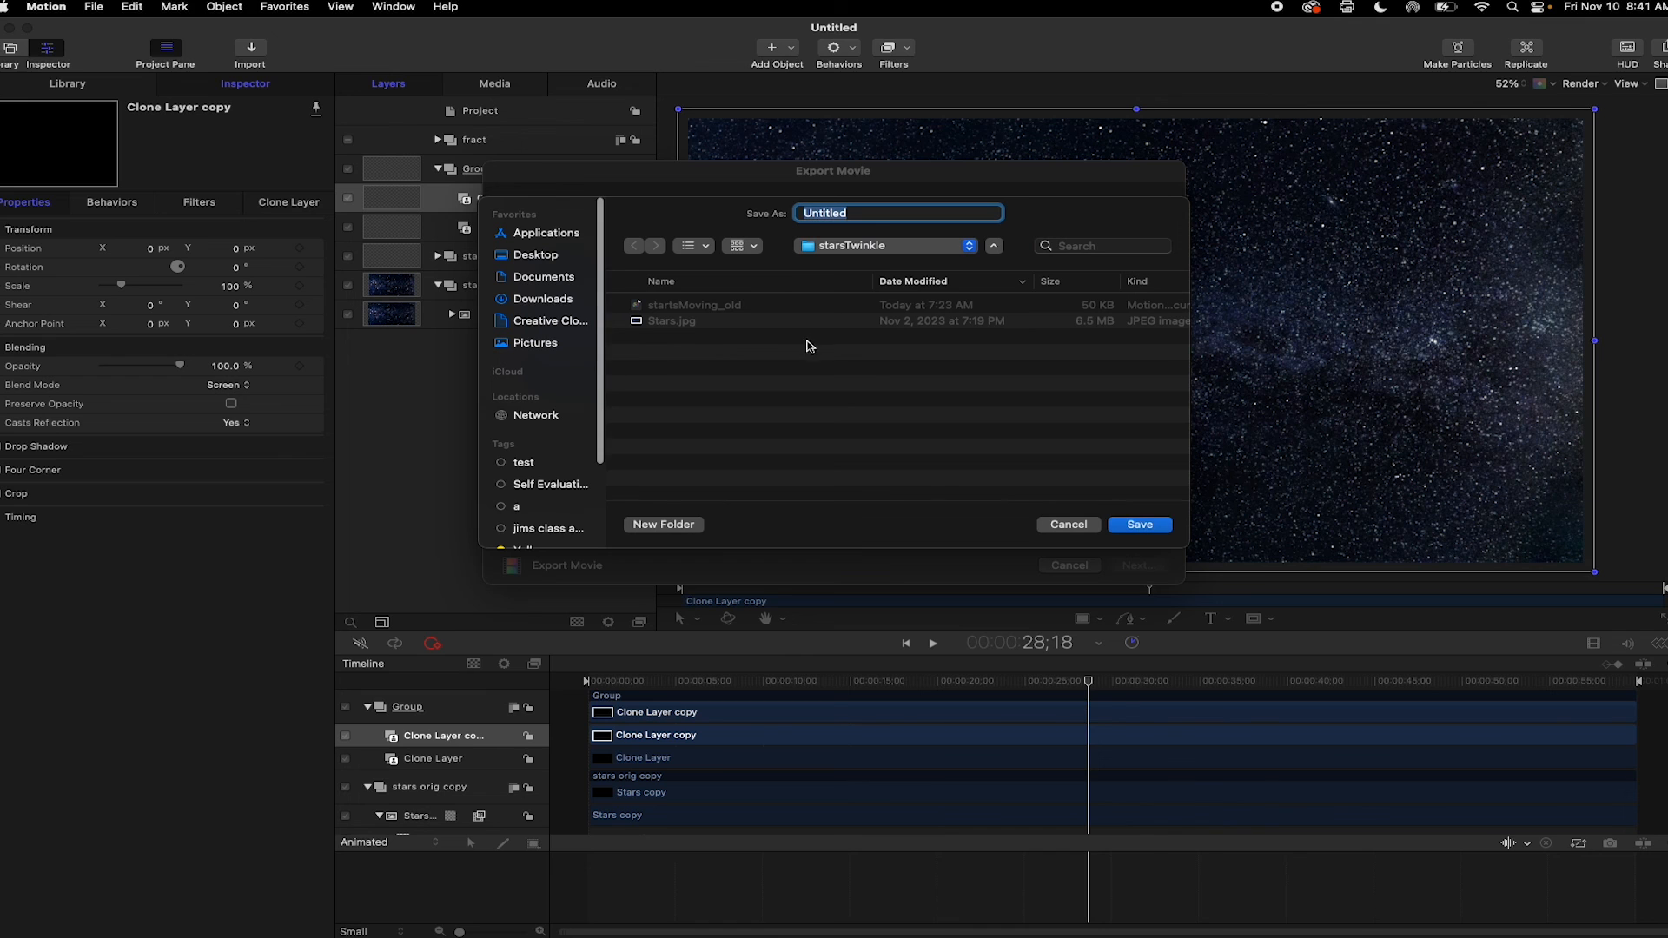
{"action": "type", "text": "stars2"}
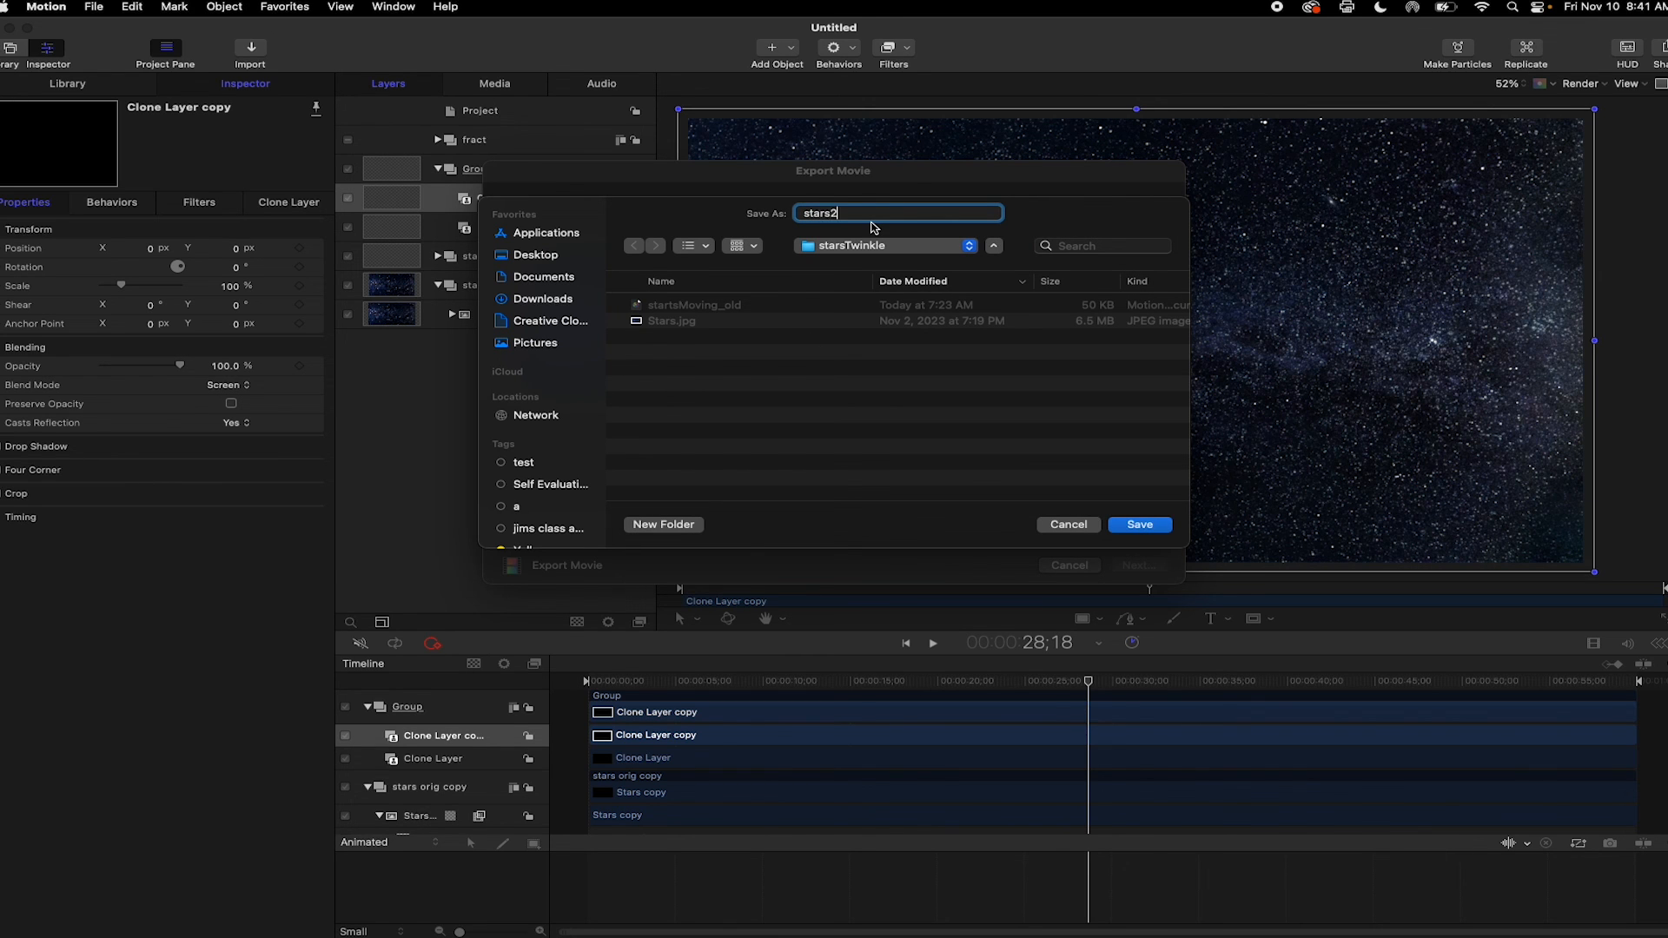
{"action": "key", "text": "Return"}
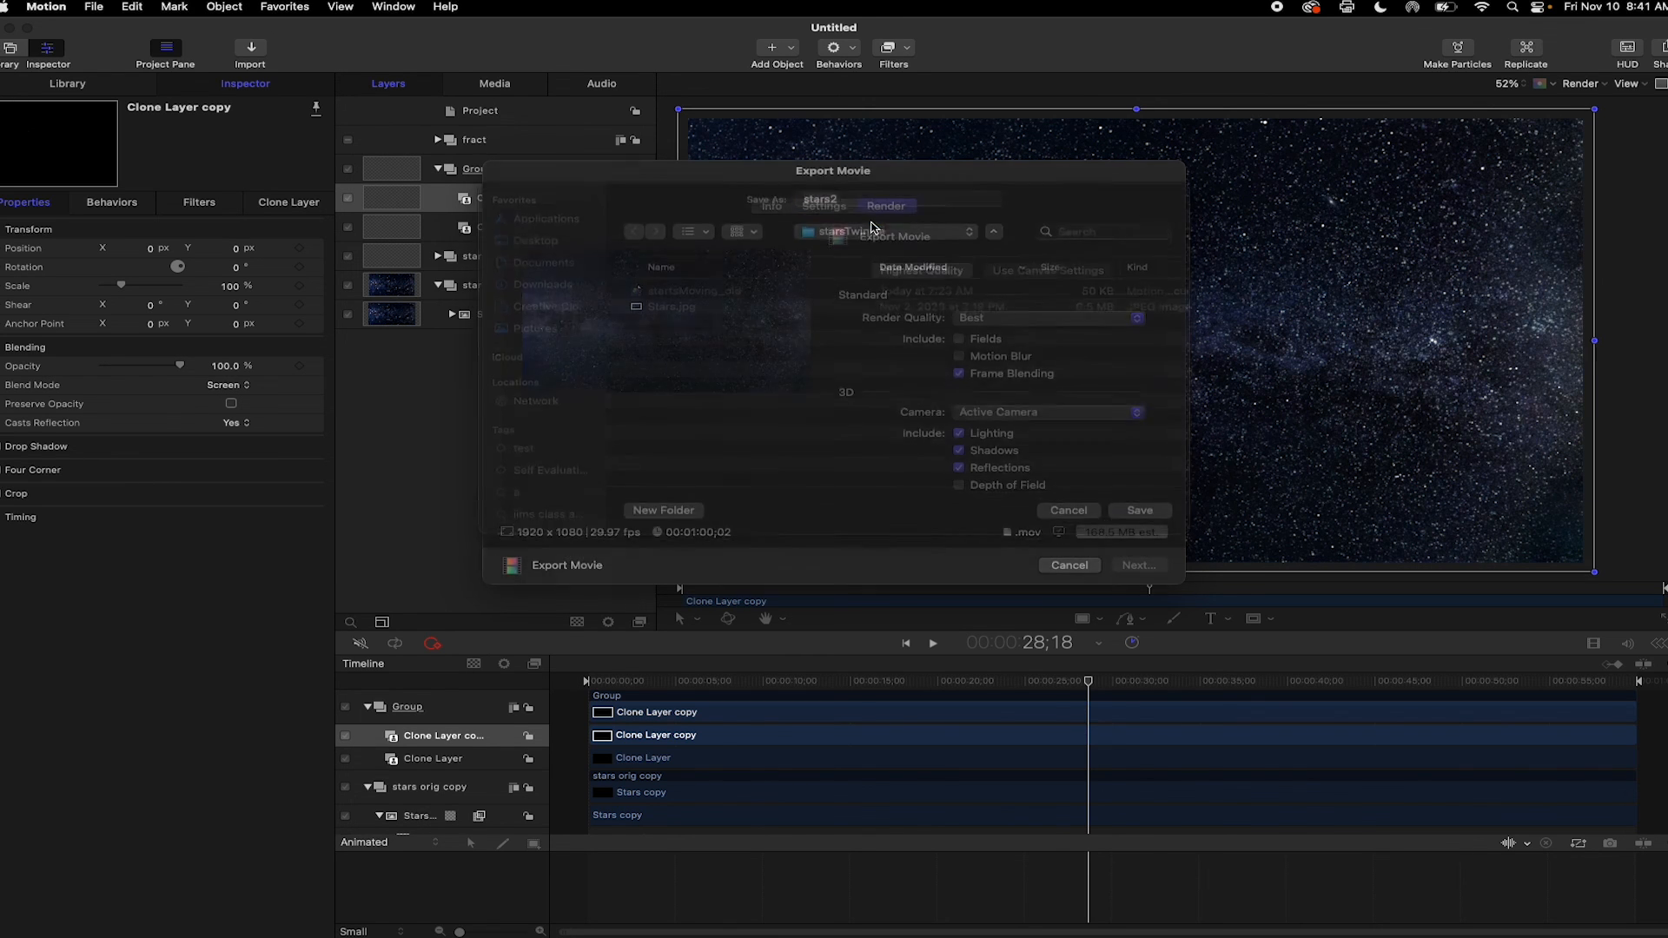